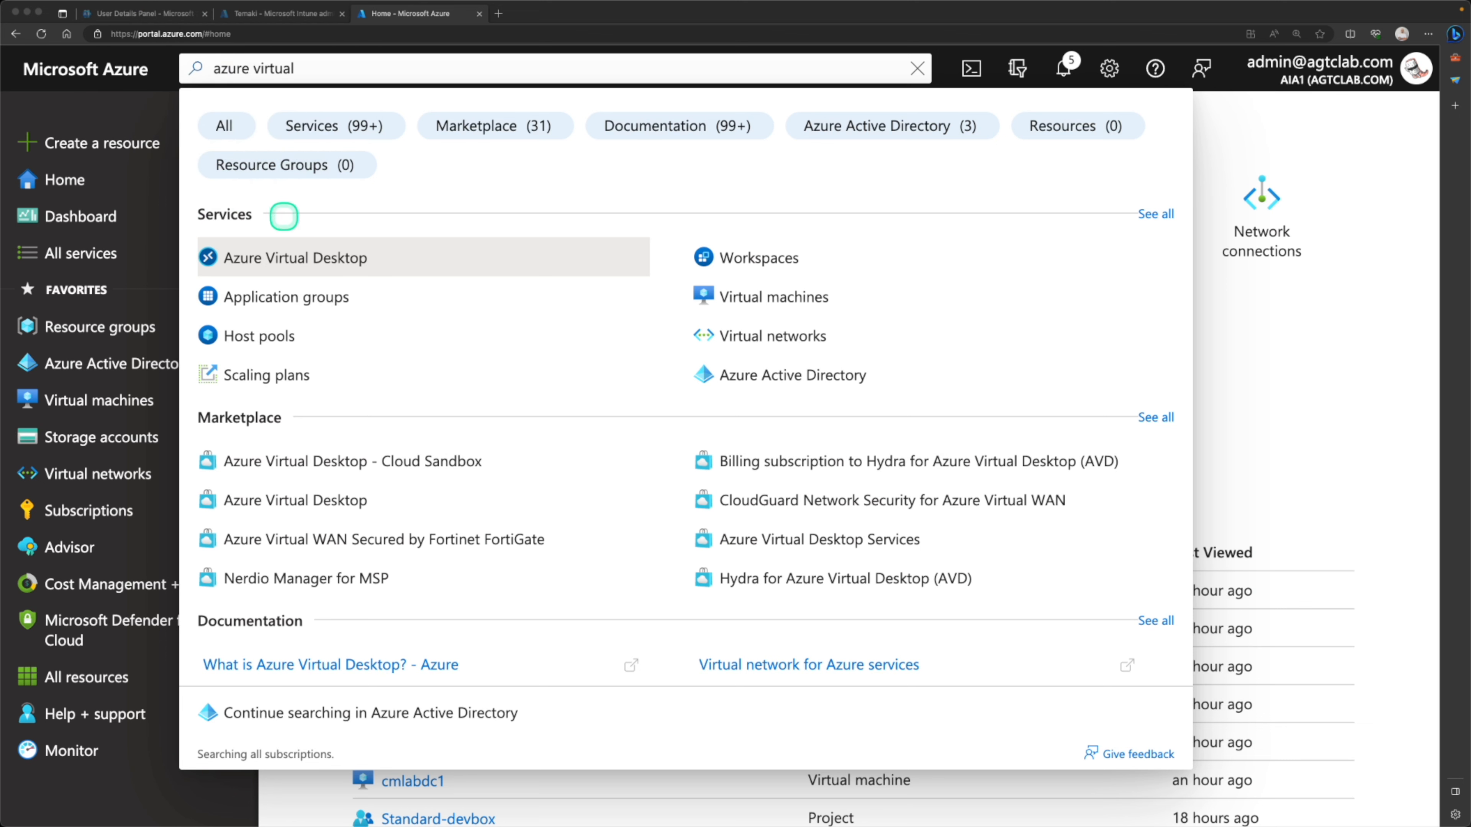
# Open the Azure Virtual Desktop service from the portal search results
pyautogui.click(273, 261)
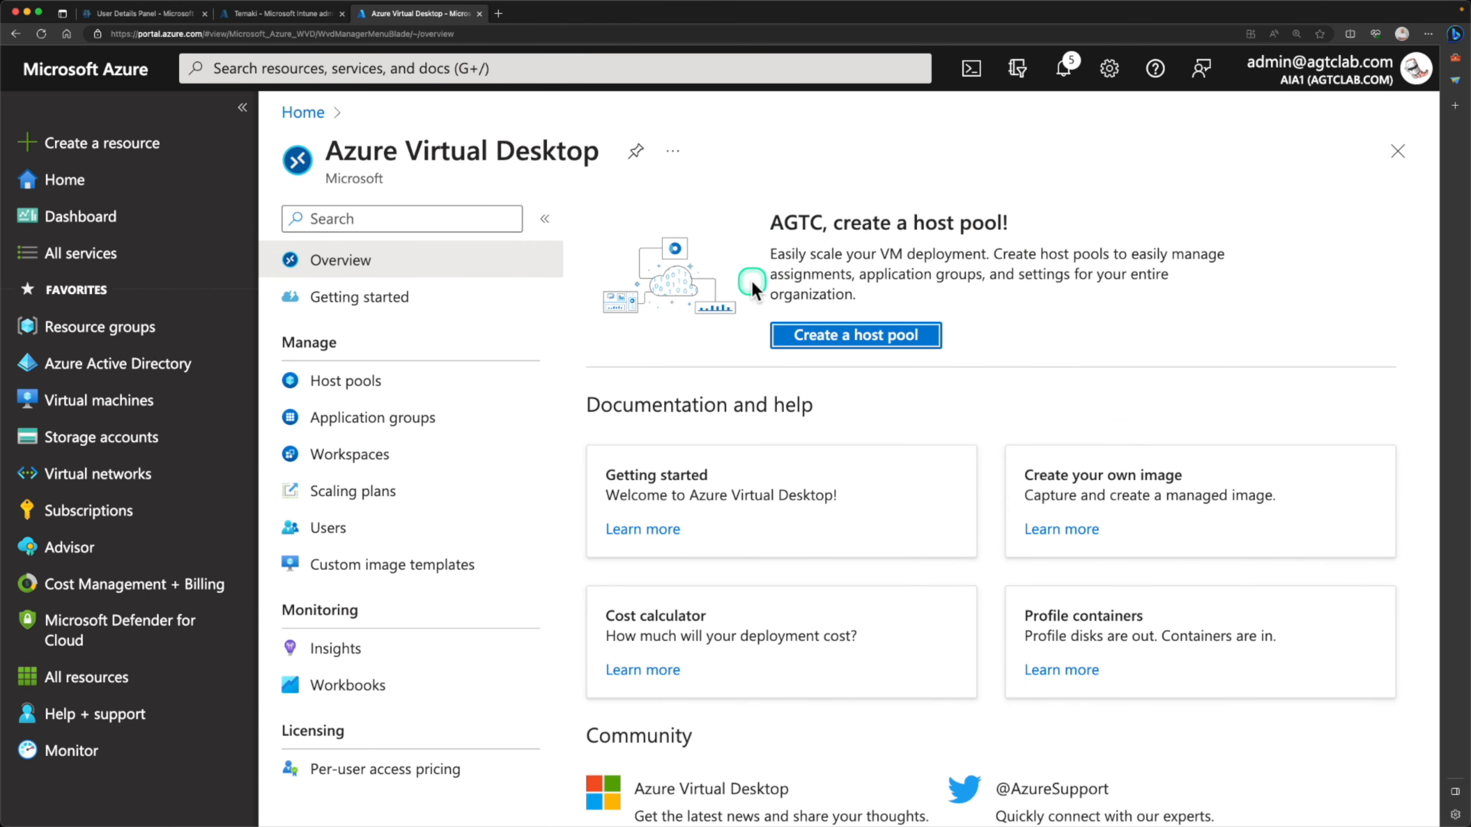
# Open the instructor's YouTube channel alongside the portal and look over its Cloud Bootcamp courses
pyautogui.click(501, 13)
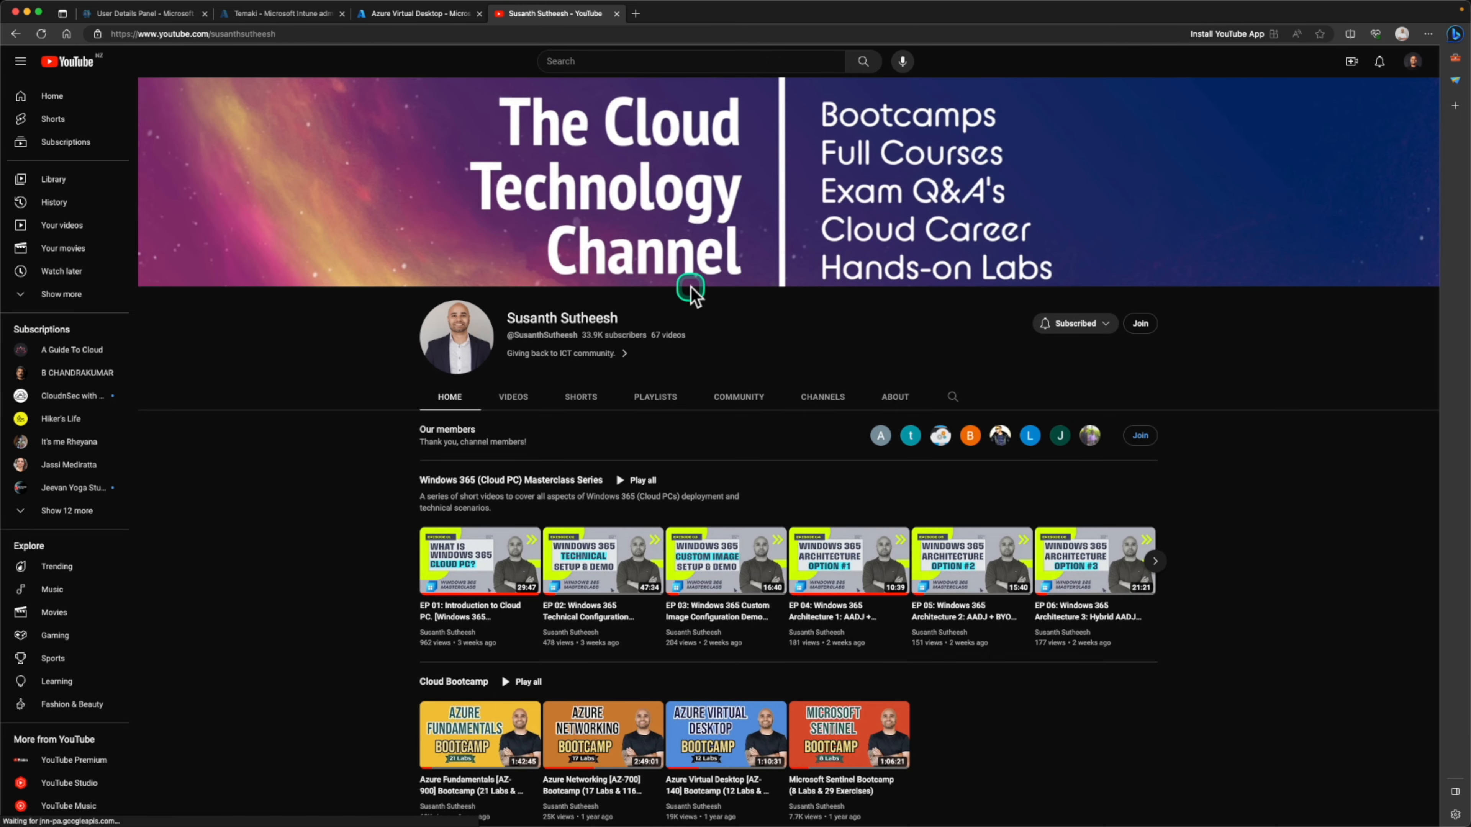
pyautogui.scroll(-3, 692, 292)
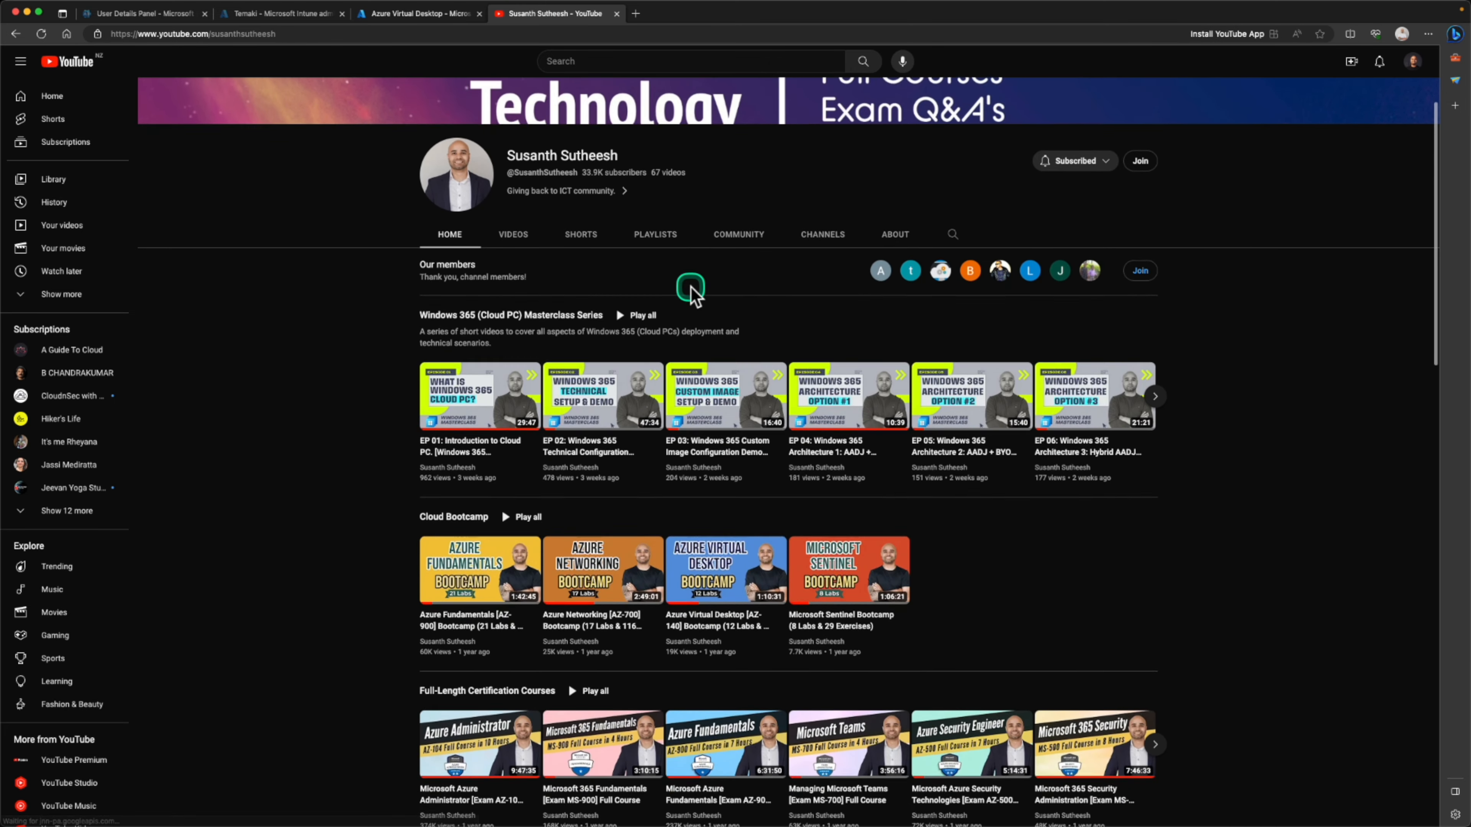
pyautogui.scroll(-3, 693, 292)
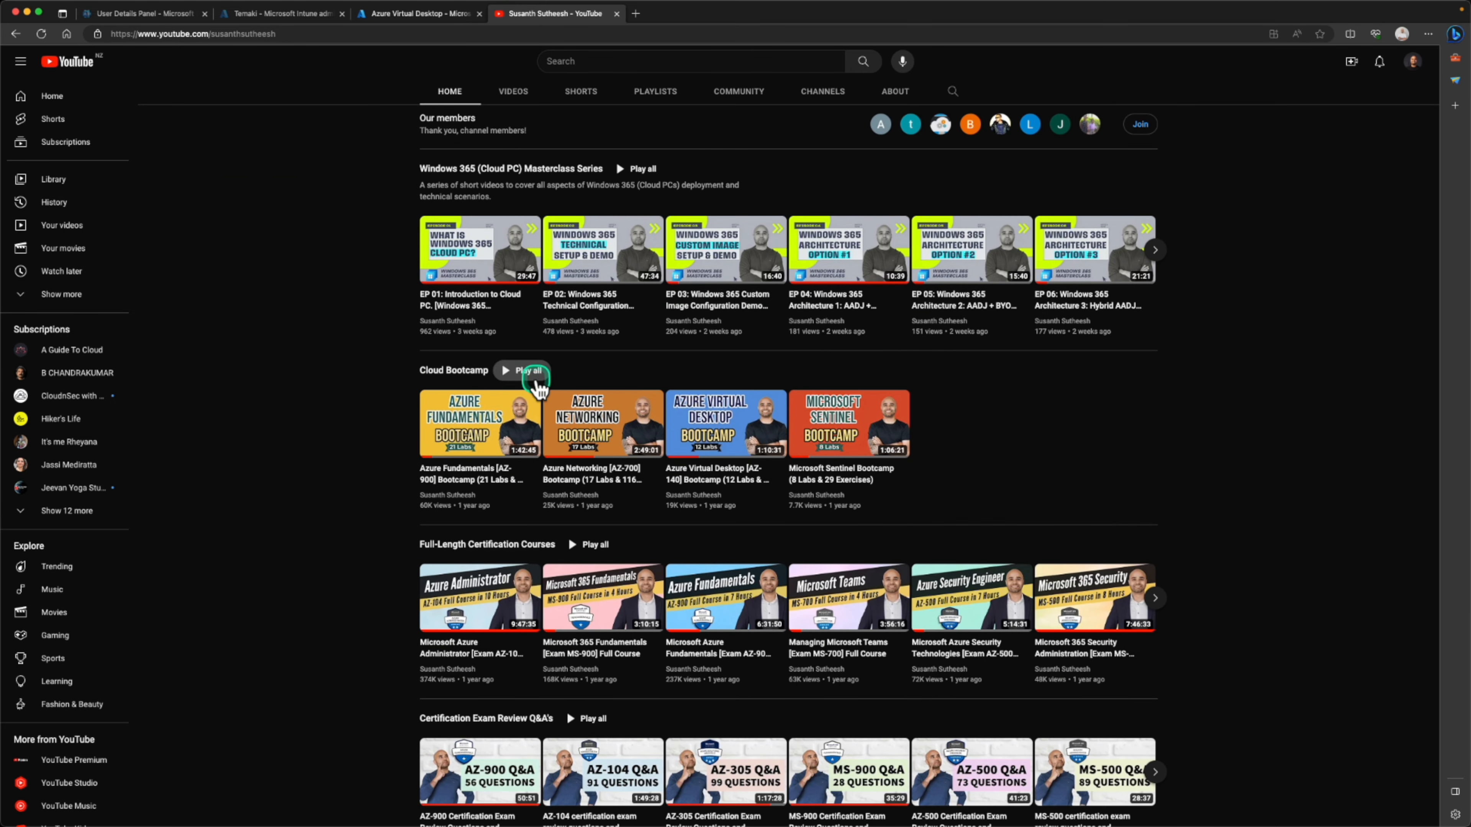
pyautogui.scroll(5, 621, 398)
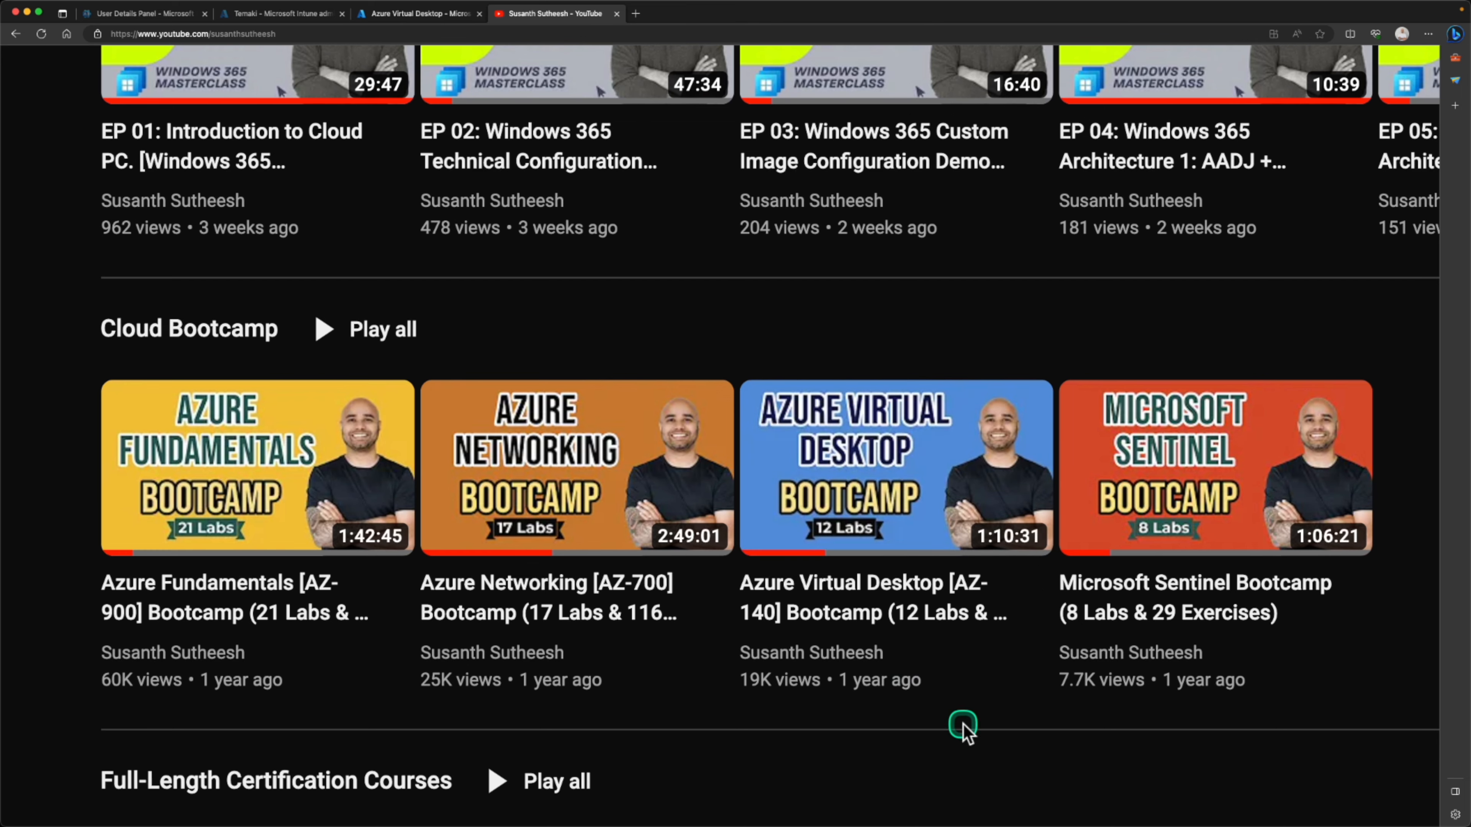
pyautogui.press('super+0')
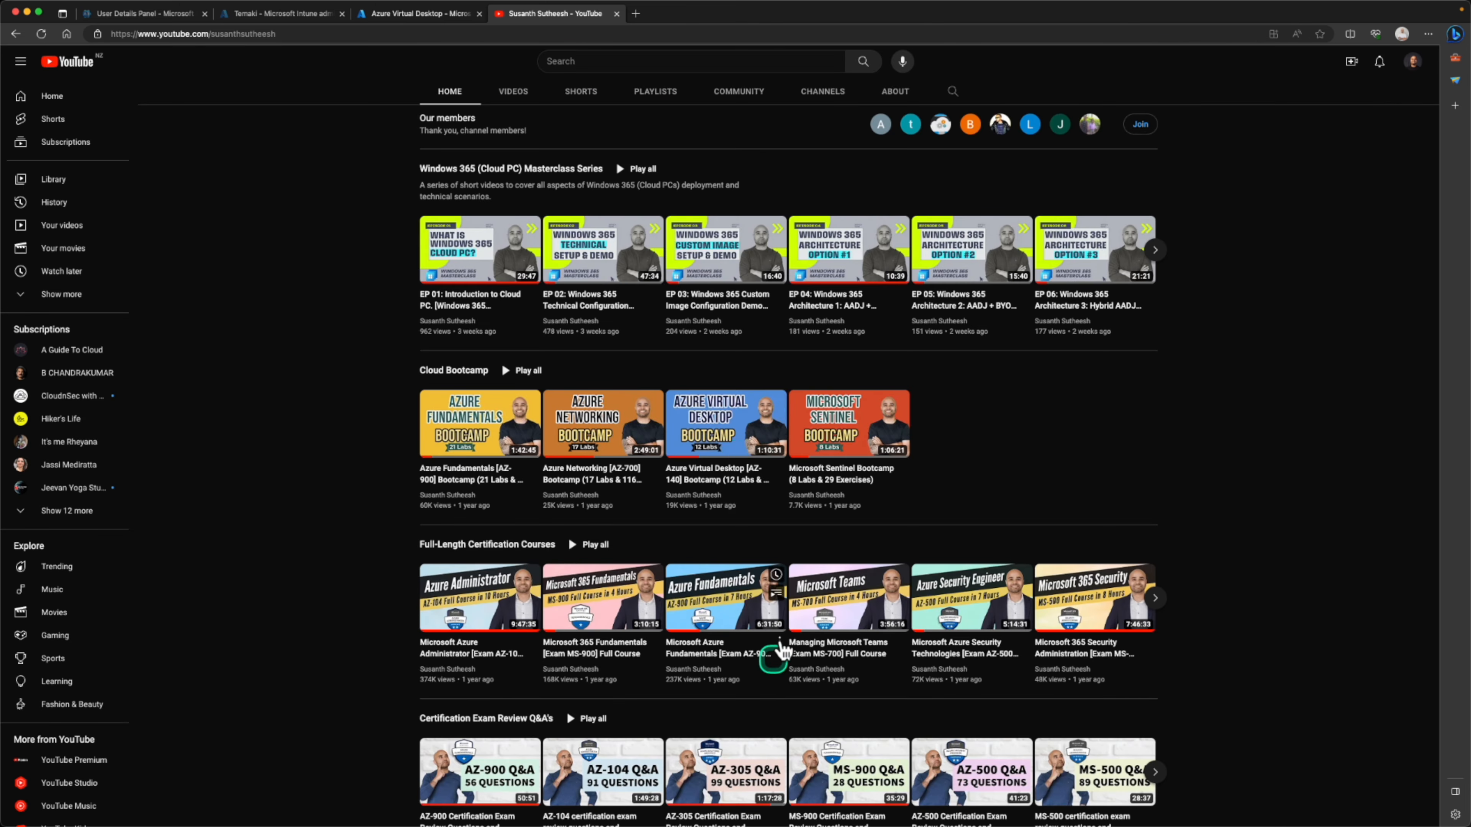
# Return to Azure Virtual Desktop and start creating a host pool in a new resource group named AVD-RG
pyautogui.click(384, 15)
pyautogui.click(836, 346)
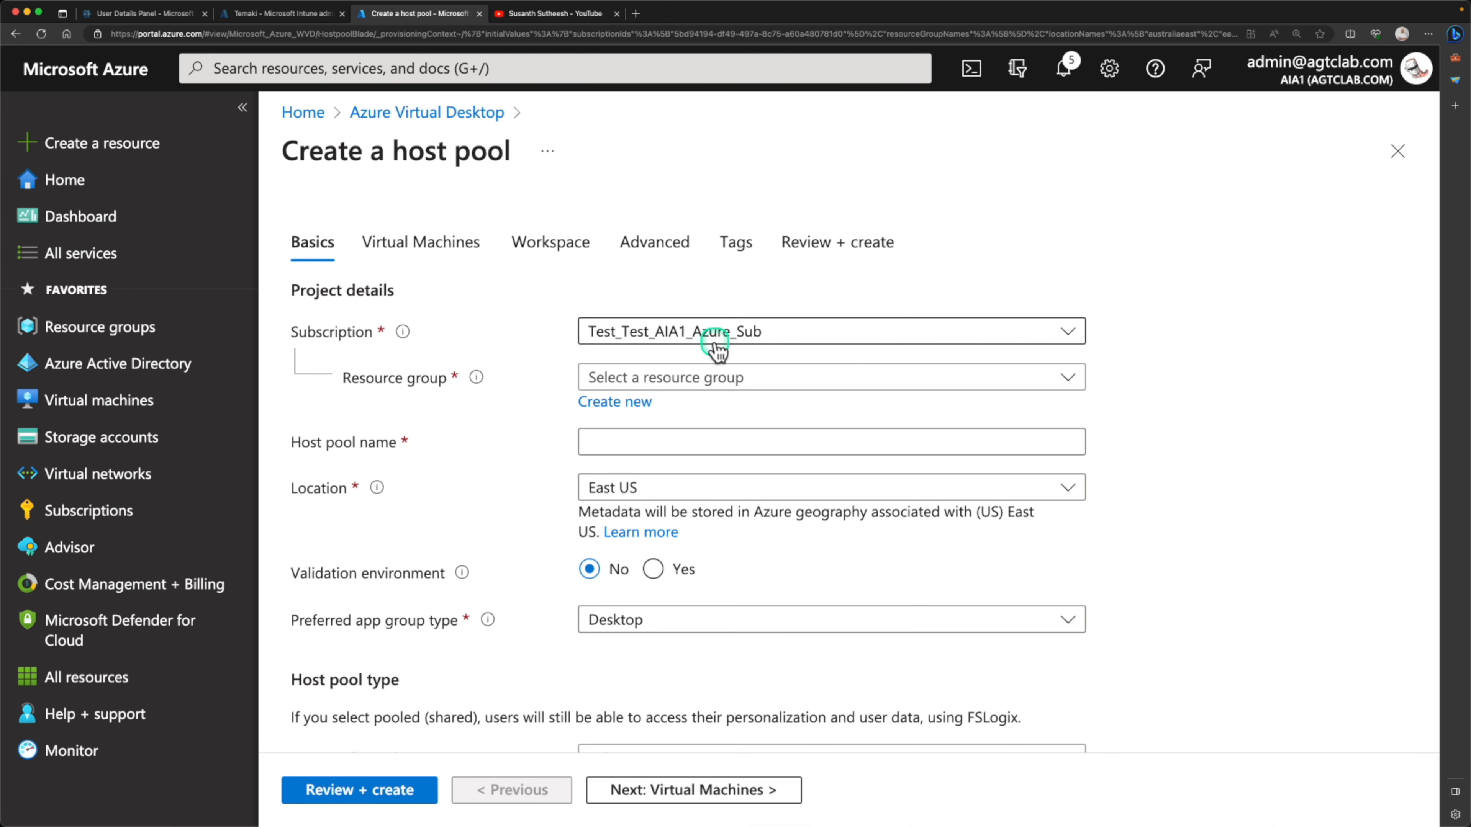
pyautogui.click(667, 378)
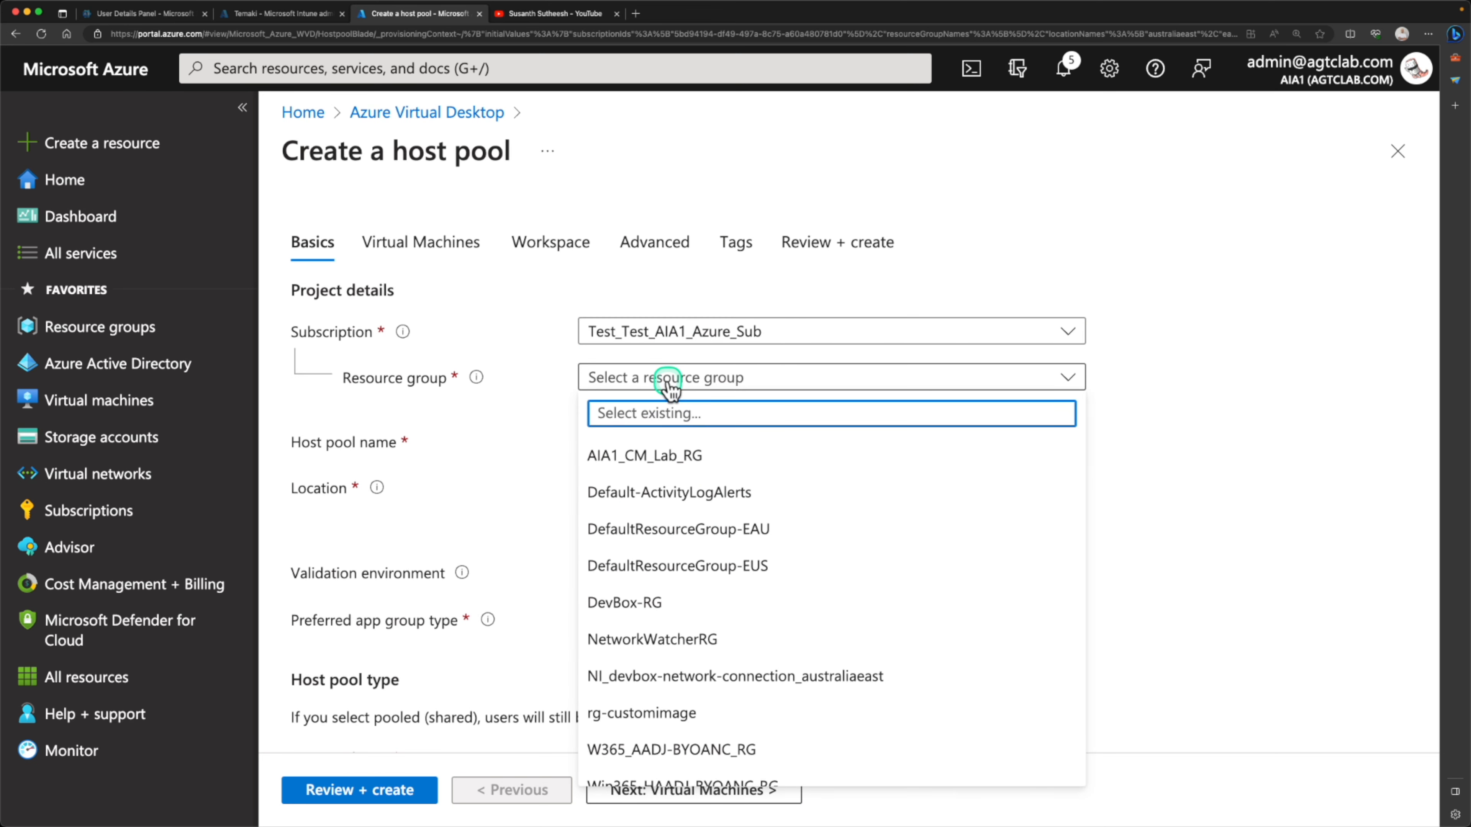
pyautogui.click(630, 400)
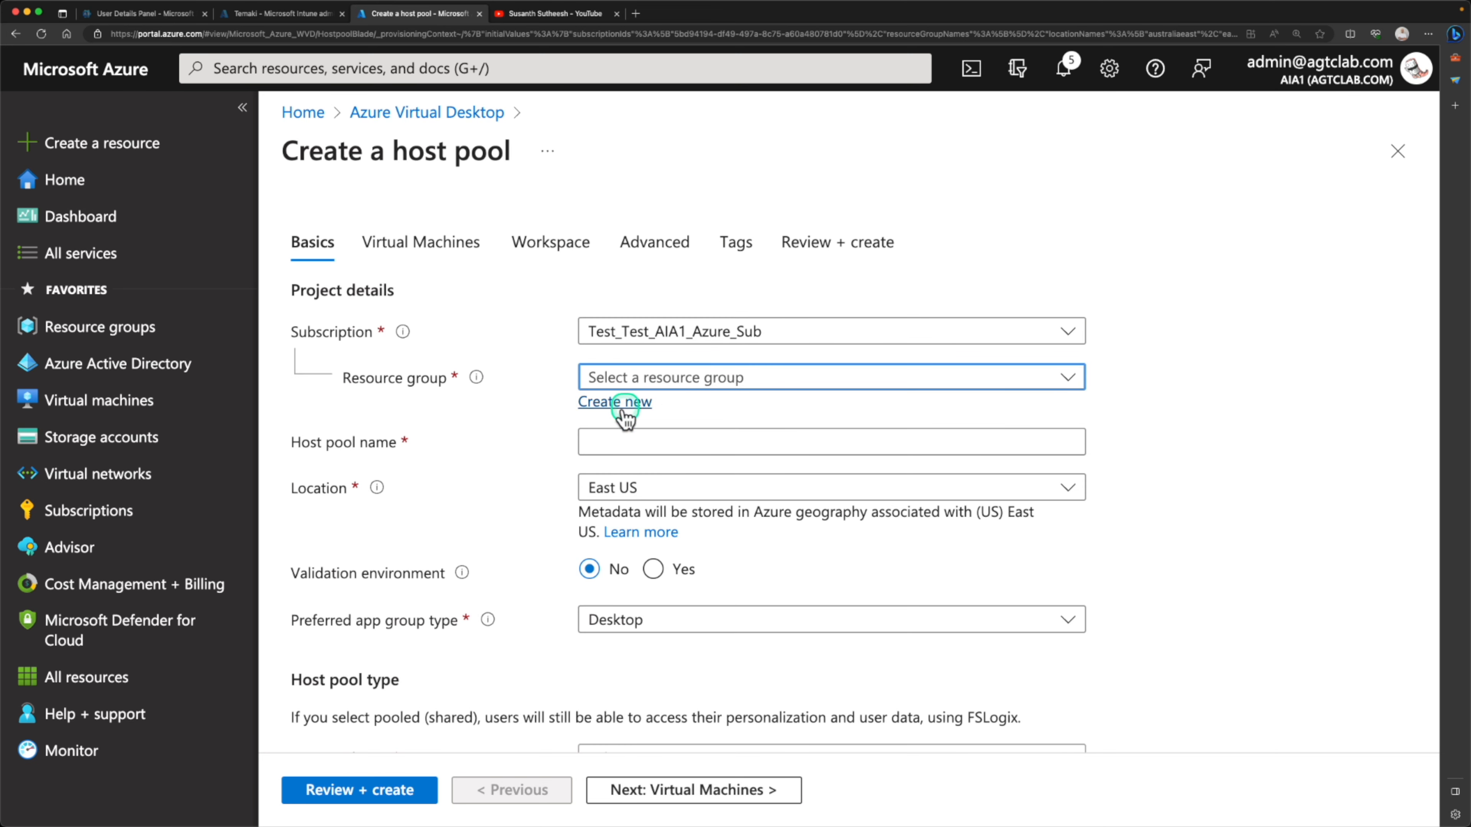
pyautogui.click(620, 406)
pyautogui.write('AVD-RG')
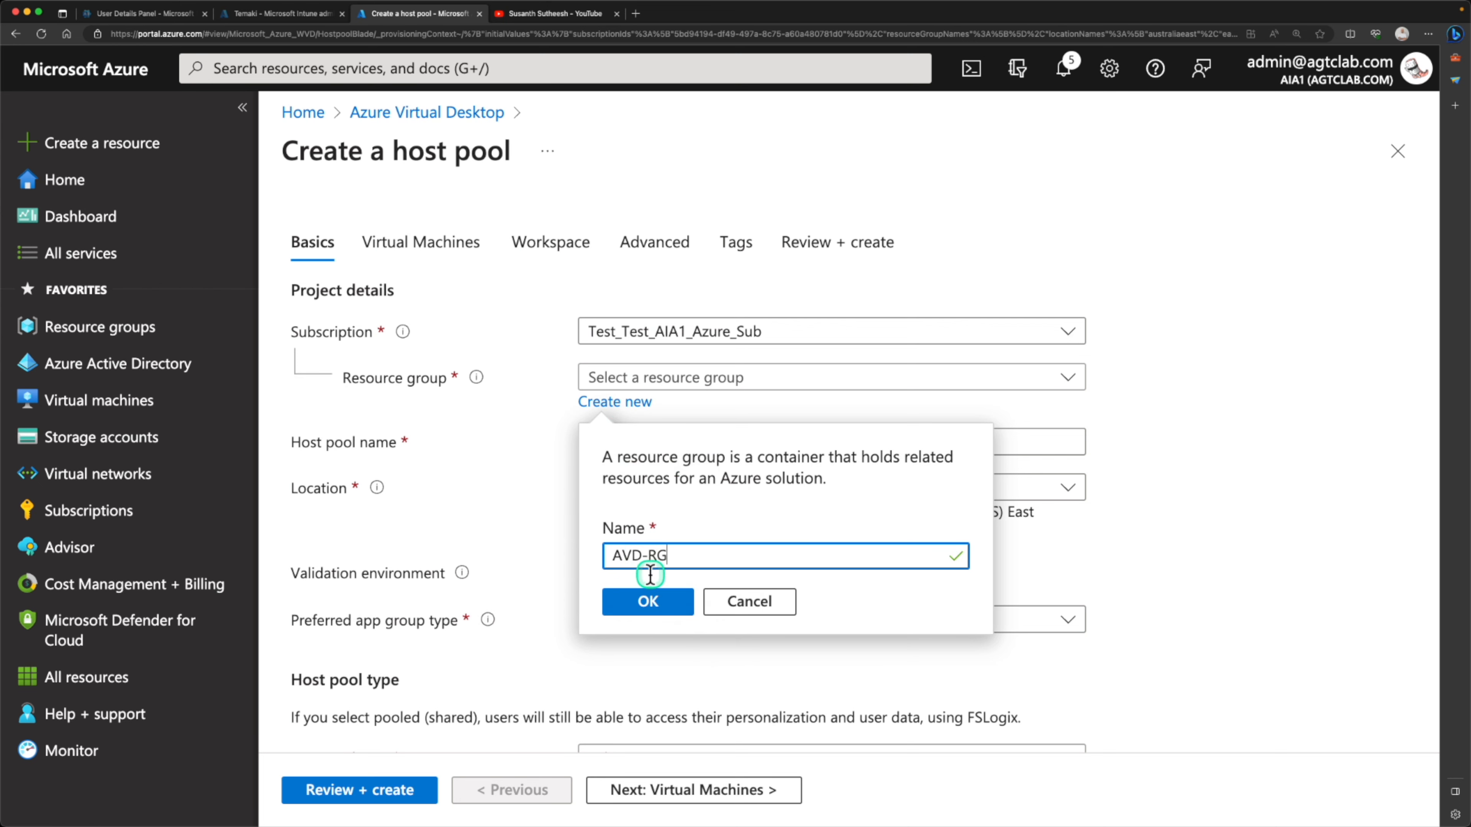
pyautogui.click(649, 600)
# Name the host pool avd-hostpool and locate it in Australia East, with the validation environment set to No
pyautogui.click(807, 440)
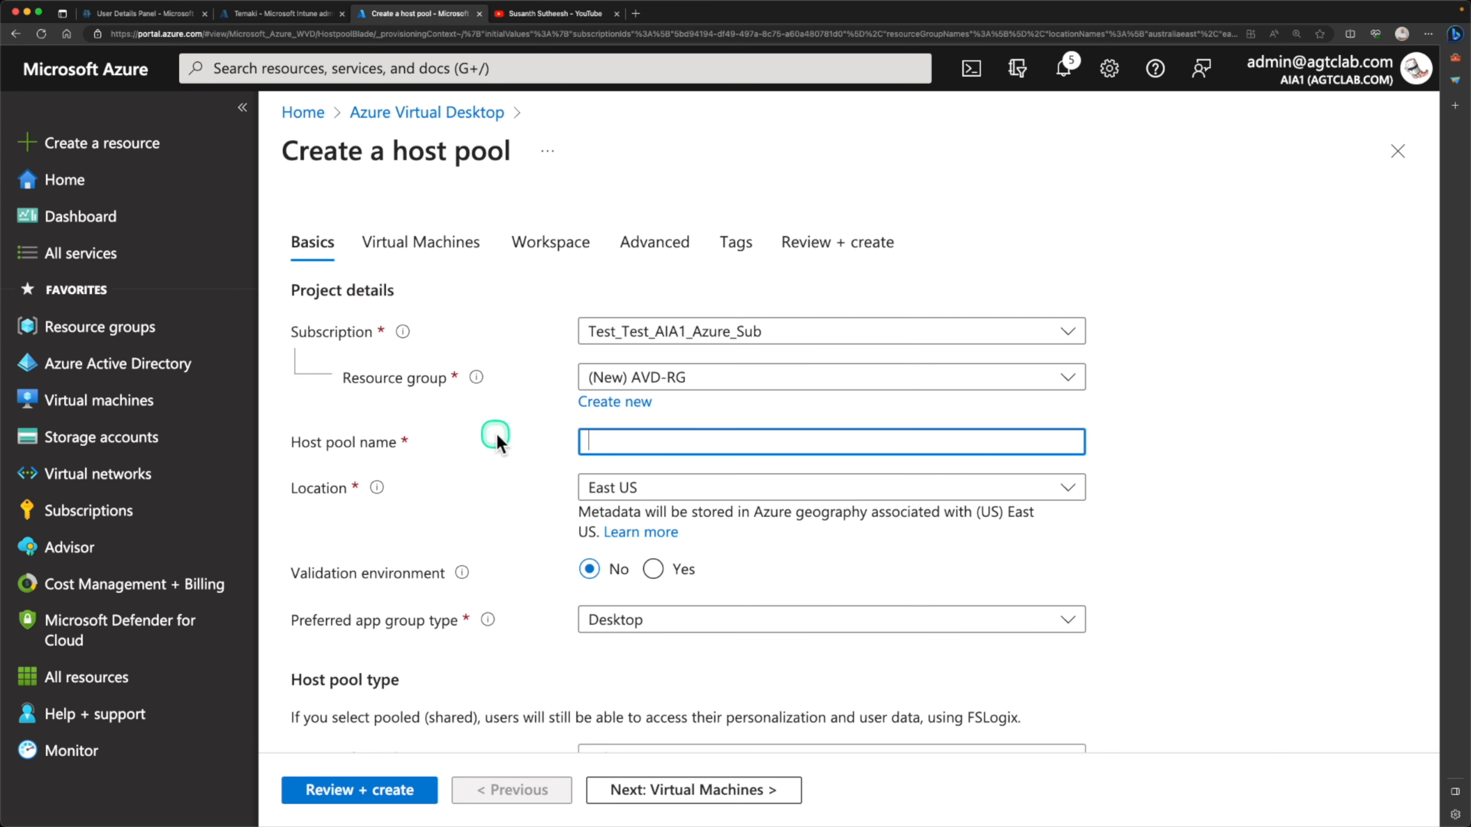
pyautogui.write('avd-hostpool')
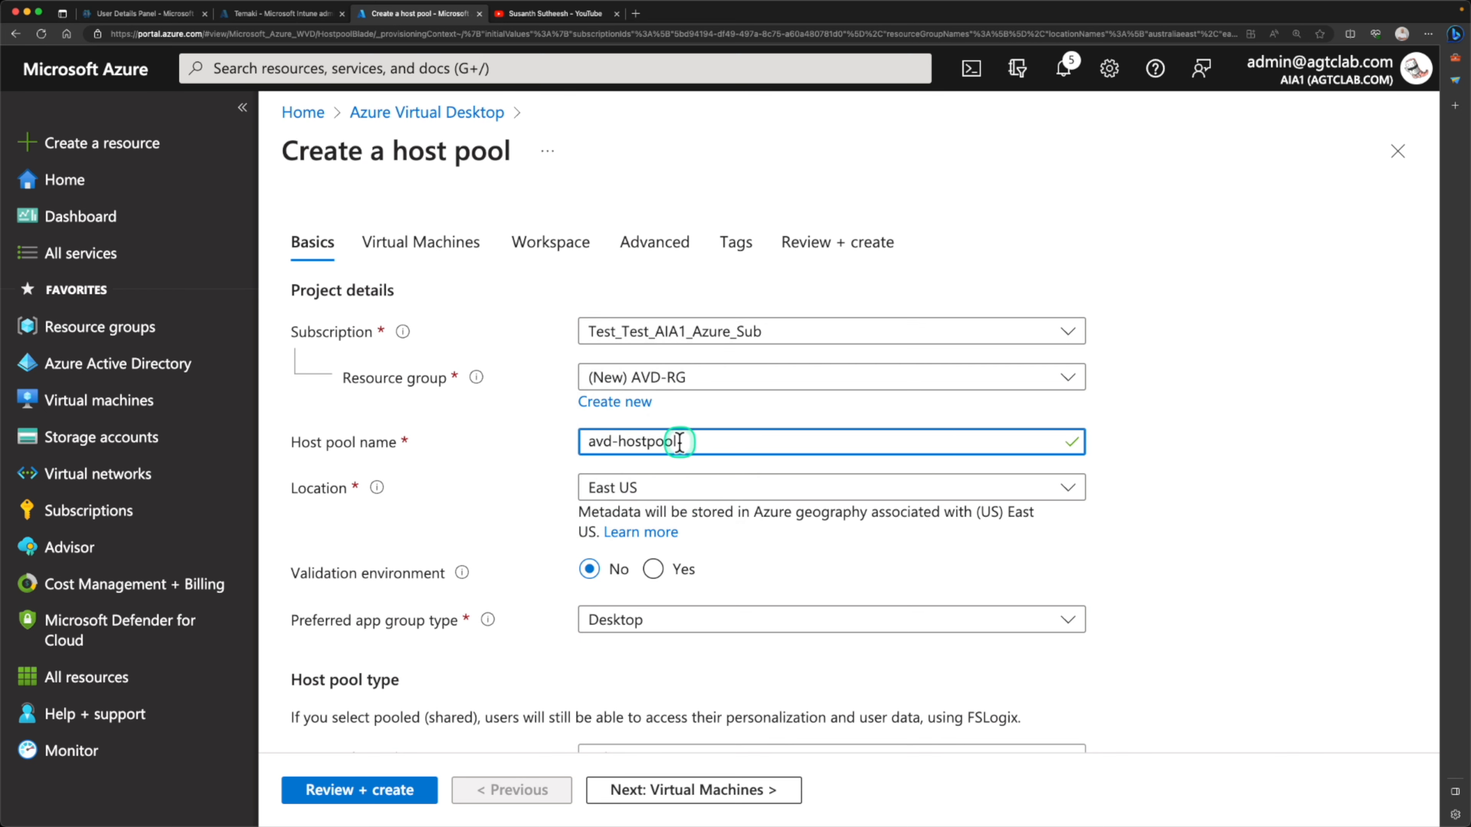
pyautogui.click(629, 490)
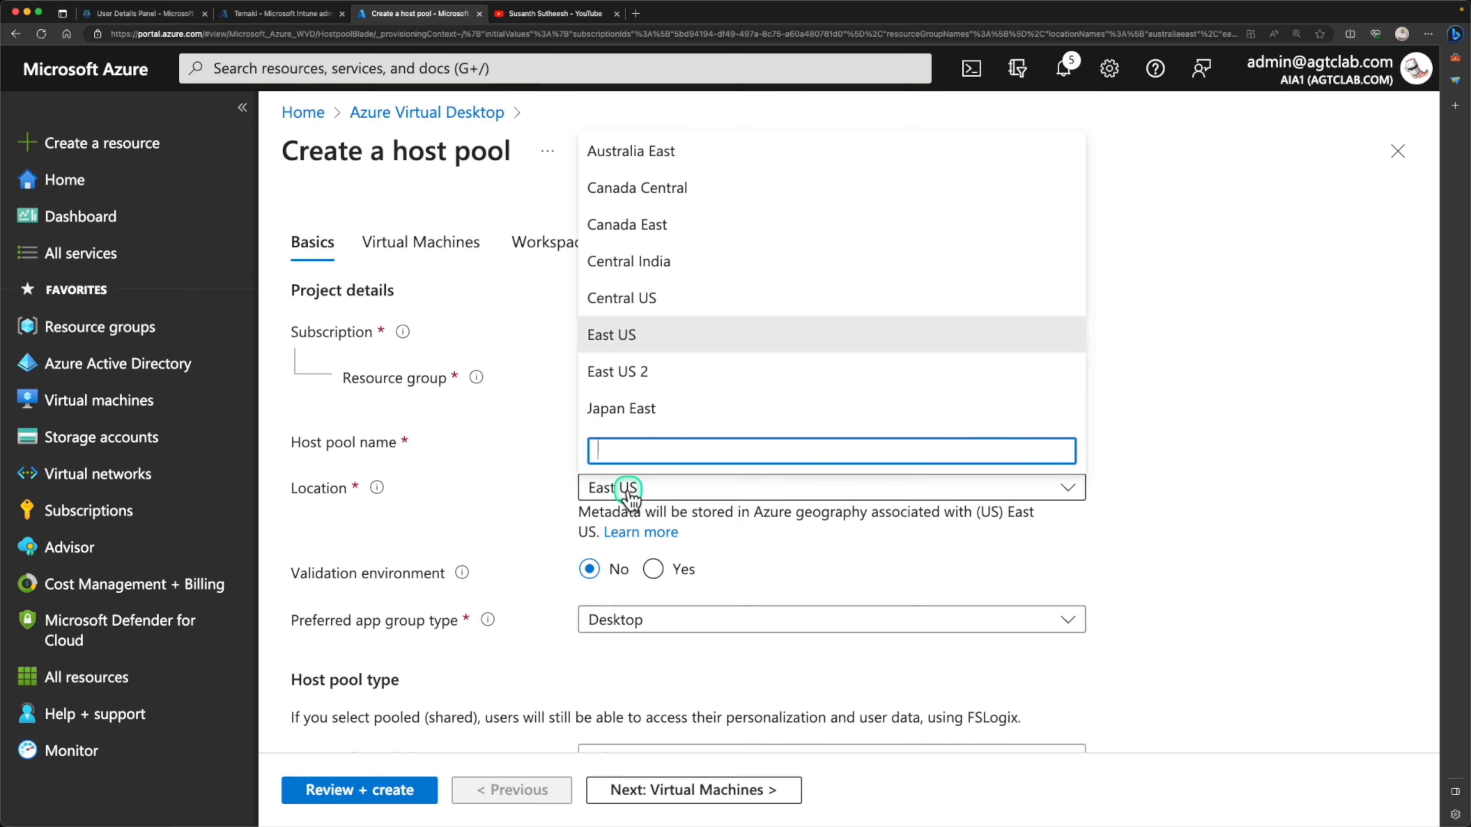
pyautogui.click(652, 154)
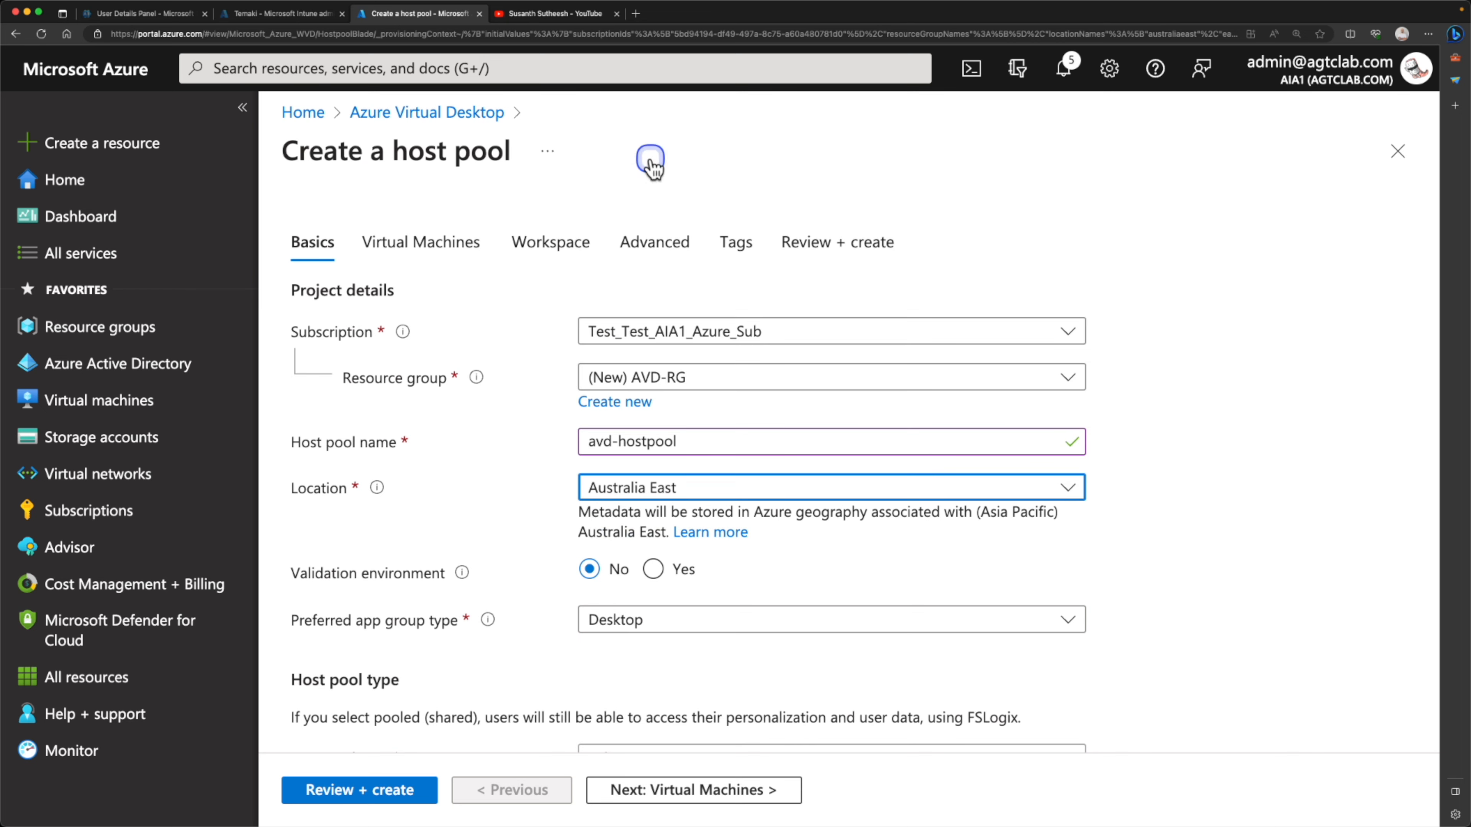
pyautogui.scroll(-1, 1118, 549)
pyautogui.click(620, 493)
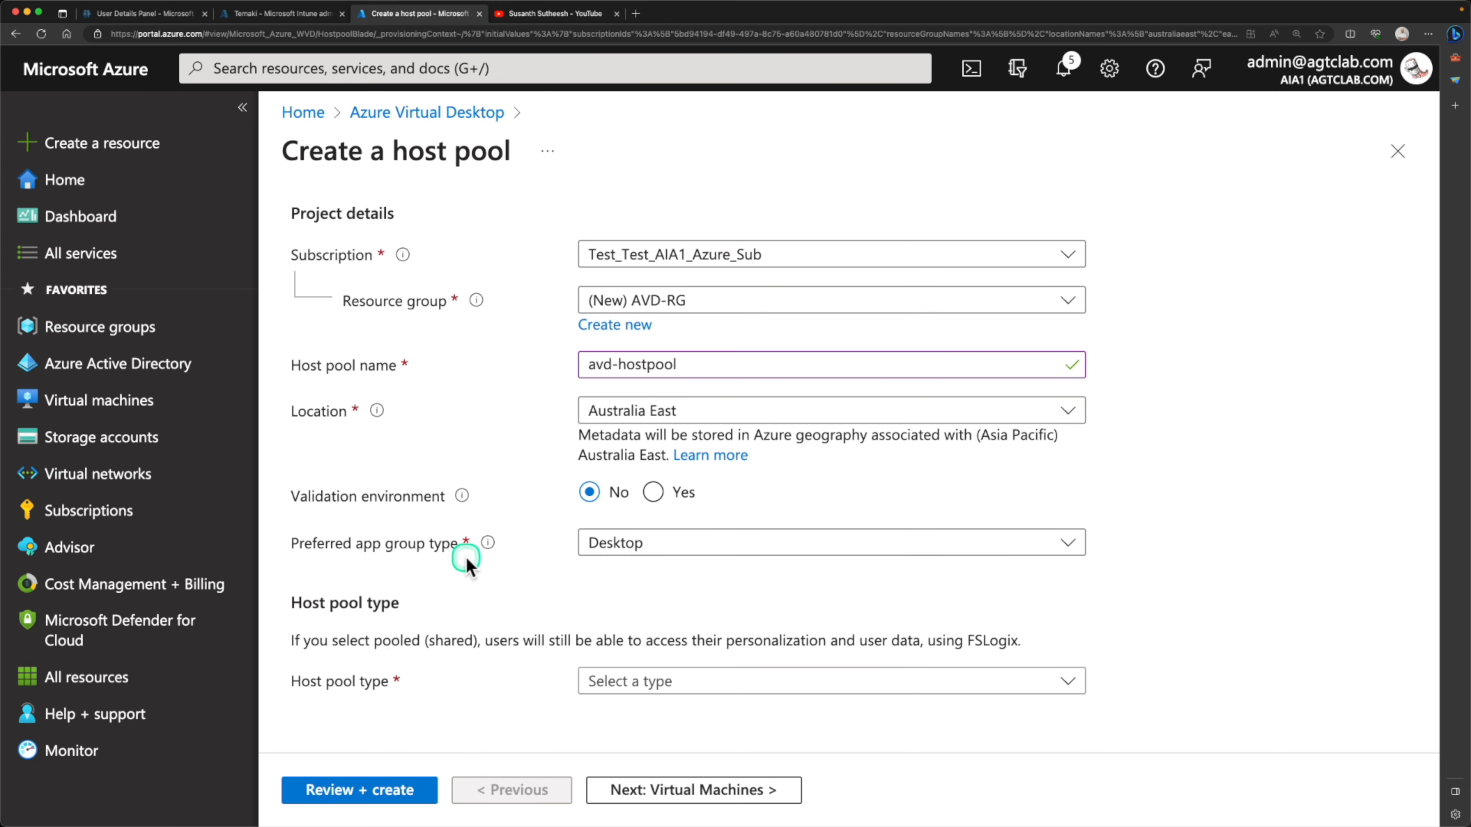
# Try RemoteApp as the preferred app group type and return the setting to Desktop
pyautogui.click(637, 550)
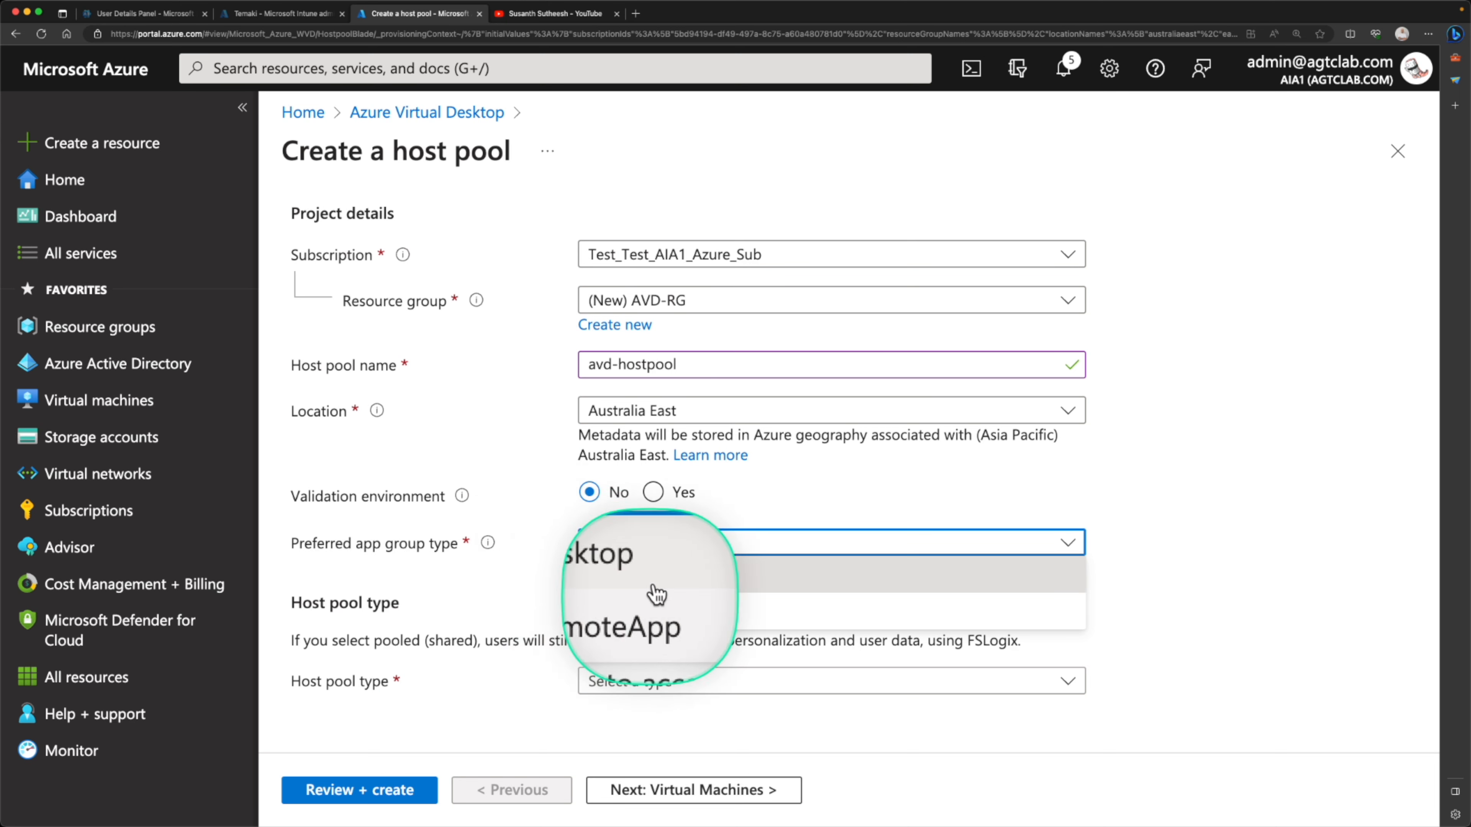
pyautogui.click(641, 613)
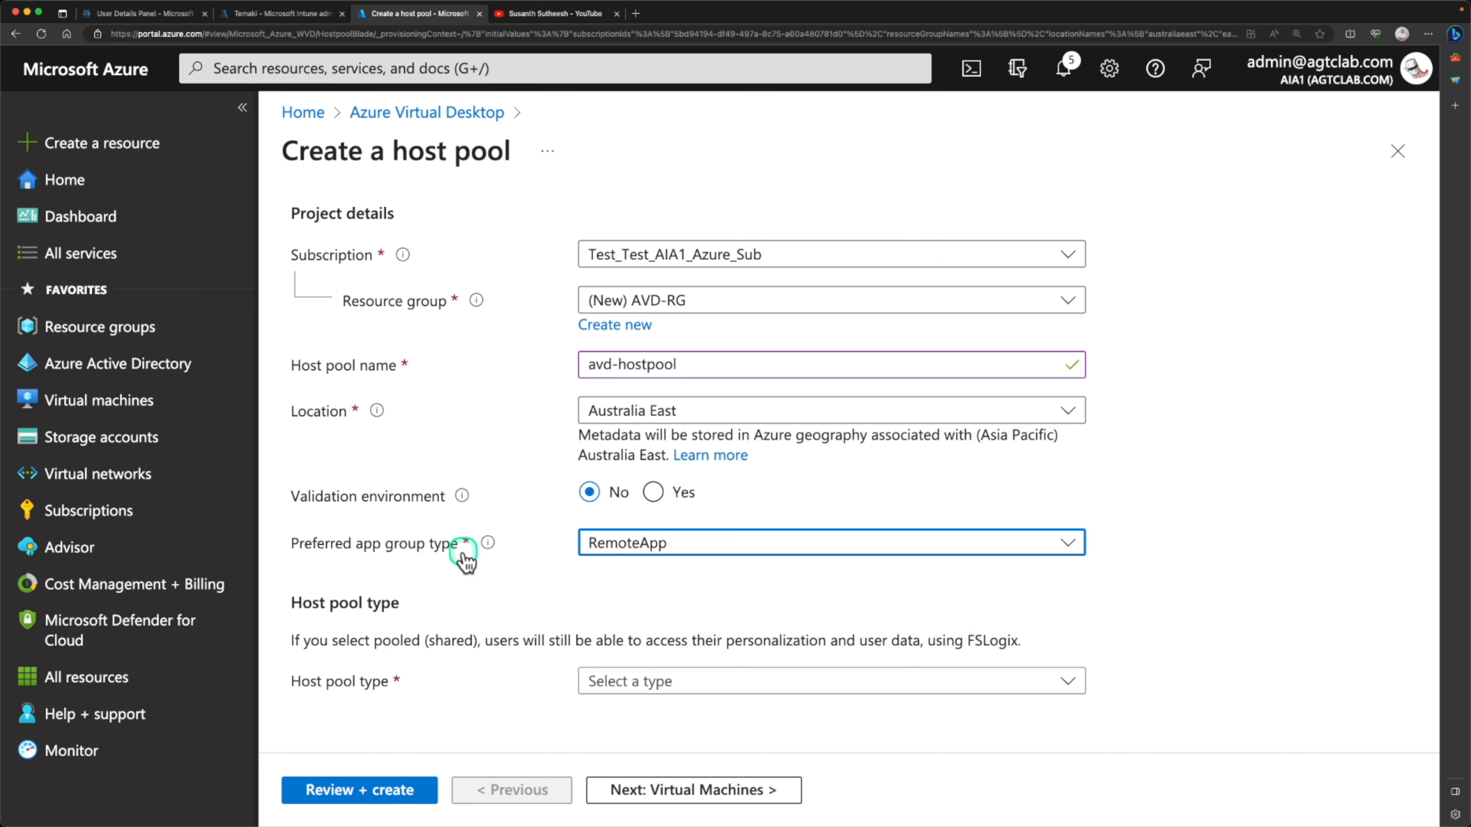
pyautogui.click(626, 555)
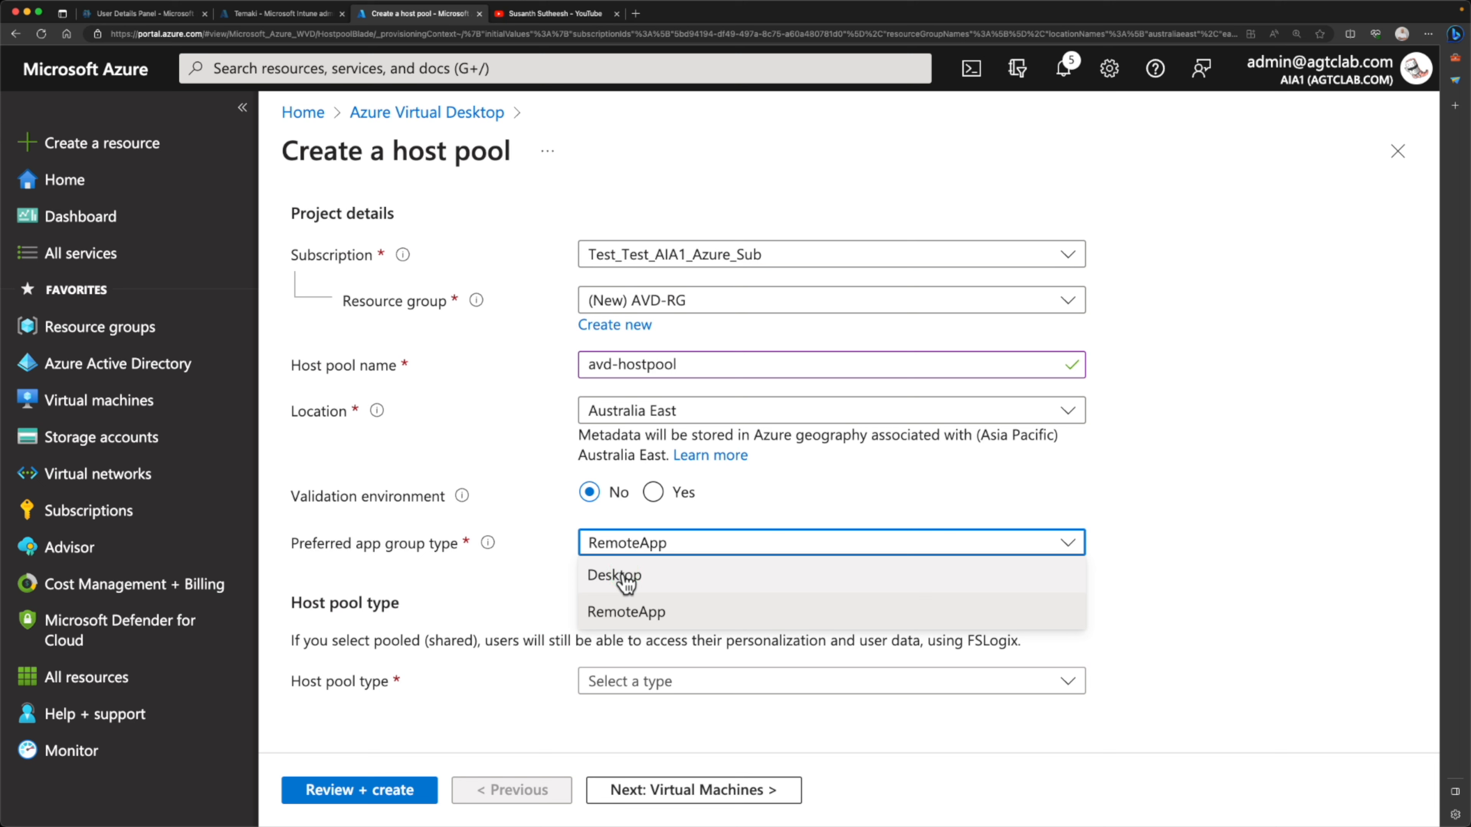
pyautogui.click(623, 580)
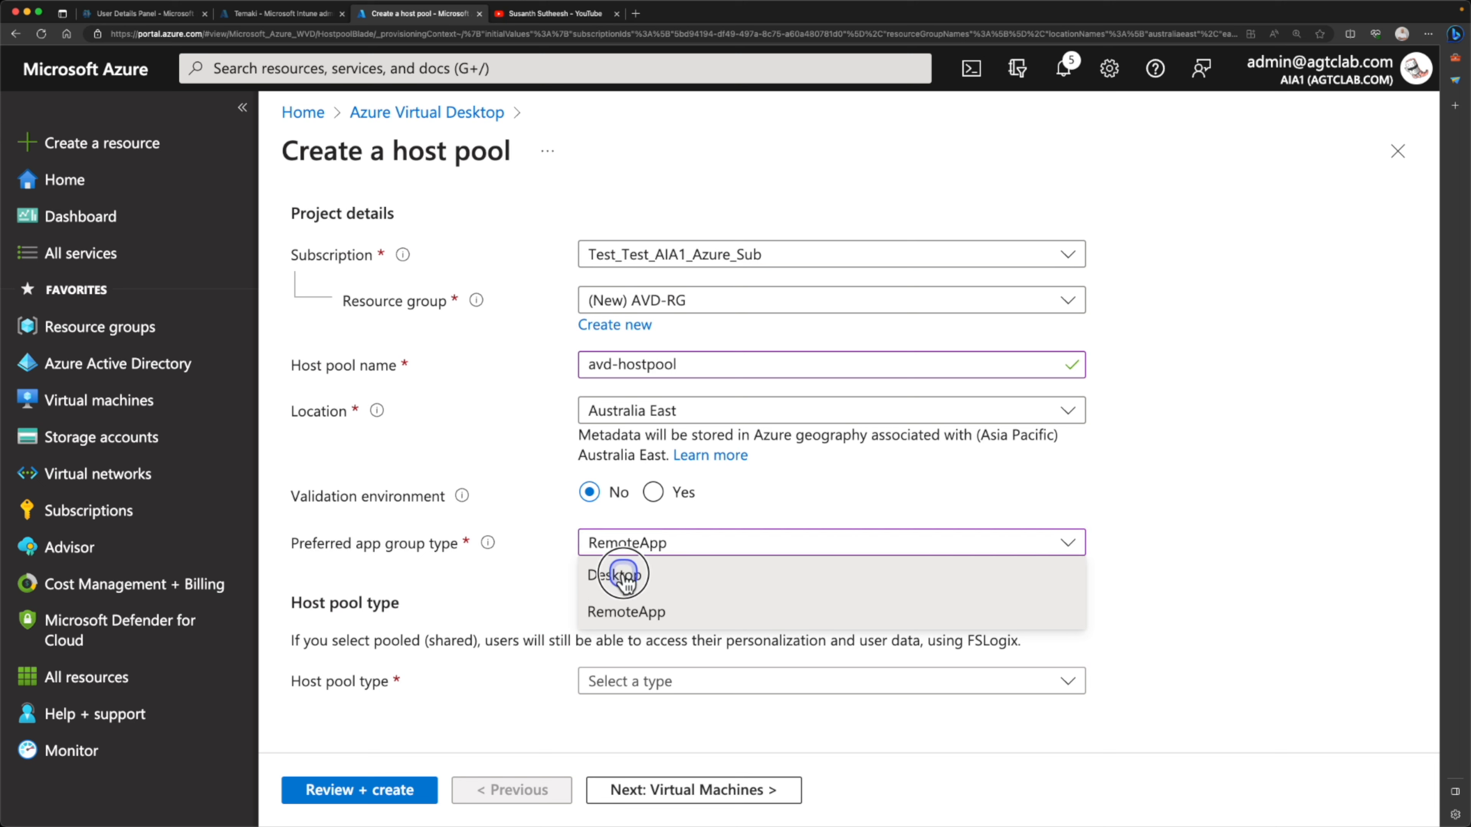
# Set the host pool type to Pooled with the Depth-first load balancing algorithm
pyautogui.click(639, 682)
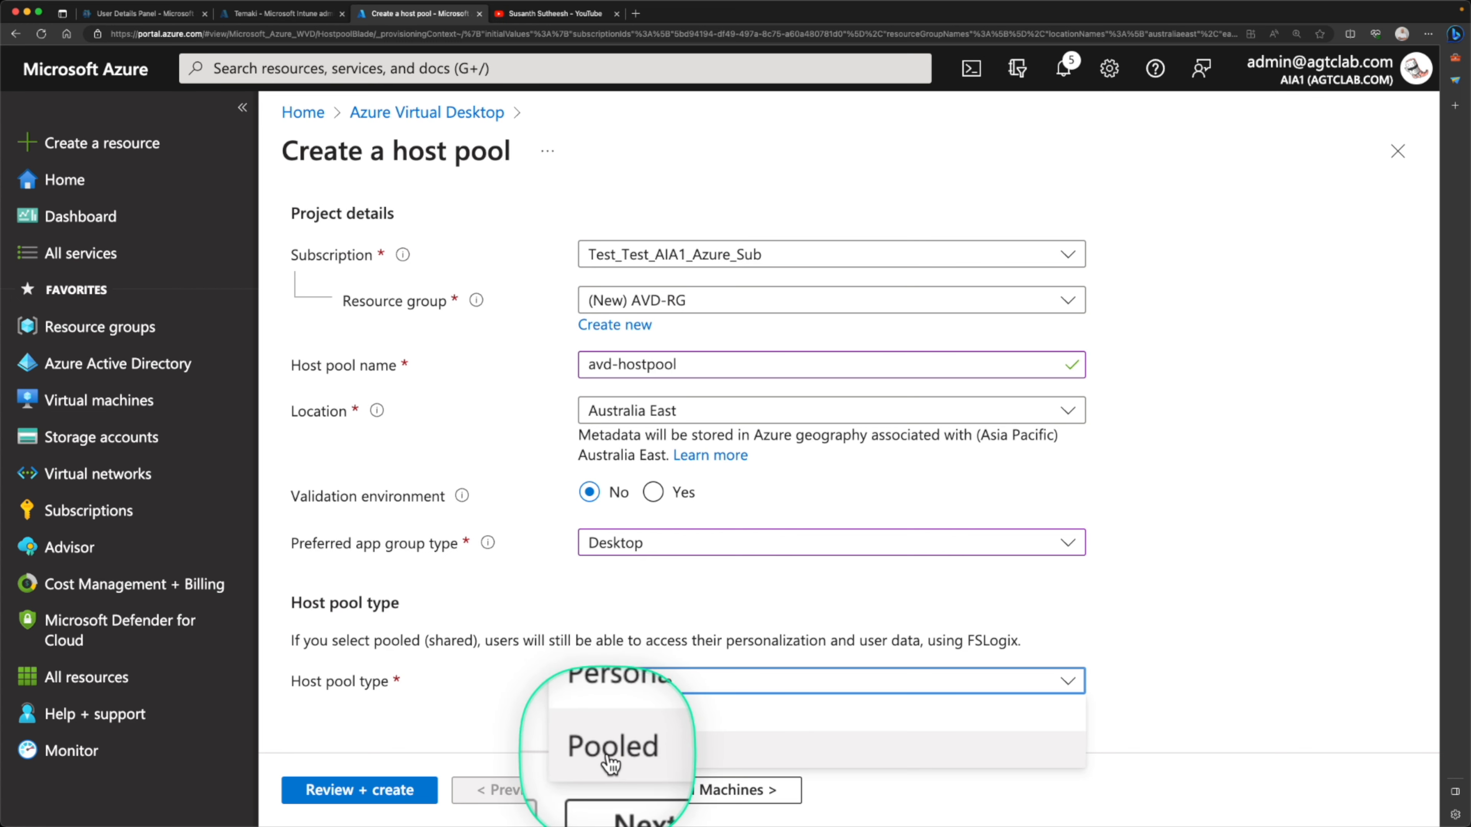
pyautogui.click(630, 752)
pyautogui.click(628, 731)
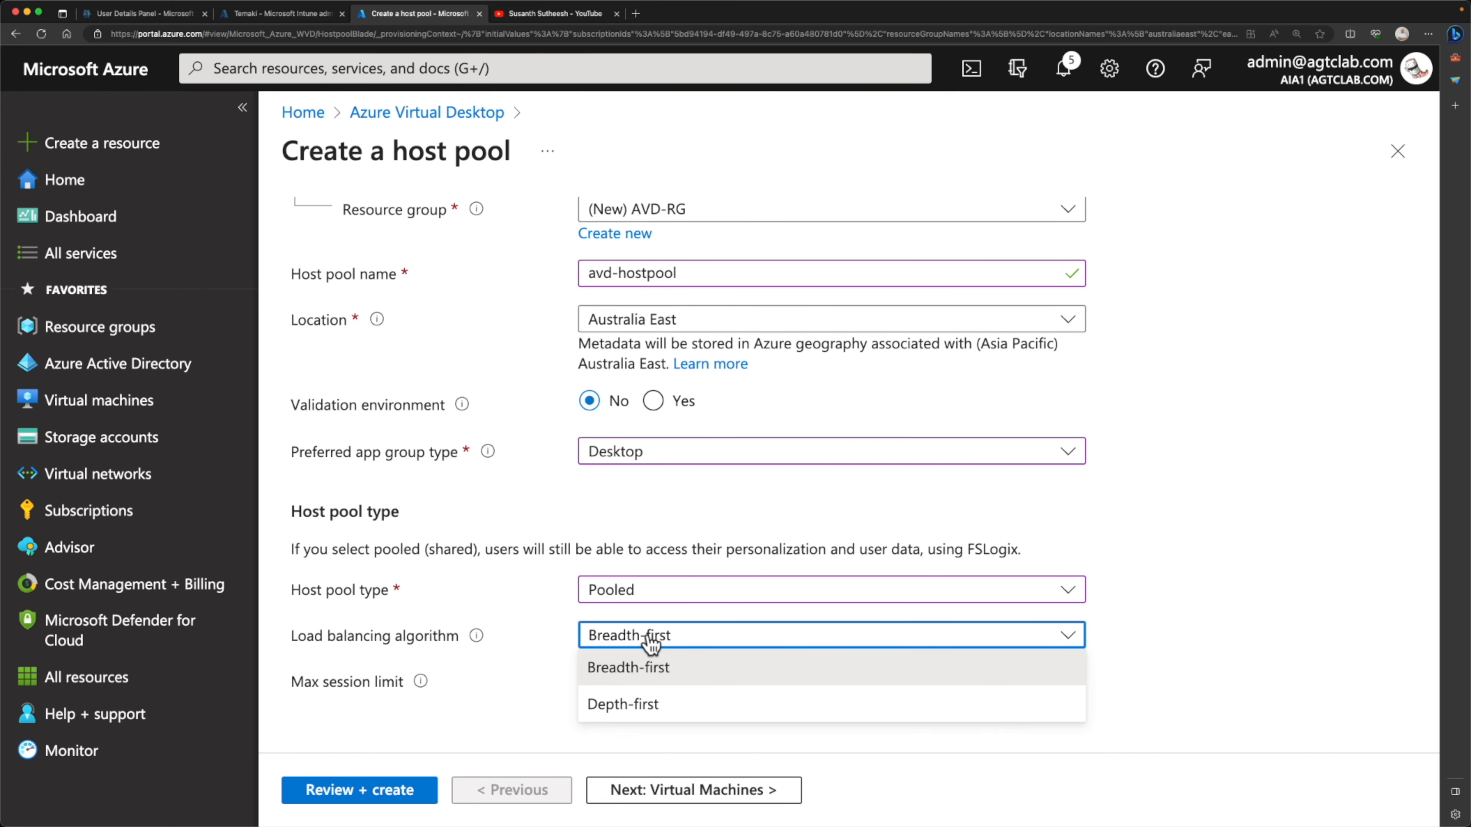
pyautogui.click(630, 668)
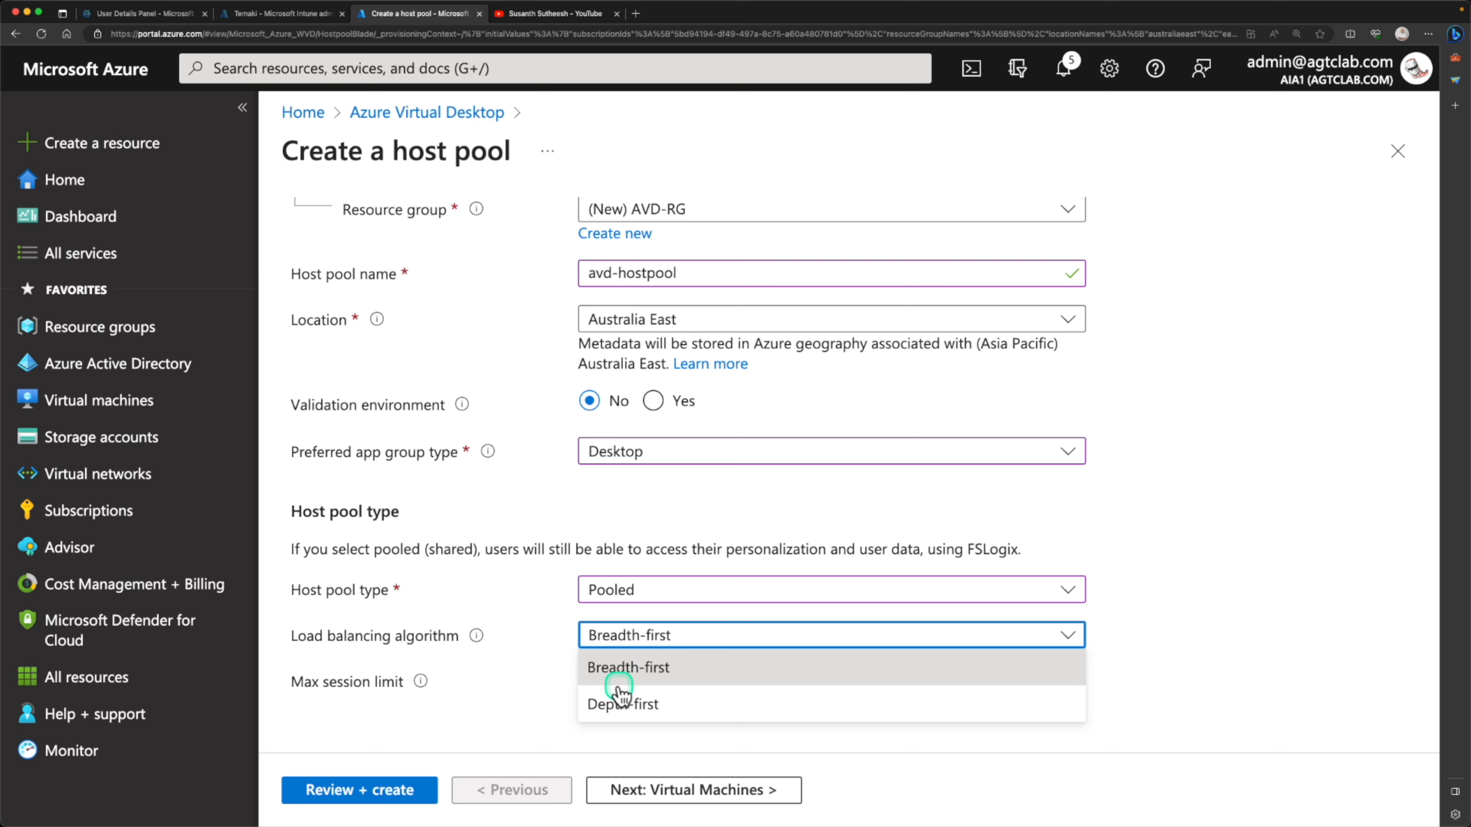
pyautogui.click(618, 703)
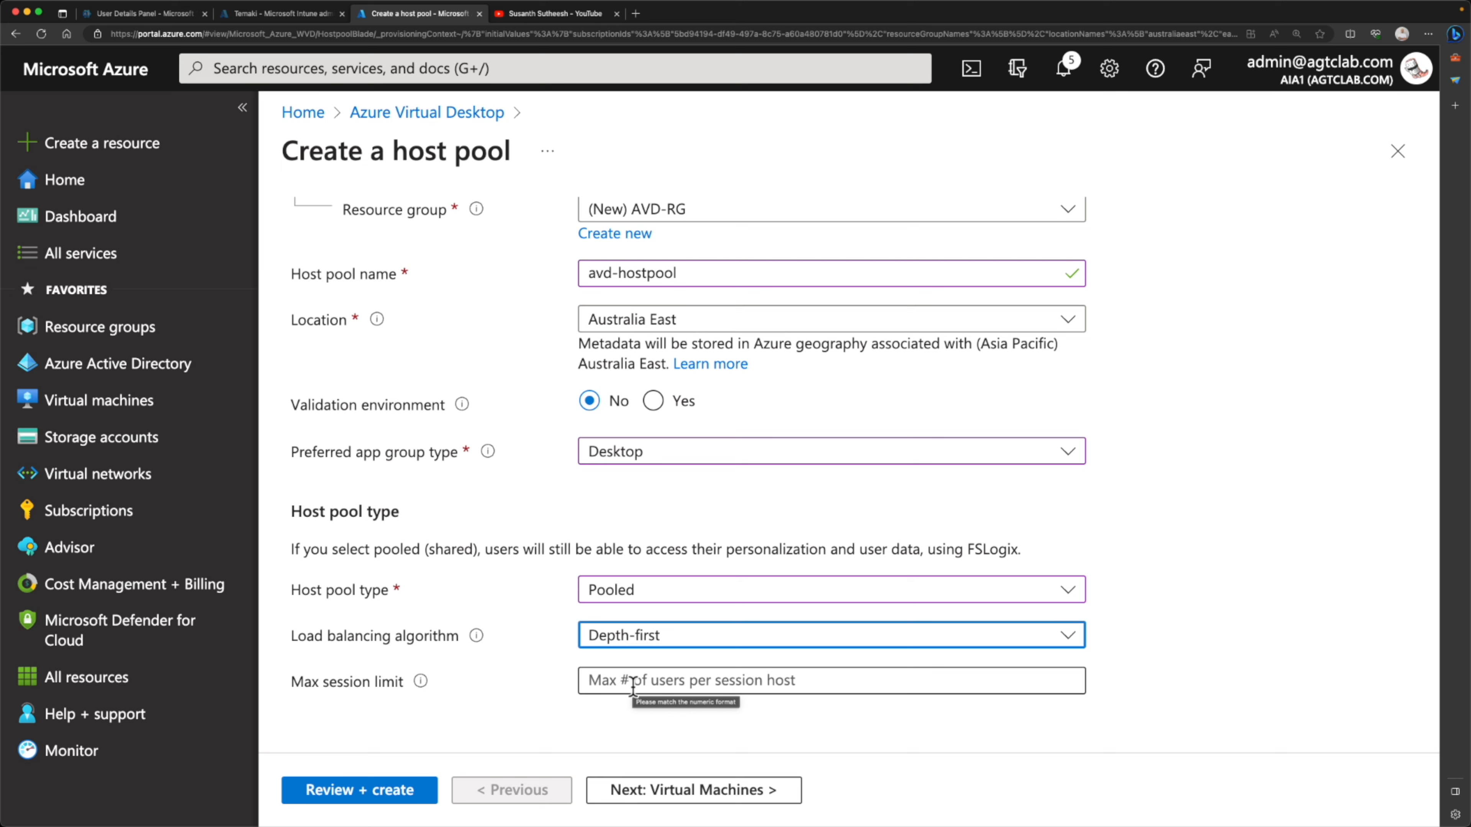
# Limit each session host to a maximum of 3 sessions and continue to the virtual machine settings
pyautogui.click(632, 688)
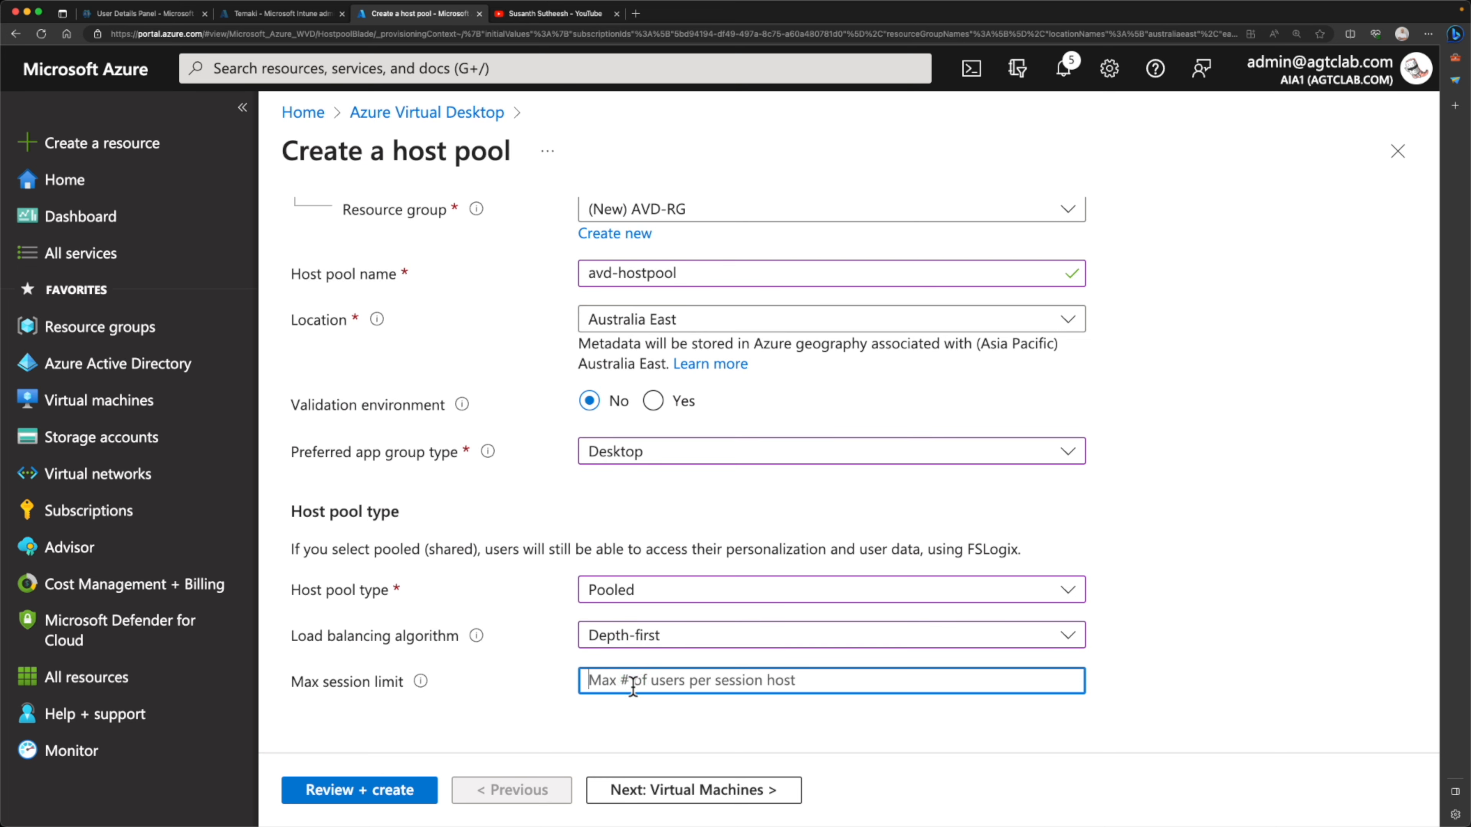
pyautogui.write('3')
pyautogui.click(653, 791)
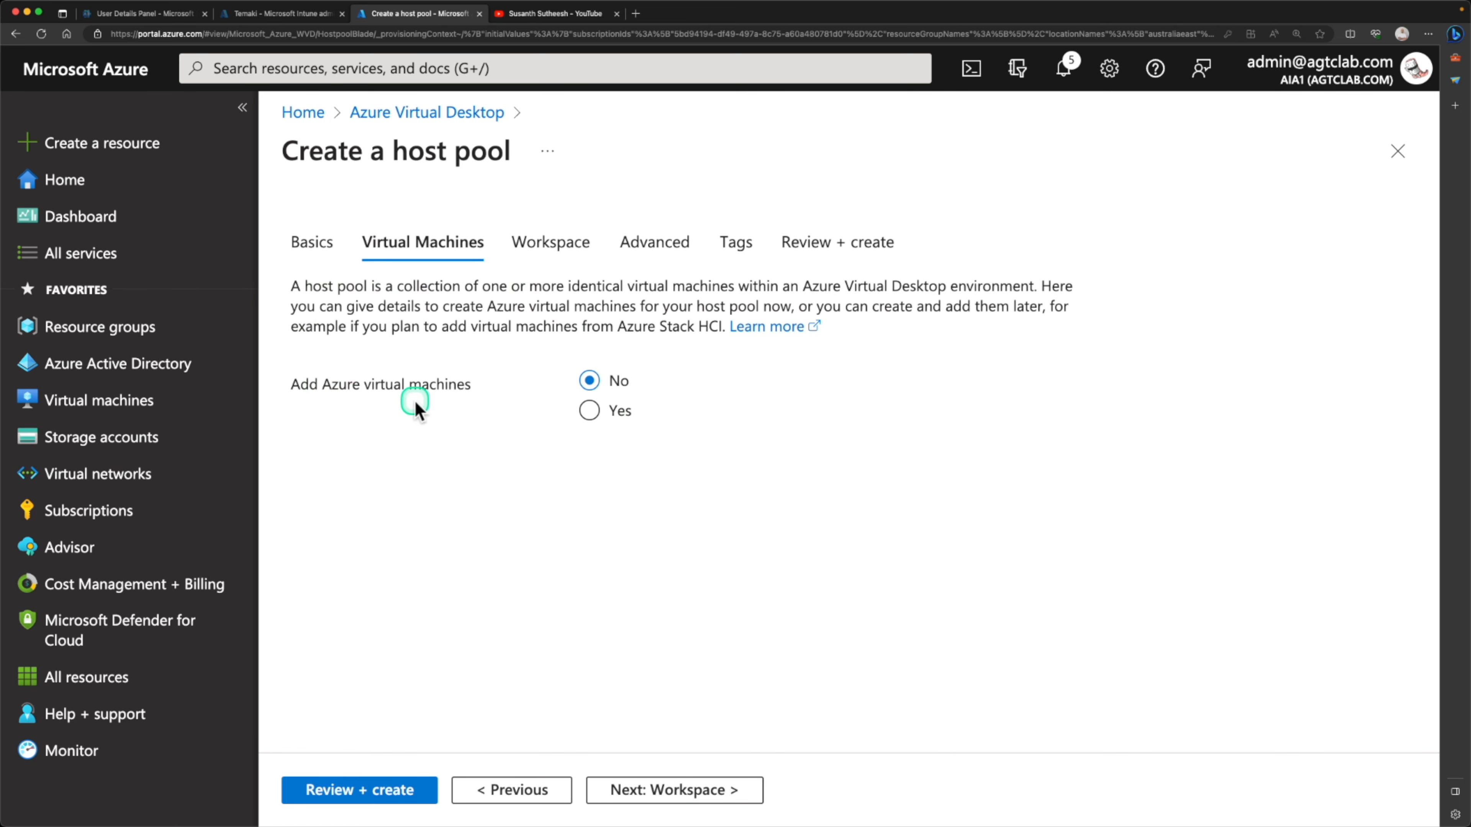
# Enable adding Azure virtual machines in the host pool's resource group and set their name prefix to session-hst
pyautogui.click(589, 411)
pyautogui.scroll(-5, 579, 429)
pyautogui.click(675, 276)
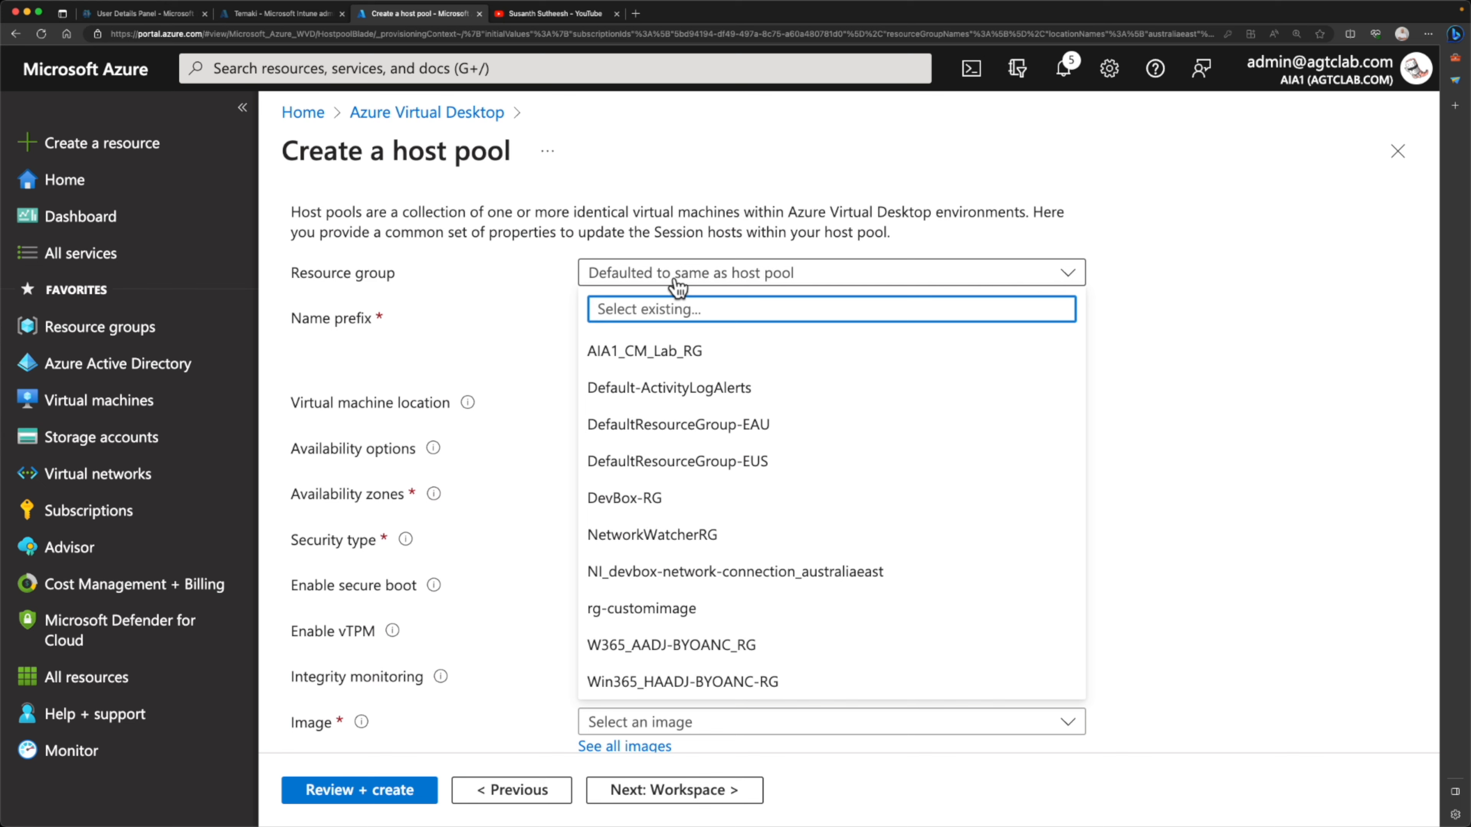
pyautogui.click(674, 277)
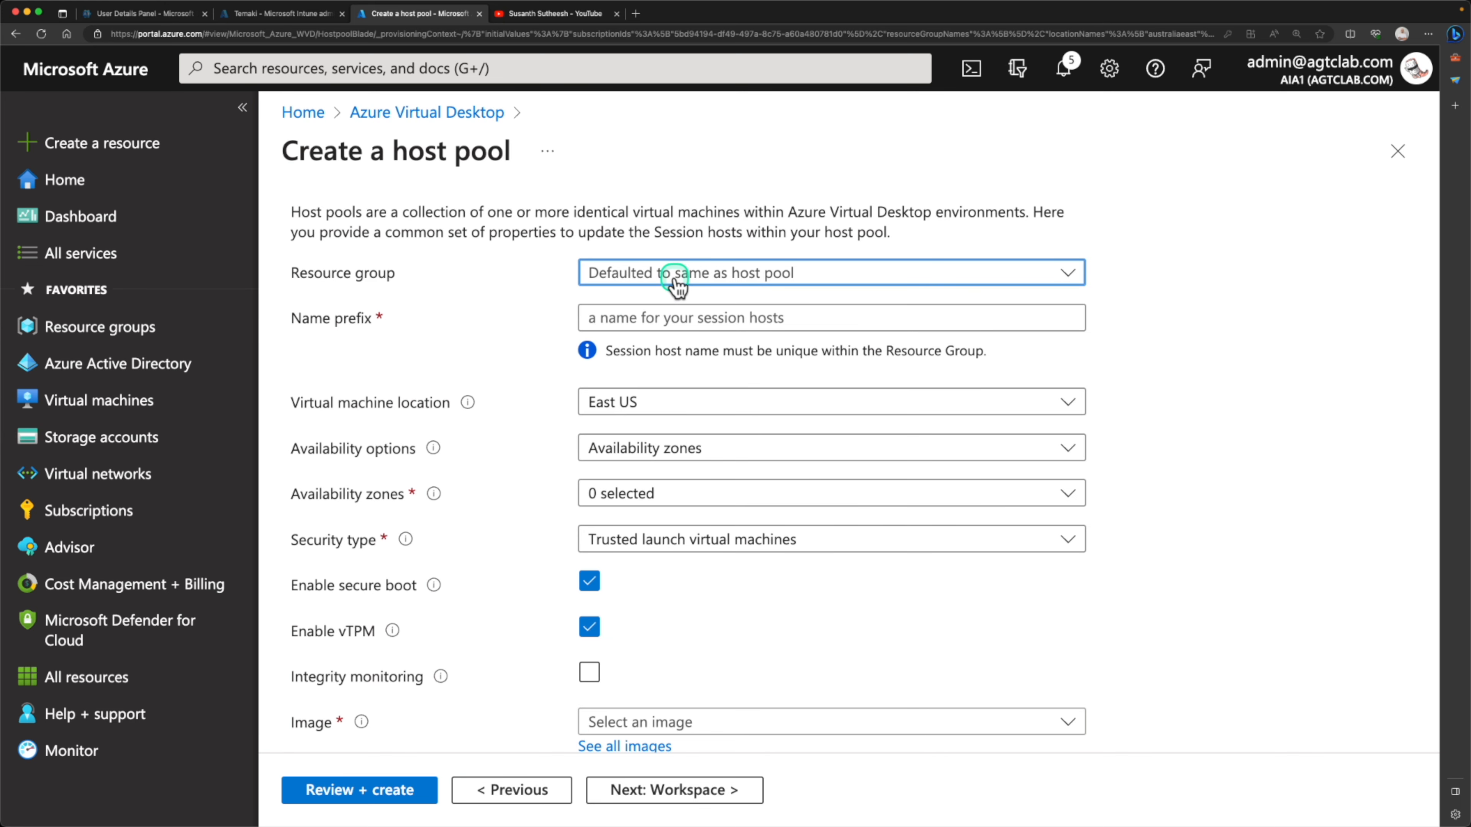
pyautogui.click(657, 320)
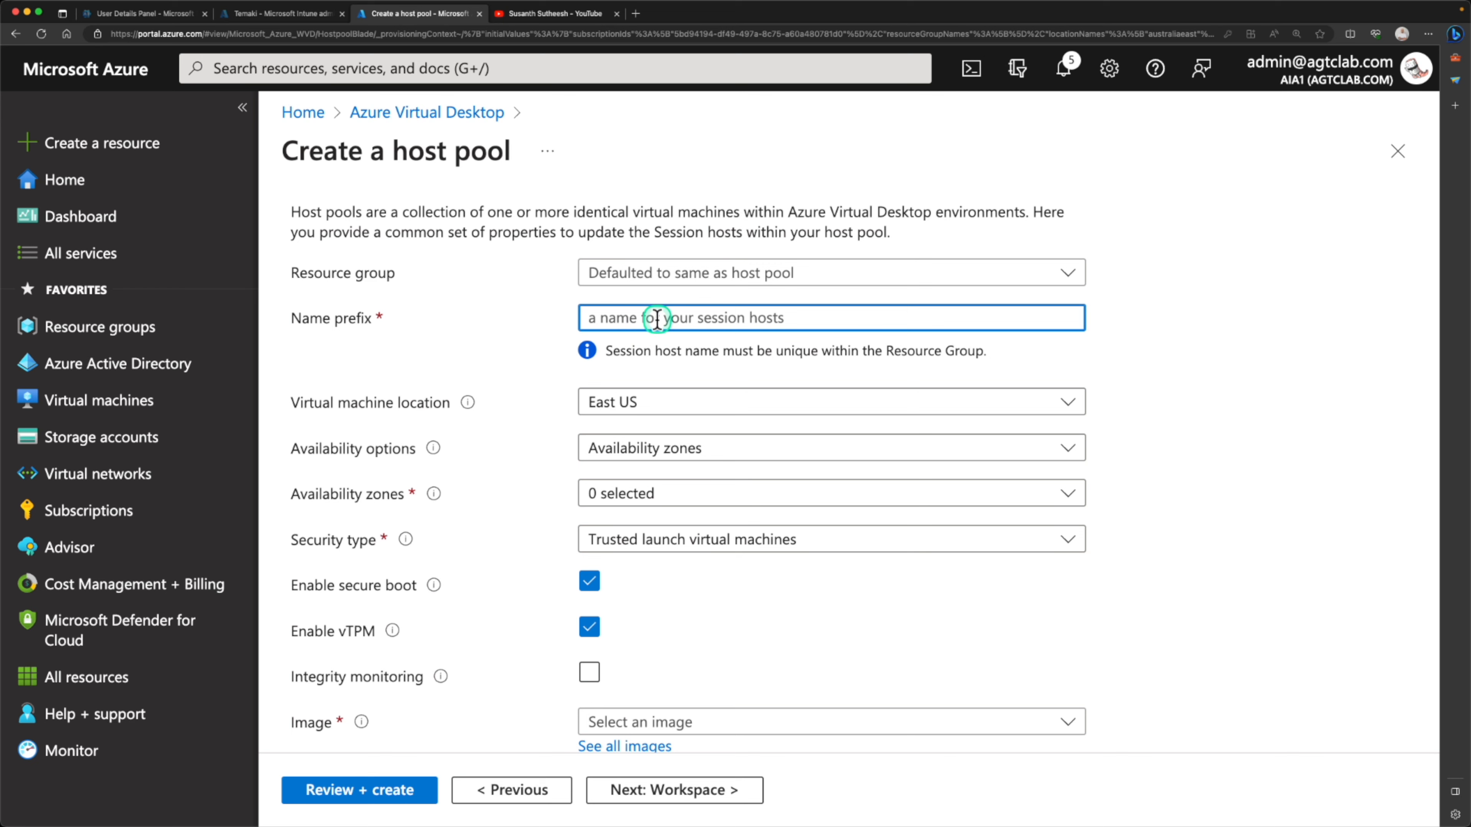
pyautogui.write('session-hst')
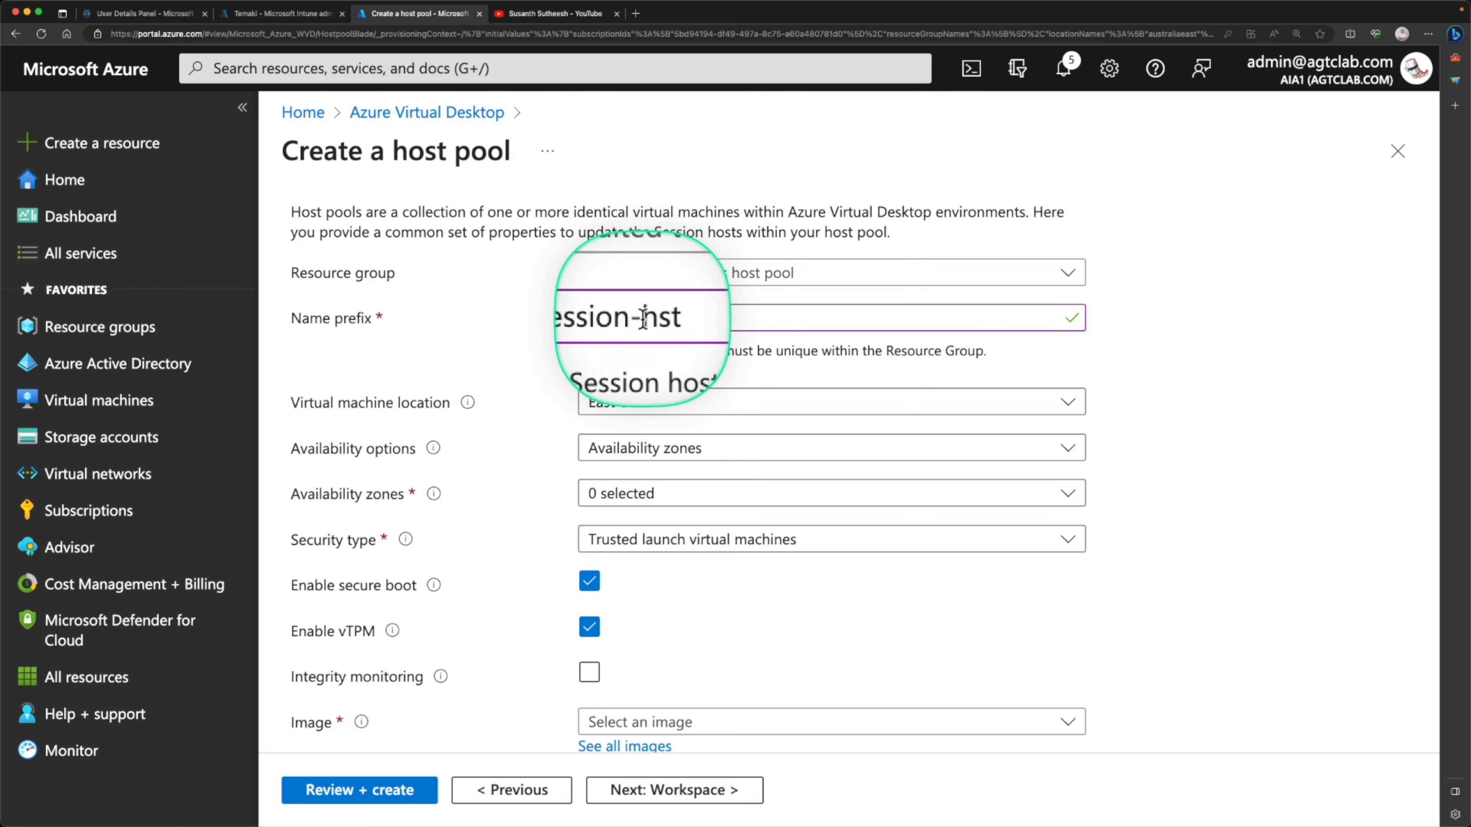
# Place the session host machines in Australia East with no infrastructure redundancy required
pyautogui.click(667, 403)
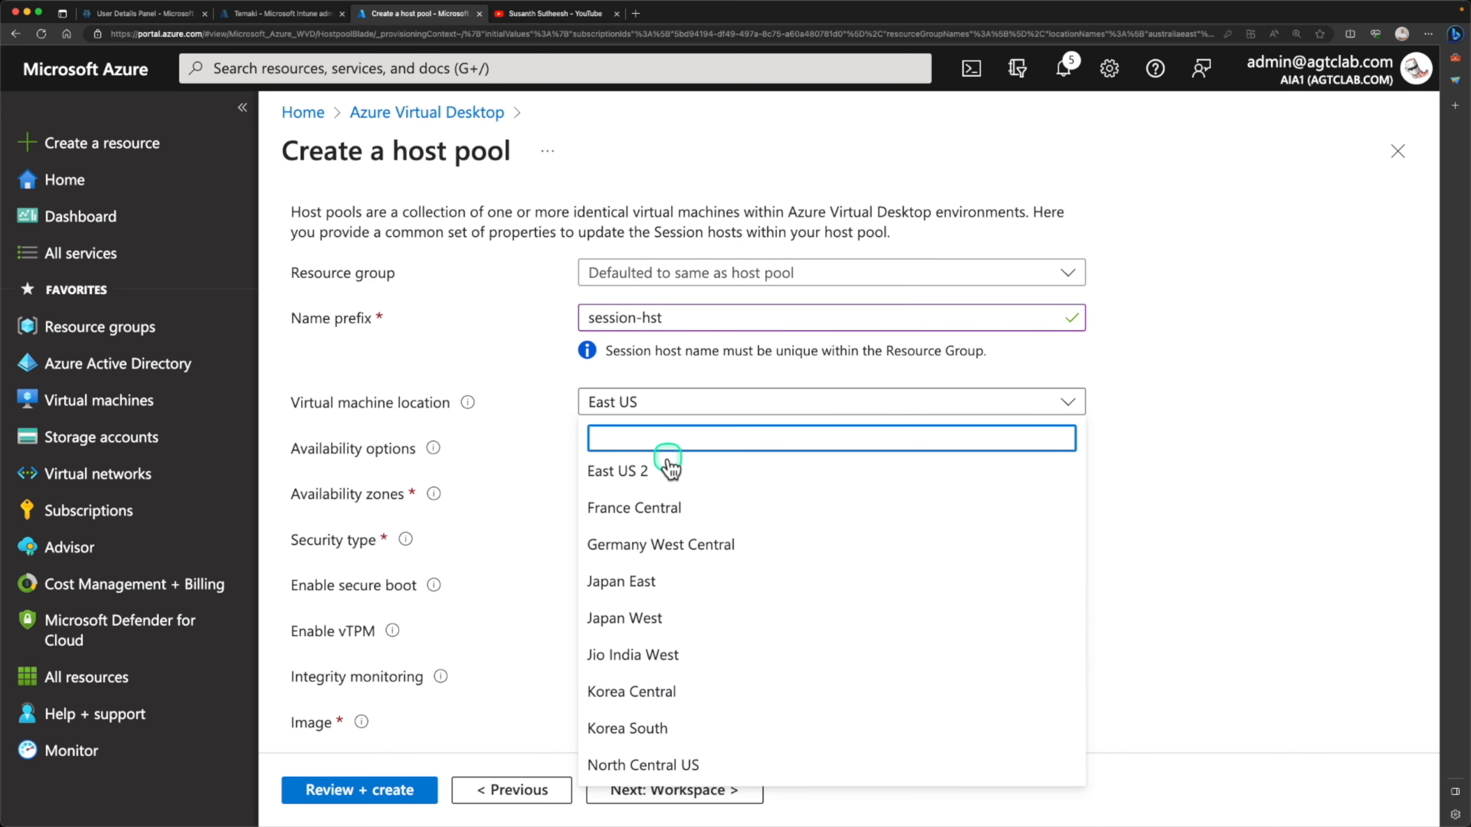
pyautogui.scroll(-1, 672, 616)
pyautogui.scroll(-10, 667, 608)
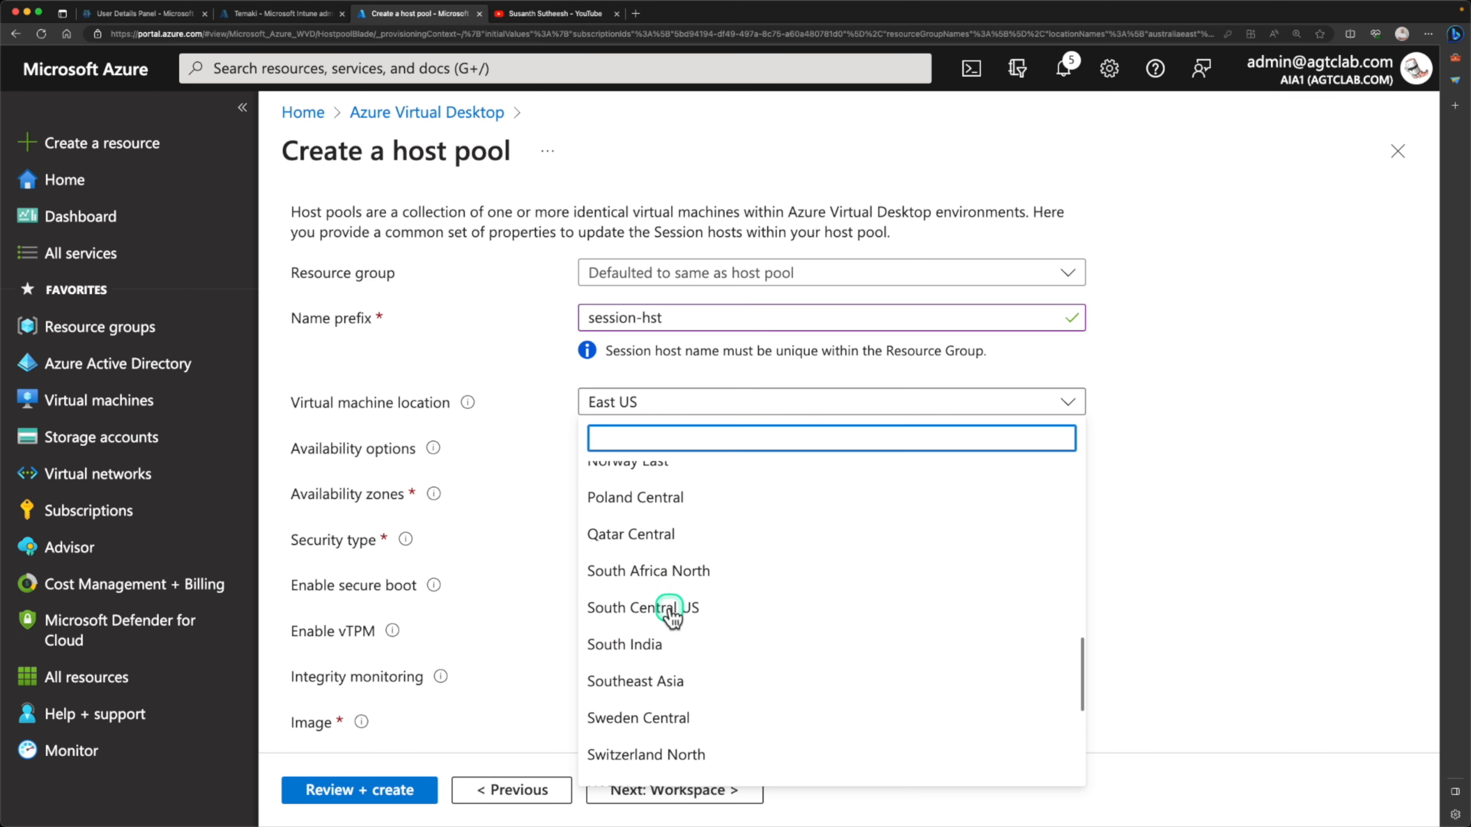
pyautogui.click(642, 454)
pyautogui.click(640, 482)
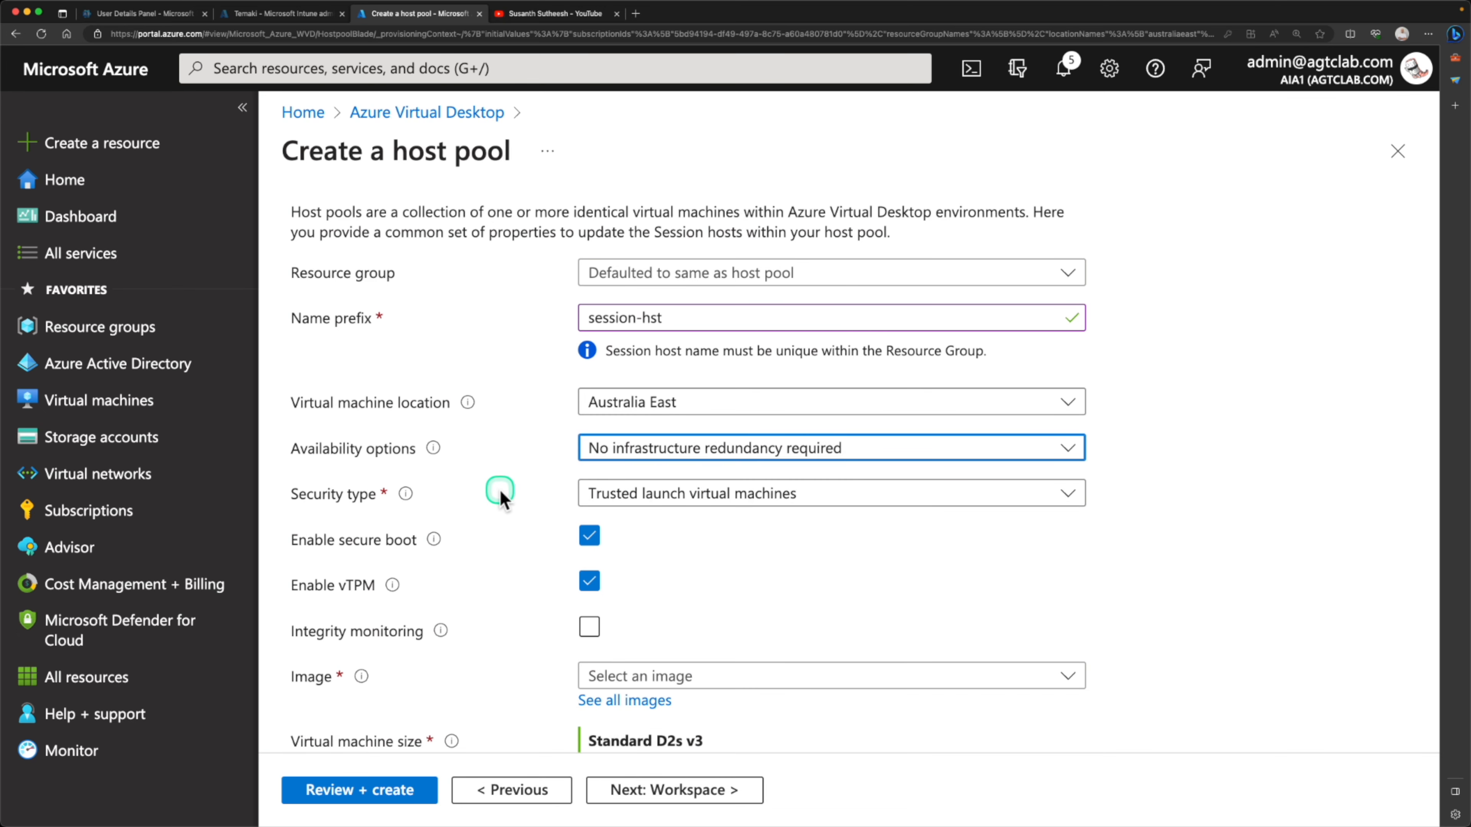
# Set the session host machines' security type to Standard
pyautogui.scroll(-2, 500, 490)
pyautogui.click(660, 386)
pyautogui.click(666, 407)
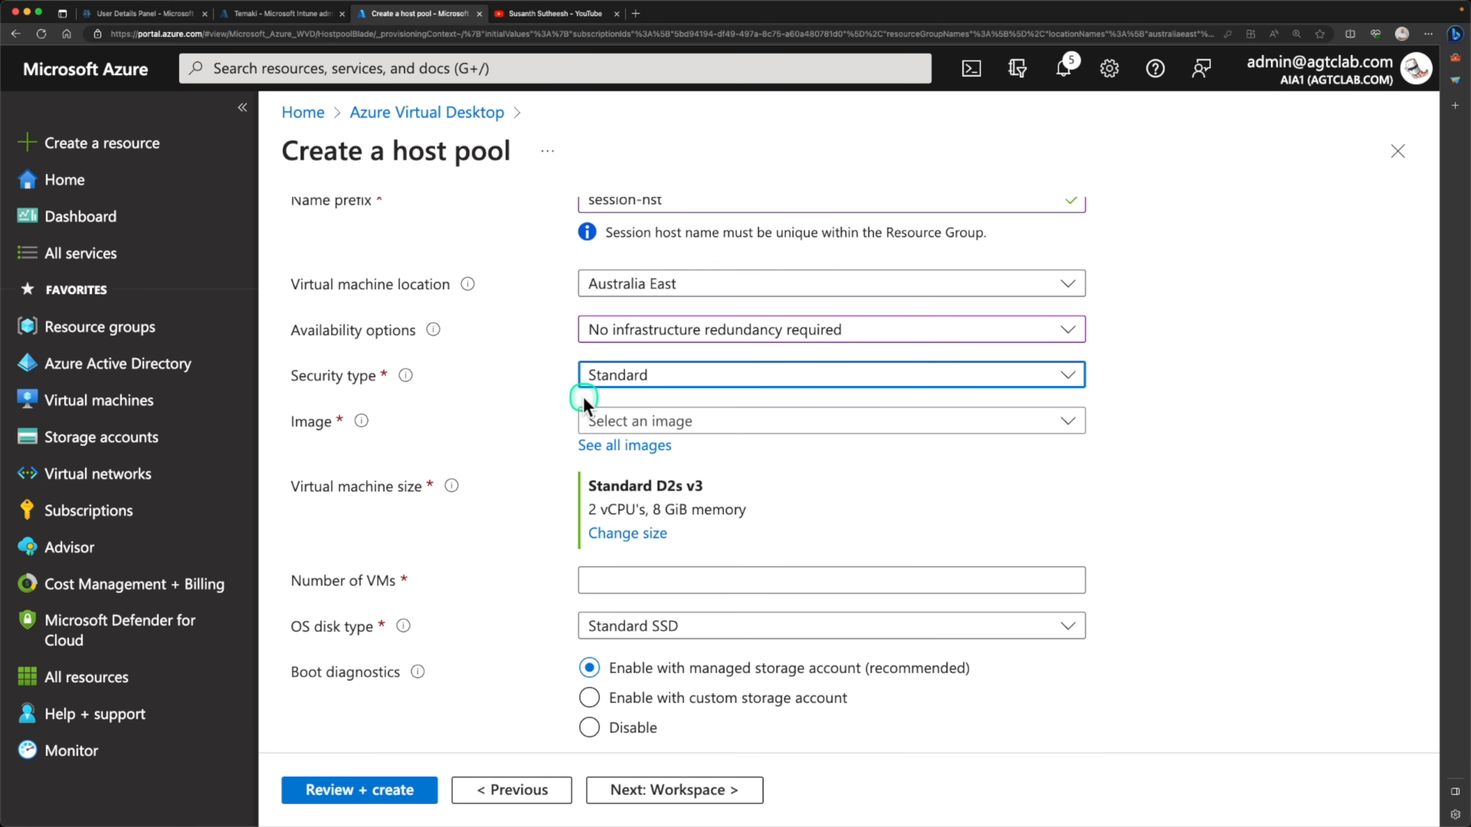
# Set the session host image to Windows 11 Enterprise multi-session + Microsoft 365 Apps, Version 22H2
pyautogui.scroll(-2, 547, 400)
pyautogui.click(699, 316)
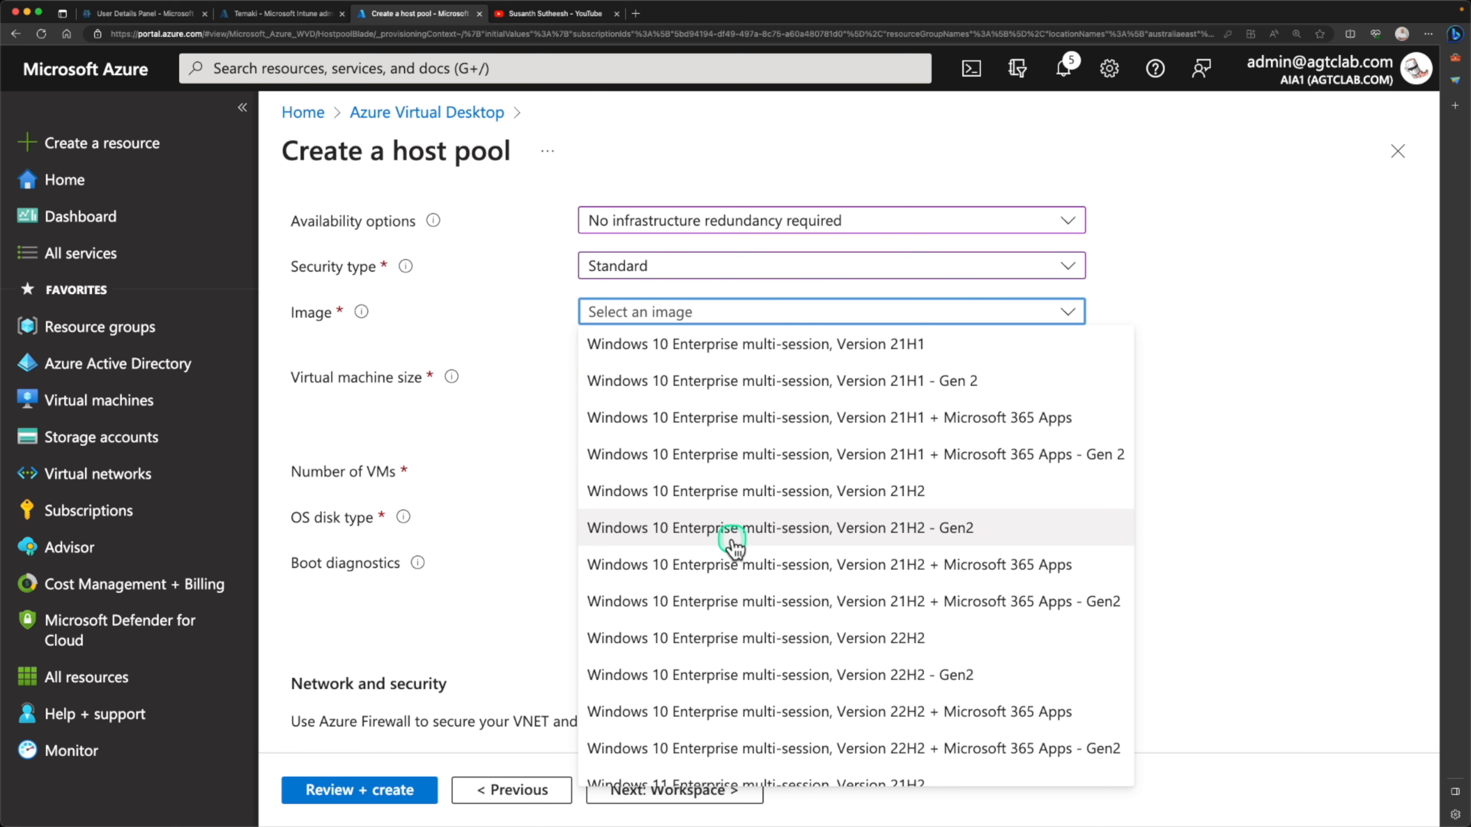
pyautogui.scroll(-3, 733, 541)
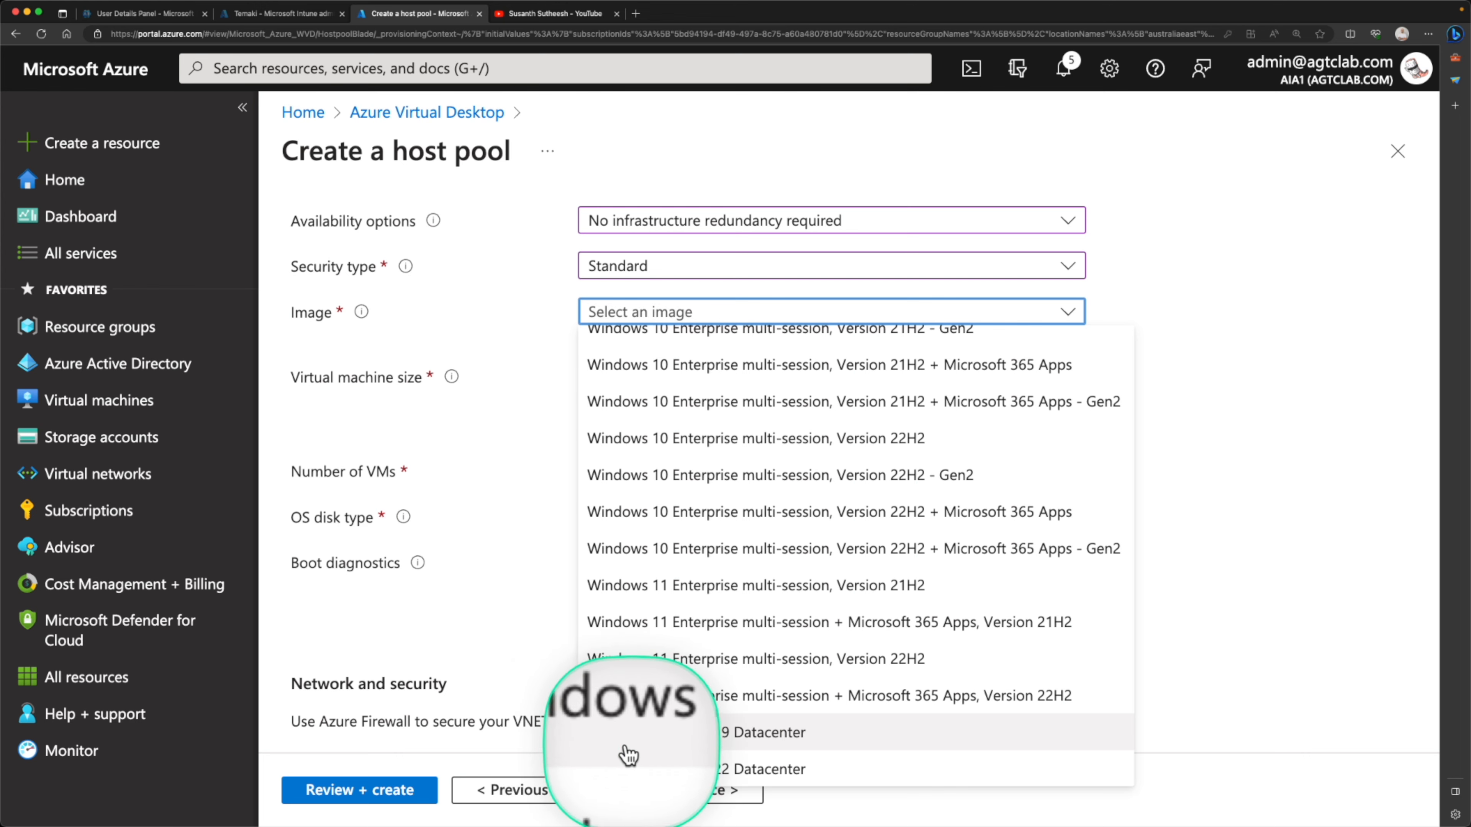
pyautogui.scroll(5, 706, 420)
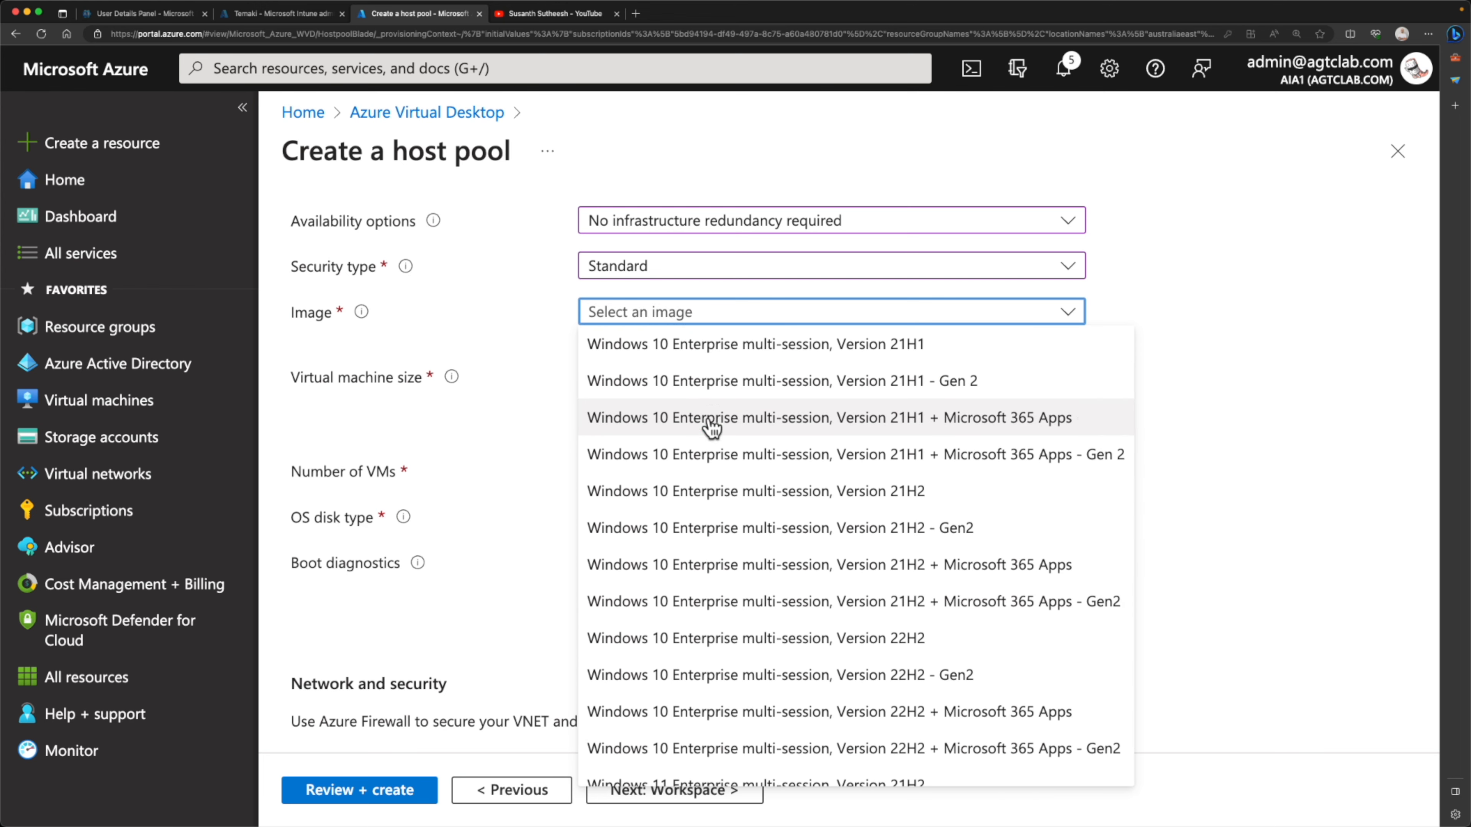
pyautogui.scroll(-5, 710, 423)
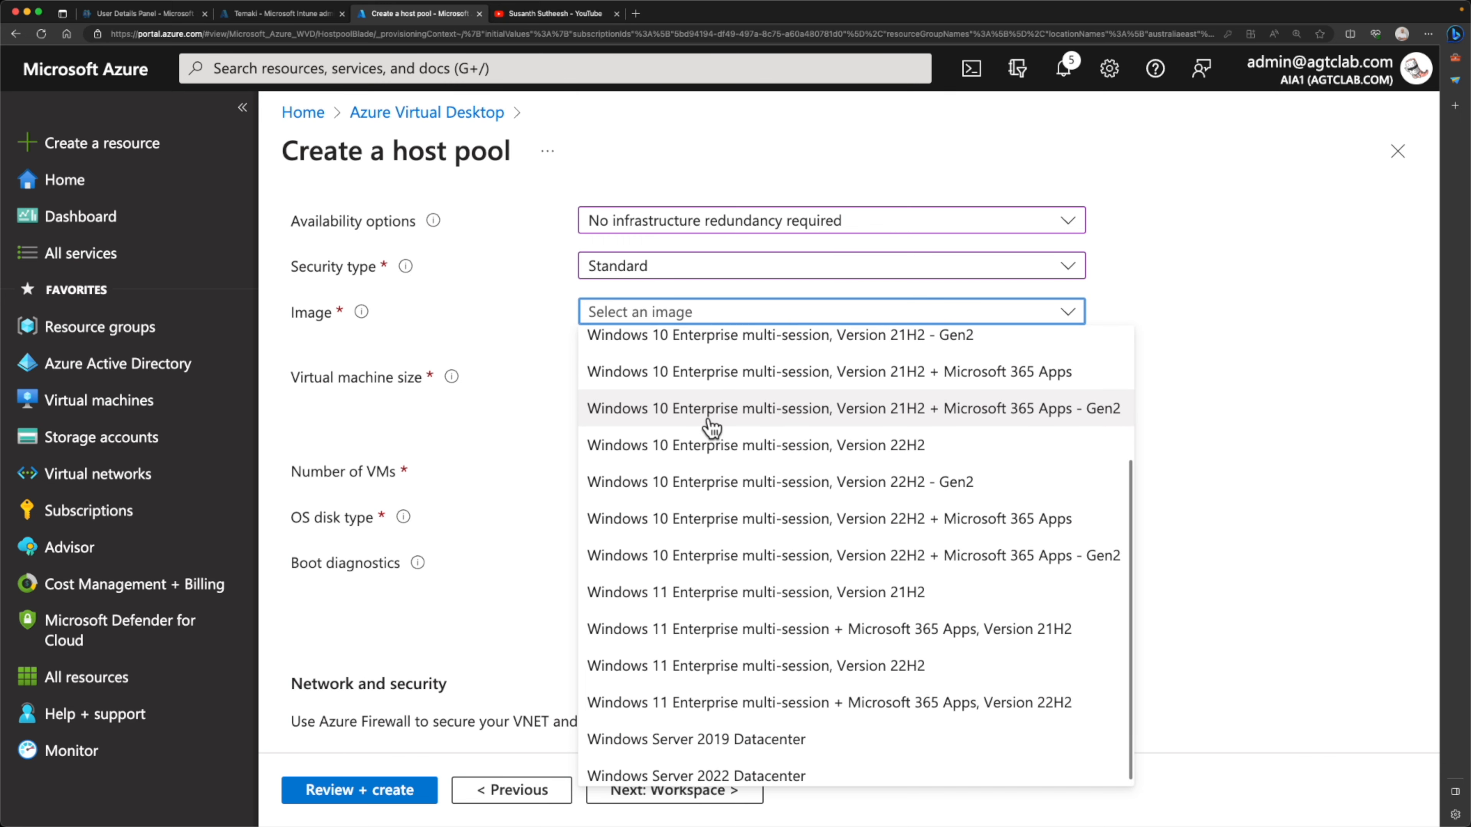
pyautogui.click(737, 708)
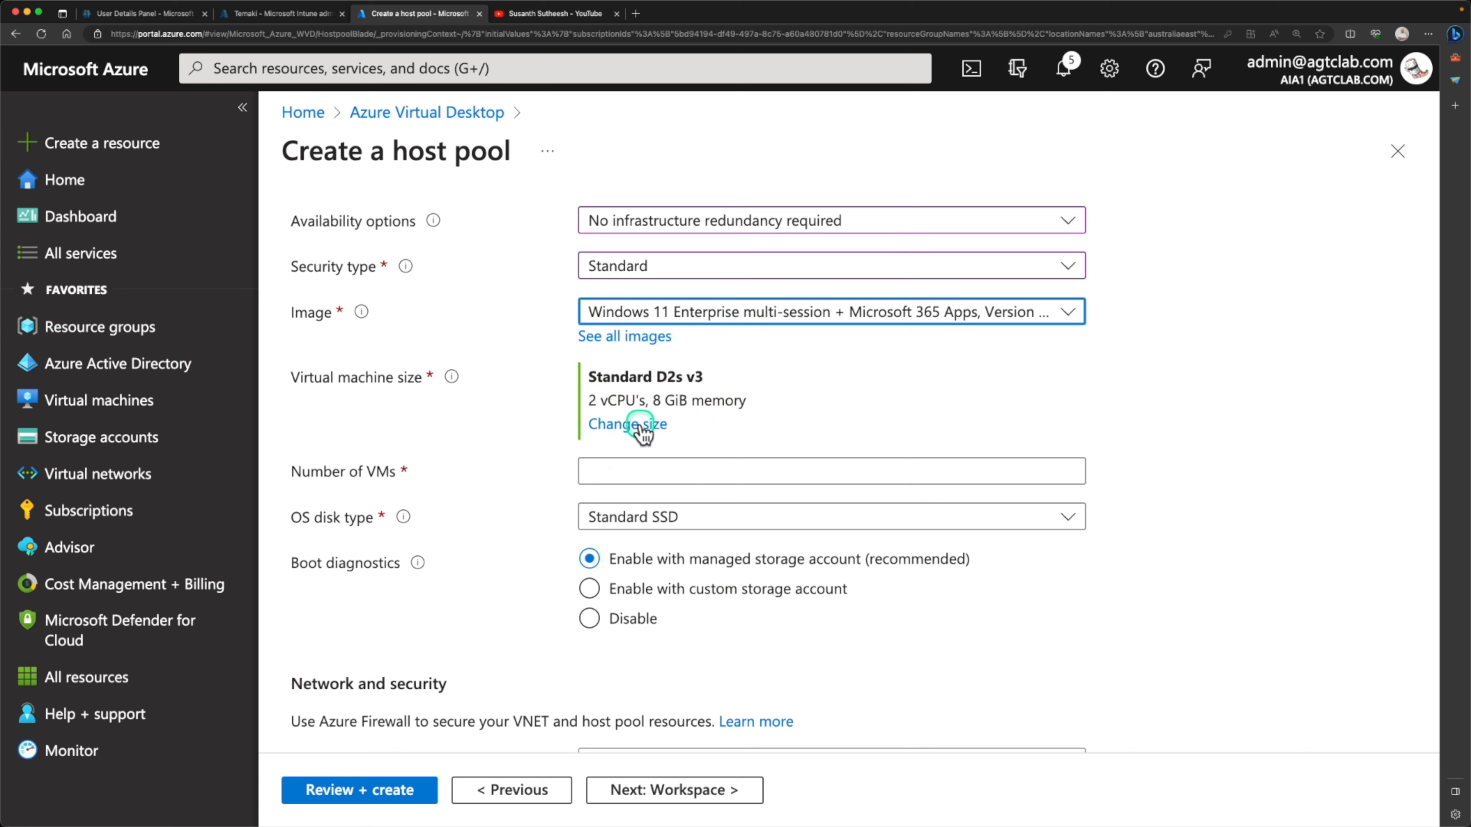
# Set the number of VMs to 1 and disable boot diagnostics
pyautogui.click(634, 481)
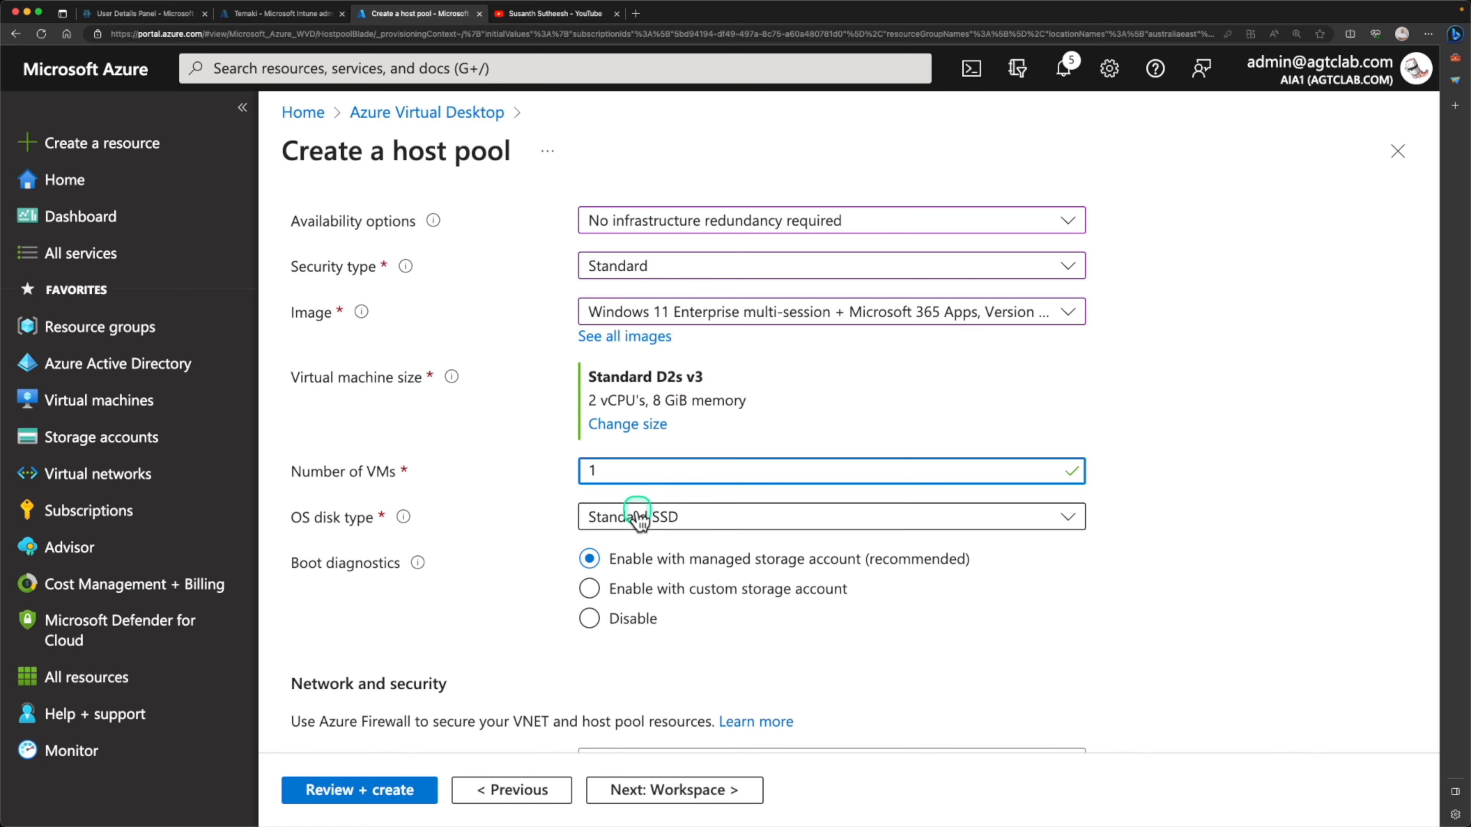
pyautogui.scroll(-3, 640, 516)
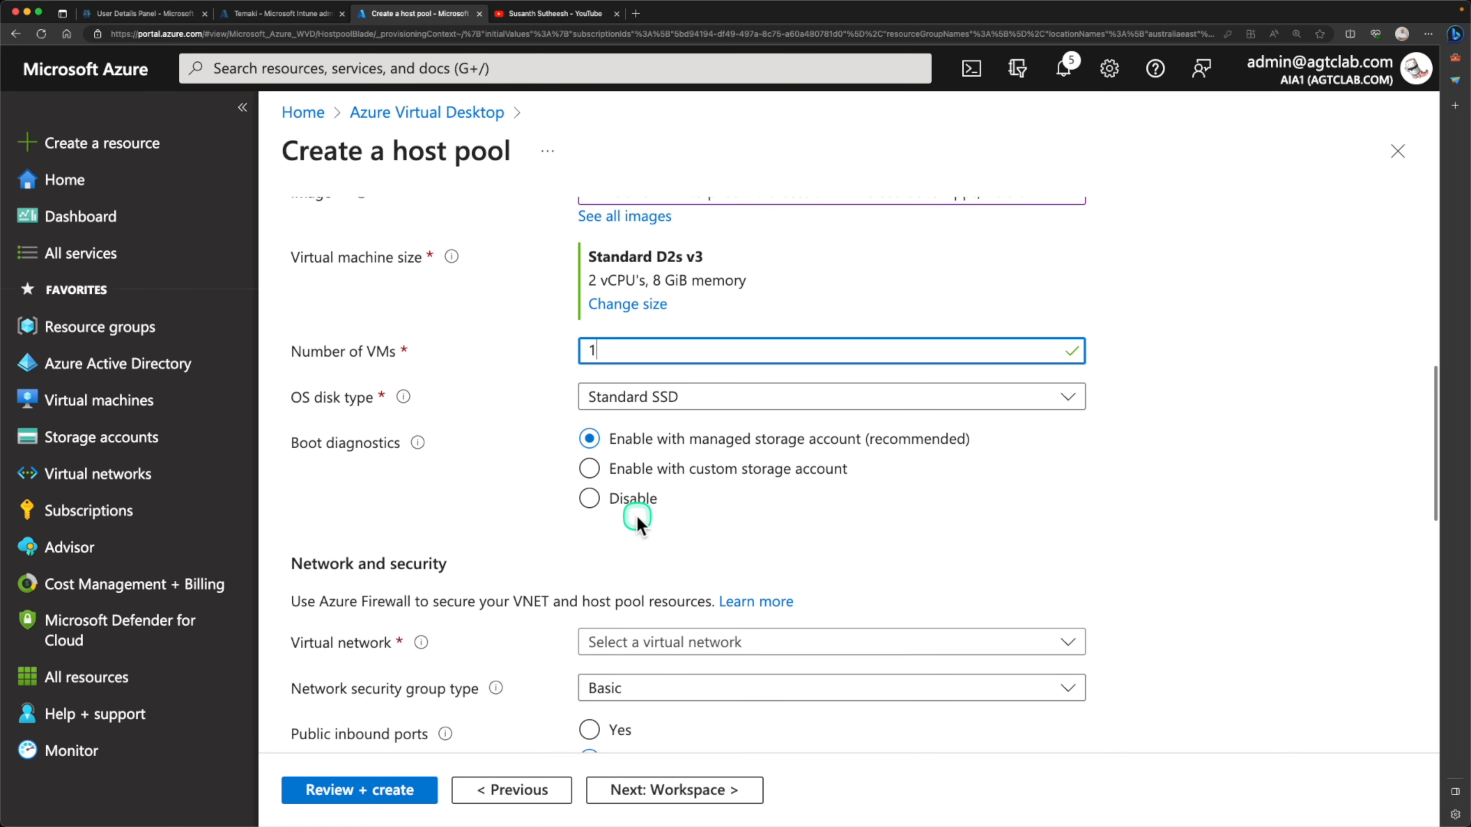
pyautogui.click(618, 500)
# Connect the session hosts to the DevBox-VNET virtual network and set the network security group type to None
pyautogui.scroll(-6, 618, 504)
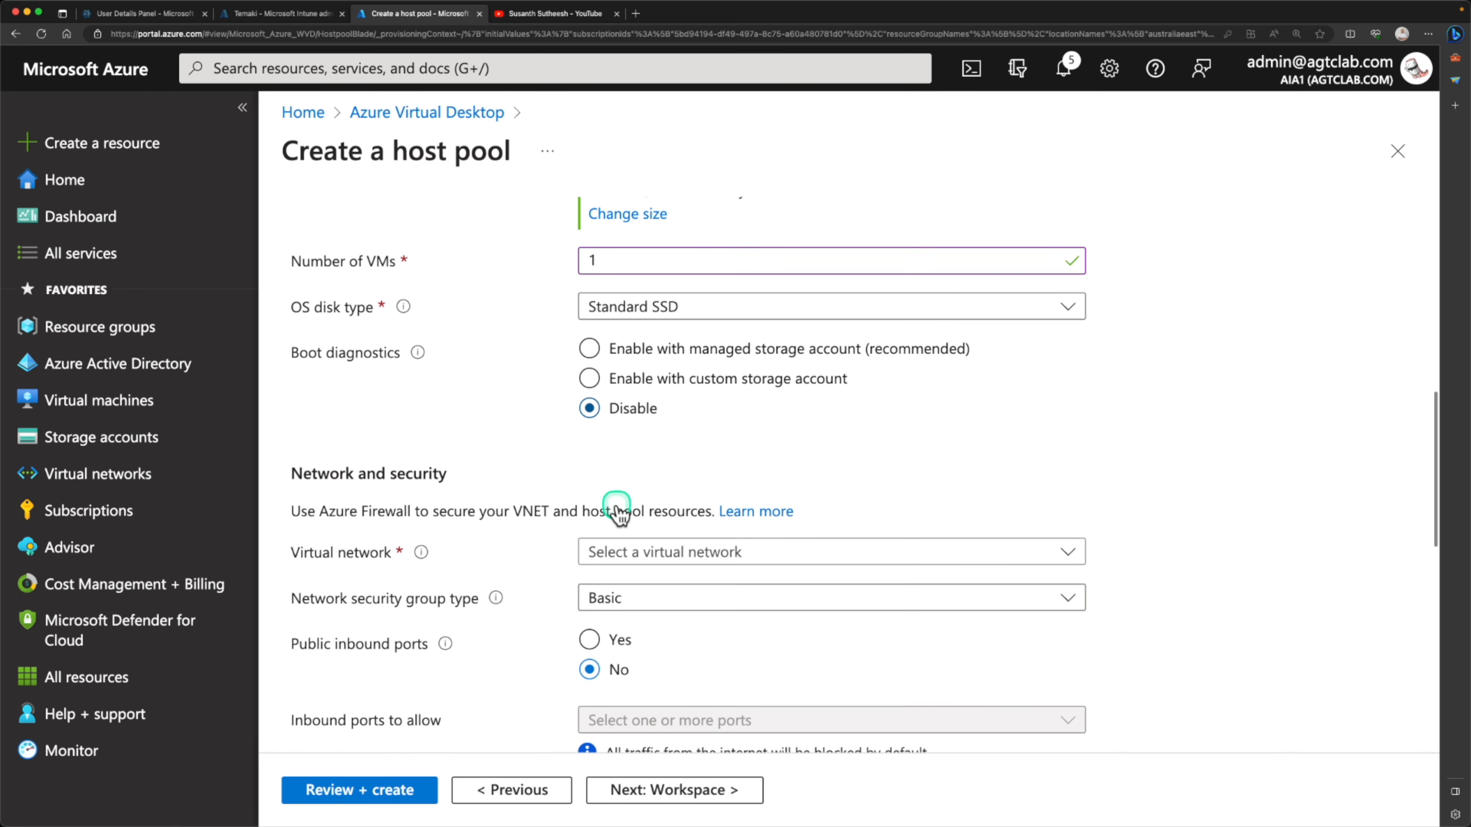
pyautogui.click(634, 392)
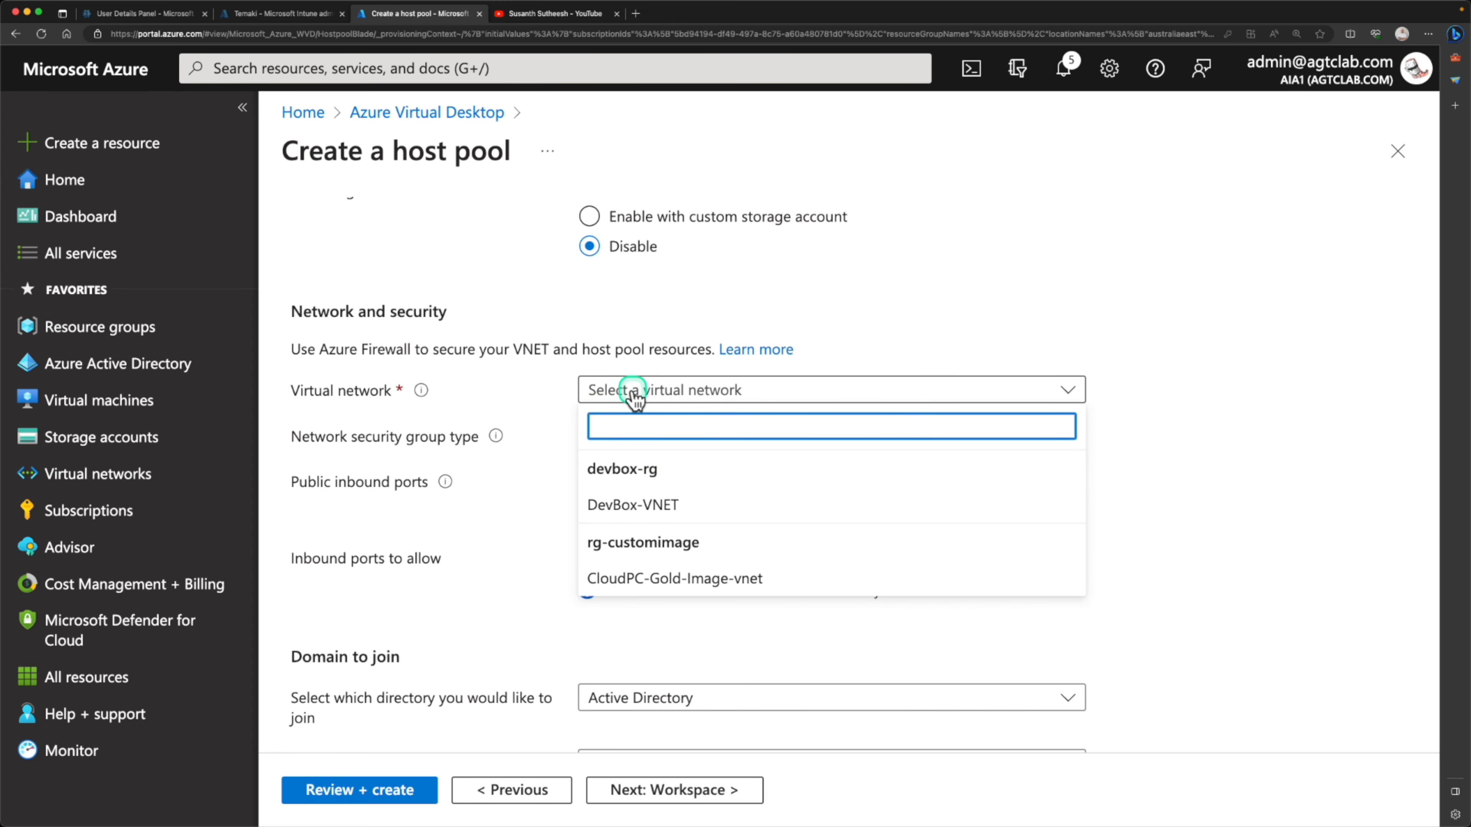
pyautogui.click(622, 513)
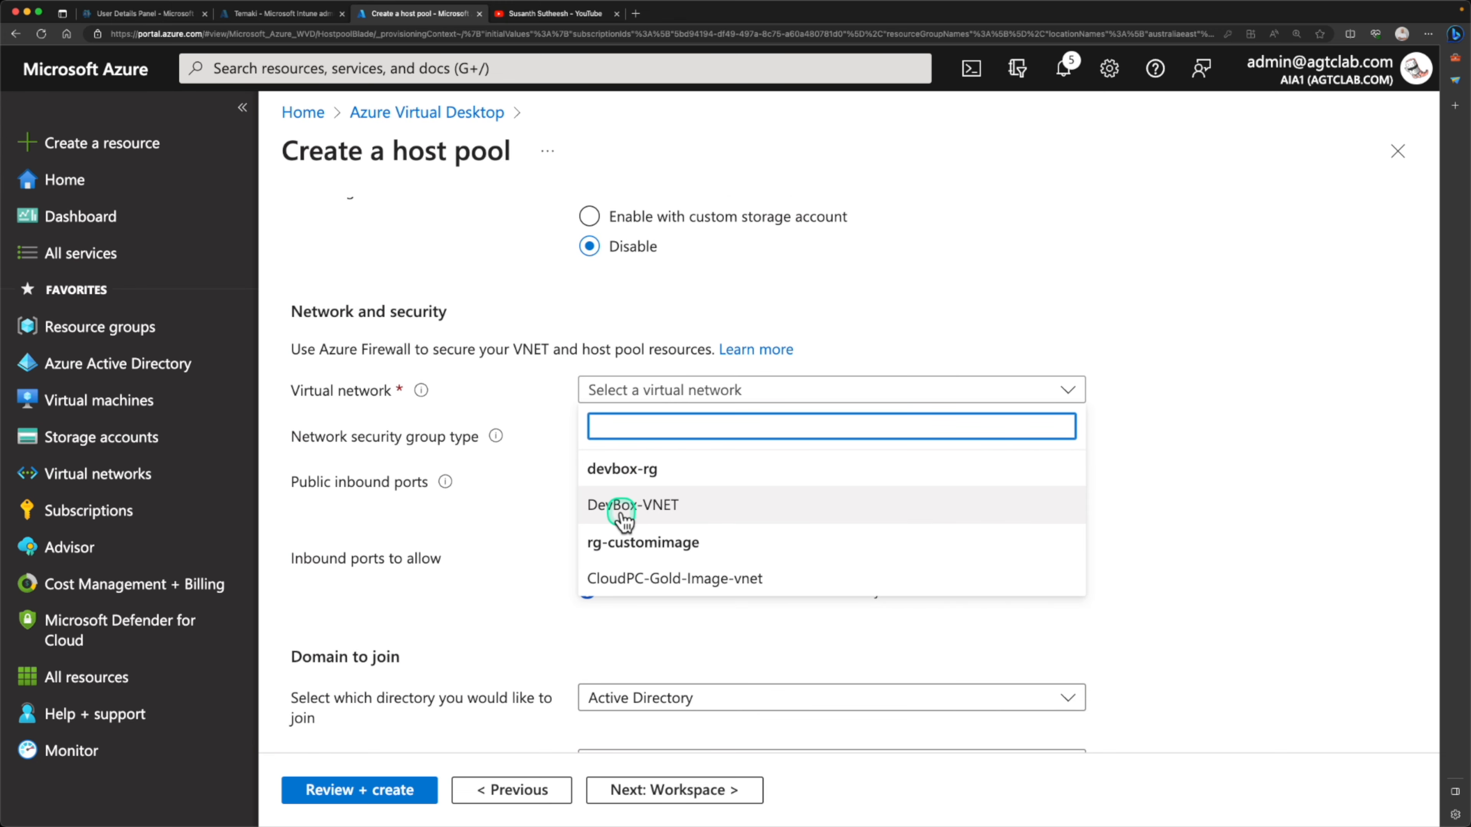
pyautogui.click(624, 516)
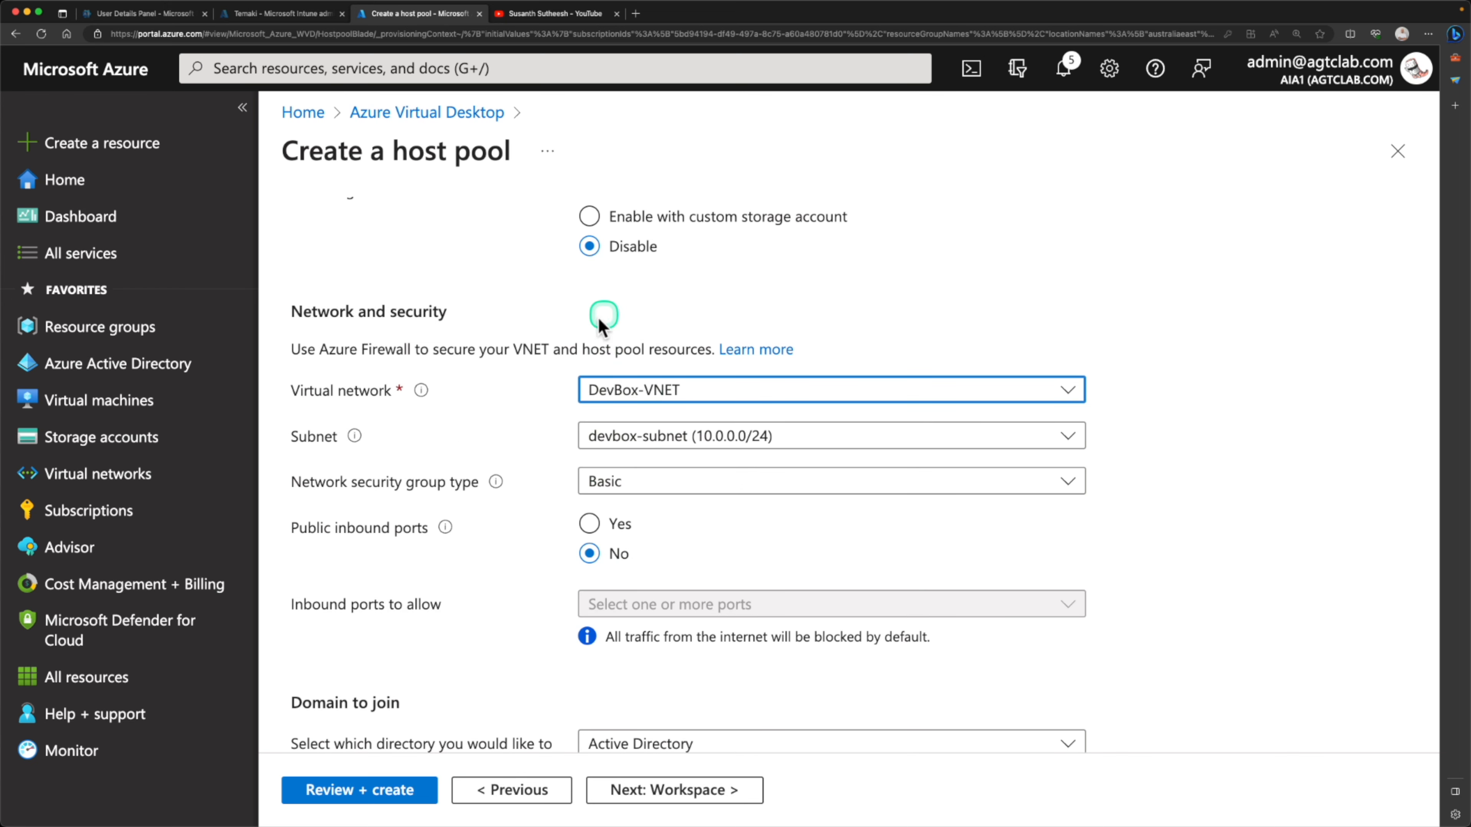
pyautogui.click(660, 484)
pyautogui.click(644, 512)
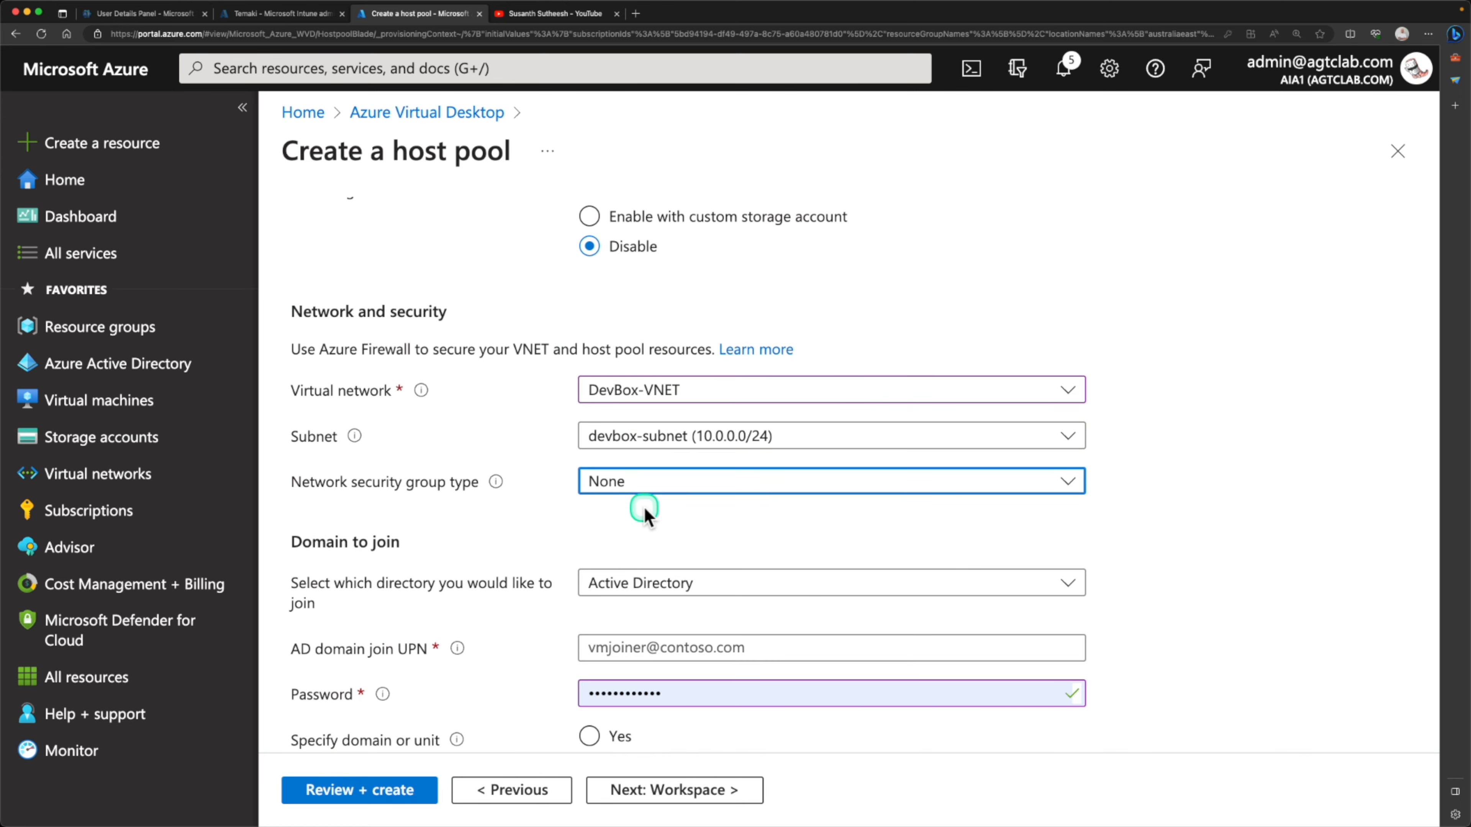
# Join the session hosts to Azure Active Directory and enable enrolling the VM with Intune
pyautogui.scroll(-3, 645, 513)
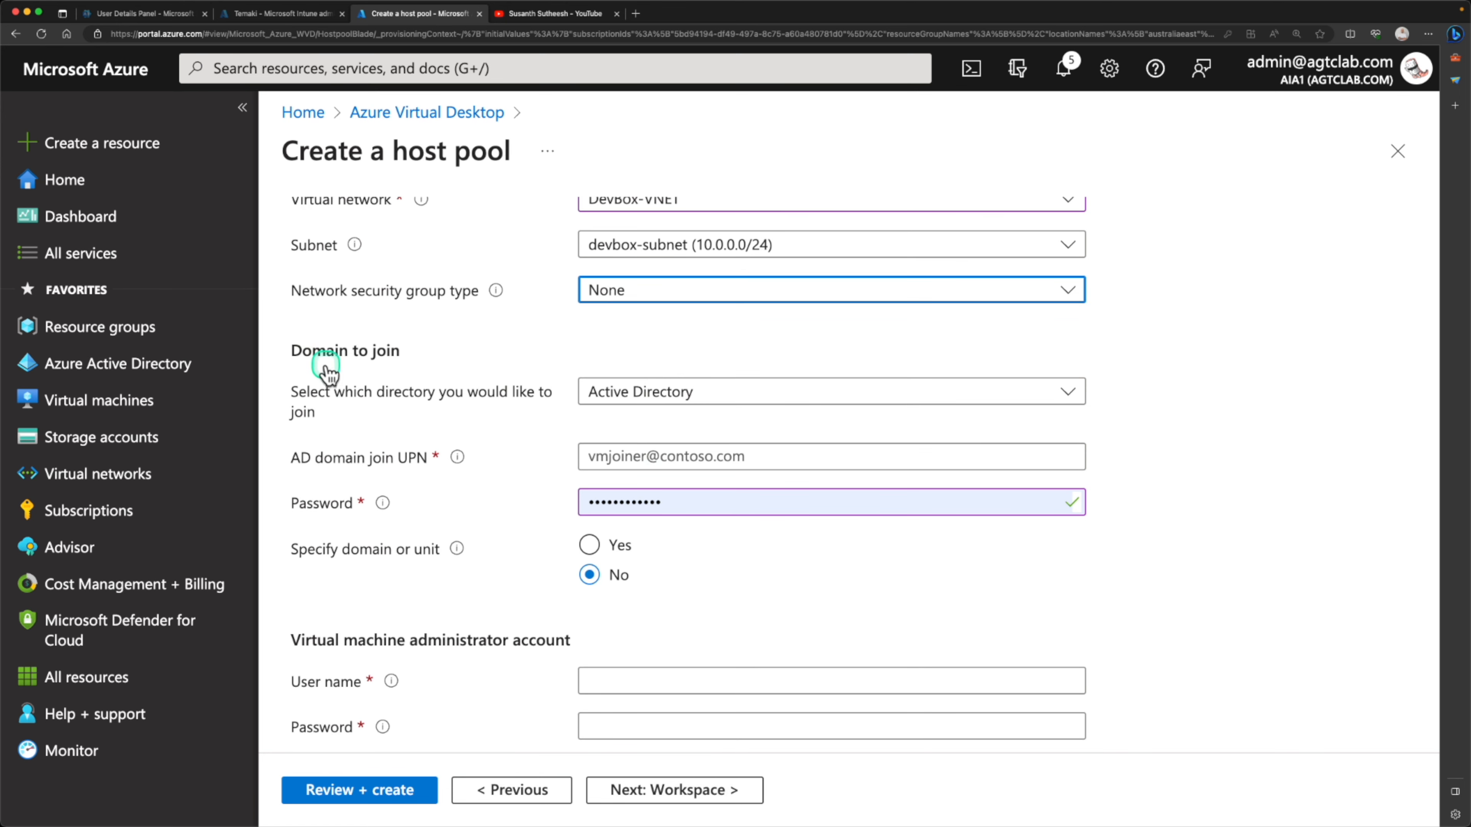
pyautogui.click(620, 394)
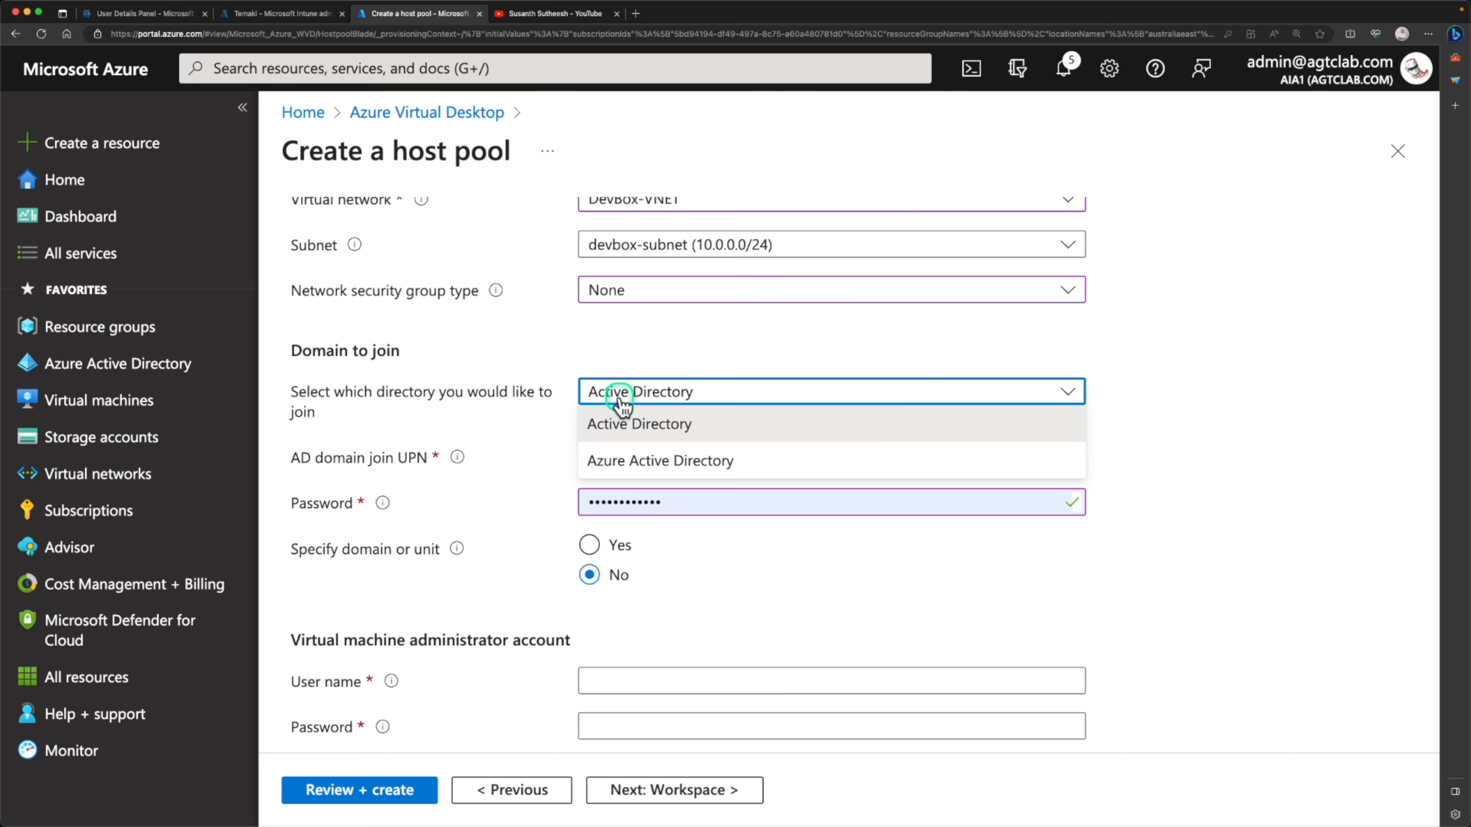
pyautogui.click(624, 462)
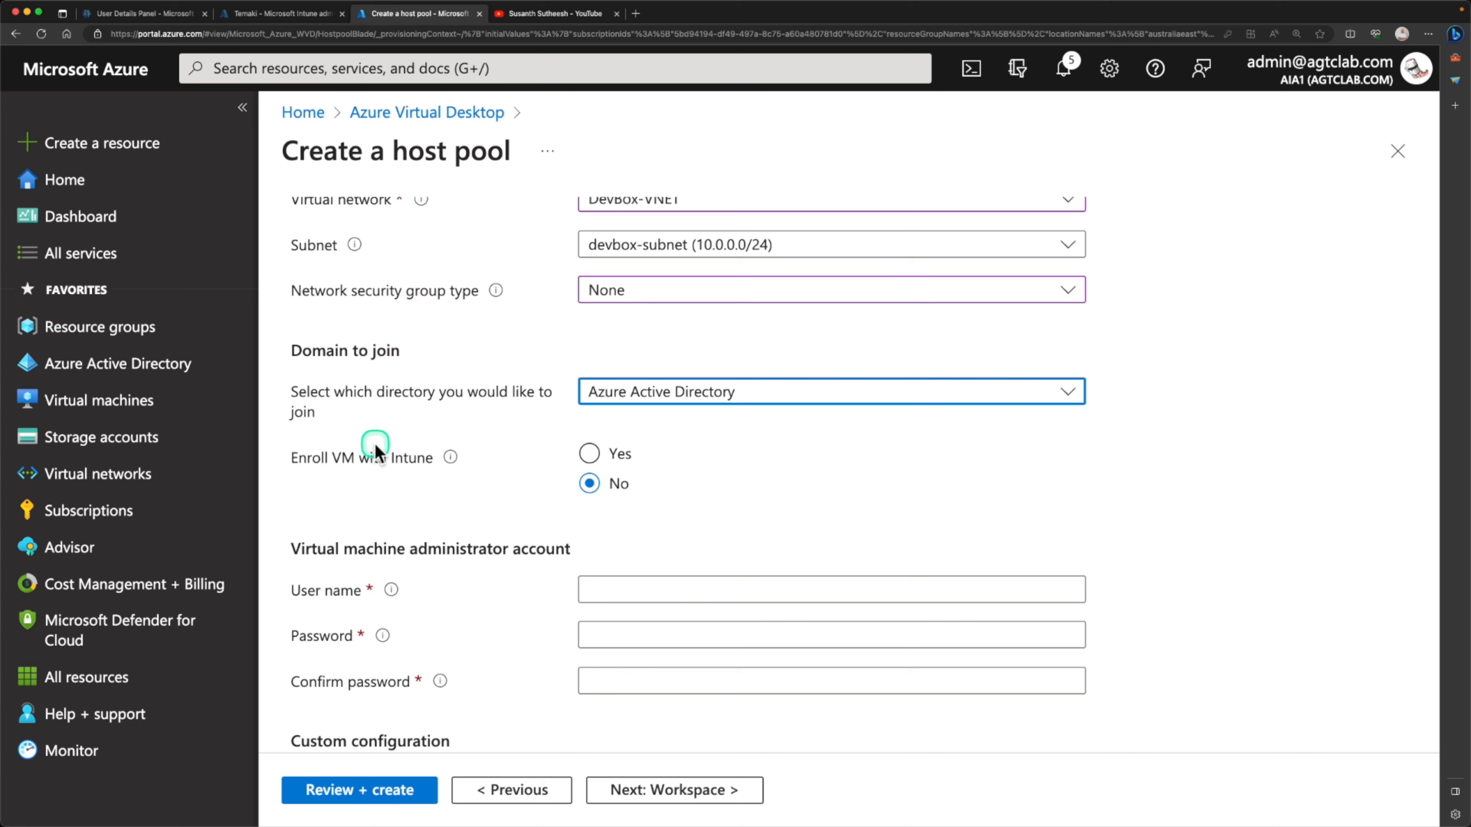
pyautogui.click(588, 458)
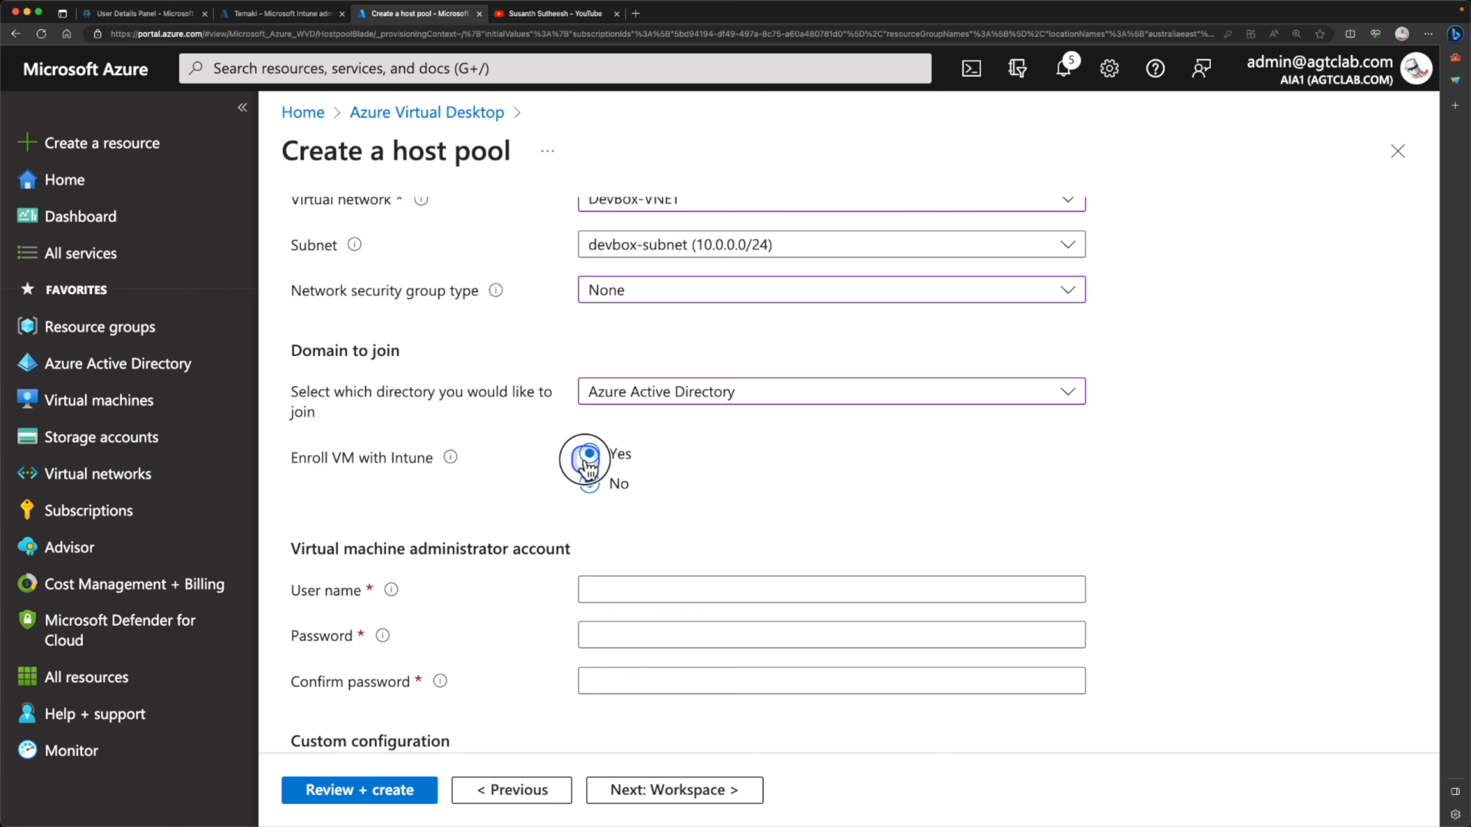
# Fill in the virtual machine administrator account with user name agtcadmin, its password and the password confirmation
pyautogui.scroll(-3, 716, 492)
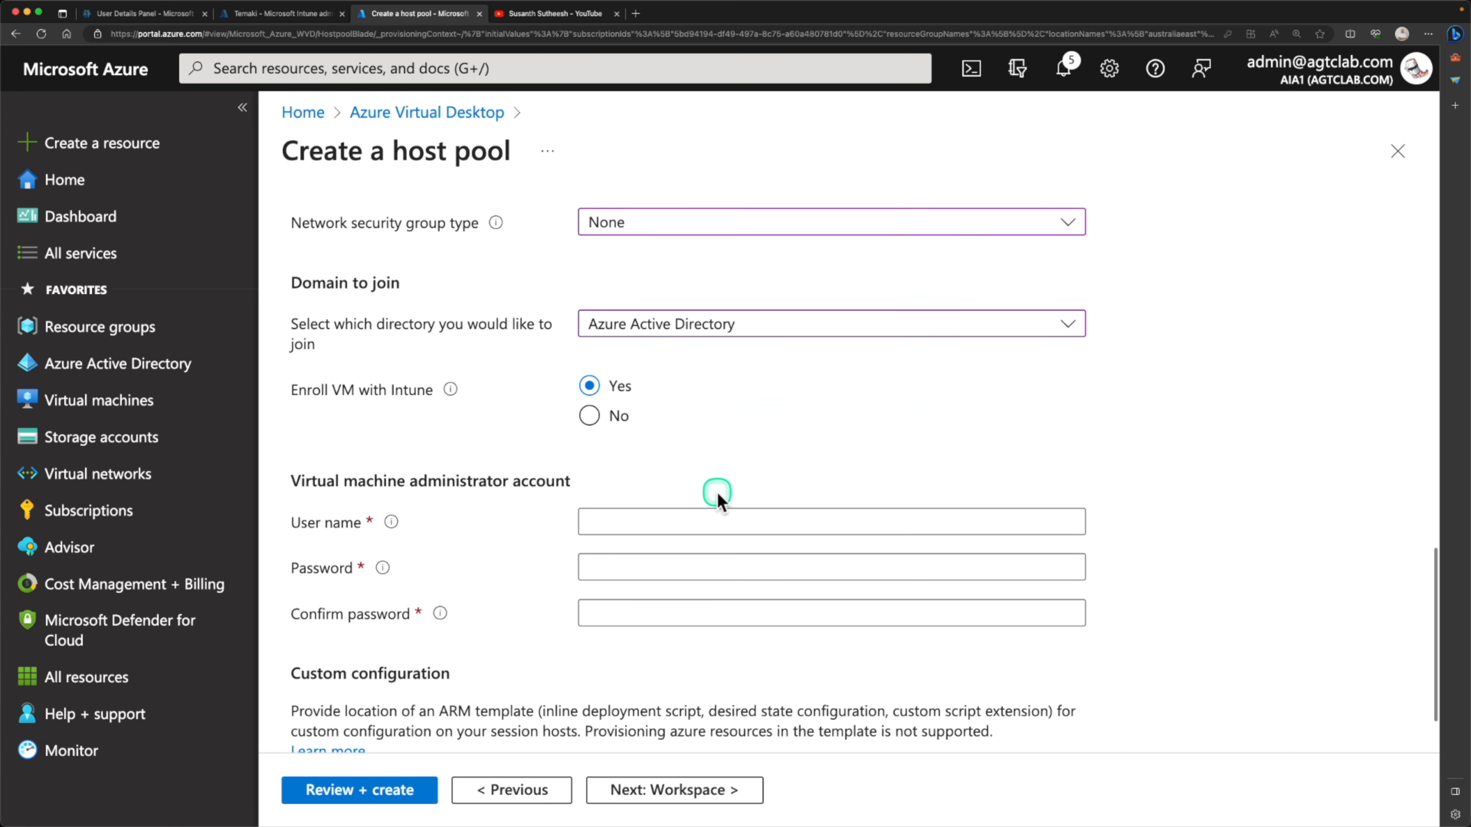
pyautogui.moveTo(391, 432)
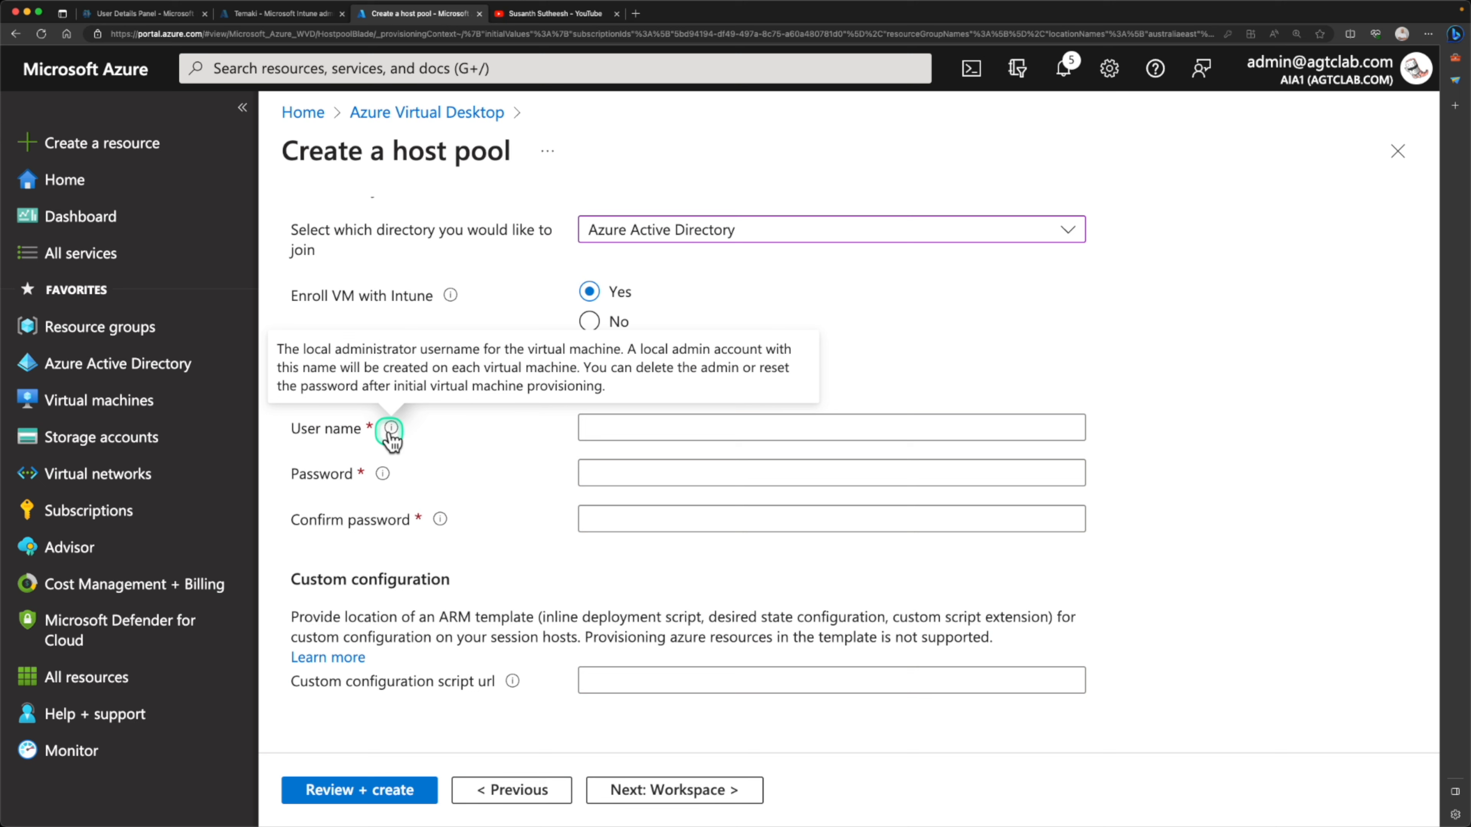
pyautogui.click(619, 426)
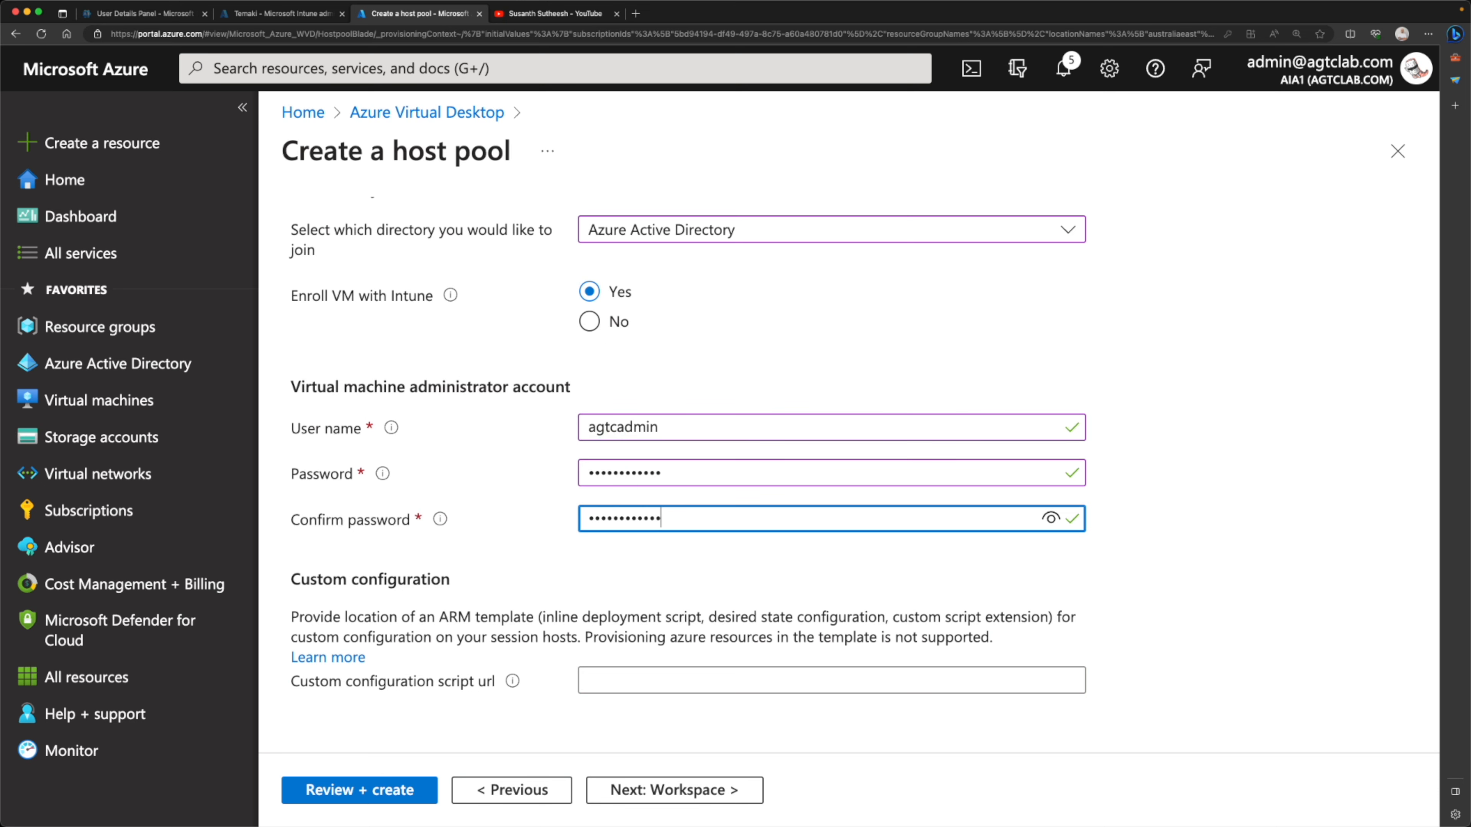
pyautogui.click(660, 688)
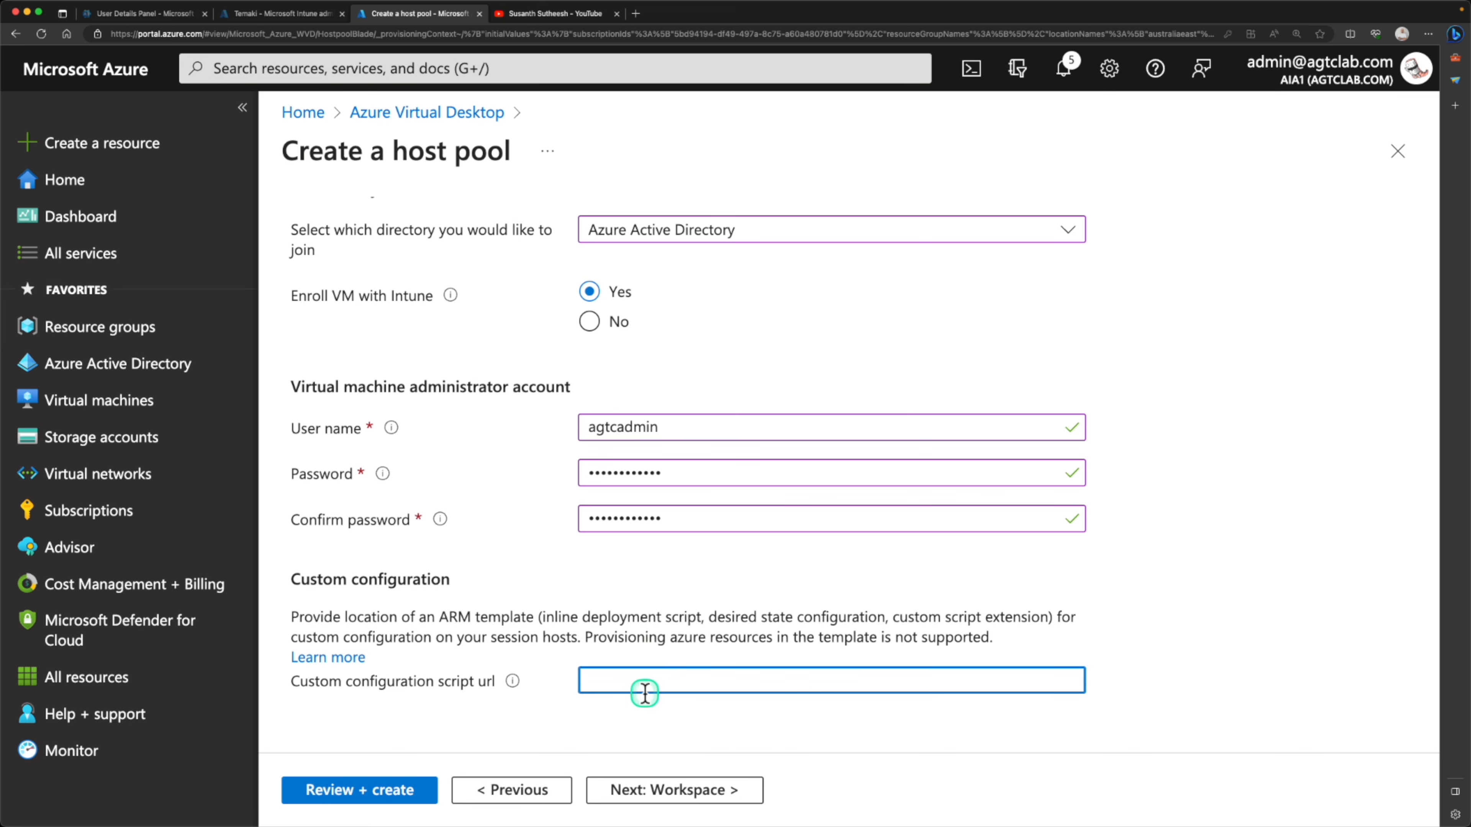
# Validate and review the host pool configuration, and create the host pool
pyautogui.click(392, 794)
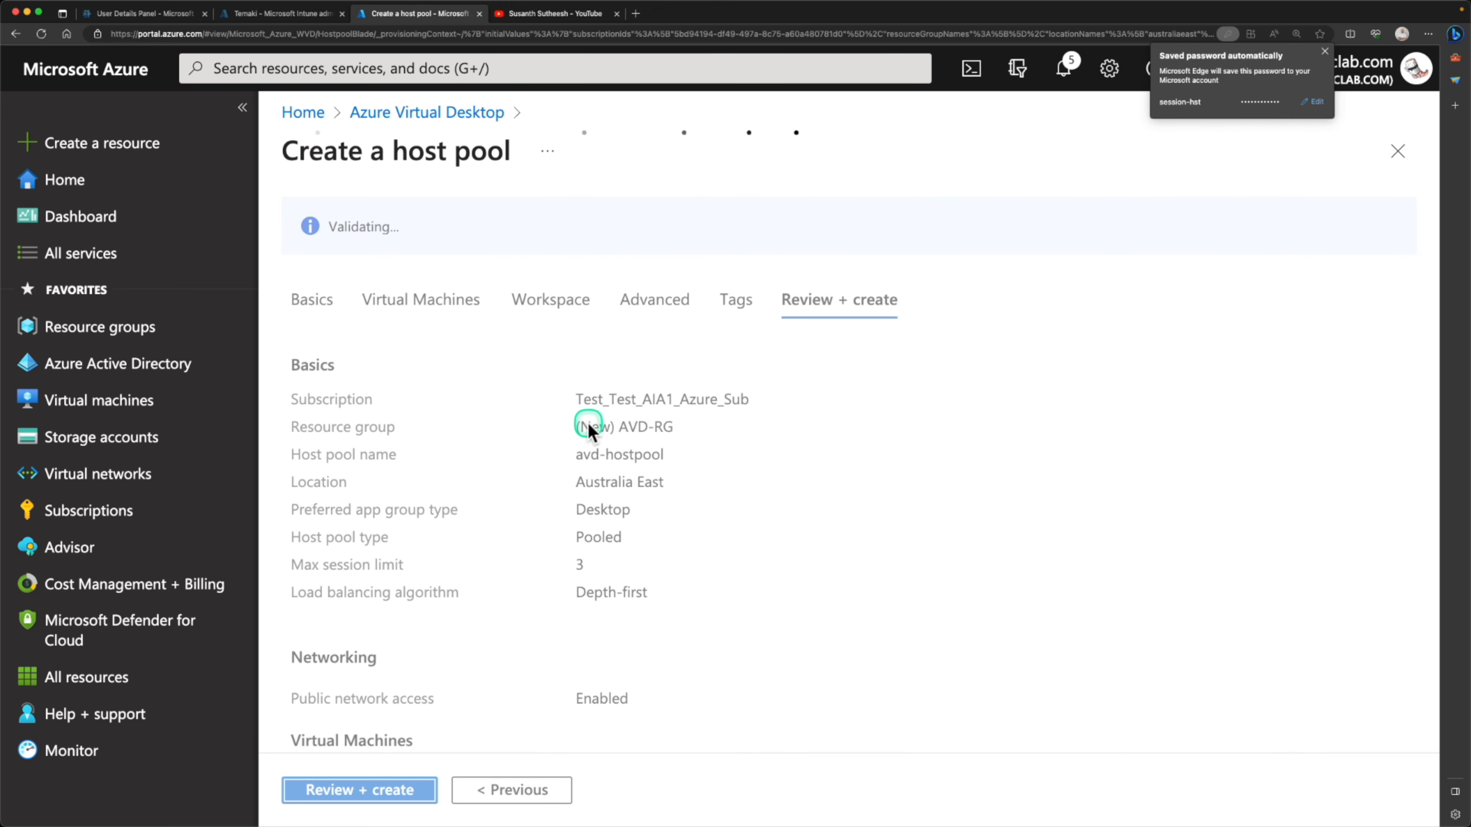
pyautogui.scroll(-10, 588, 423)
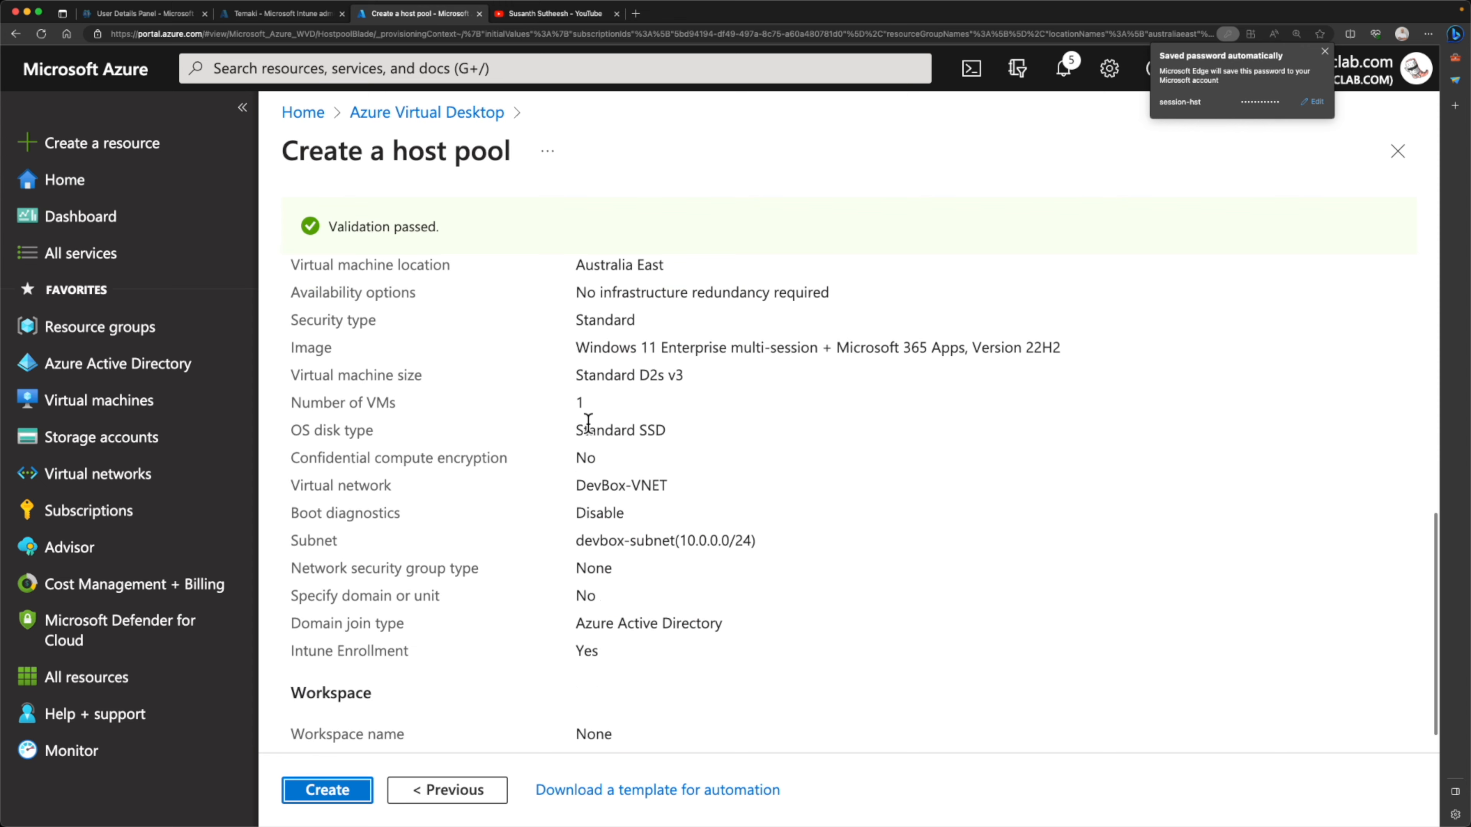
pyautogui.click(397, 734)
pyautogui.click(350, 790)
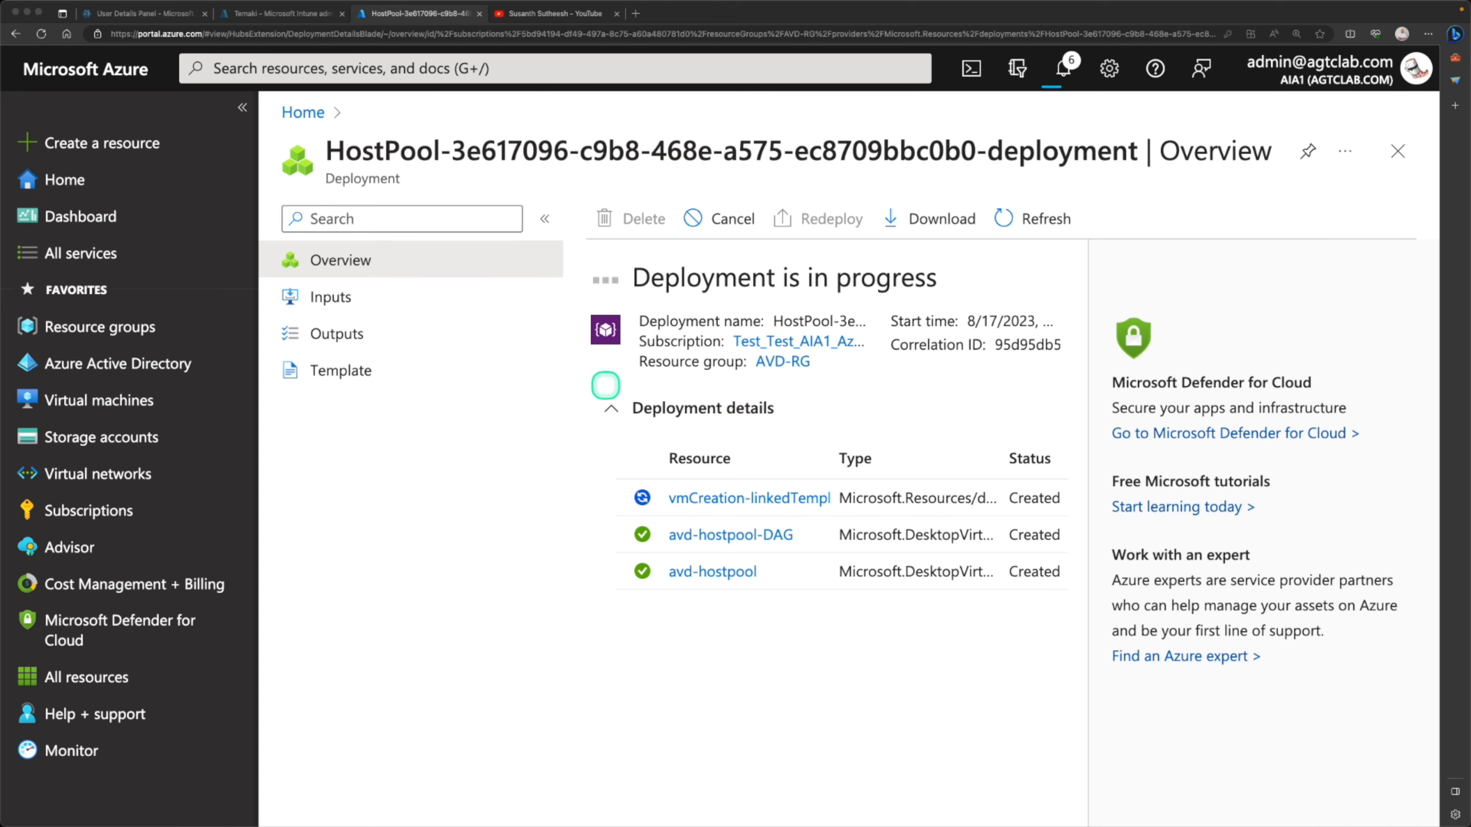
# Switch to the Microsoft Intune admin center and open the profile of the second-to-last user in the full user list
pyautogui.click(261, 13)
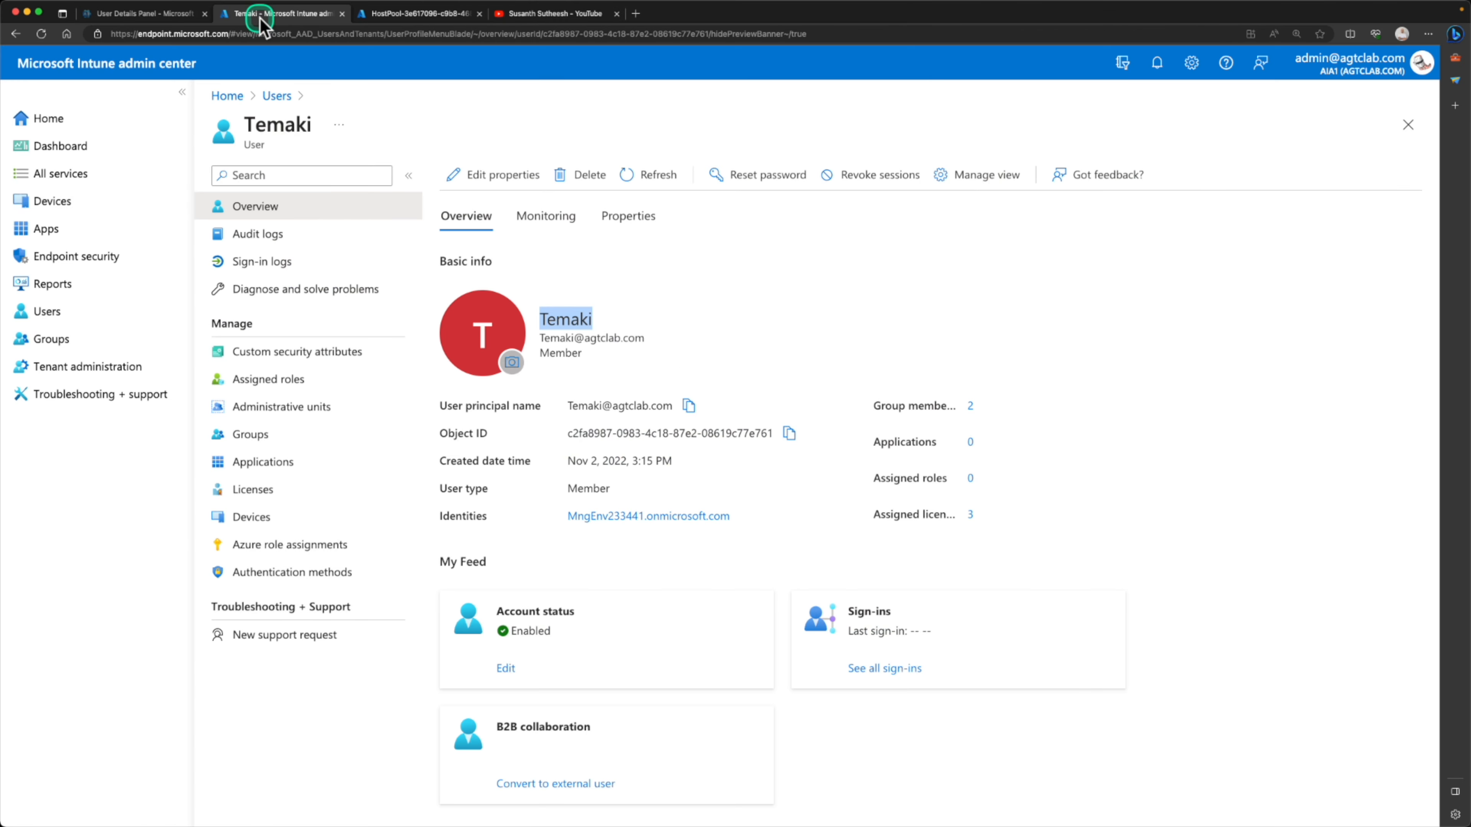
pyautogui.click(568, 313)
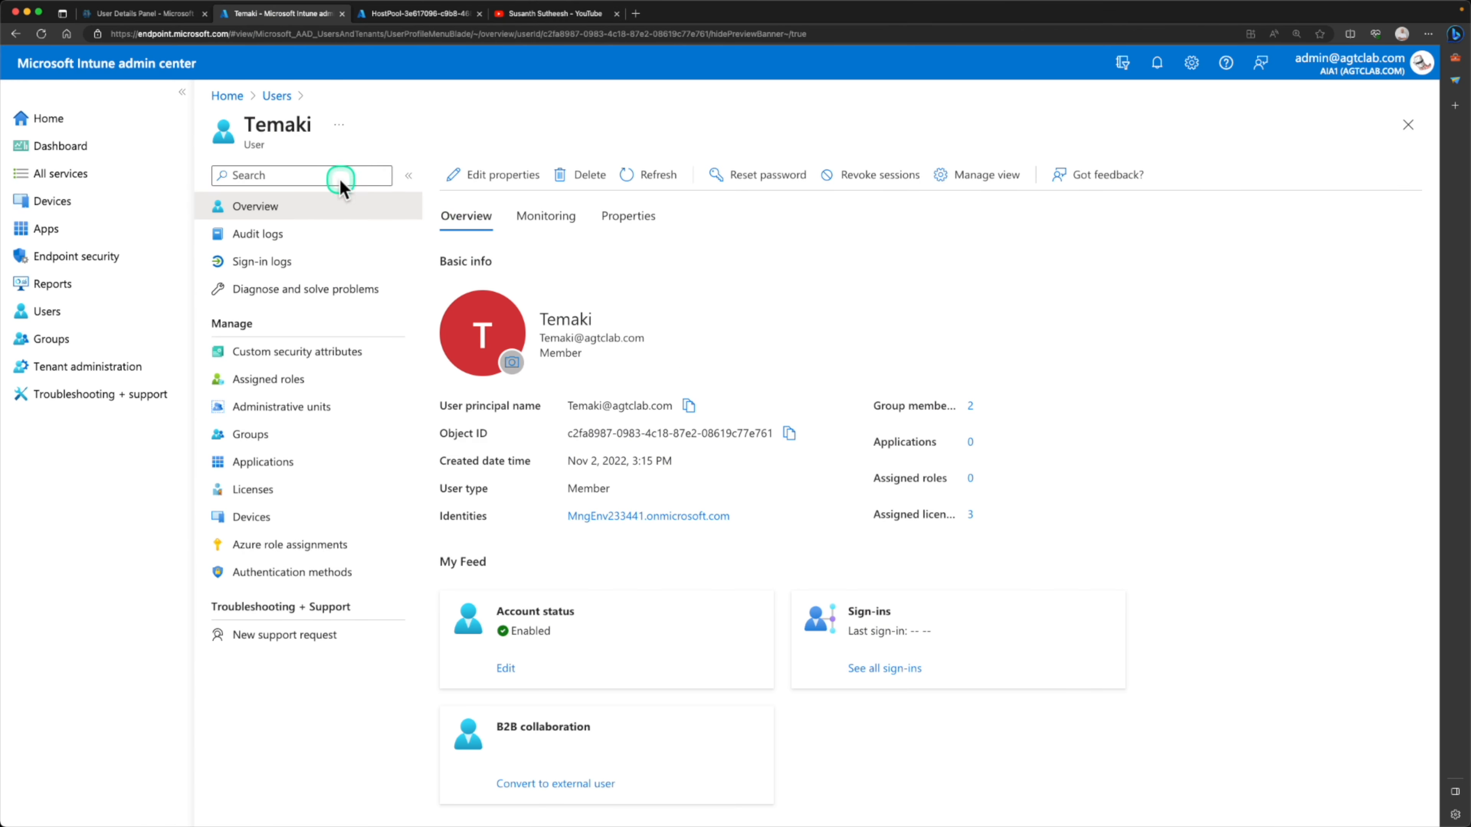
pyautogui.click(235, 95)
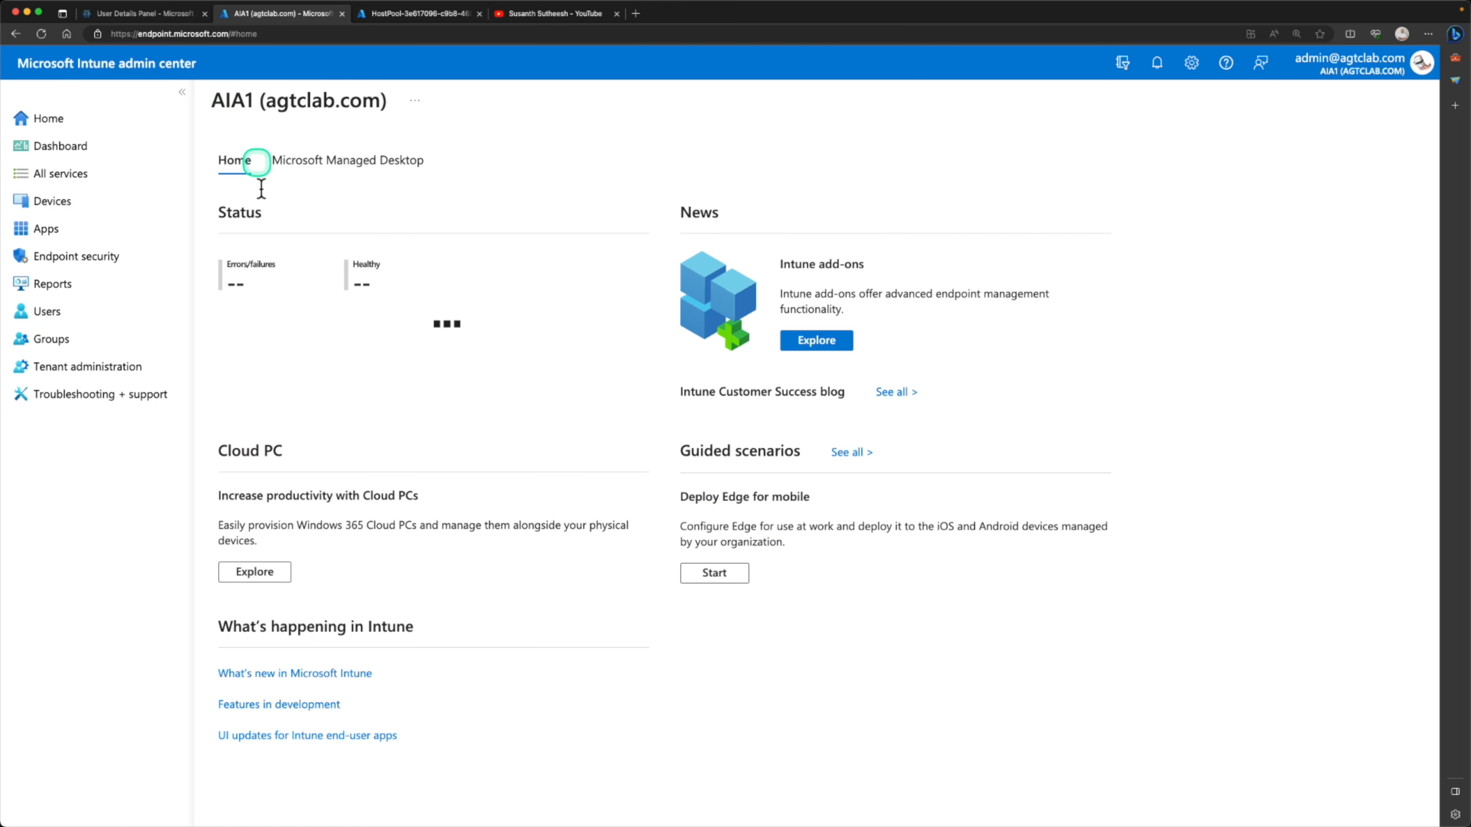
pyautogui.click(51, 316)
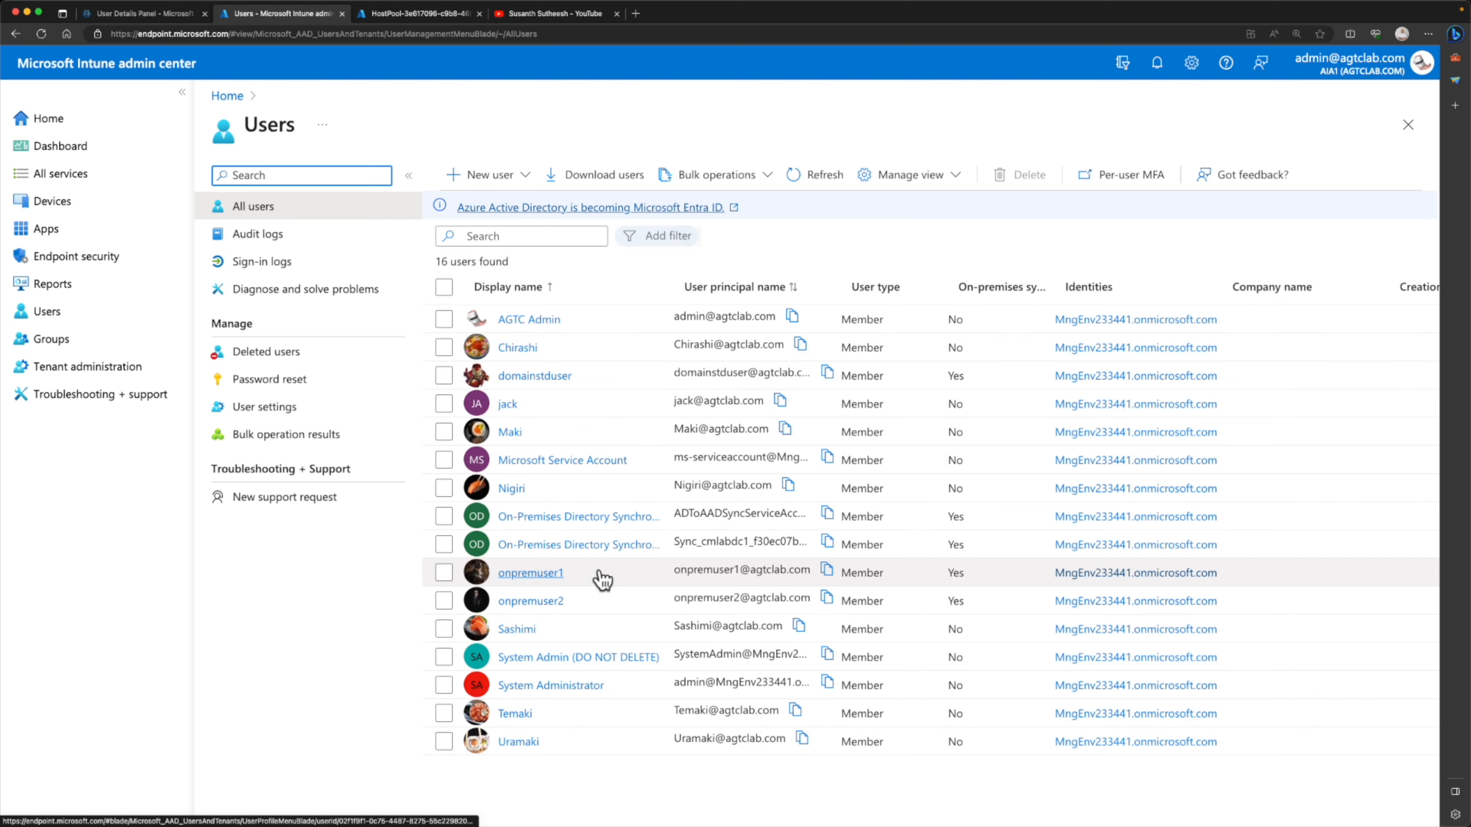
pyautogui.click(499, 719)
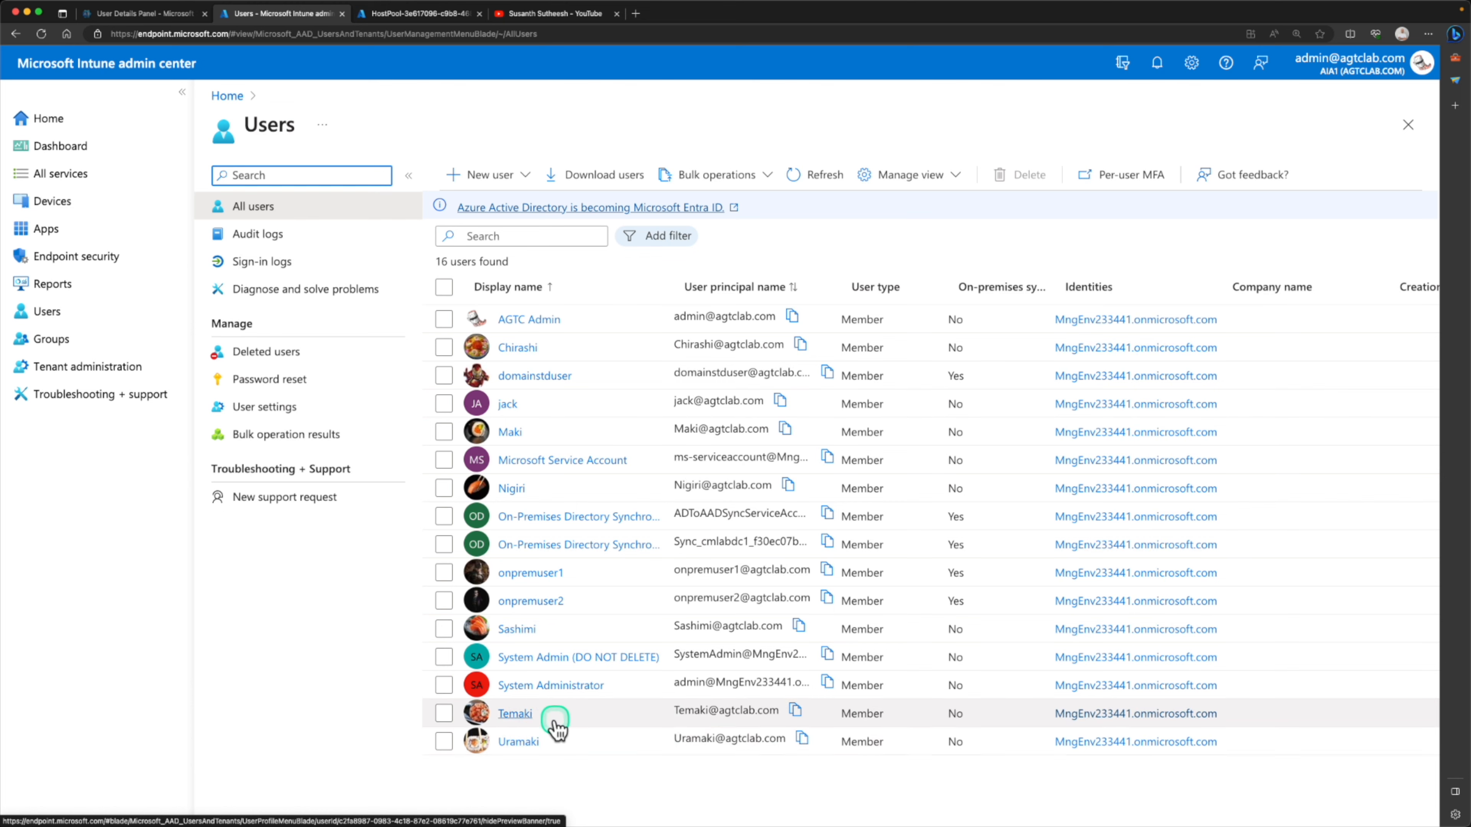
pyautogui.click(519, 719)
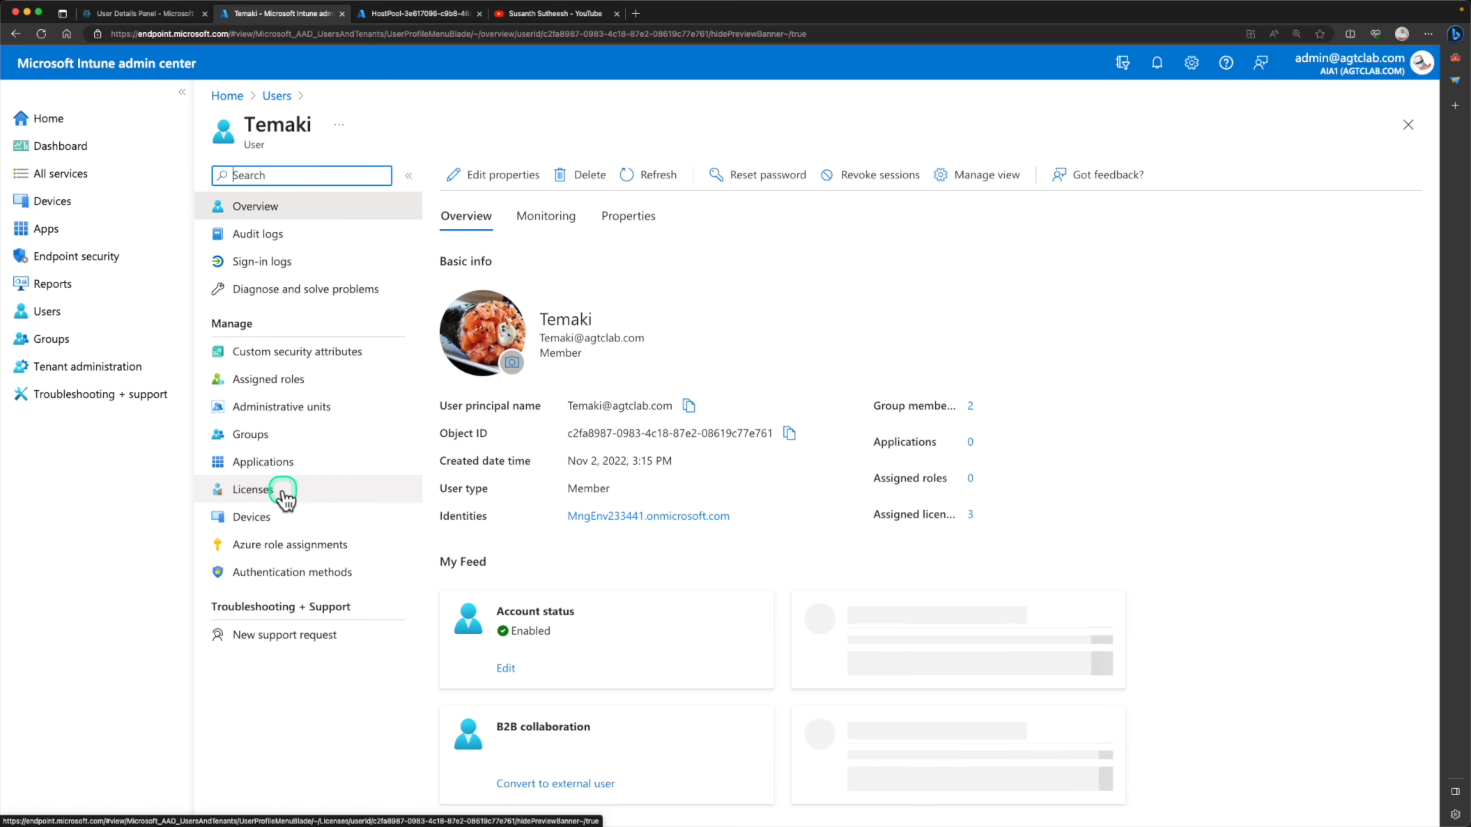
# Assign the Windows 365 Enterprise 2 vCPU, 8 GB, 128 GB license to this user and save the assignment
pyautogui.click(283, 491)
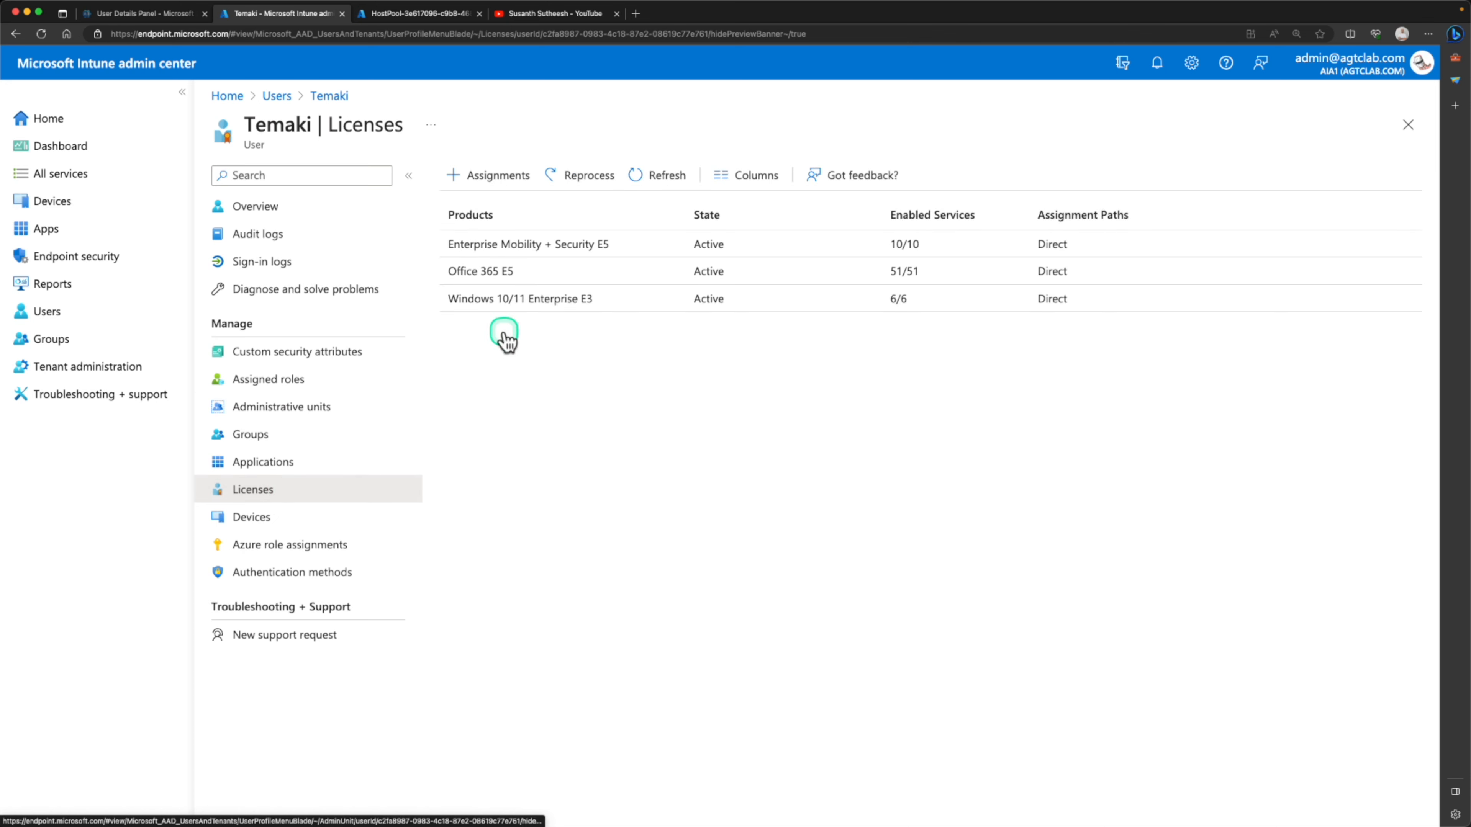
pyautogui.click(502, 175)
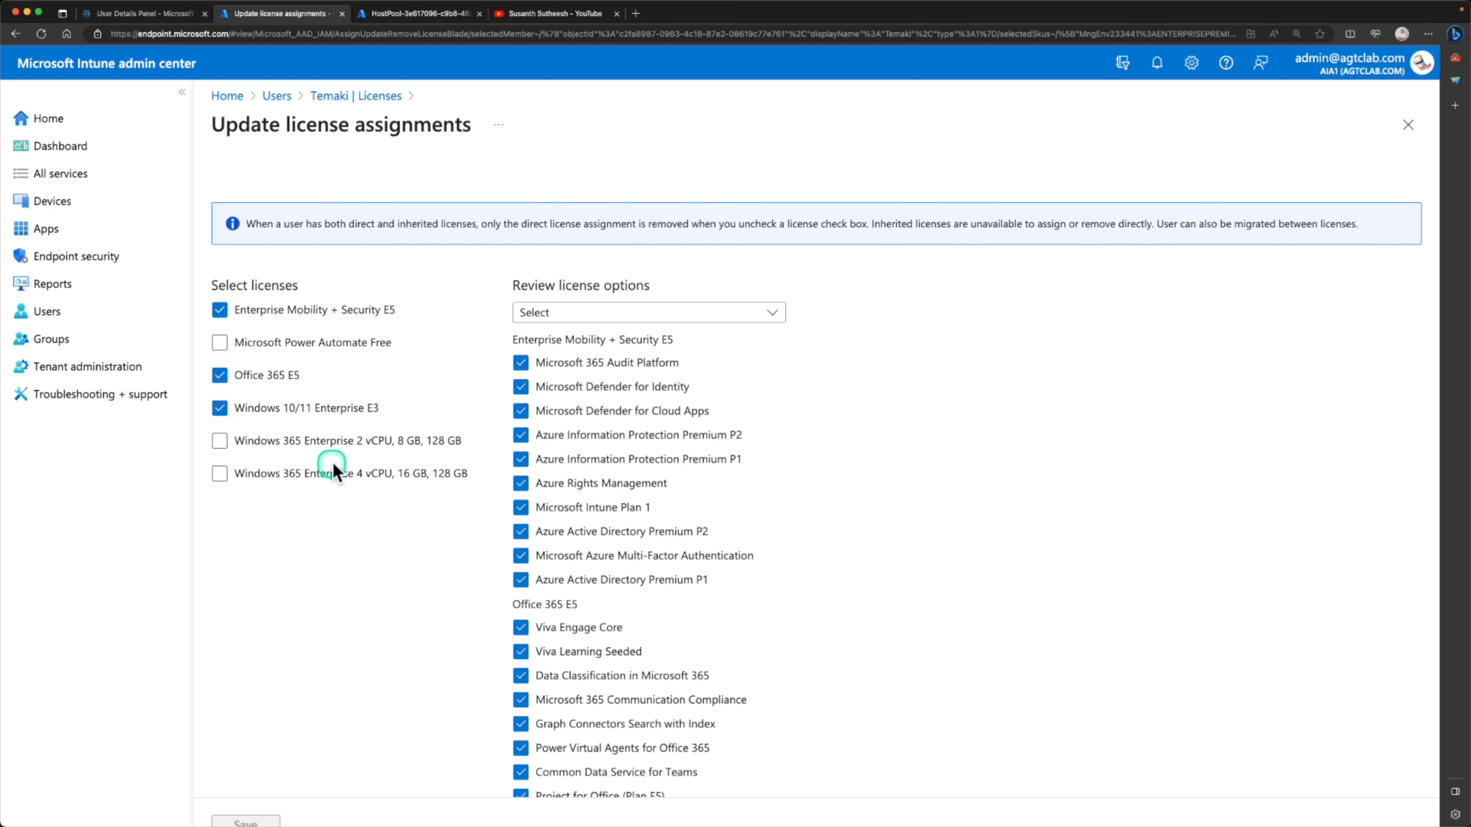
pyautogui.click(348, 442)
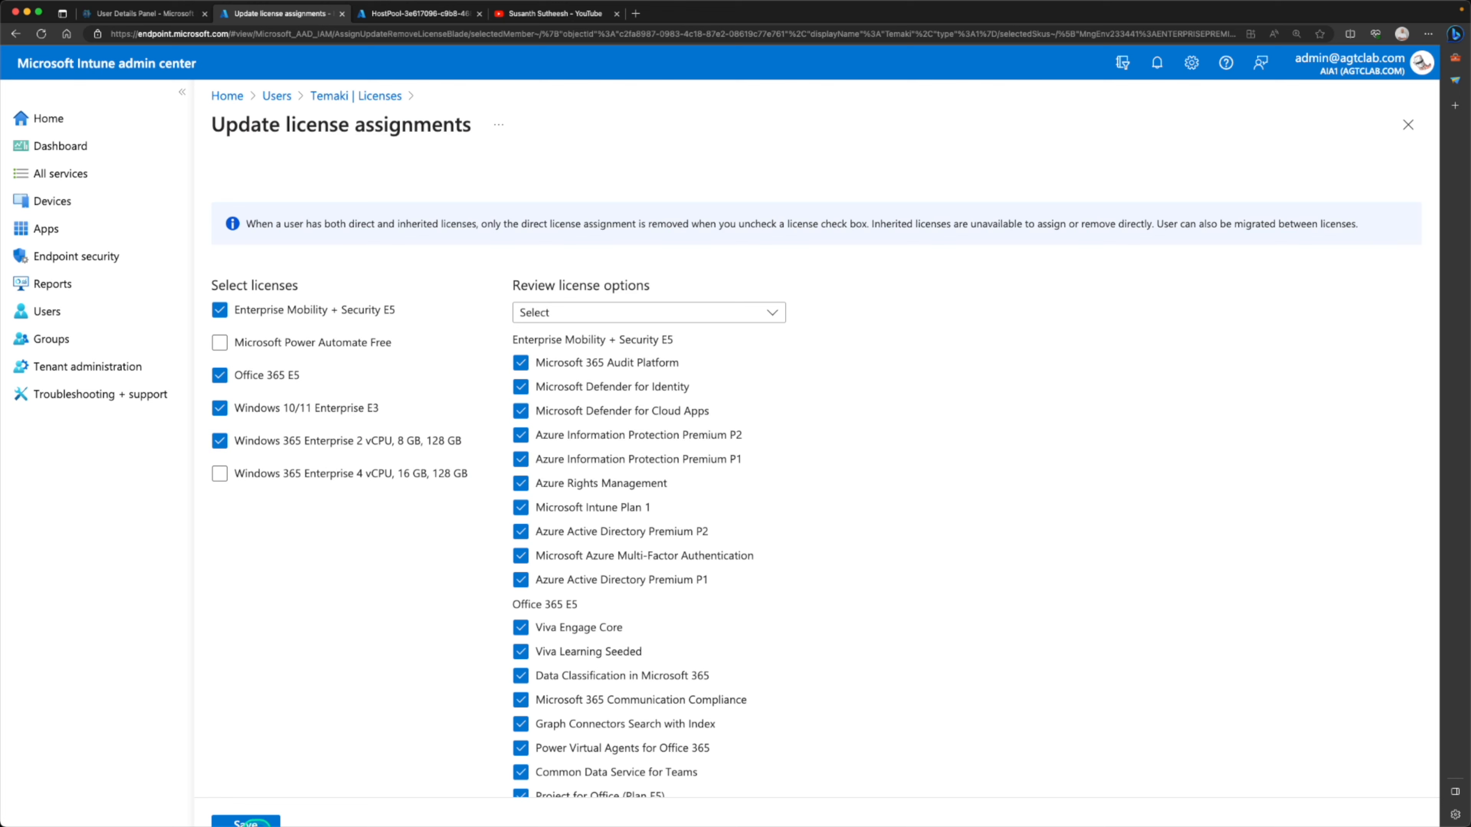
pyautogui.click(259, 821)
# Assign the Windows 365 Enterprise 4 vCPU, 16 GB, 128 GB license to the last user in the full user list and save the assignment
pyautogui.click(388, 497)
pyautogui.click(339, 119)
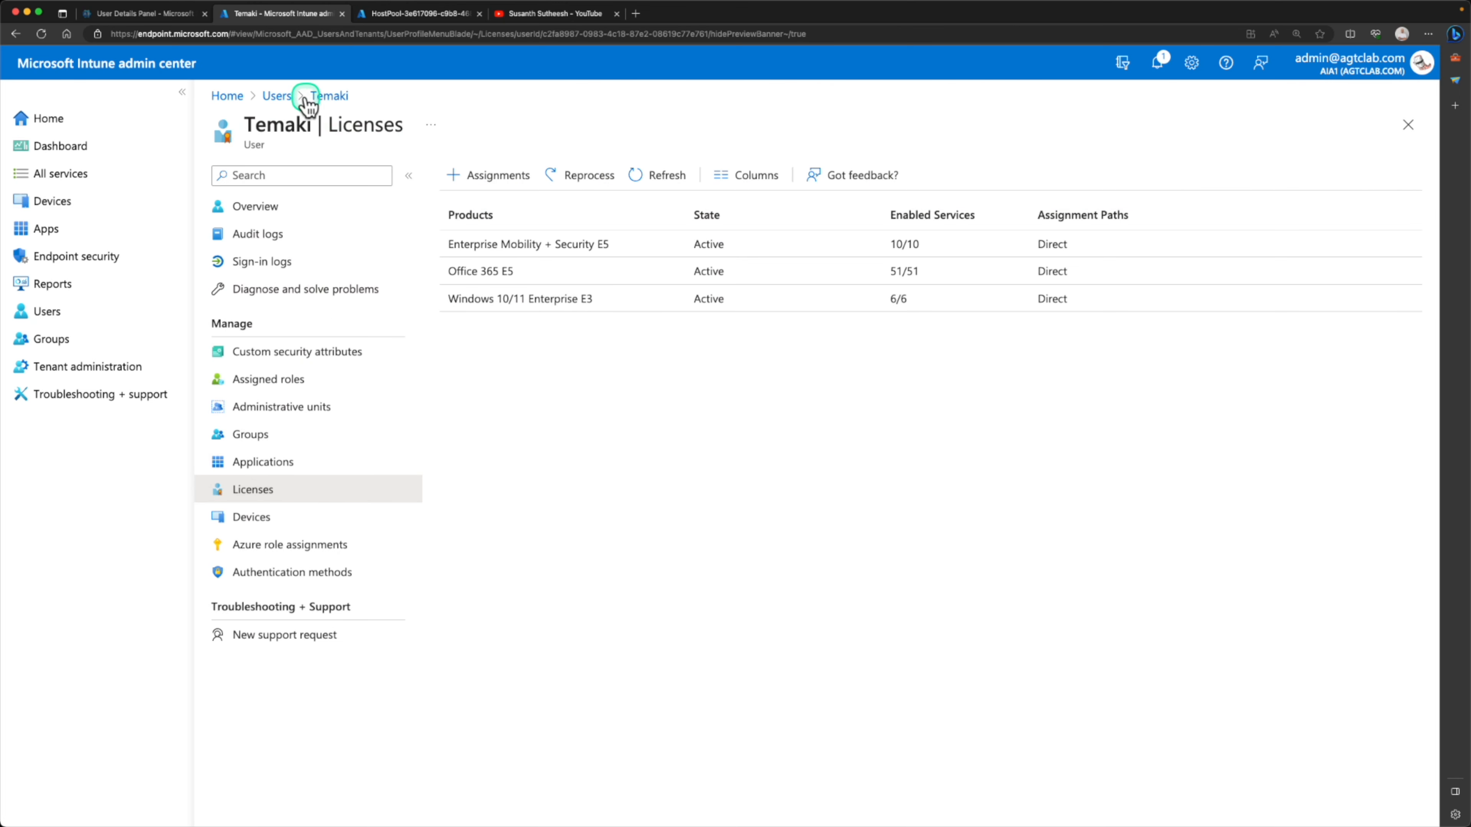
pyautogui.click(279, 495)
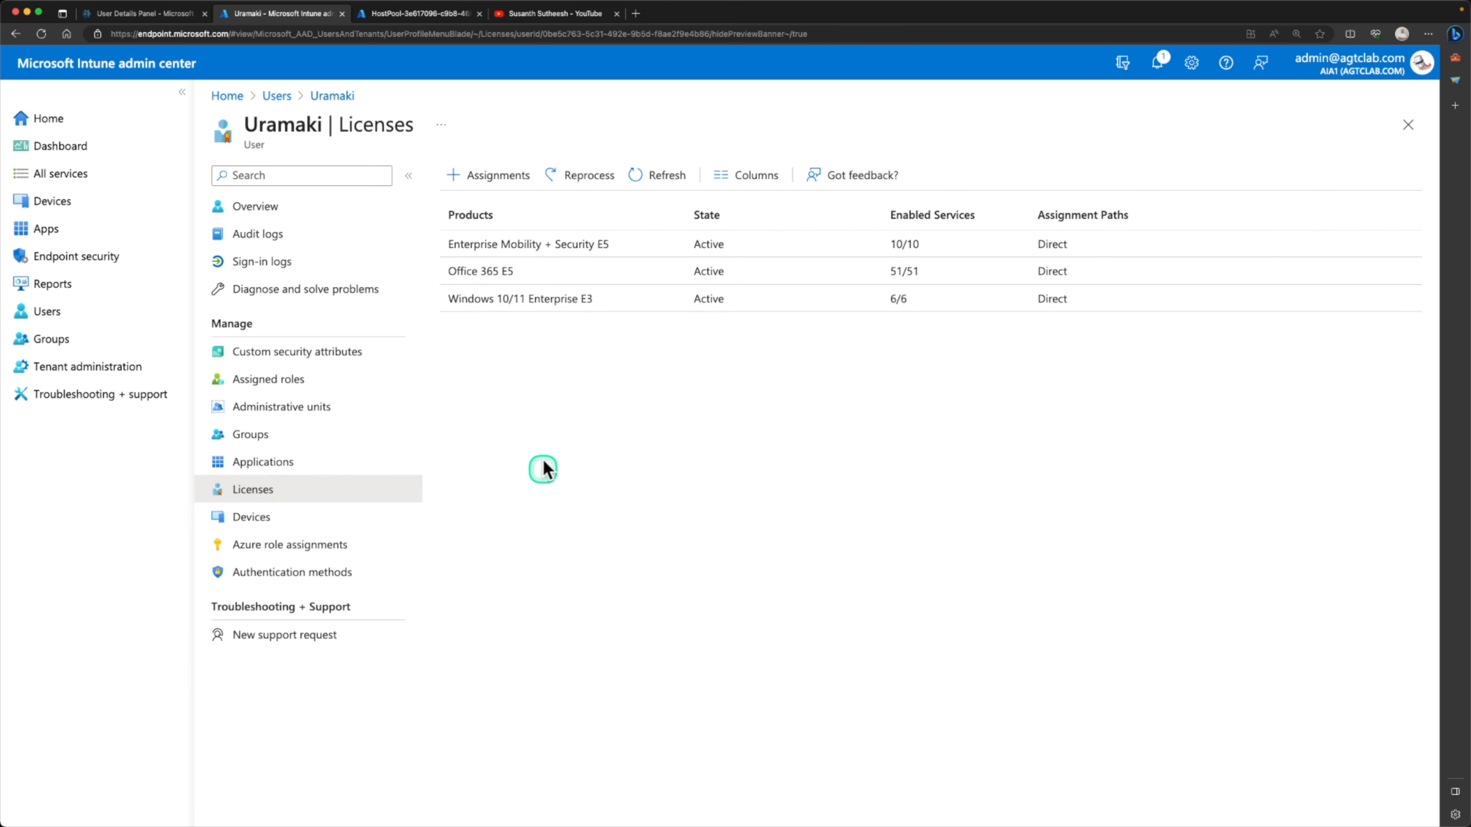
pyautogui.click(519, 175)
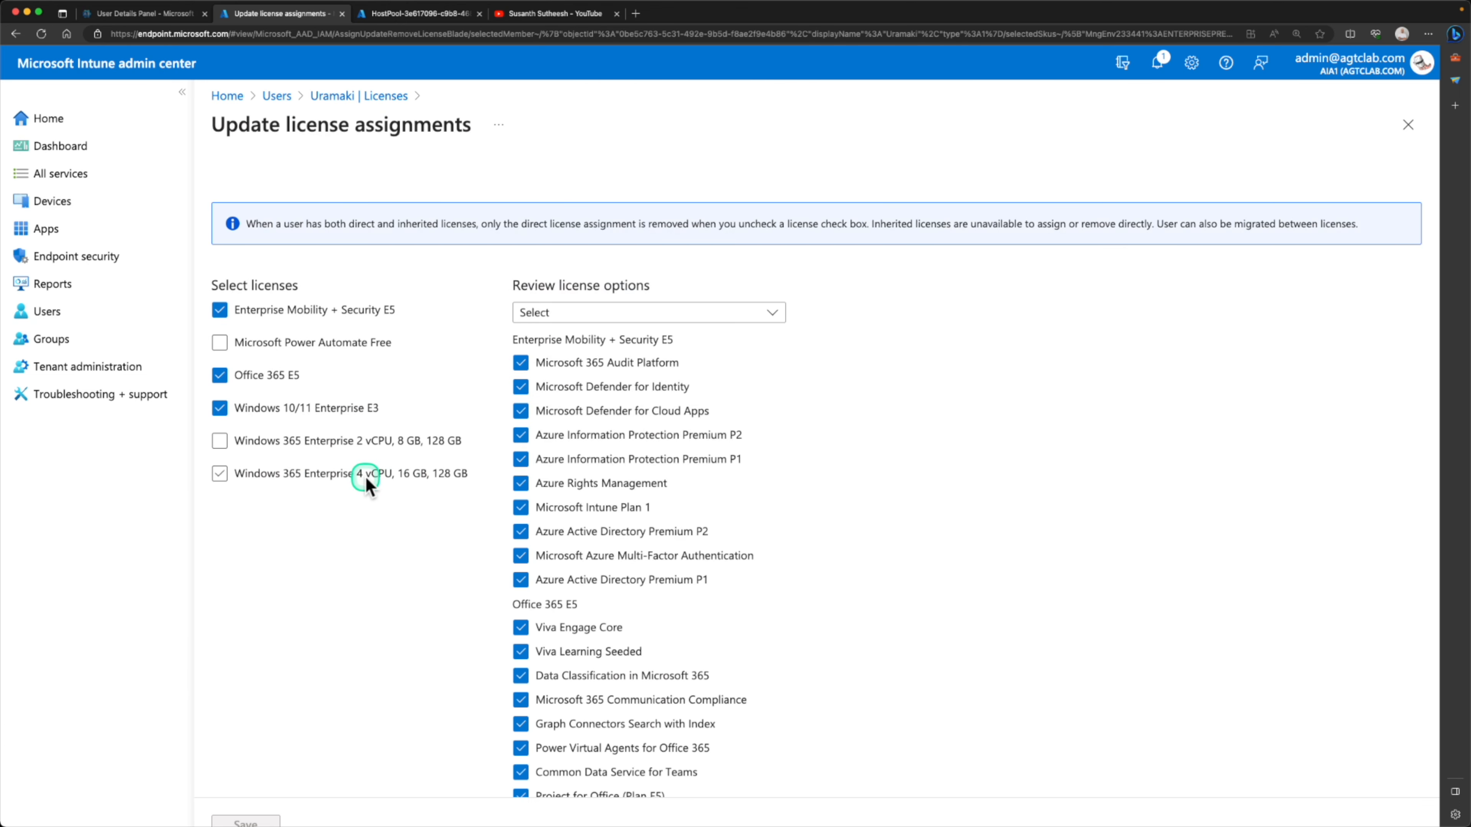
pyautogui.click(365, 478)
pyautogui.click(226, 720)
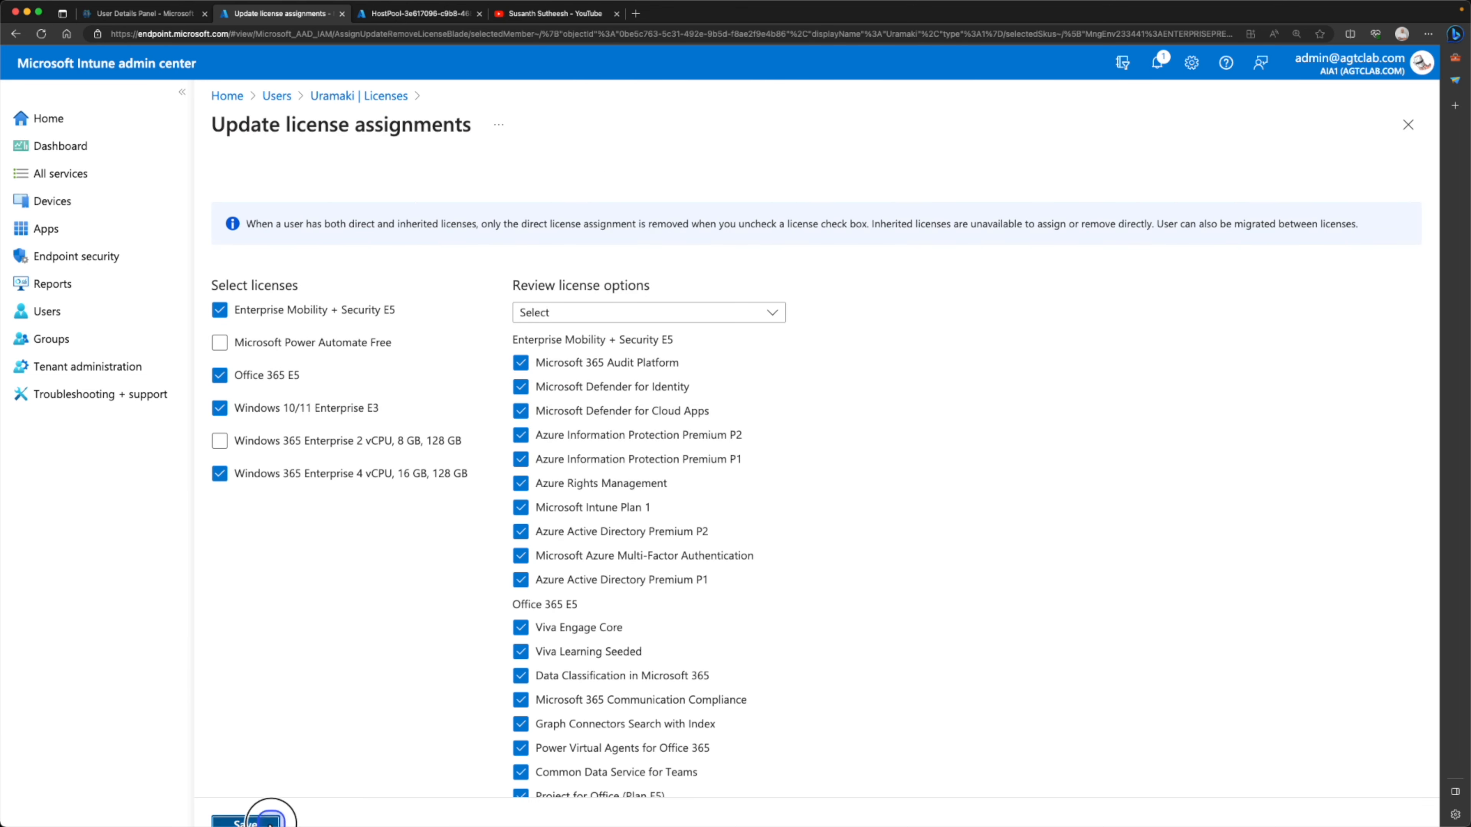
pyautogui.click(270, 823)
pyautogui.click(370, 97)
pyautogui.click(390, 133)
pyautogui.click(278, 98)
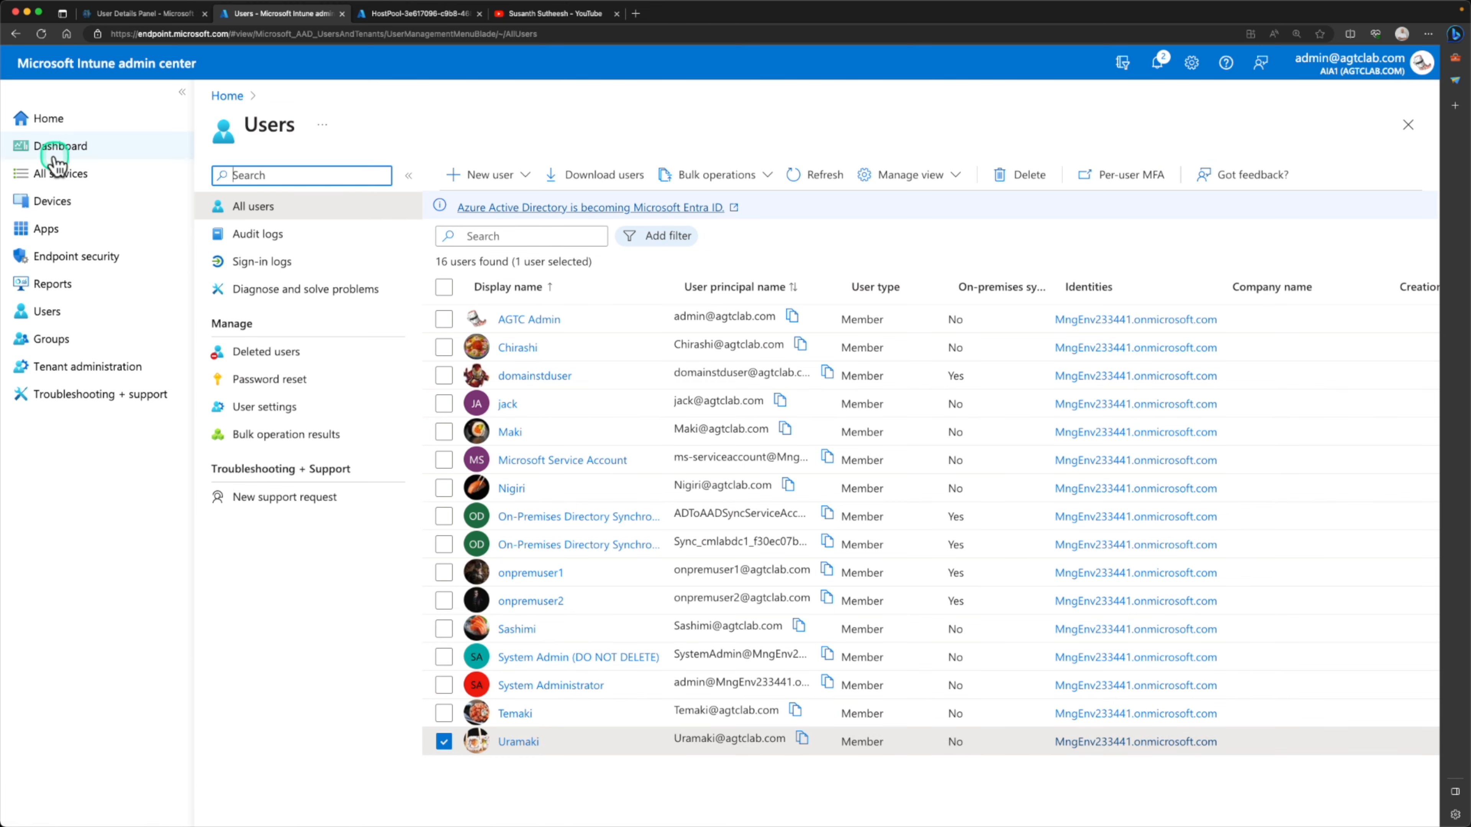
# Open the list of all Cloud PCs and refresh it to check the provisioning status of the newly licensed users
pyautogui.click(51, 203)
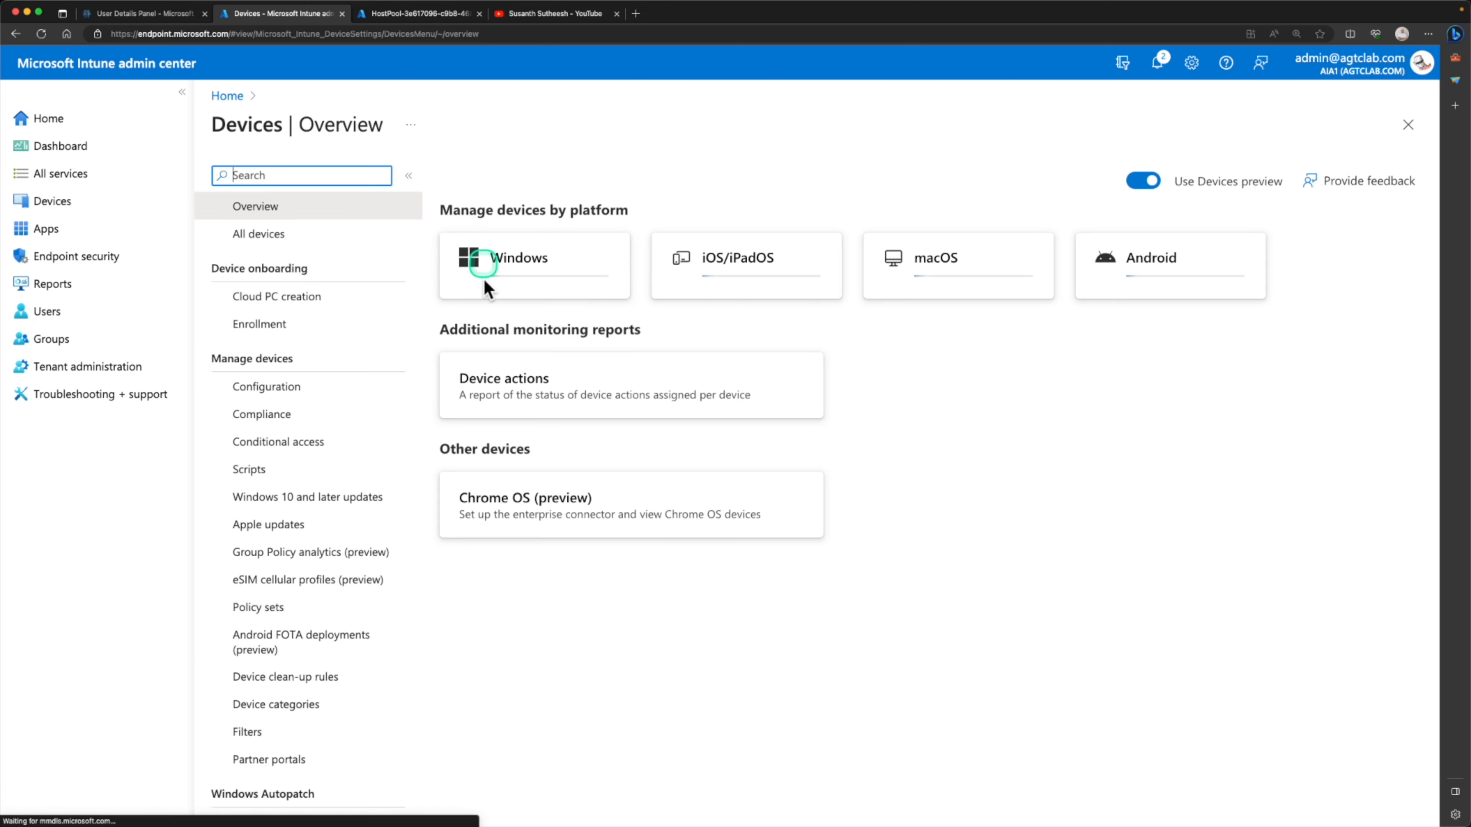
pyautogui.click(360, 298)
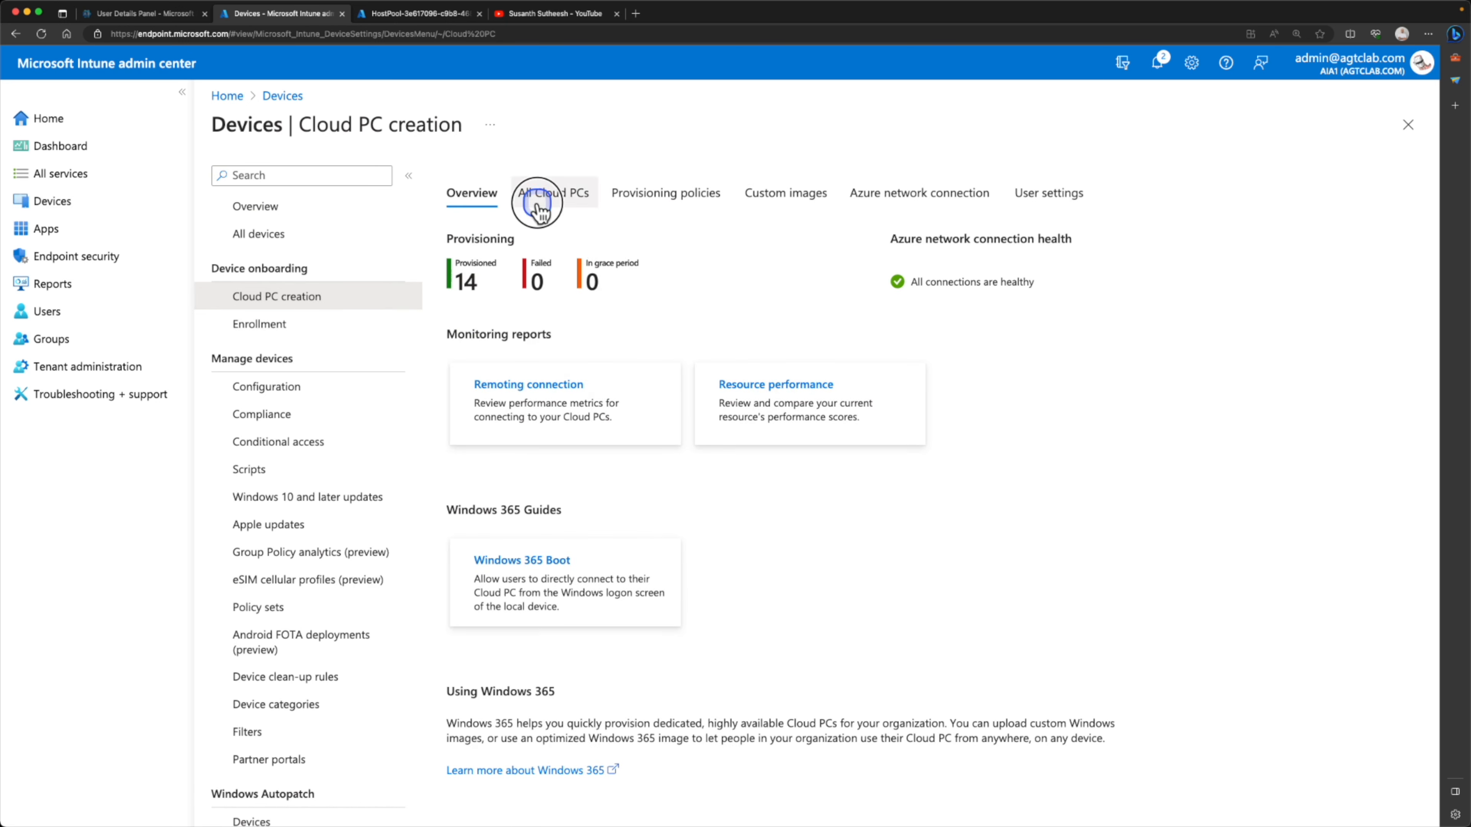
pyautogui.click(536, 200)
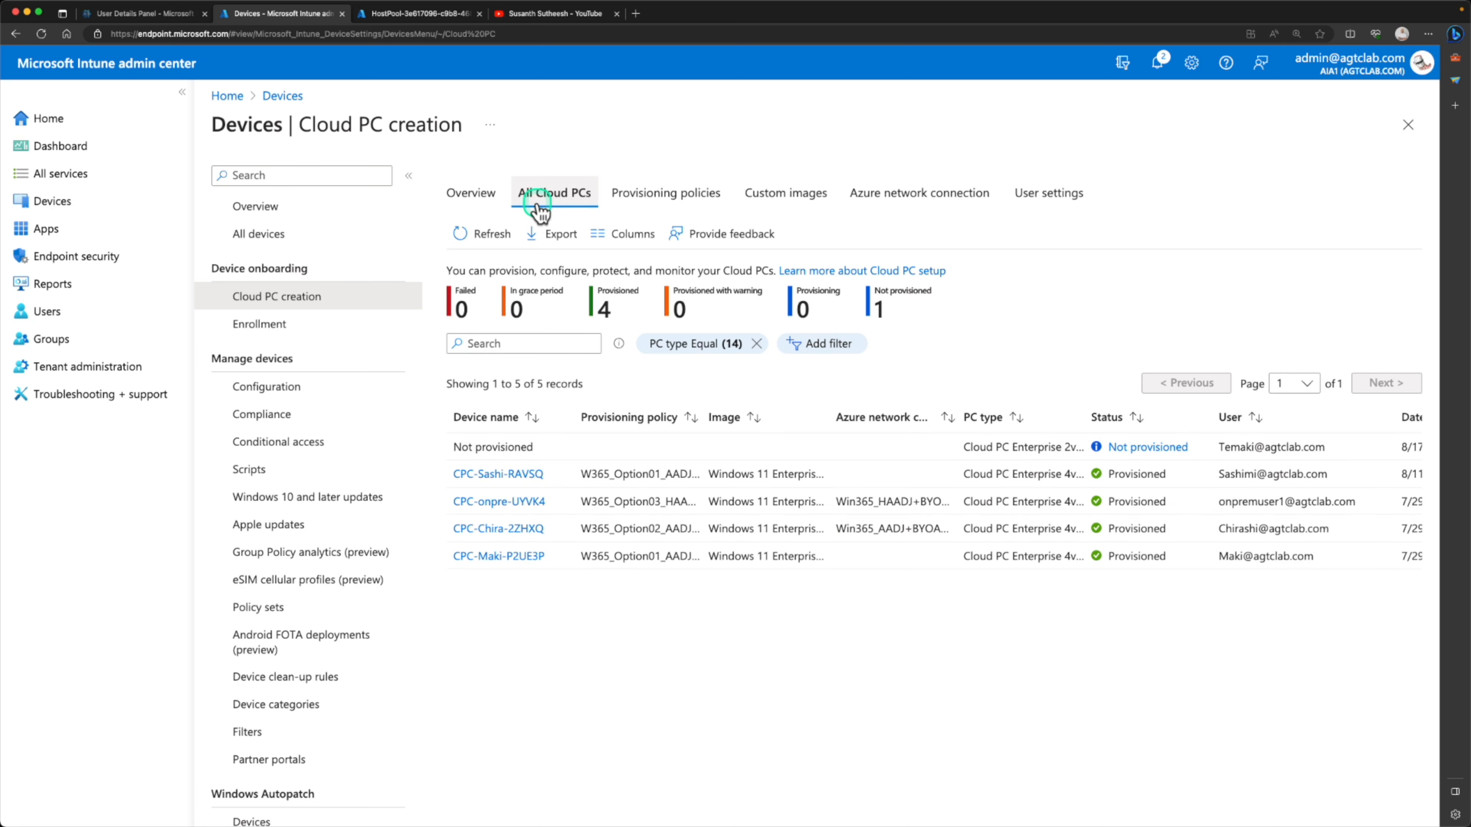
pyautogui.click(693, 346)
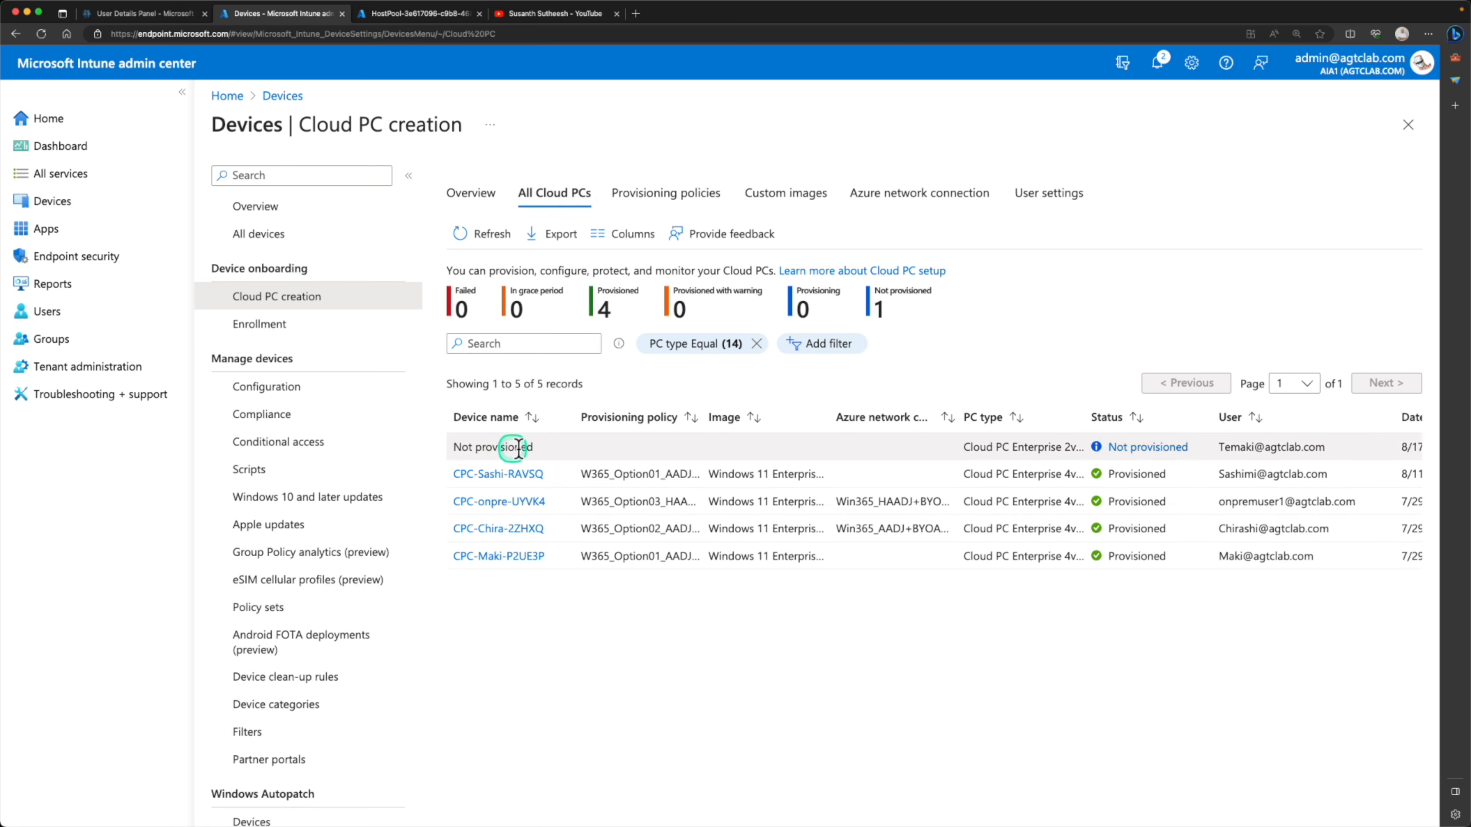
pyautogui.moveTo(577, 420); pyautogui.dragTo(569, 418)
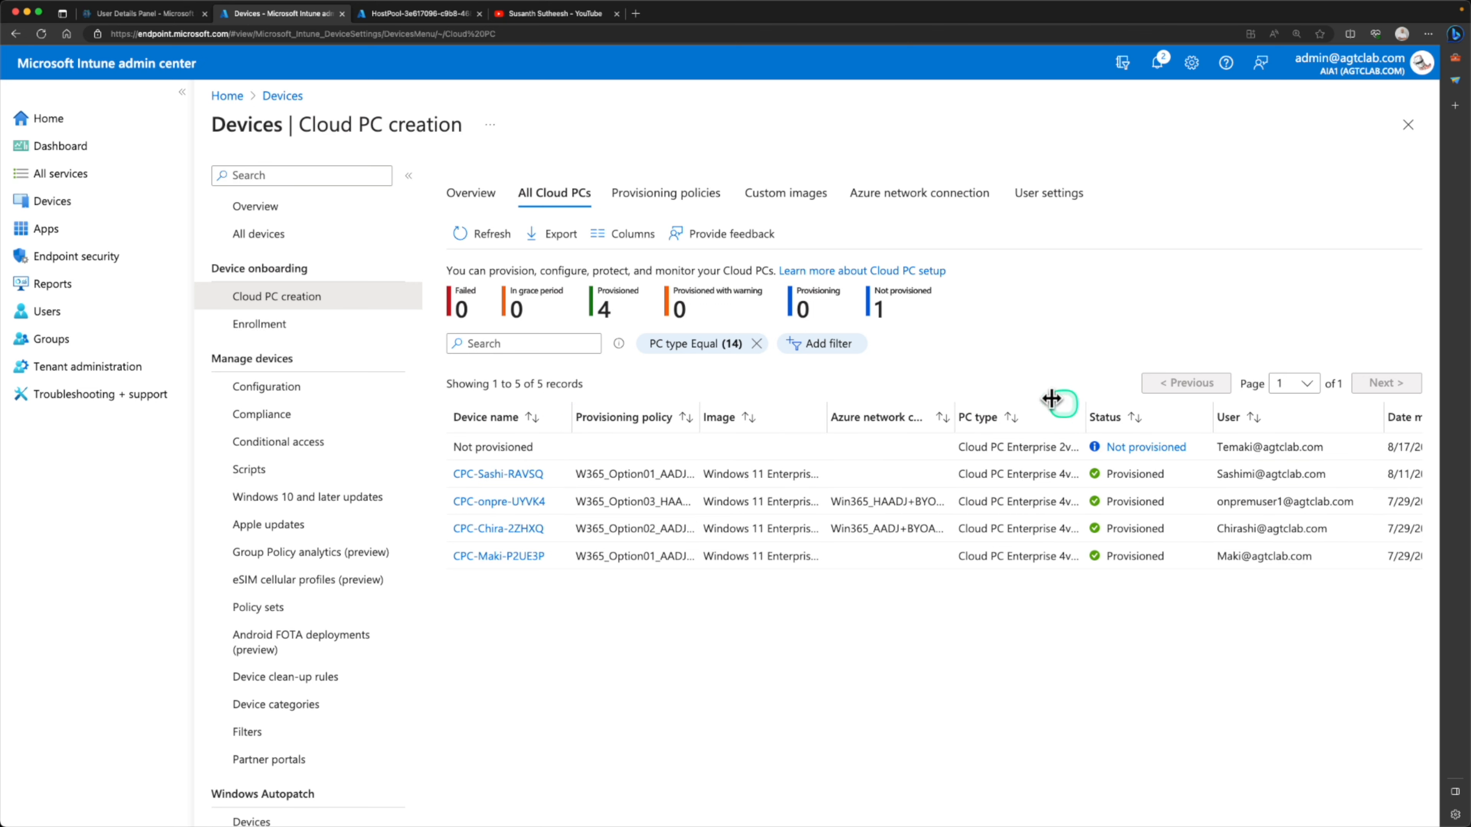
pyautogui.click(496, 234)
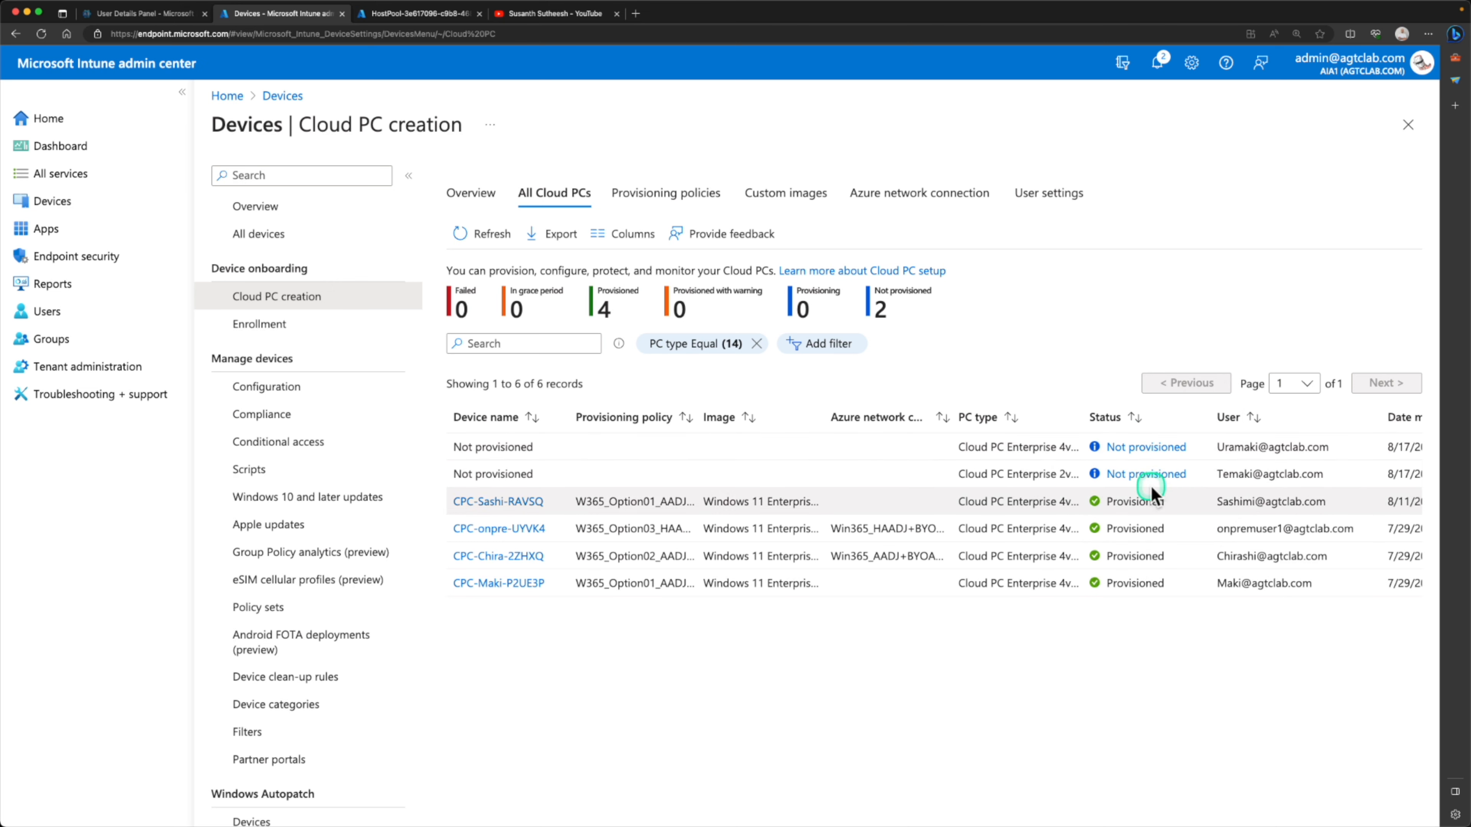
# Open the provisioning policy W365_Option01_AADJ+MHN_Architecture_Prov_Policy and copy the name of its assigned group
pyautogui.click(668, 197)
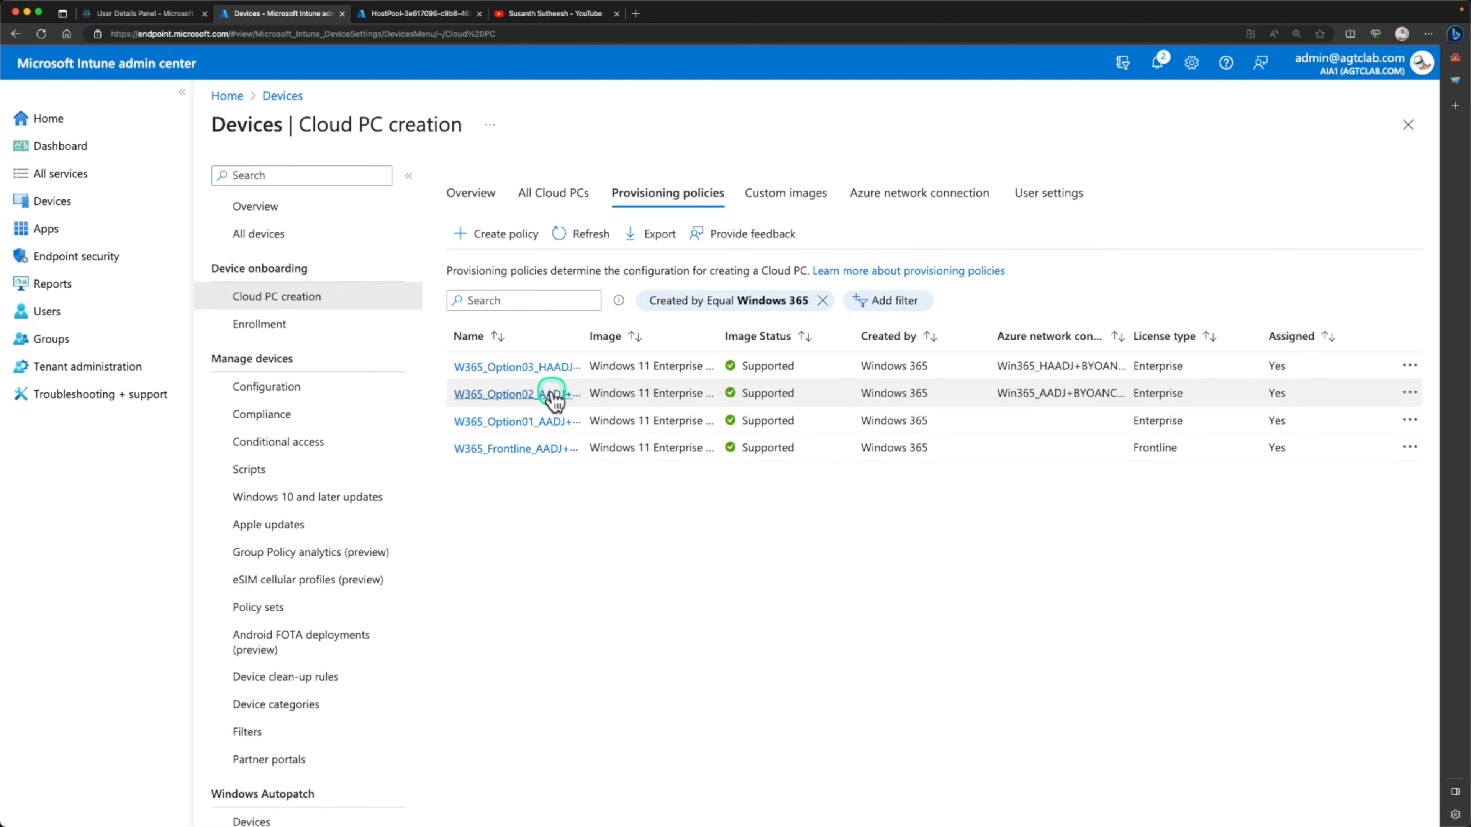
pyautogui.moveTo(586, 337); pyautogui.dragTo(816, 344)
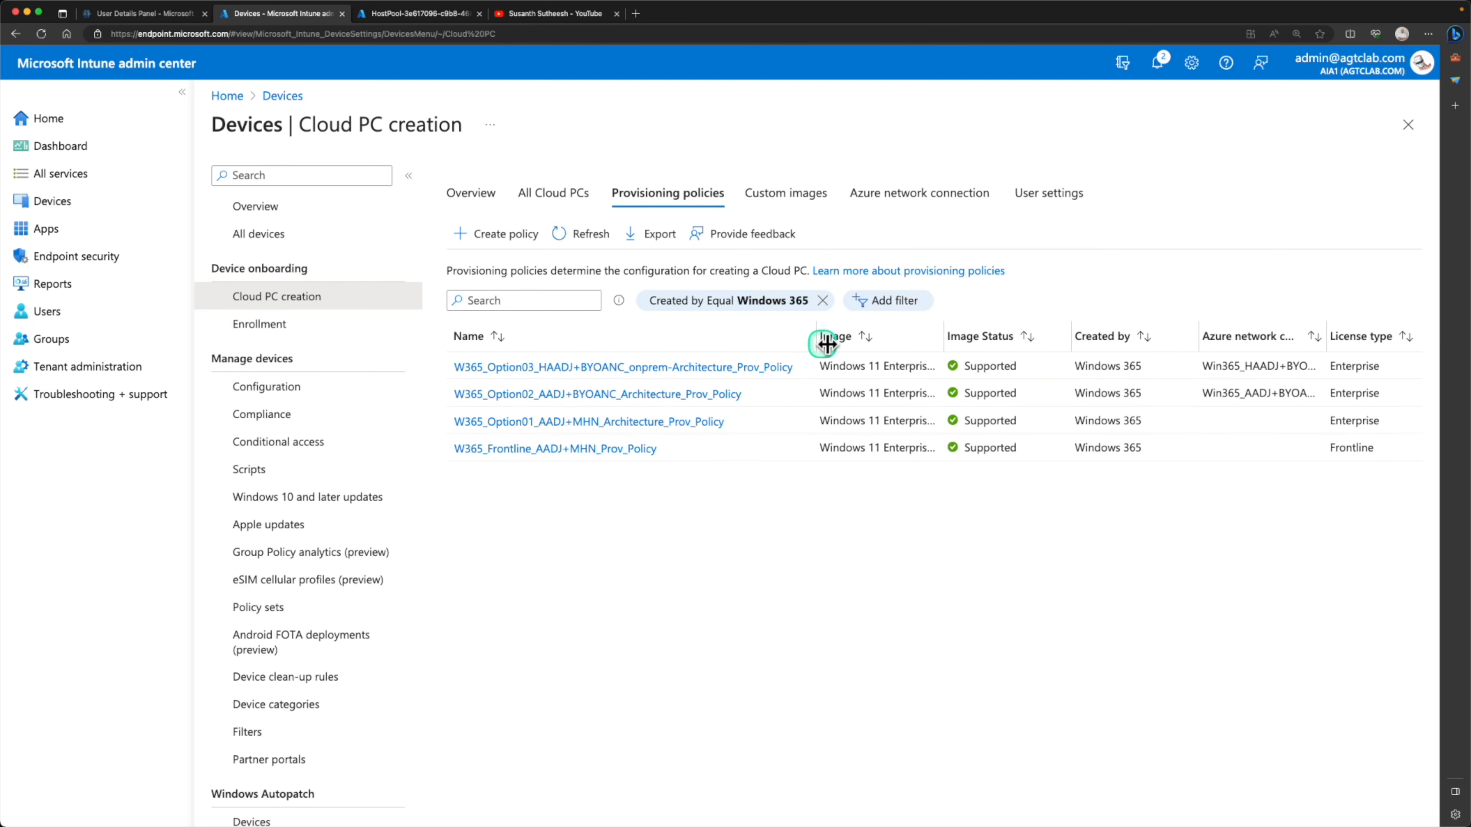
pyautogui.moveTo(939, 346); pyautogui.dragTo(1009, 356)
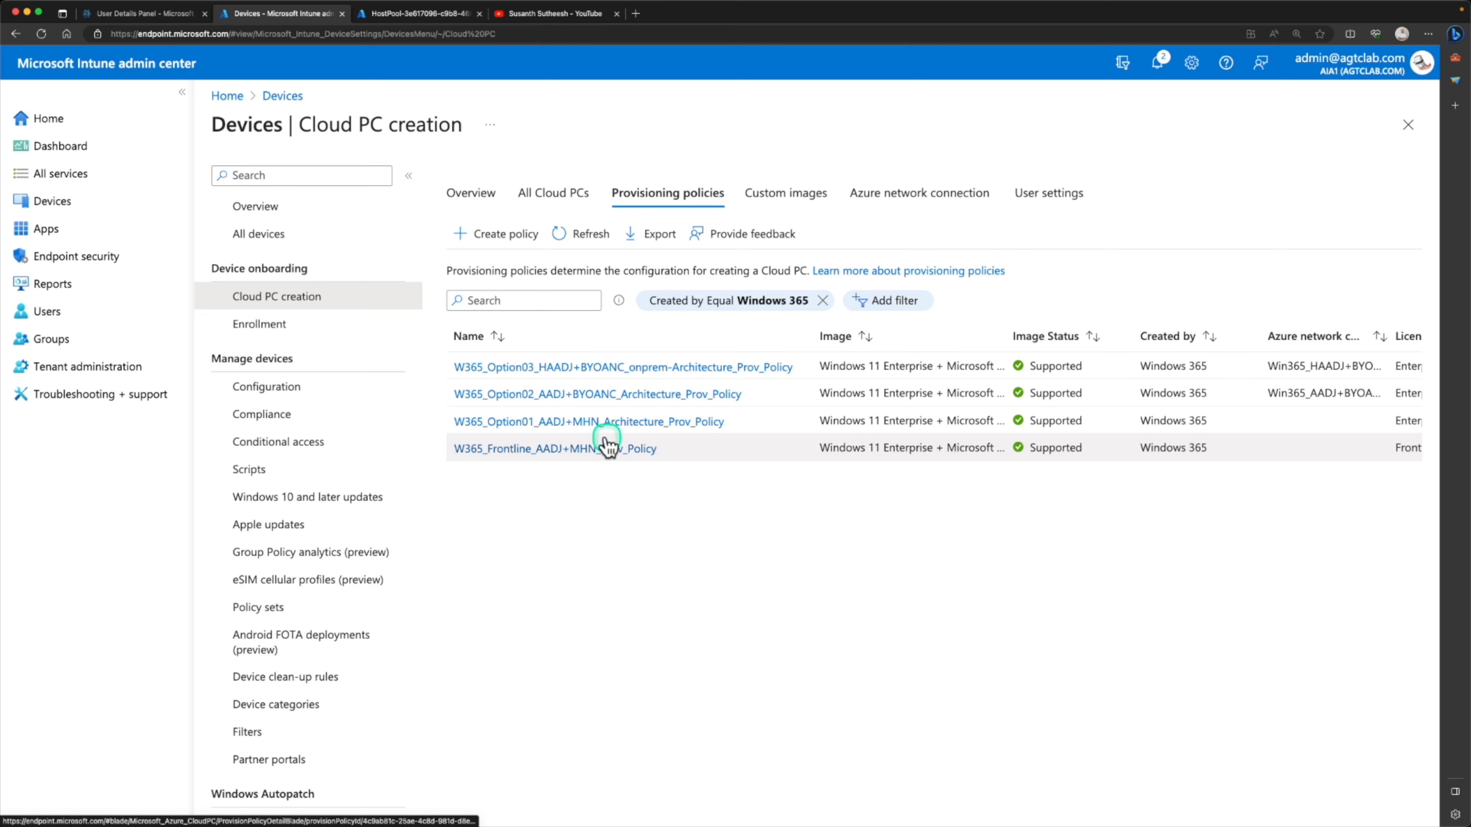
pyautogui.click(570, 422)
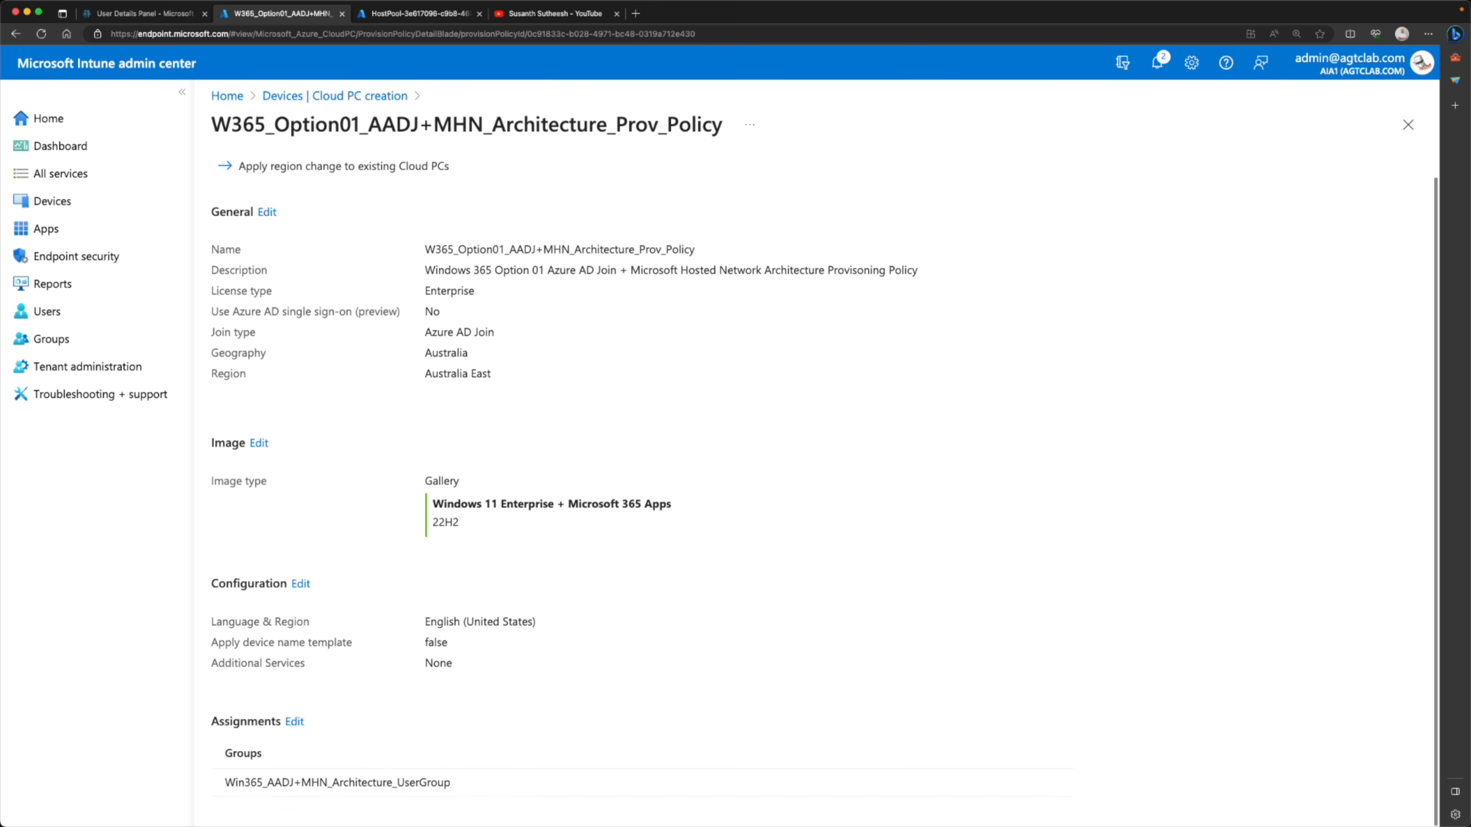
pyautogui.moveTo(455, 784); pyautogui.dragTo(232, 784)
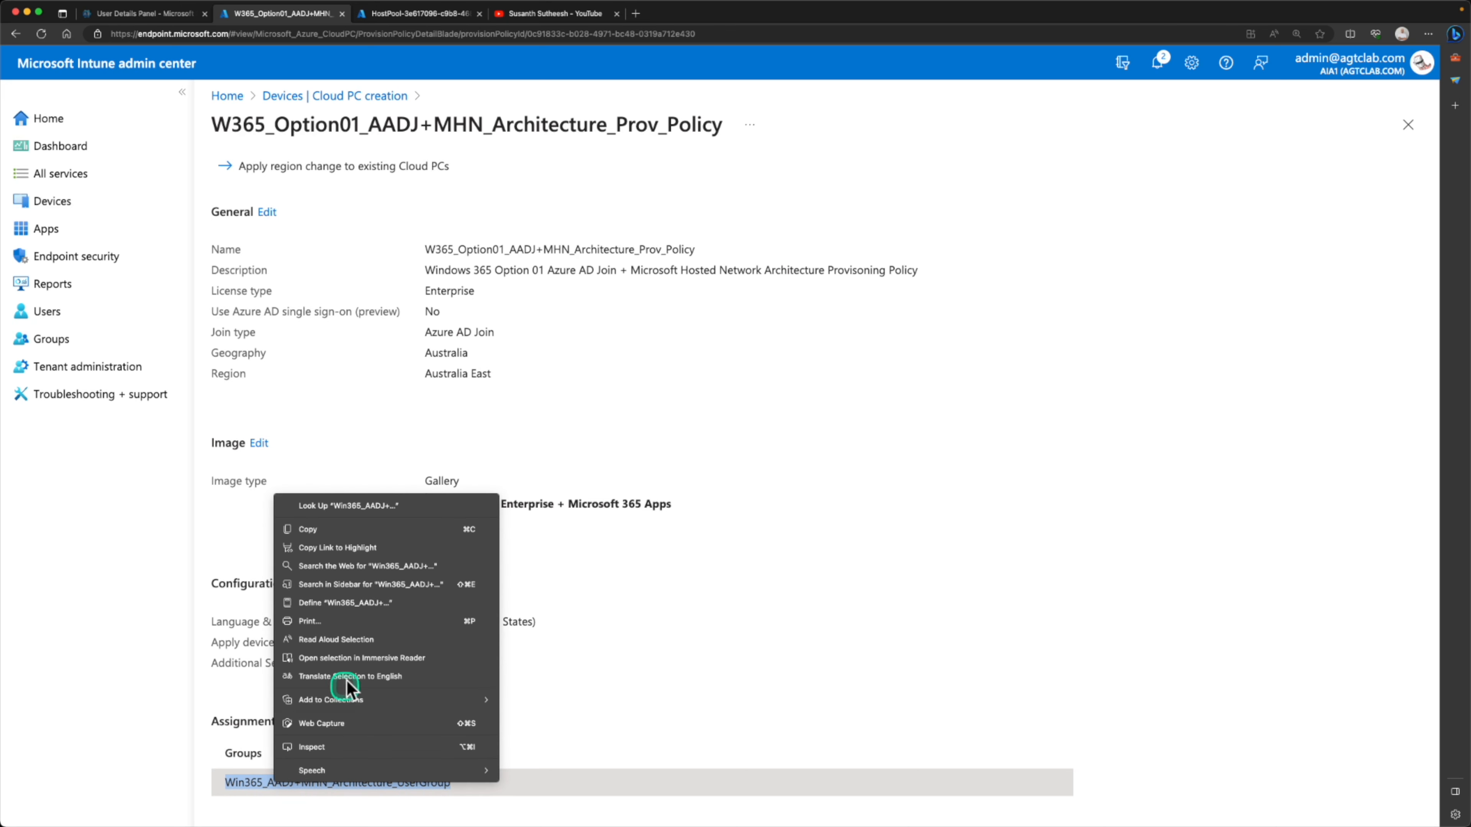
pyautogui.click(350, 530)
pyautogui.click(348, 98)
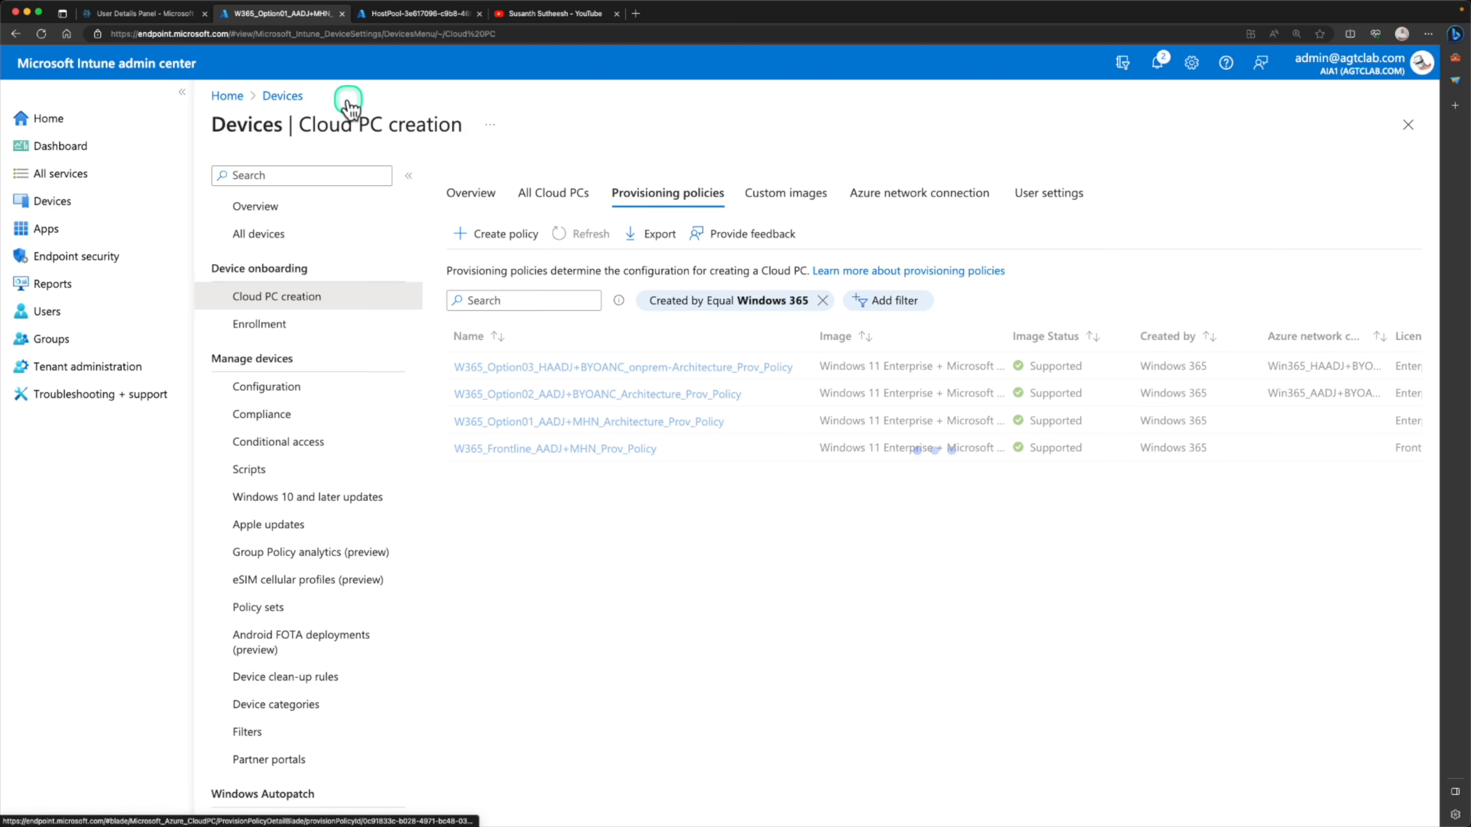
# Search all groups for Win365_AADJ+MHN_Architecture_UserGroup and open its member list
pyautogui.click(63, 339)
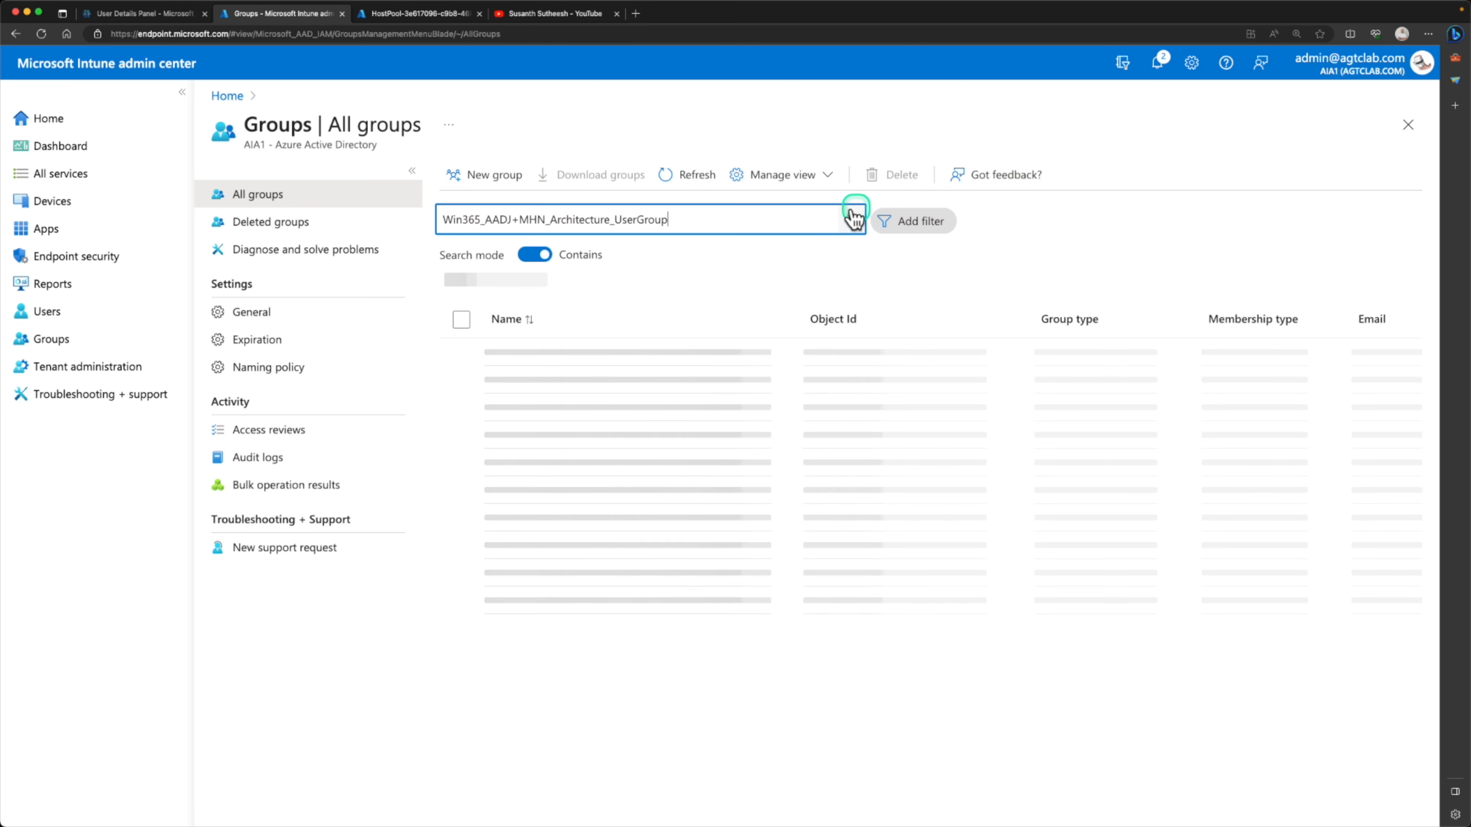
pyautogui.click(619, 357)
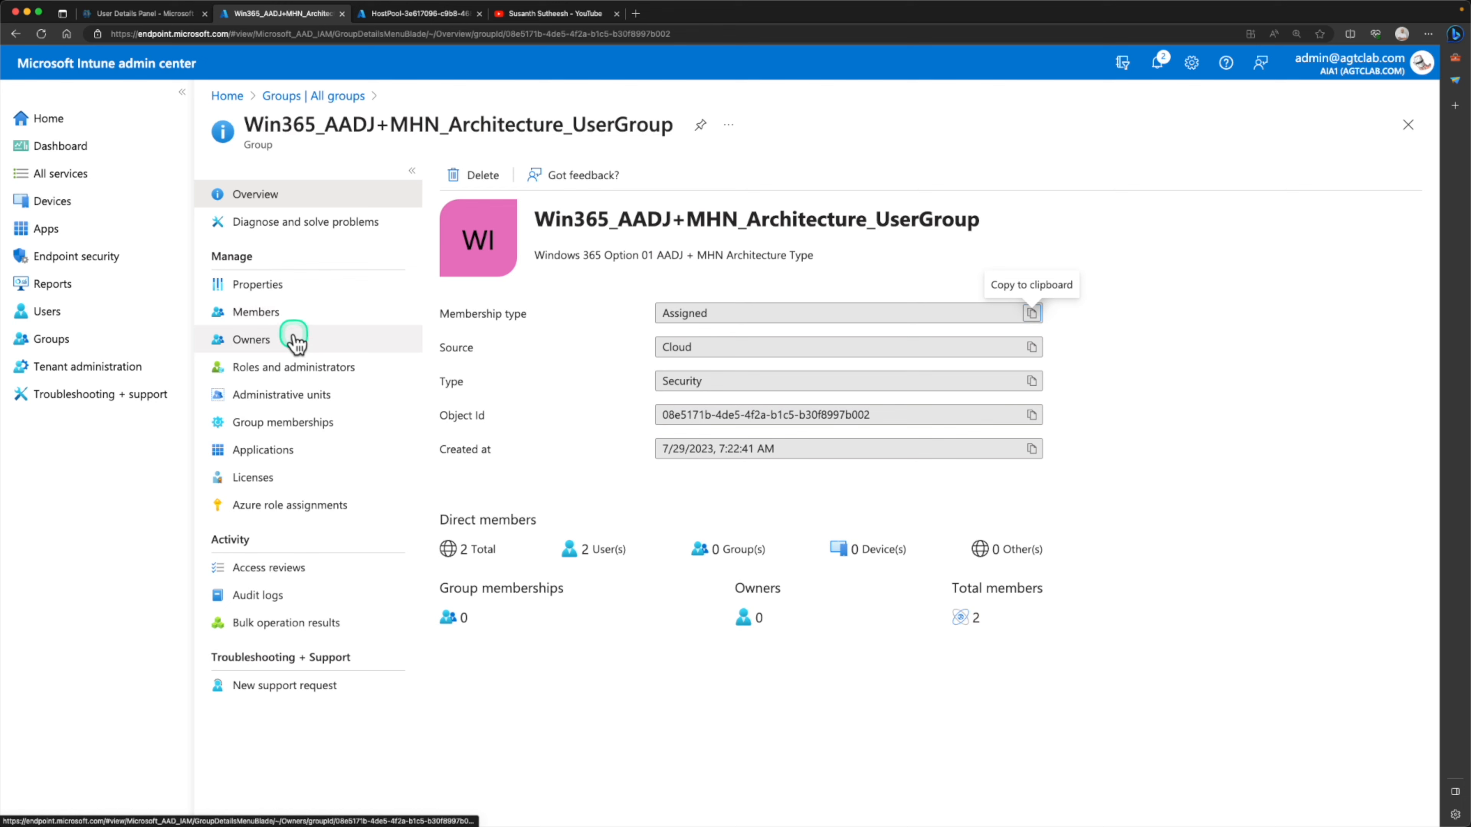
pyautogui.click(315, 320)
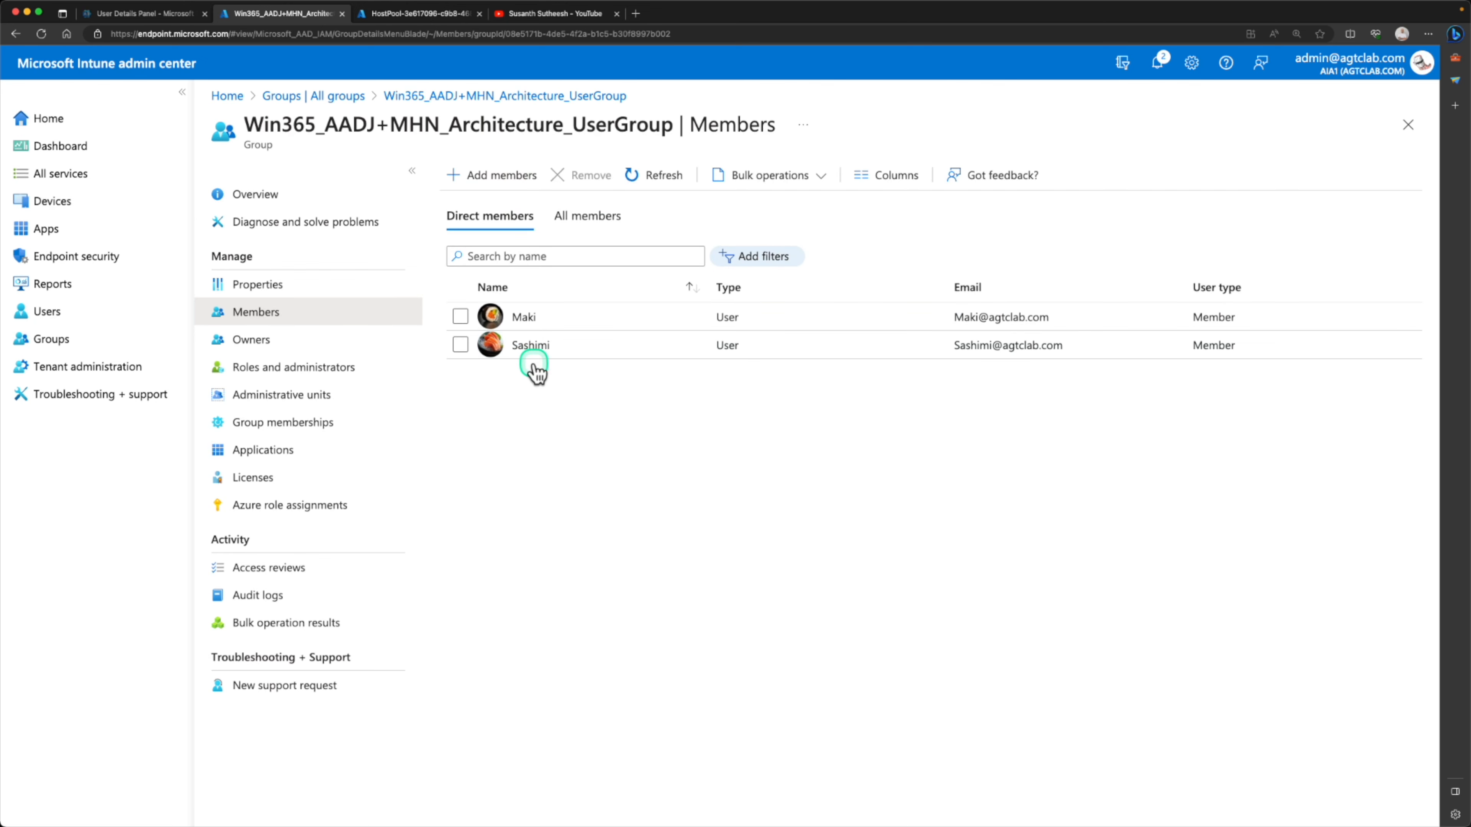
# Add the two newly licensed users, the last two in the user list, as group members and refresh the member list
pyautogui.click(504, 185)
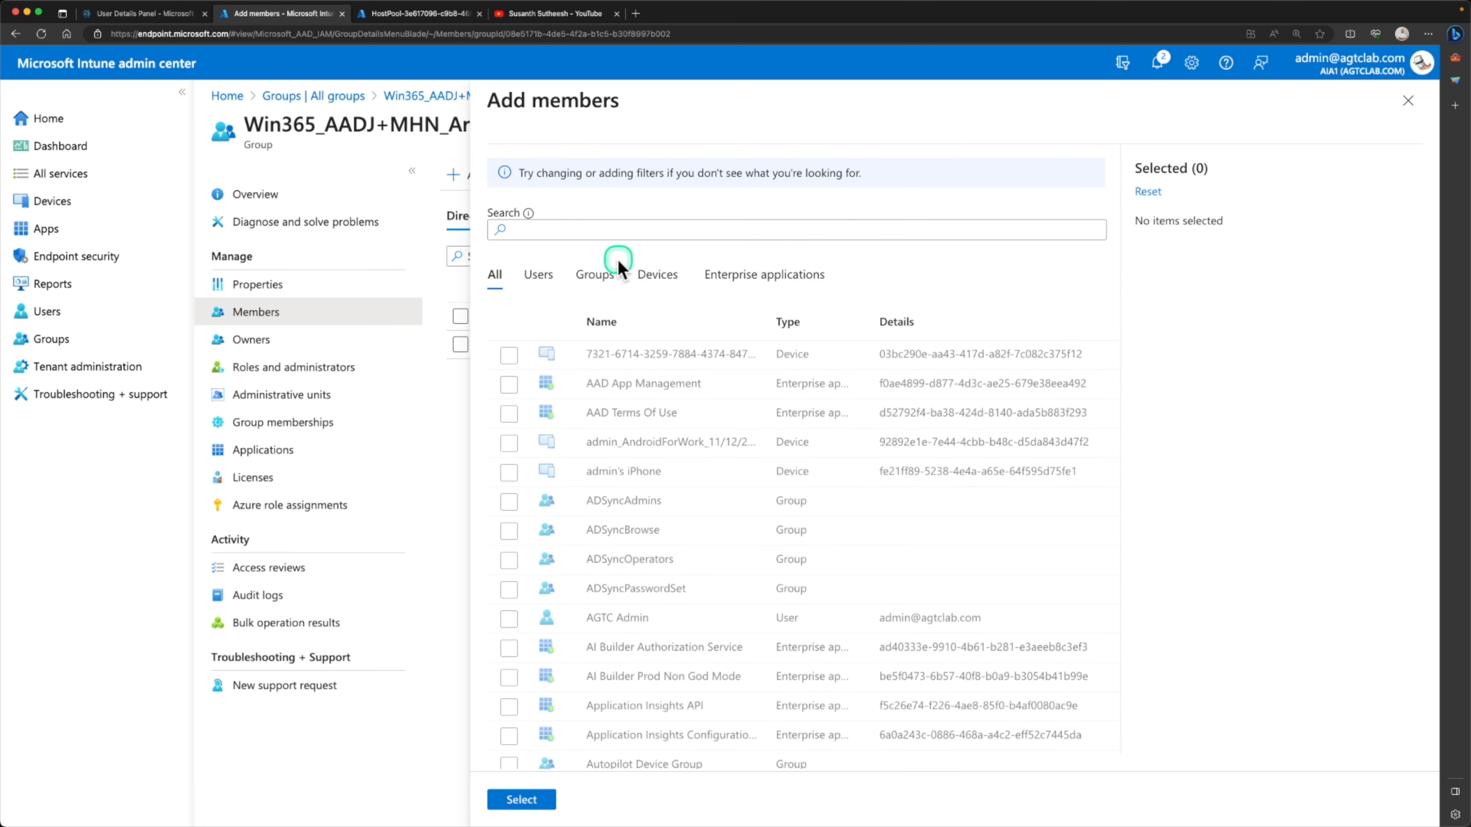
pyautogui.click(538, 275)
pyautogui.scroll(-1, 692, 633)
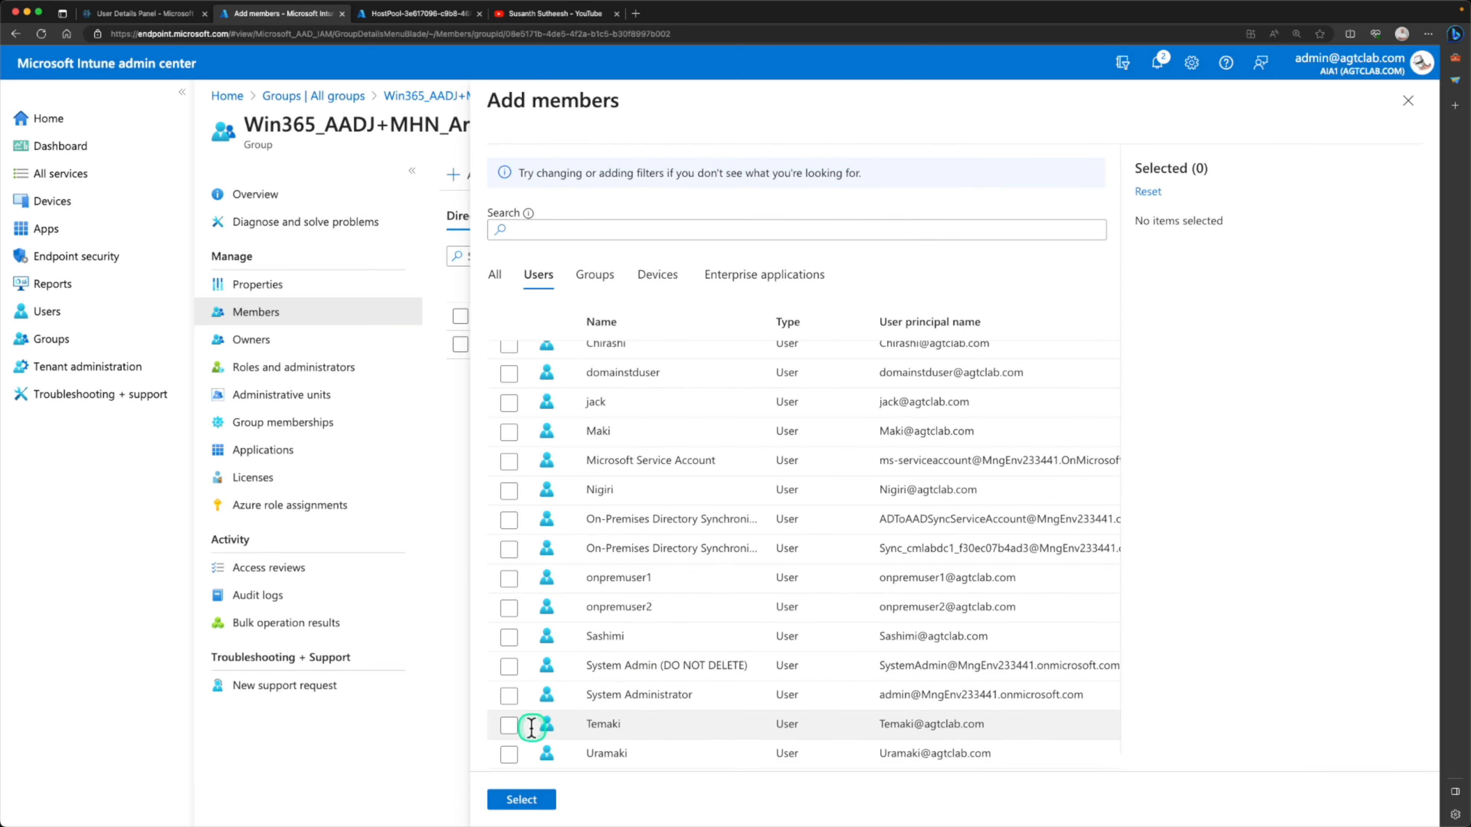
pyautogui.click(509, 724)
pyautogui.click(510, 754)
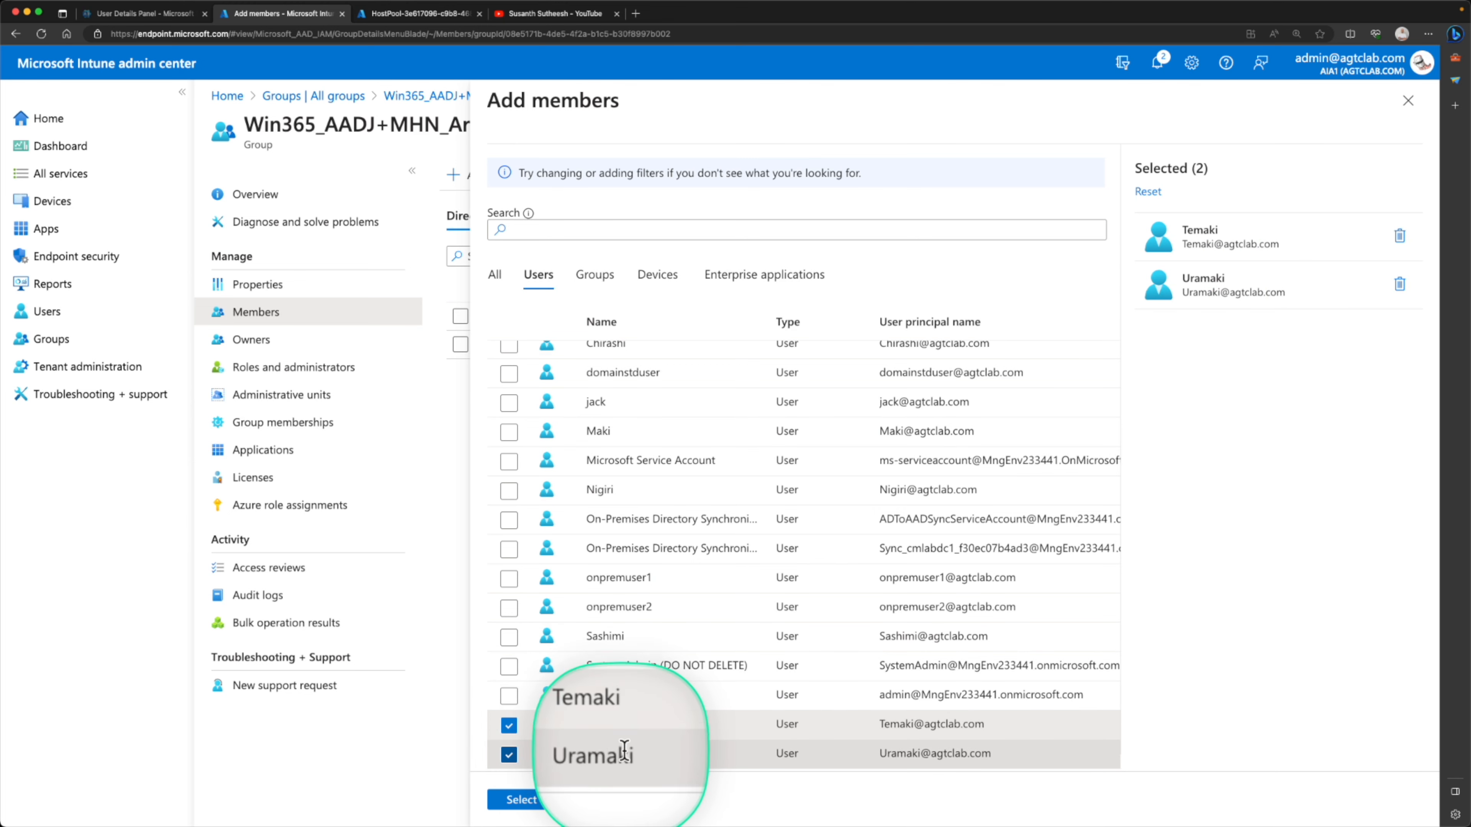
pyautogui.click(522, 800)
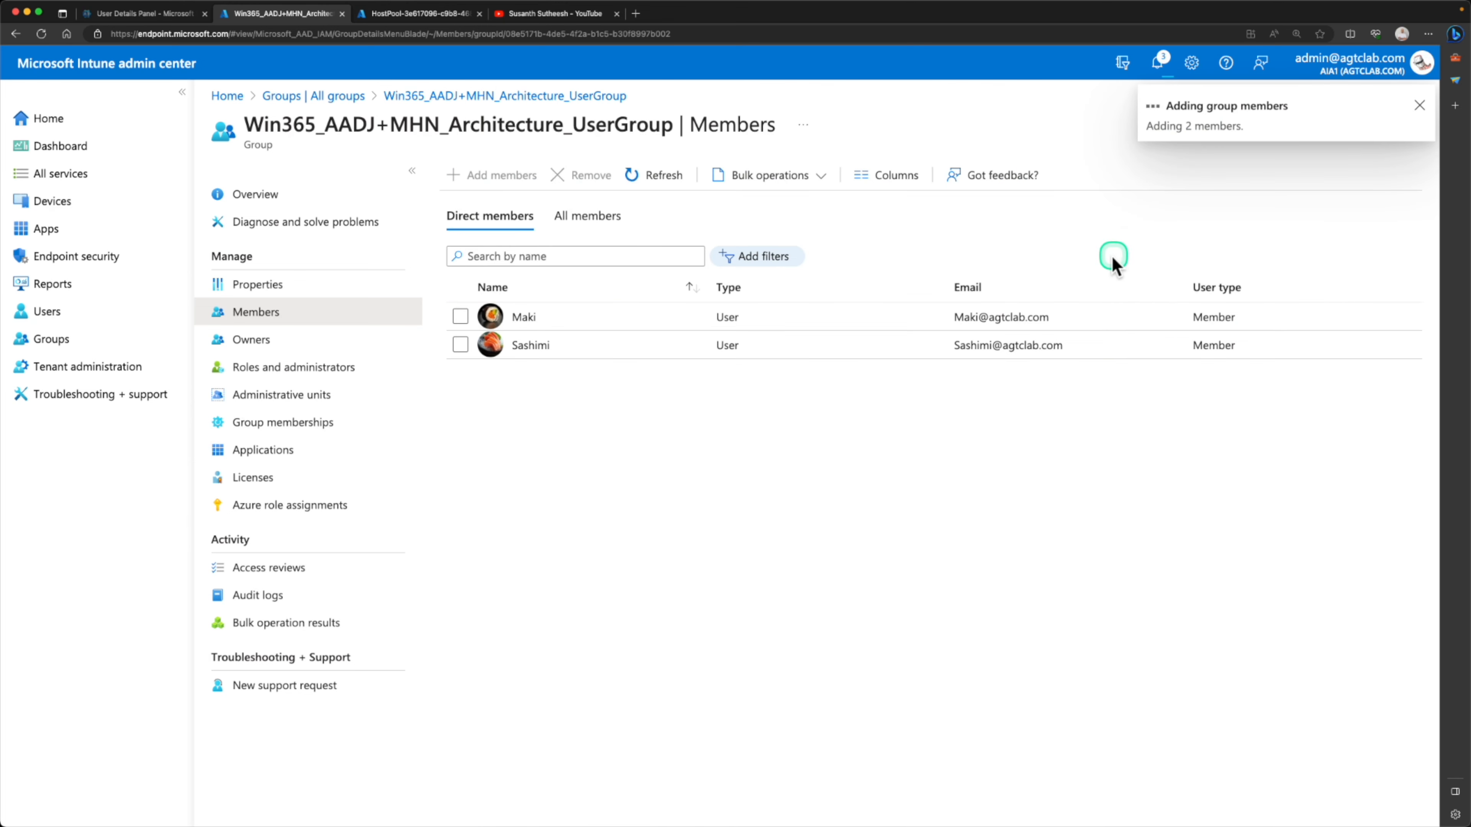
pyautogui.click(662, 176)
pyautogui.click(661, 177)
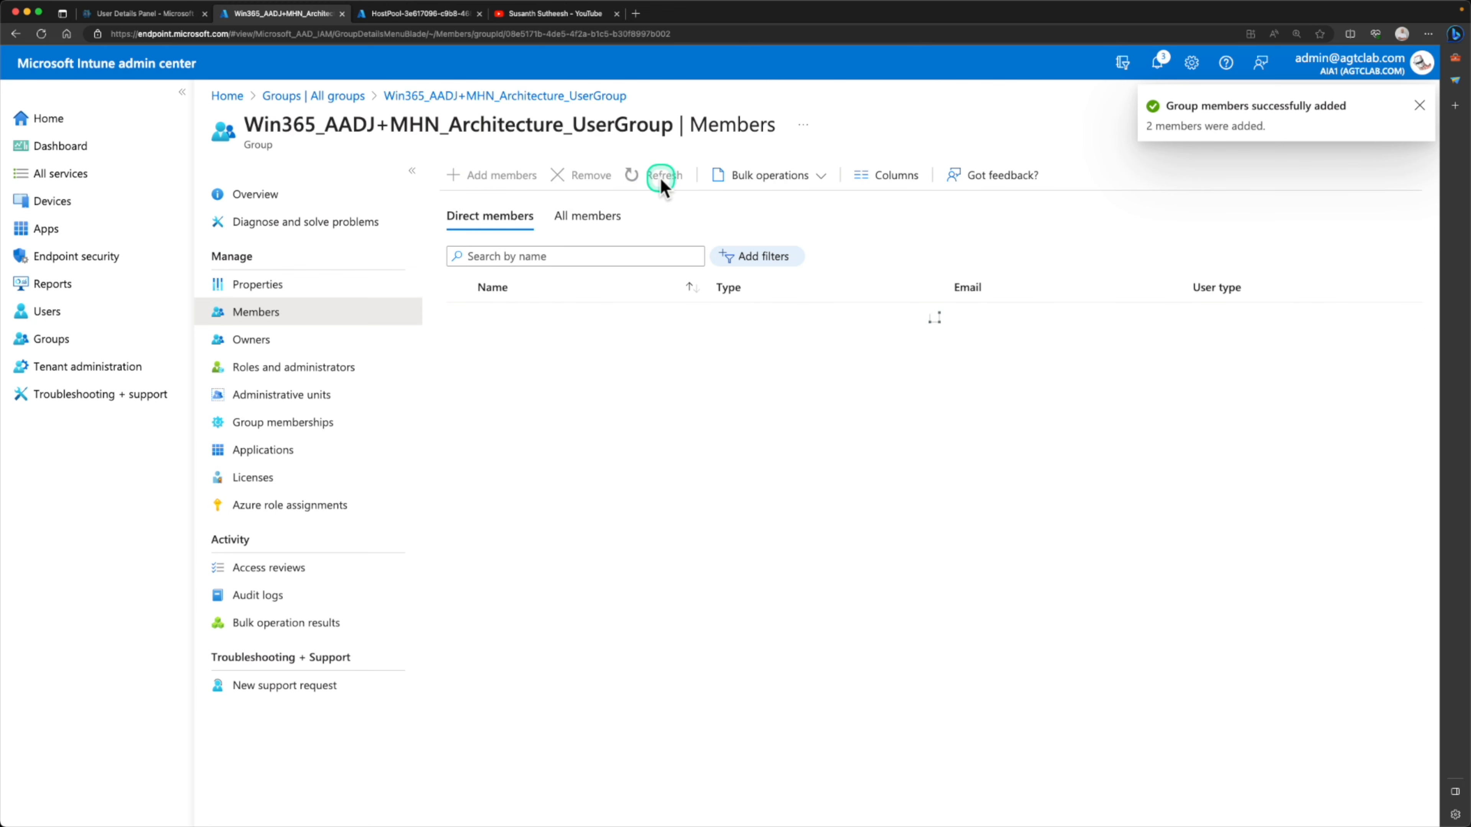
pyautogui.click(661, 177)
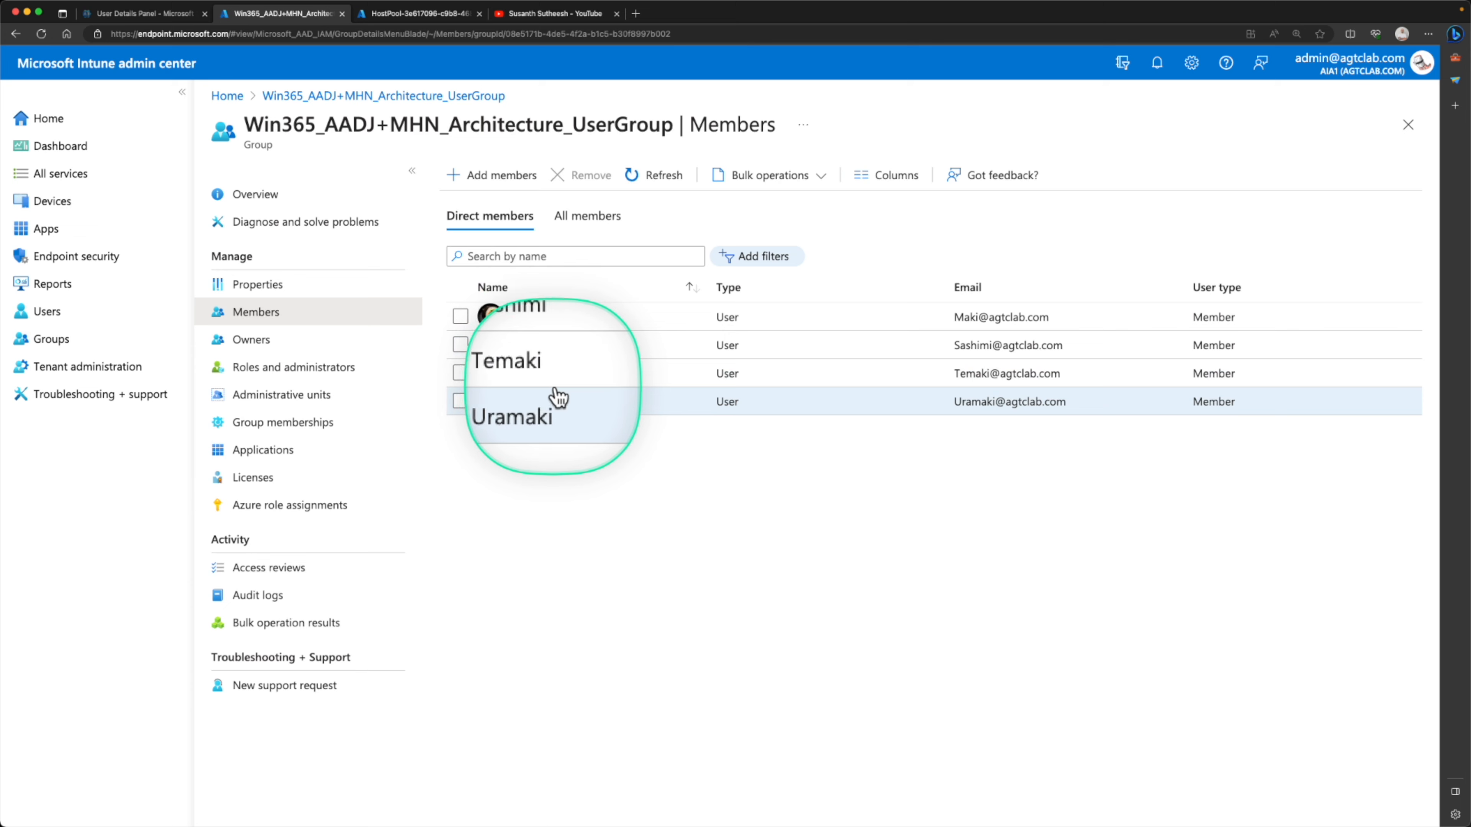
# Check the Cloud PC provisioning status in the list of all Cloud PCs, widening the Image and Provisioning policy columns
pyautogui.click(105, 203)
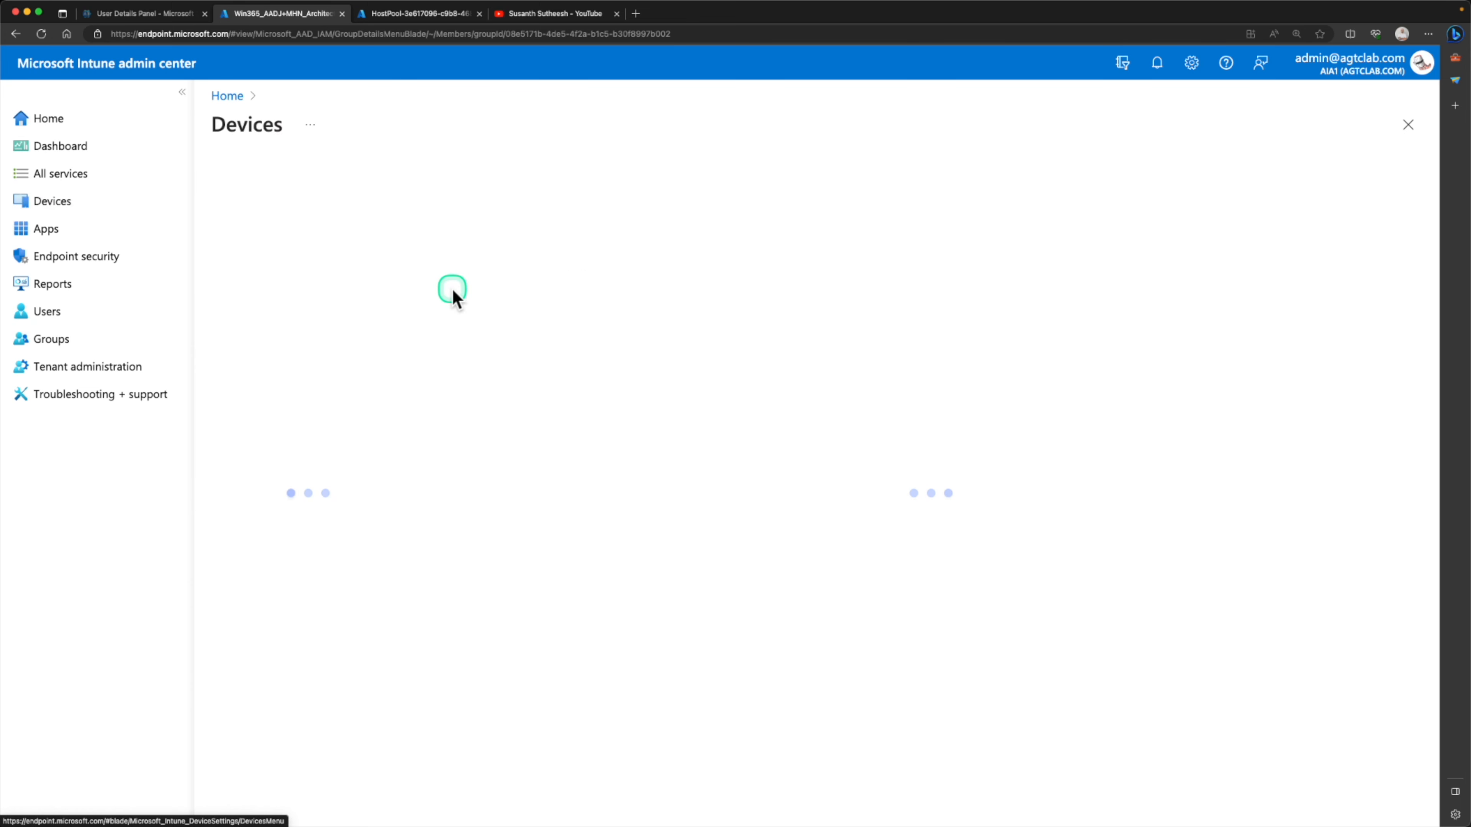
pyautogui.click(317, 297)
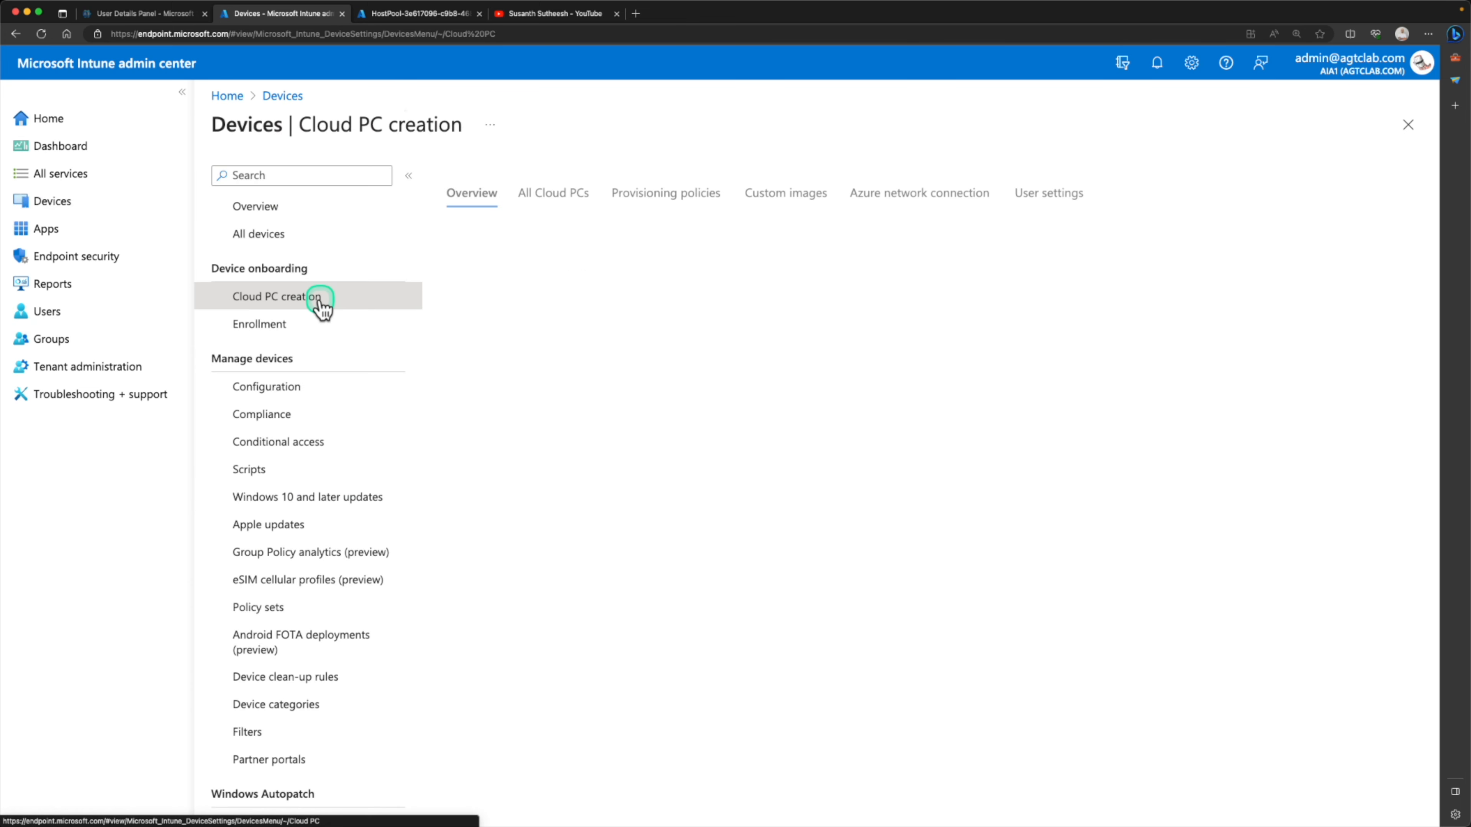
pyautogui.click(567, 197)
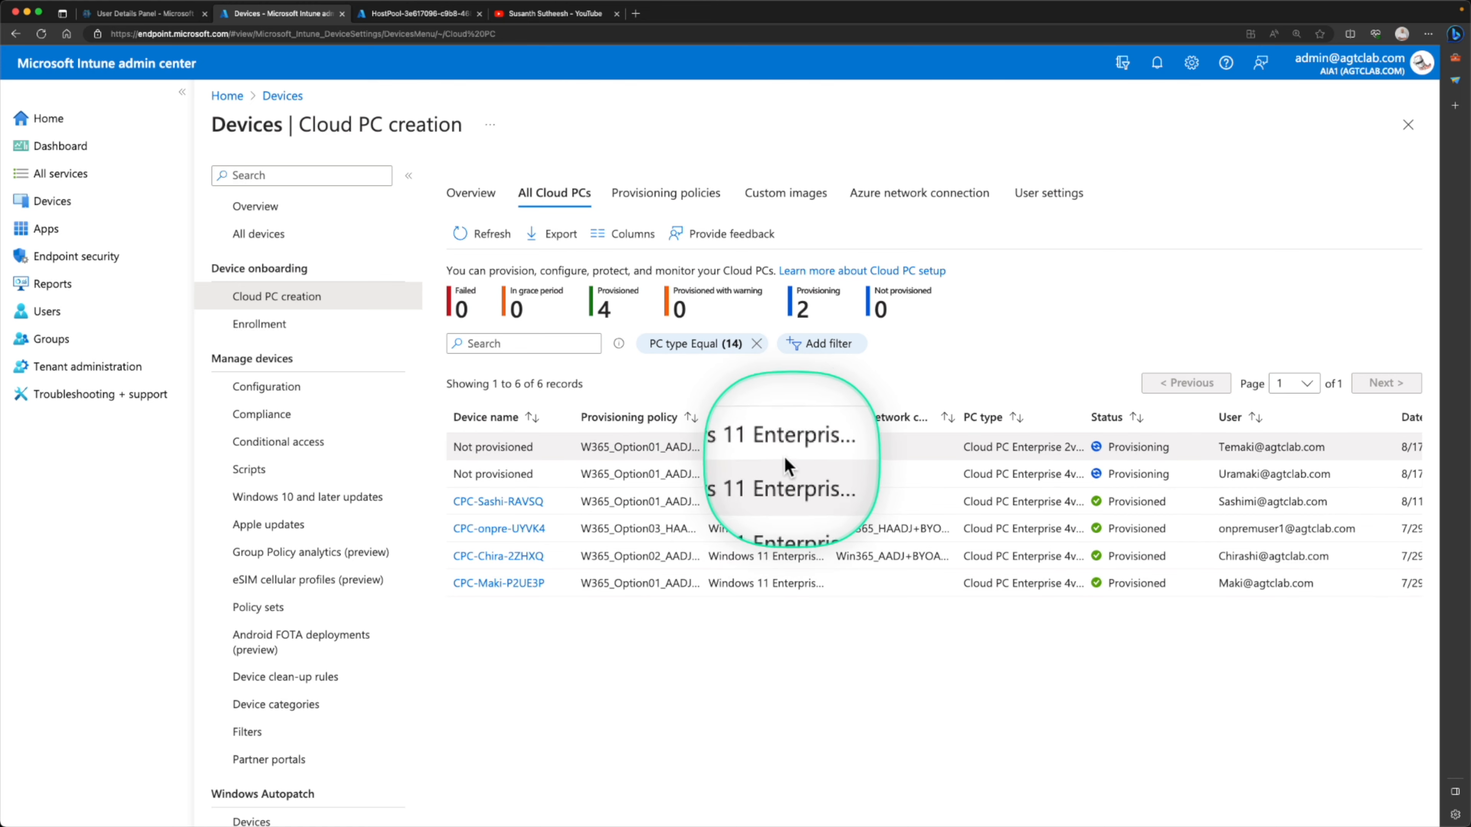
pyautogui.moveTo(830, 417); pyautogui.dragTo(929, 426)
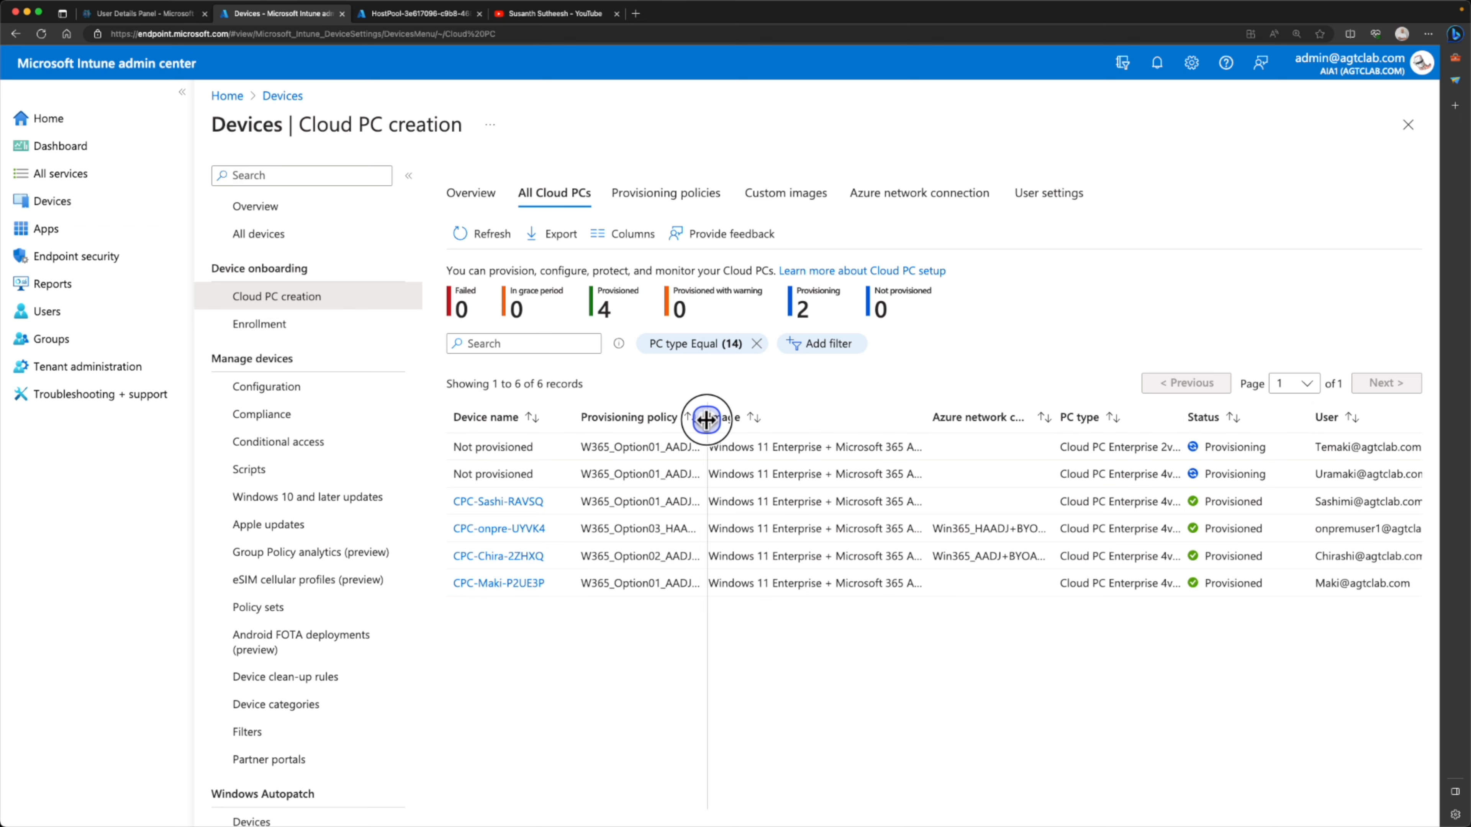
pyautogui.moveTo(789, 421); pyautogui.dragTo(790, 422)
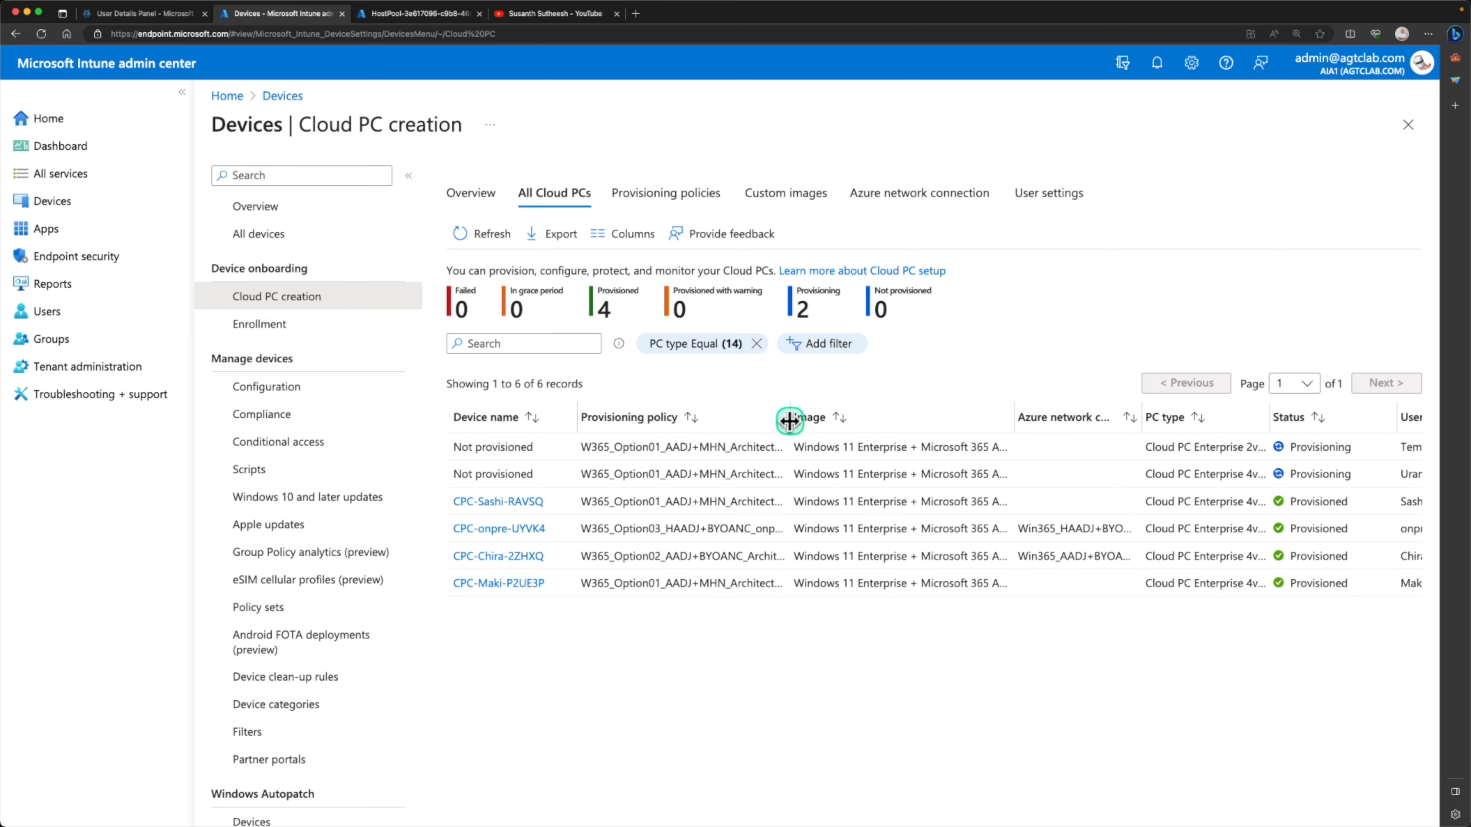
# Check the host pool deployment in the Azure portal, and return to Intune to review each Cloud PC's status and user
pyautogui.click(443, 15)
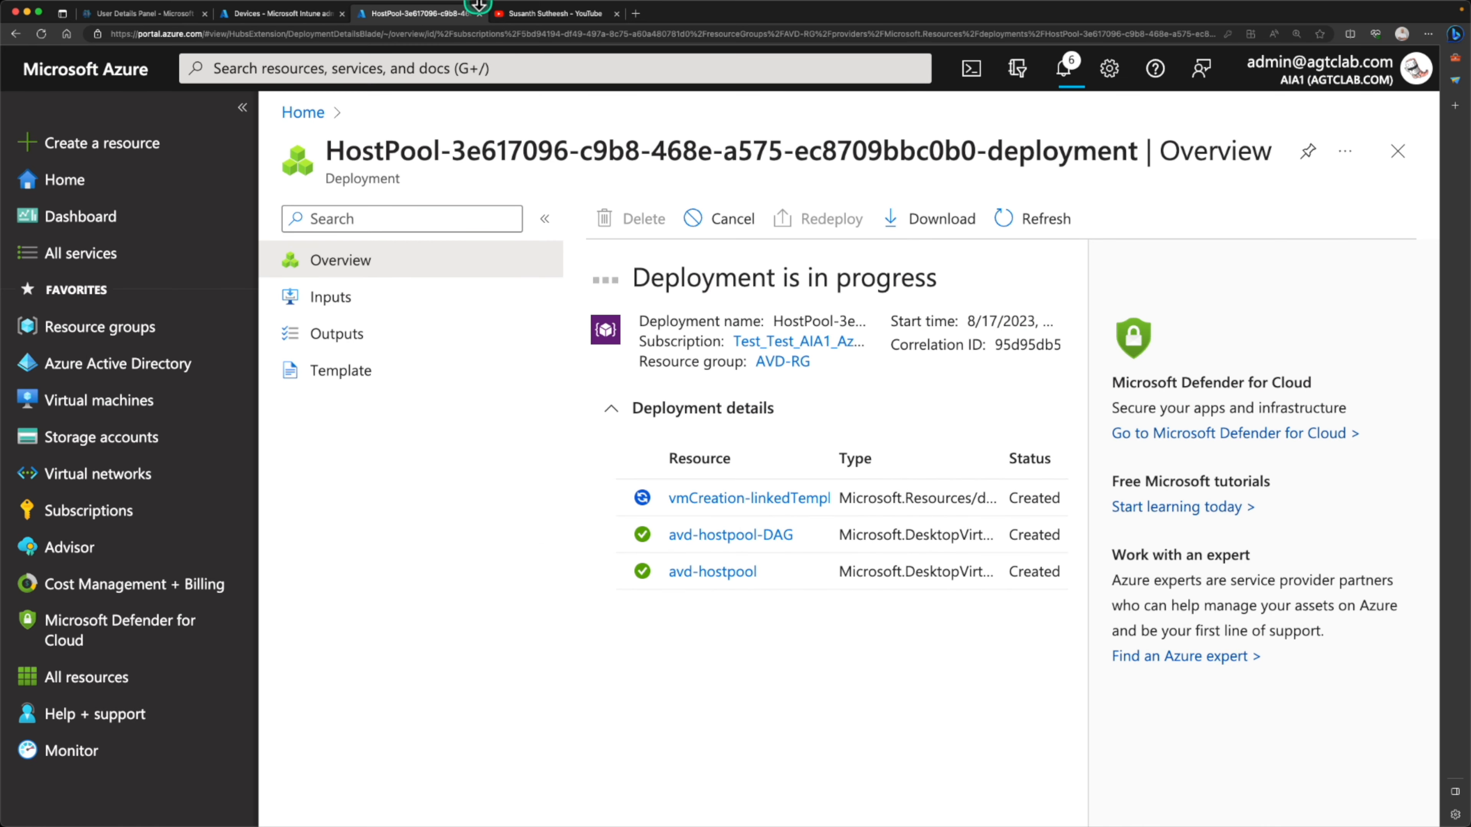
pyautogui.click(297, 16)
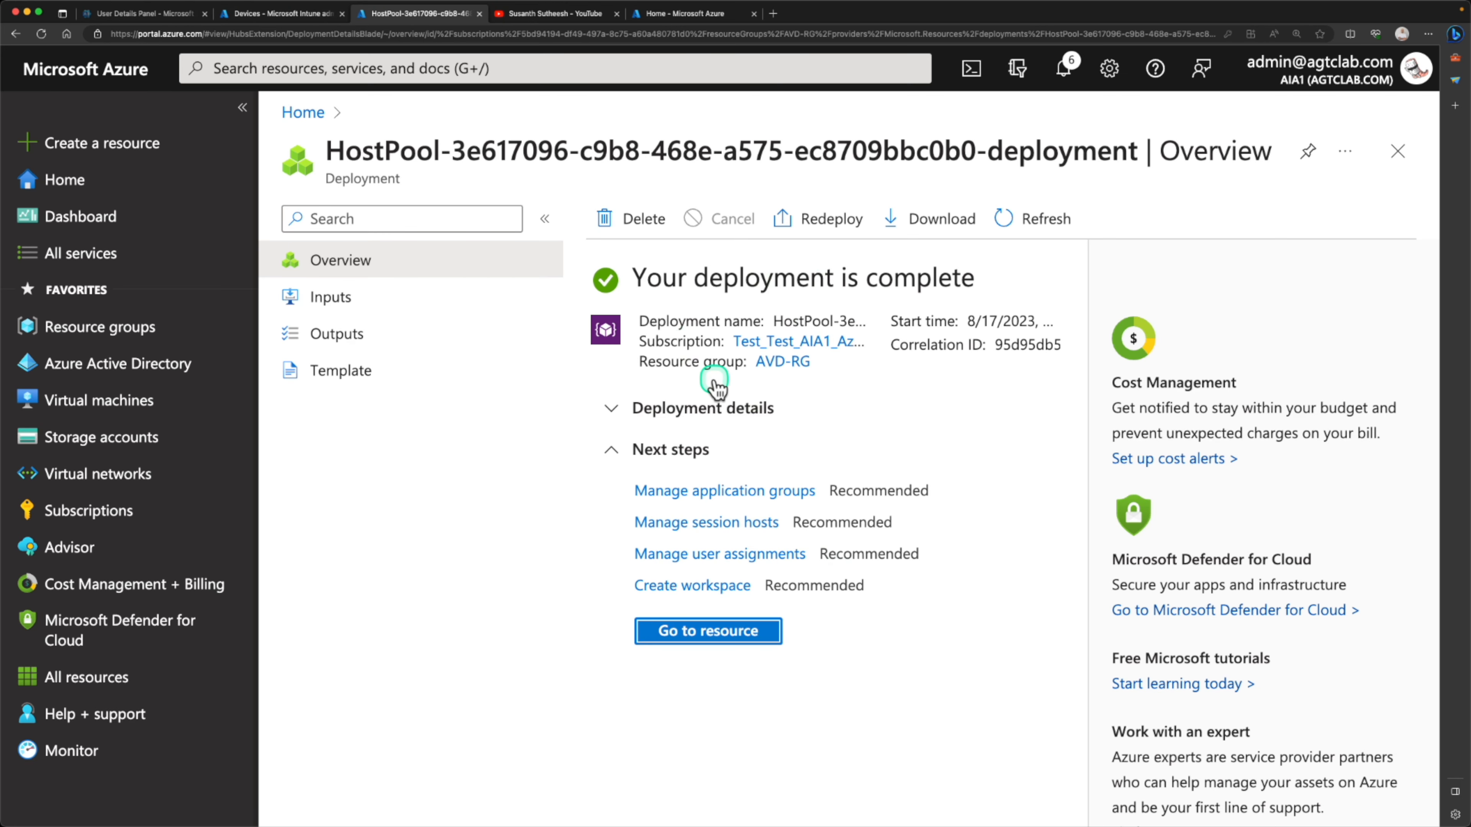
pyautogui.click(277, 18)
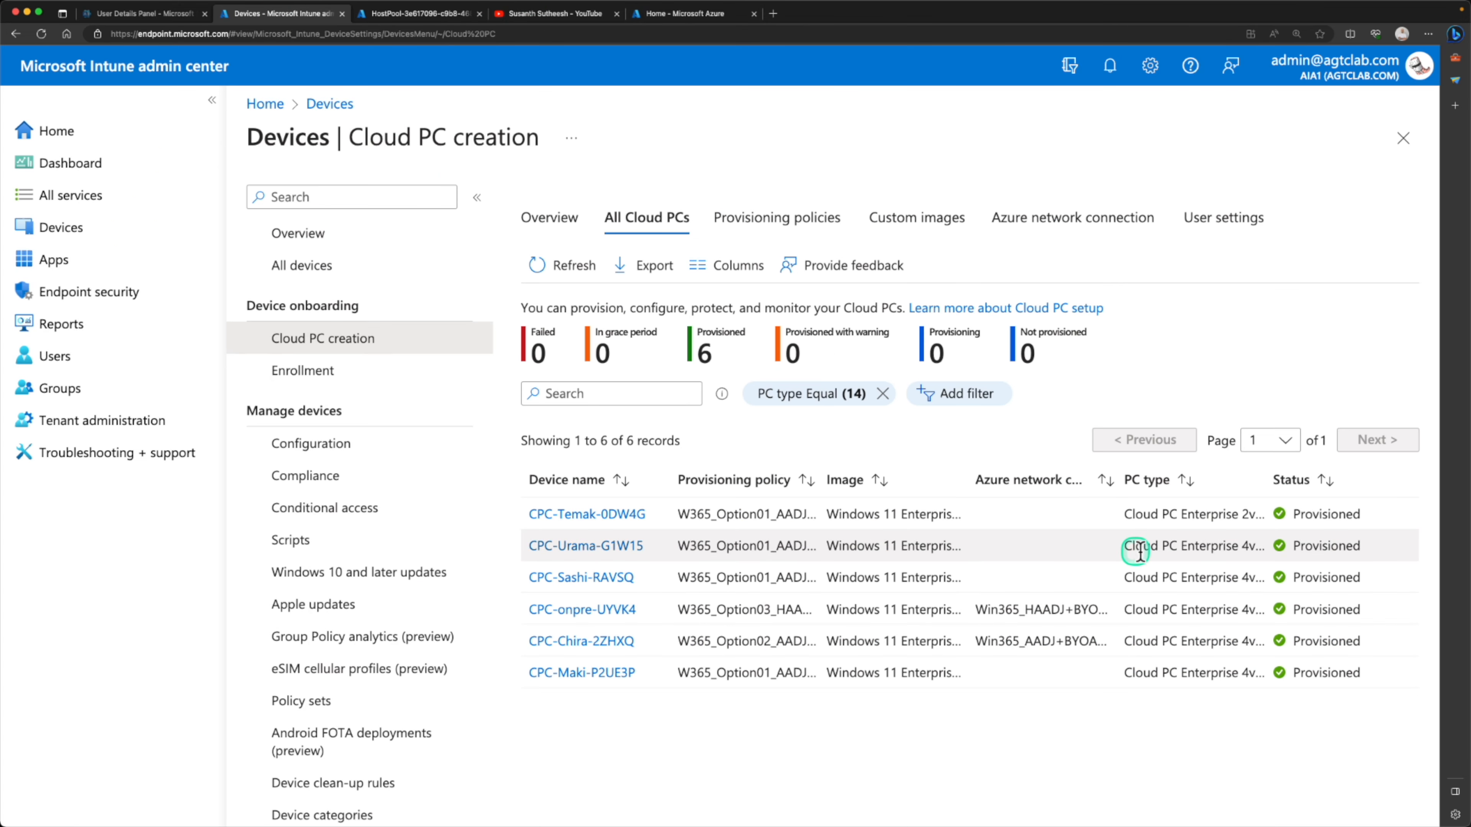
pyautogui.hscroll(5, 984, 555)
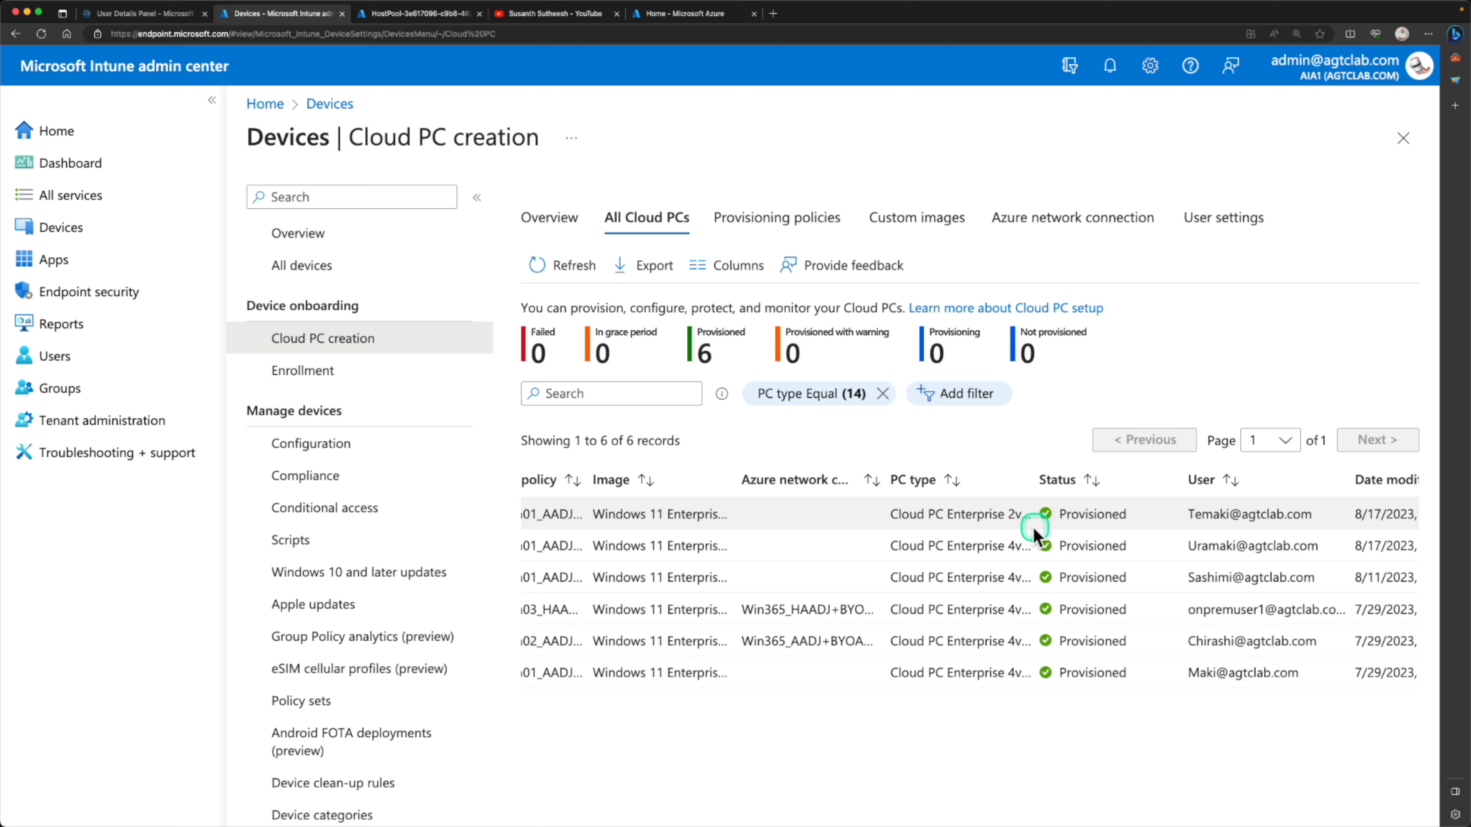
# Match each Cloud PC's device name and provisioning policy with its status and assigned user in the Cloud PC list
pyautogui.hscroll(-5, 1036, 526)
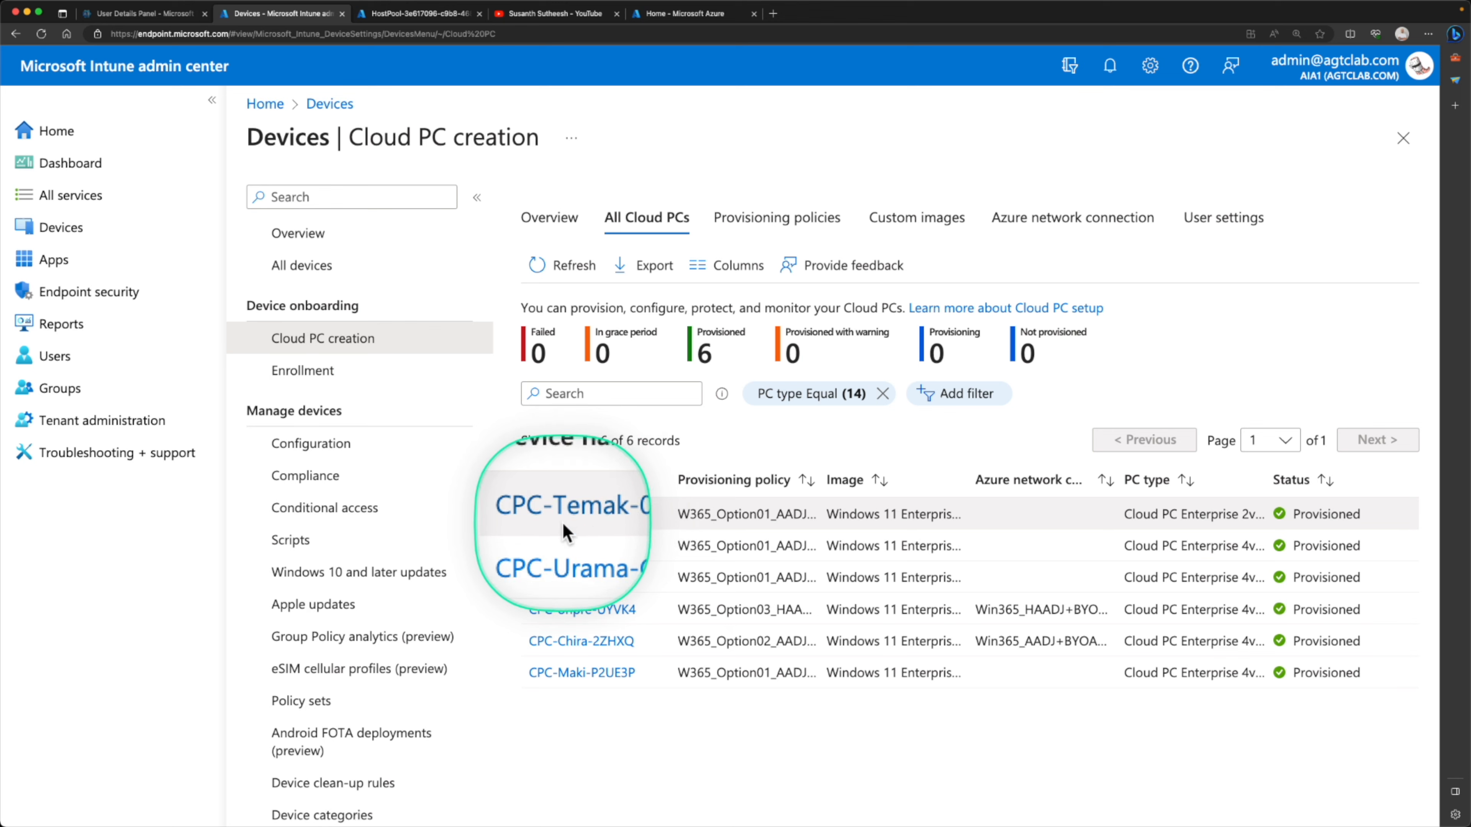
pyautogui.hscroll(5, 839, 522)
pyautogui.hscroll(-5, 839, 522)
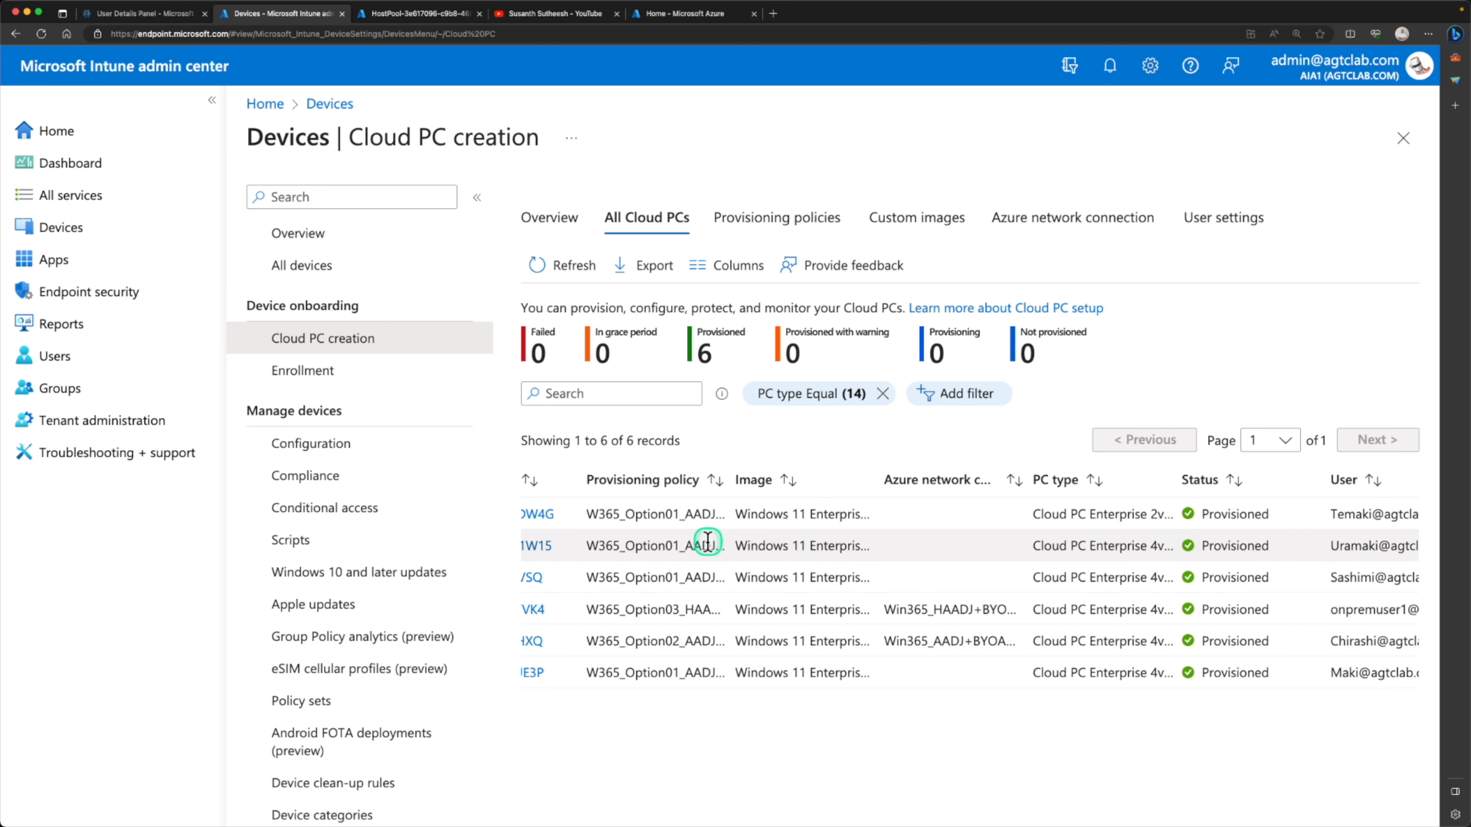
pyautogui.hscroll(-2, 707, 542)
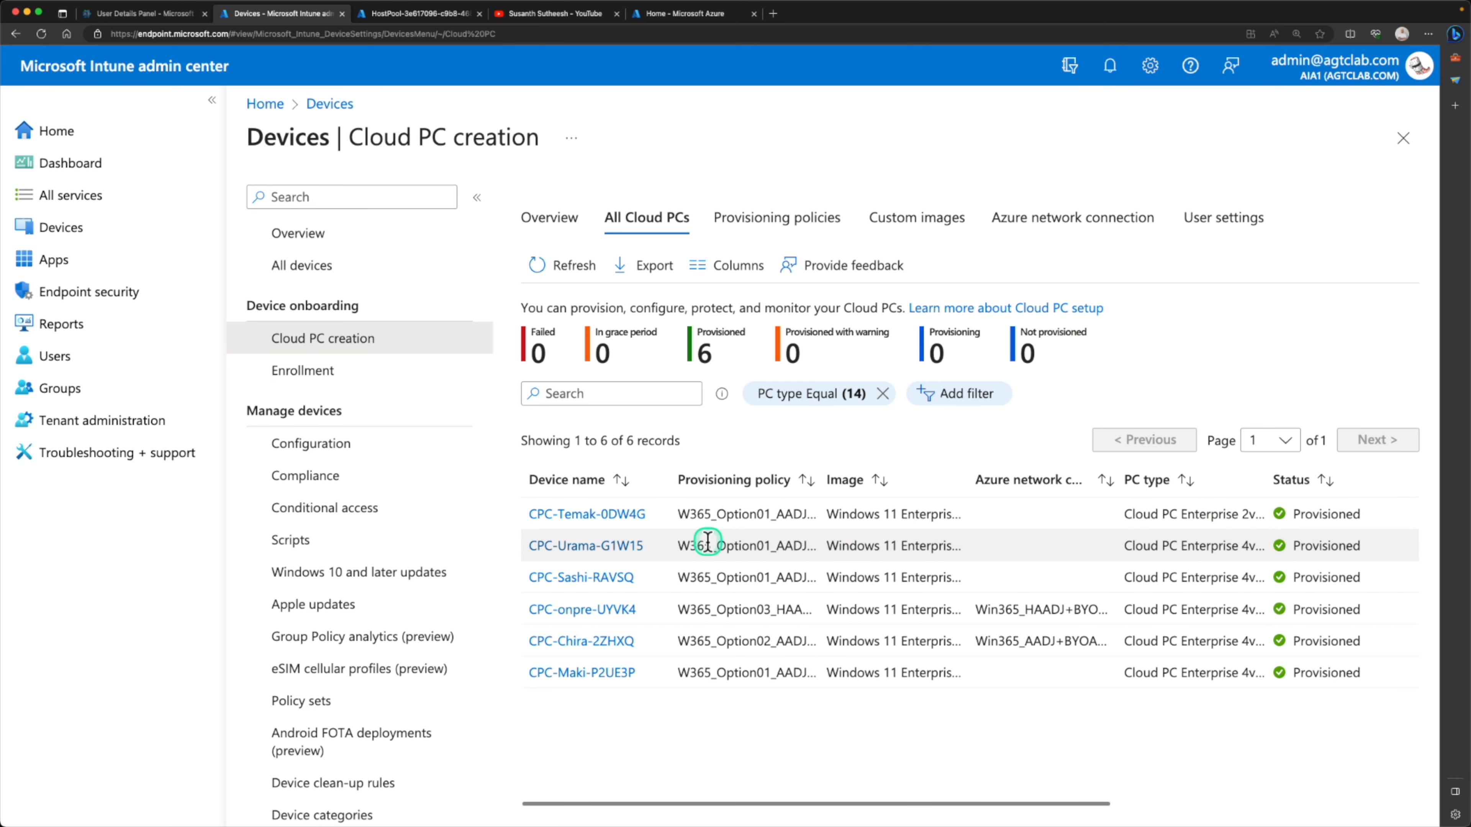
# Switch to the Azure portal, open the deployed host pool resource and review the virtual machine and session figures in its overview
pyautogui.click(428, 14)
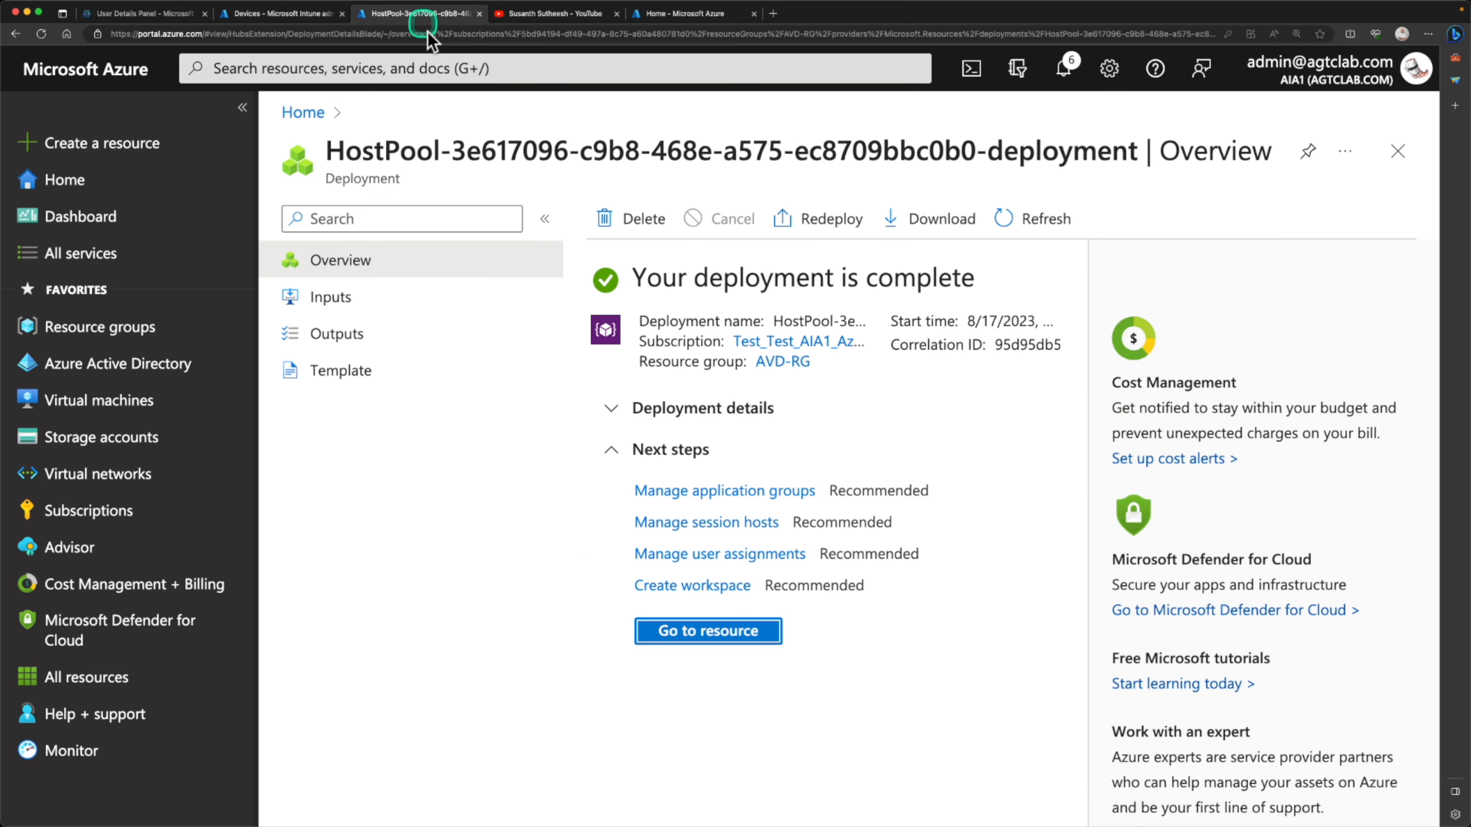
pyautogui.click(706, 635)
pyautogui.scroll(-6, 757, 590)
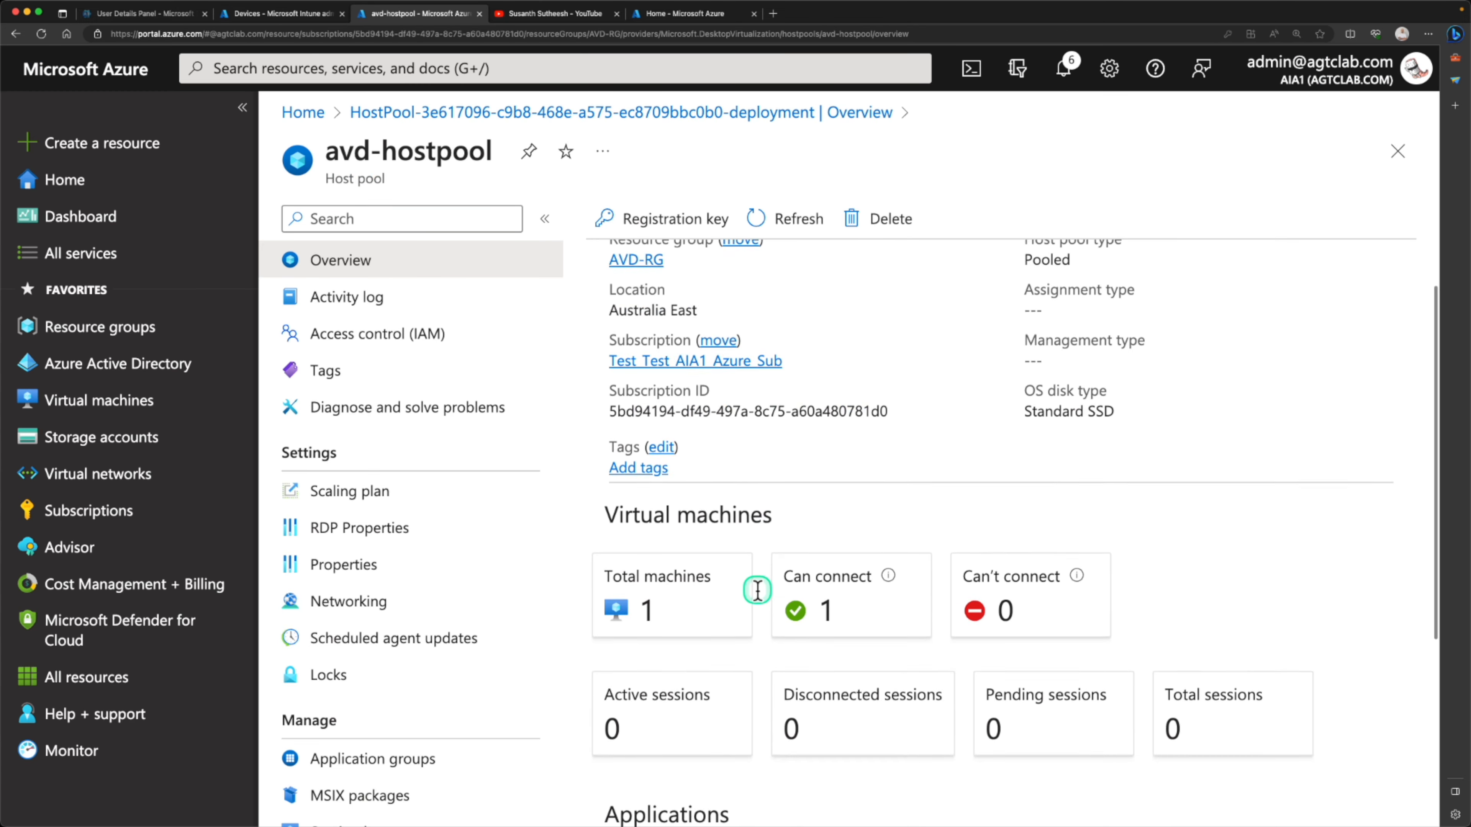
pyautogui.scroll(6, 759, 599)
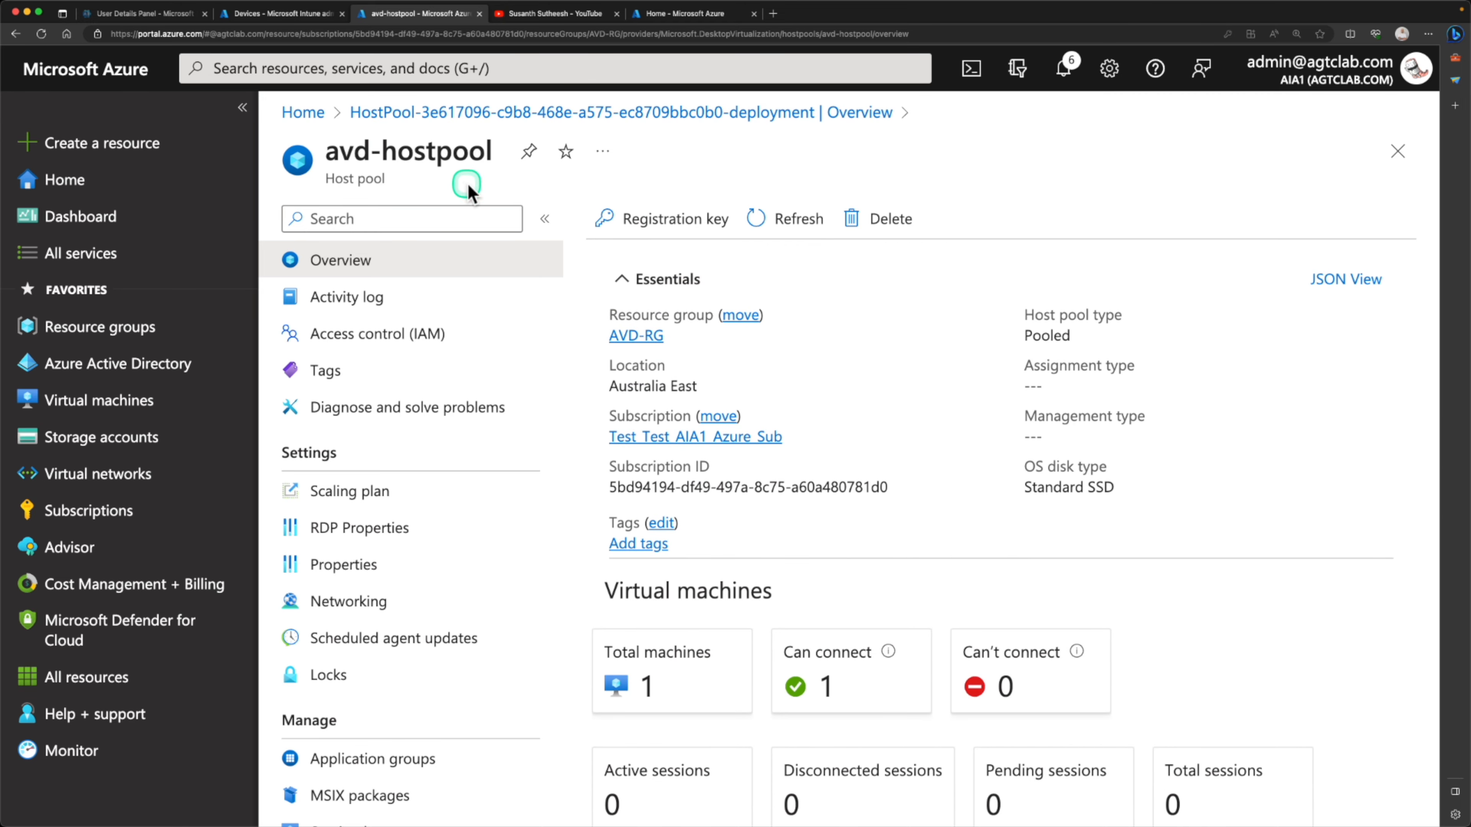
# List all Azure Active Directory devices, sort them by registration date with the newest first, and review the new devices' join details
pyautogui.click(266, 16)
pyautogui.click(645, 17)
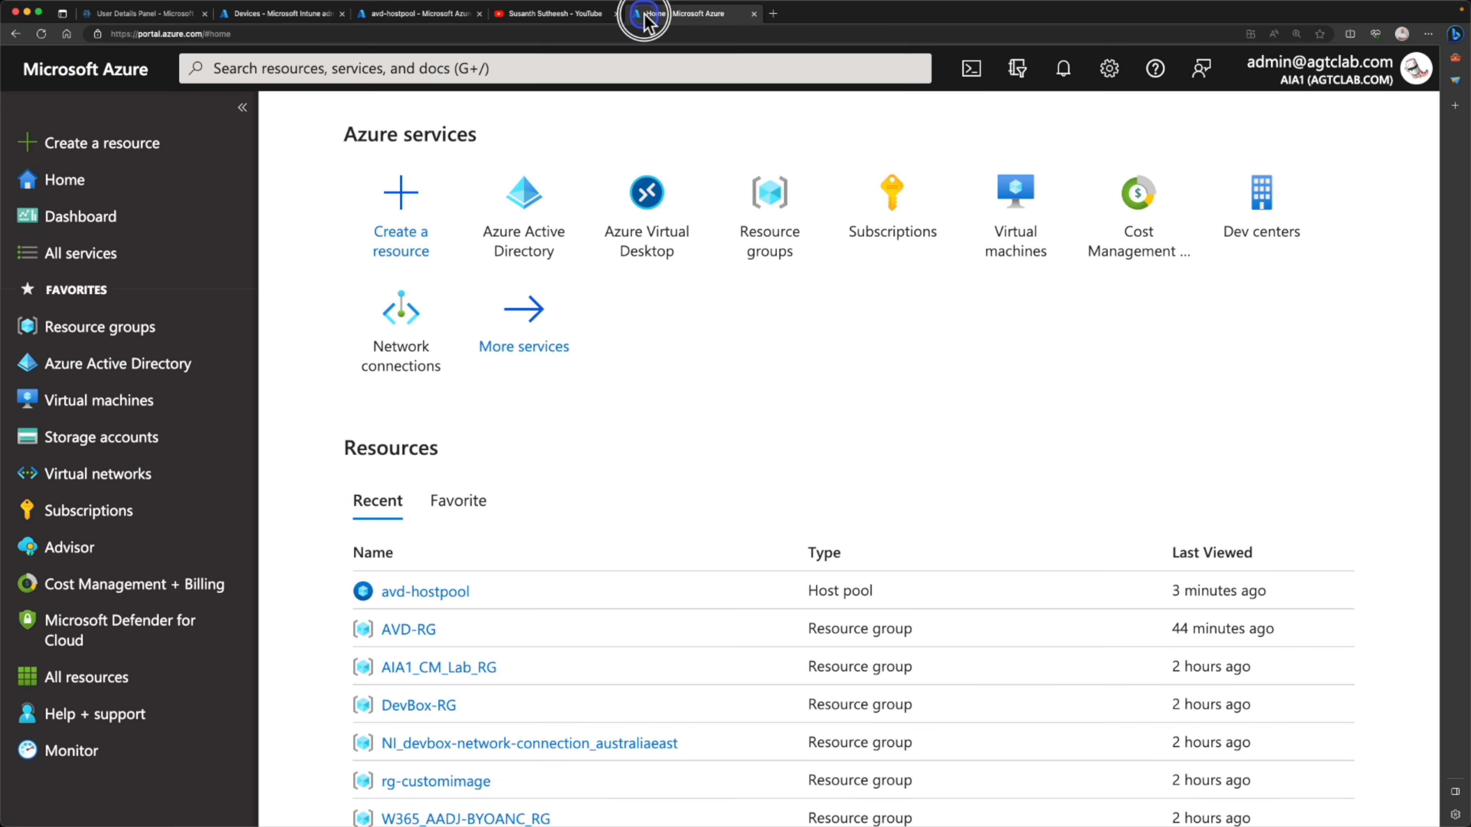
pyautogui.click(535, 211)
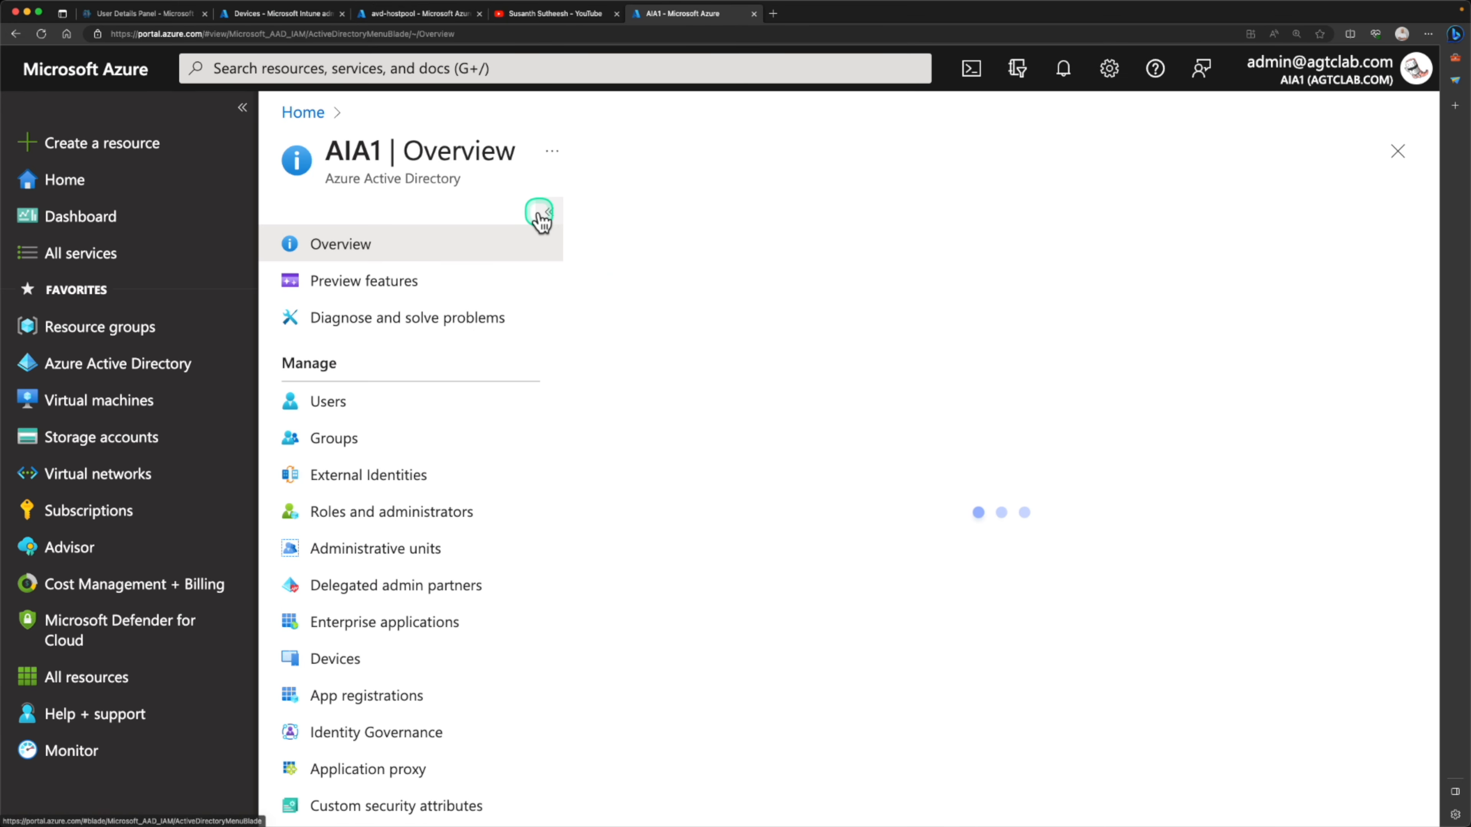
pyautogui.click(366, 657)
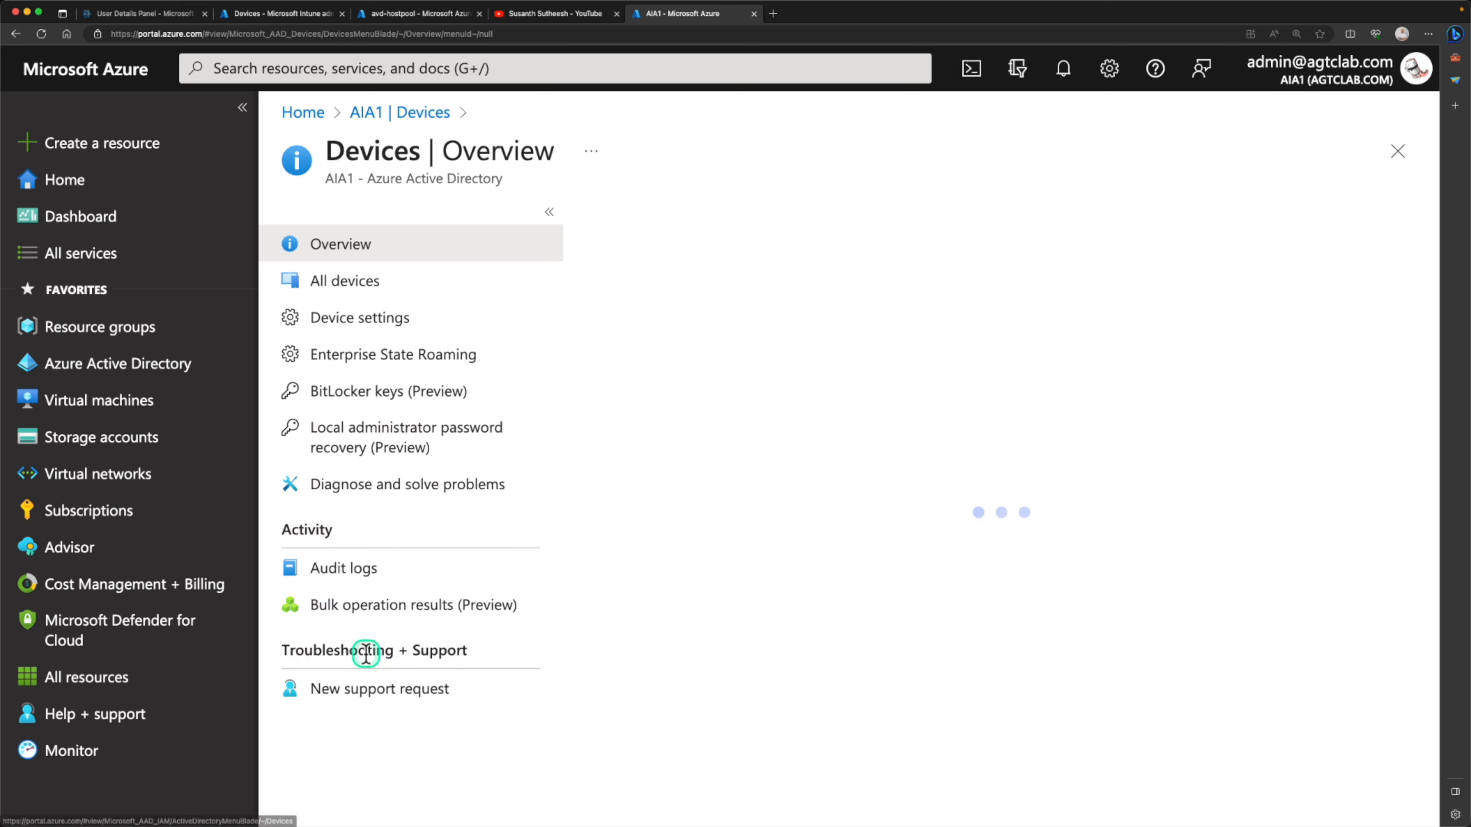
pyautogui.click(413, 284)
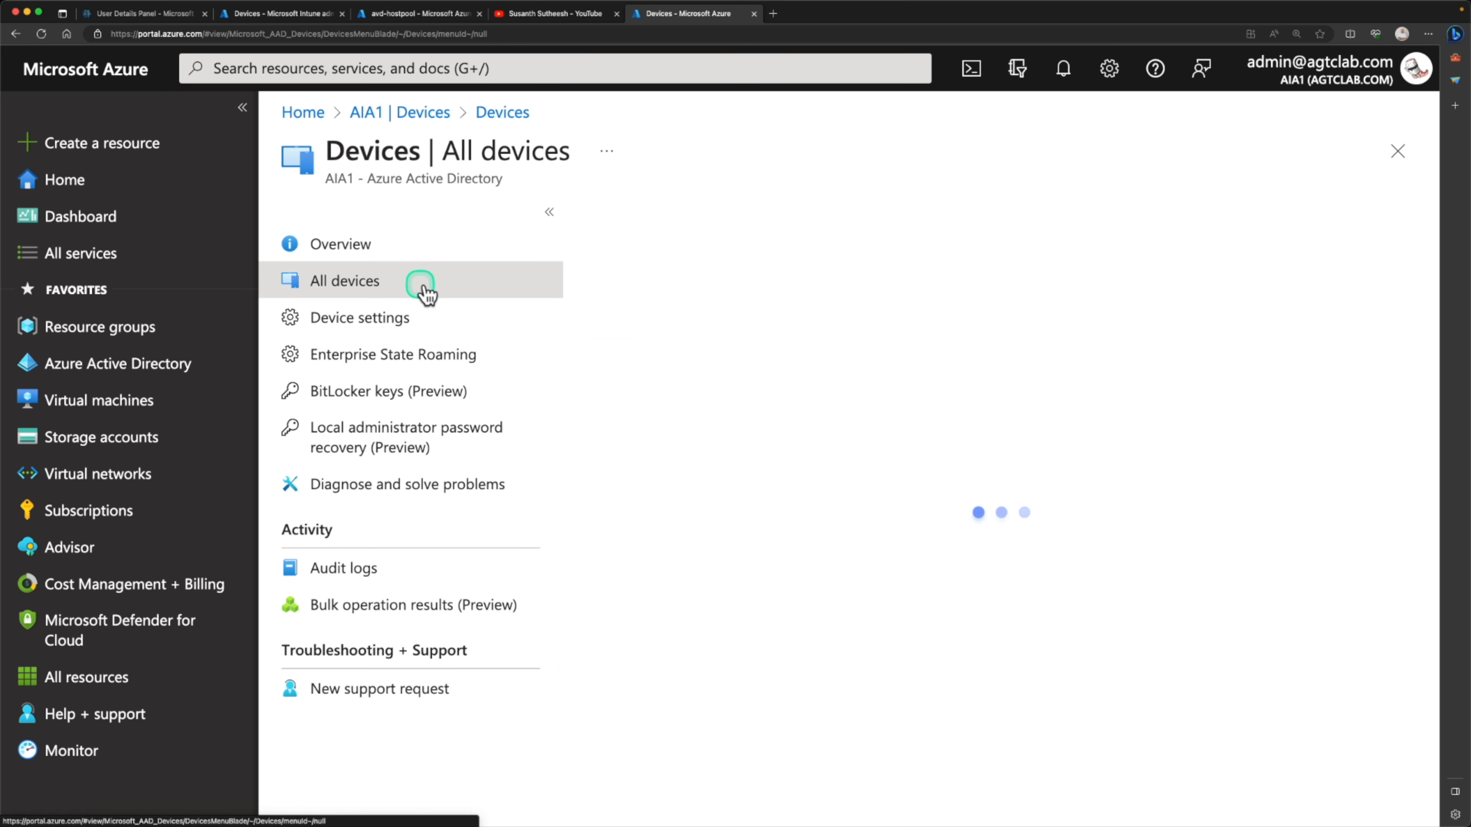
pyautogui.hscroll(10, 891, 492)
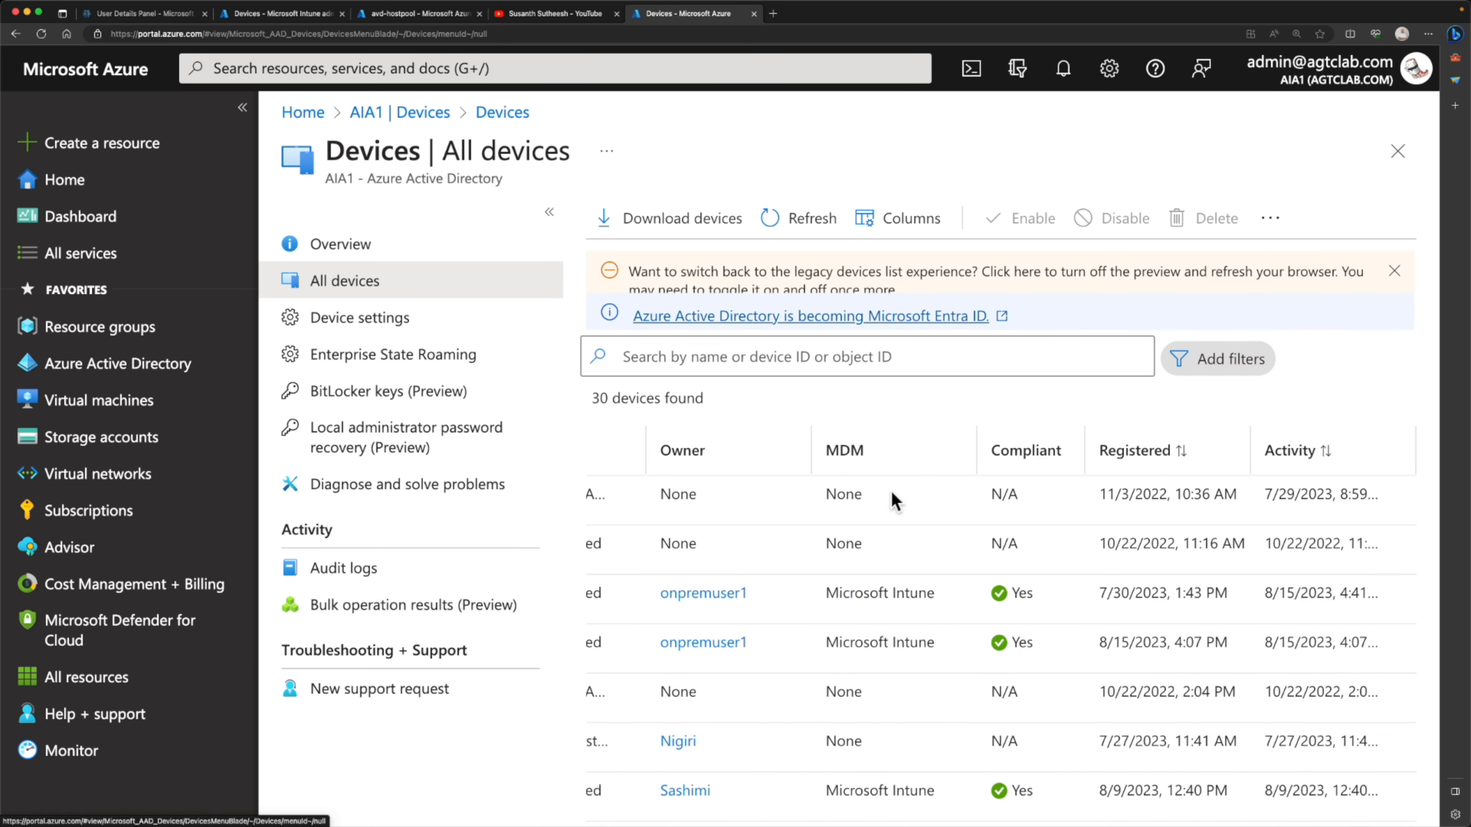
pyautogui.click(1169, 450)
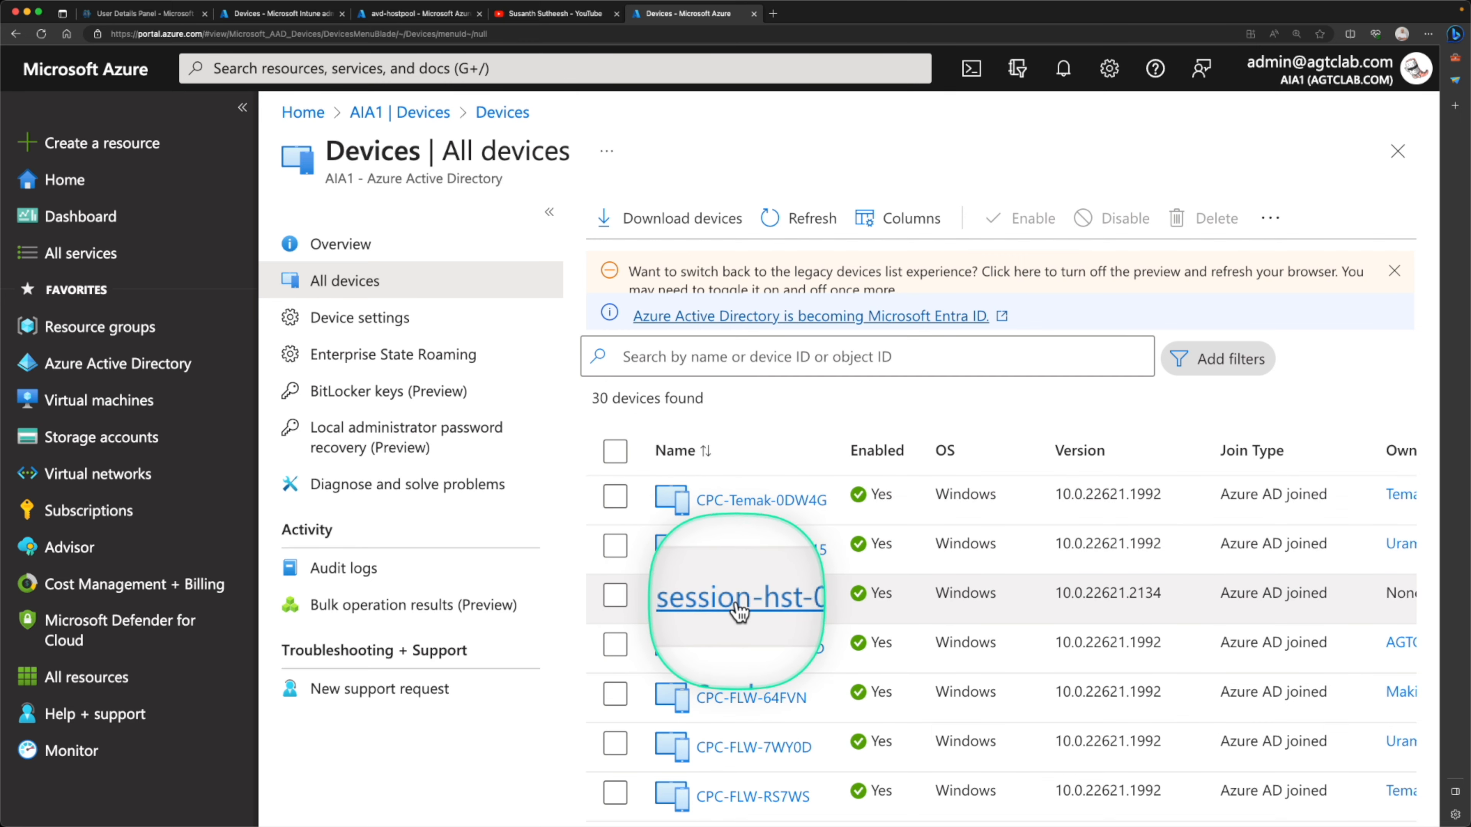
pyautogui.hscroll(5, 878, 595)
pyautogui.hscroll(-5, 879, 593)
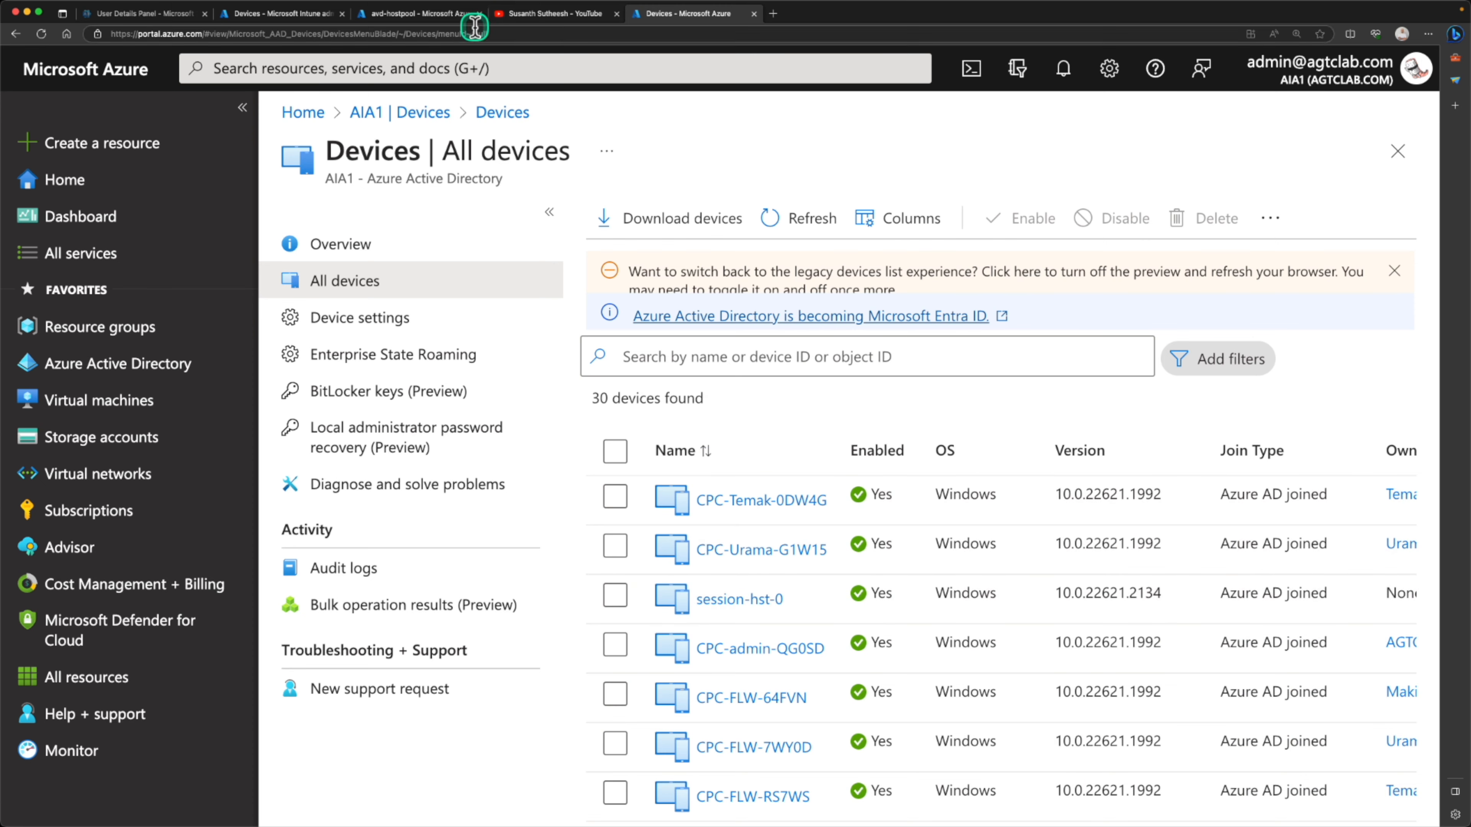
# Return to Intune, list all devices and sort them by last check-in with the most recent first
pyautogui.click(222, 16)
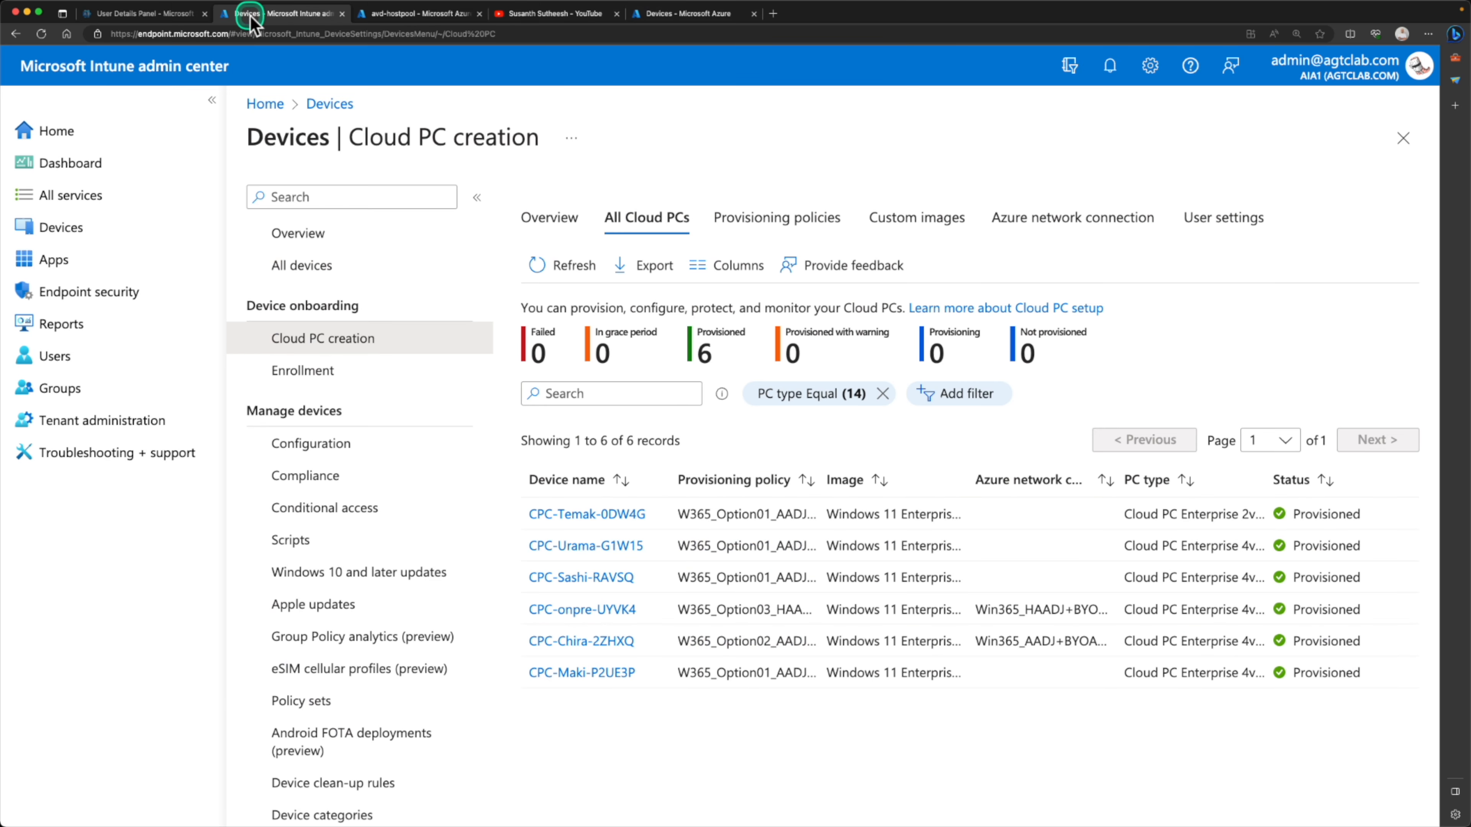
pyautogui.click(88, 235)
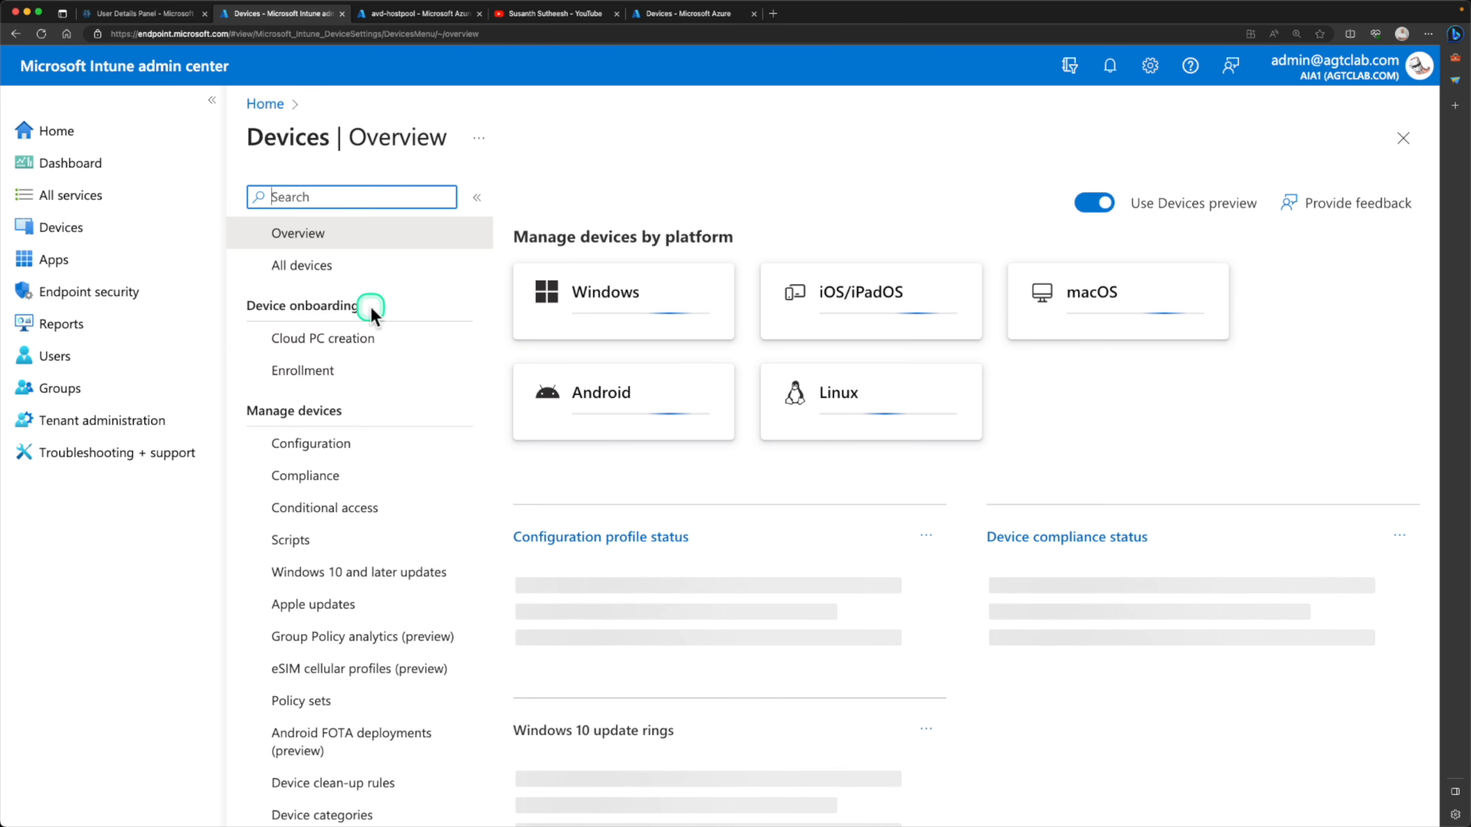
pyautogui.click(345, 268)
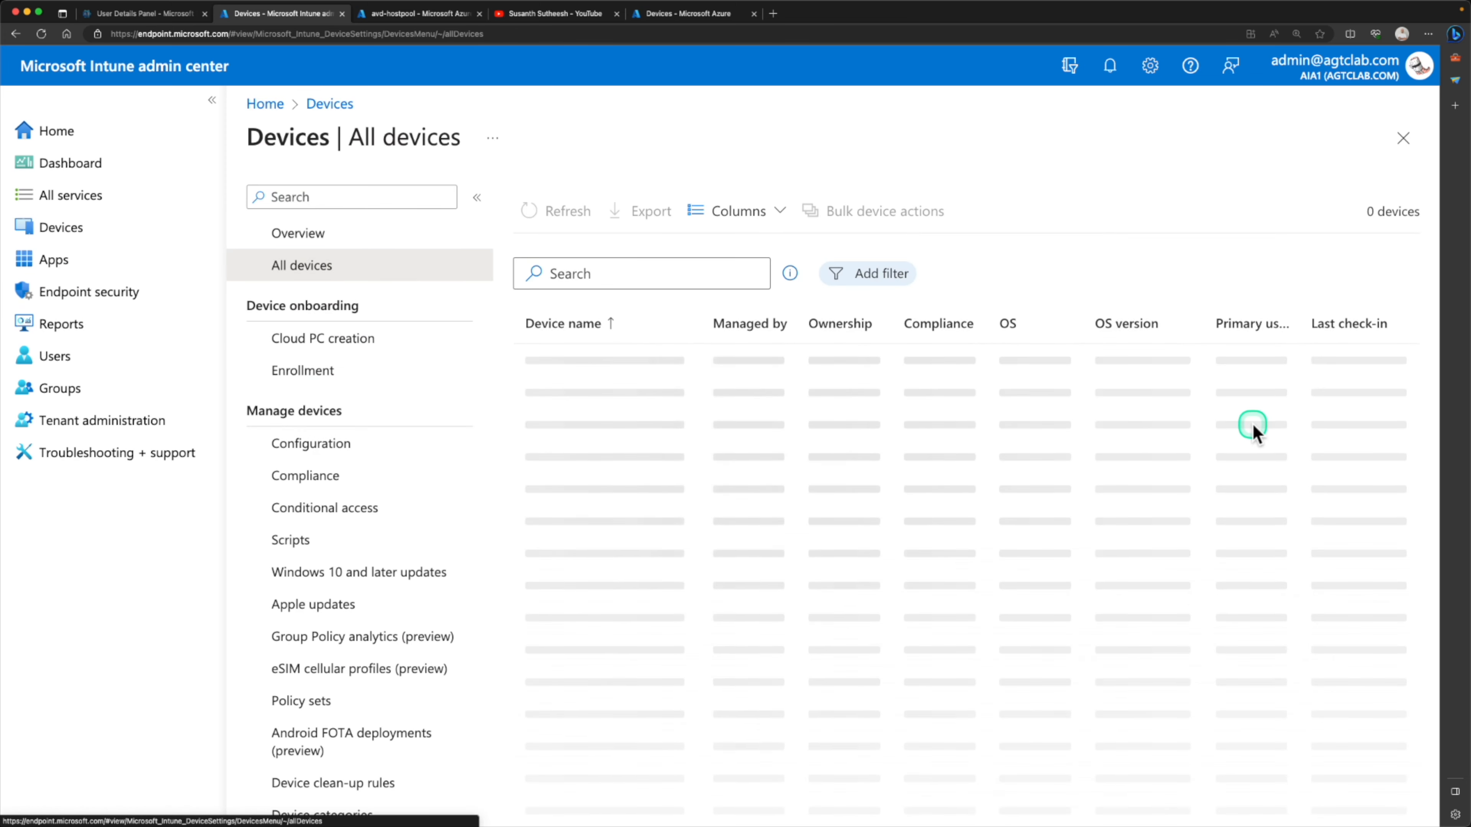
pyautogui.click(1355, 324)
pyautogui.click(1355, 322)
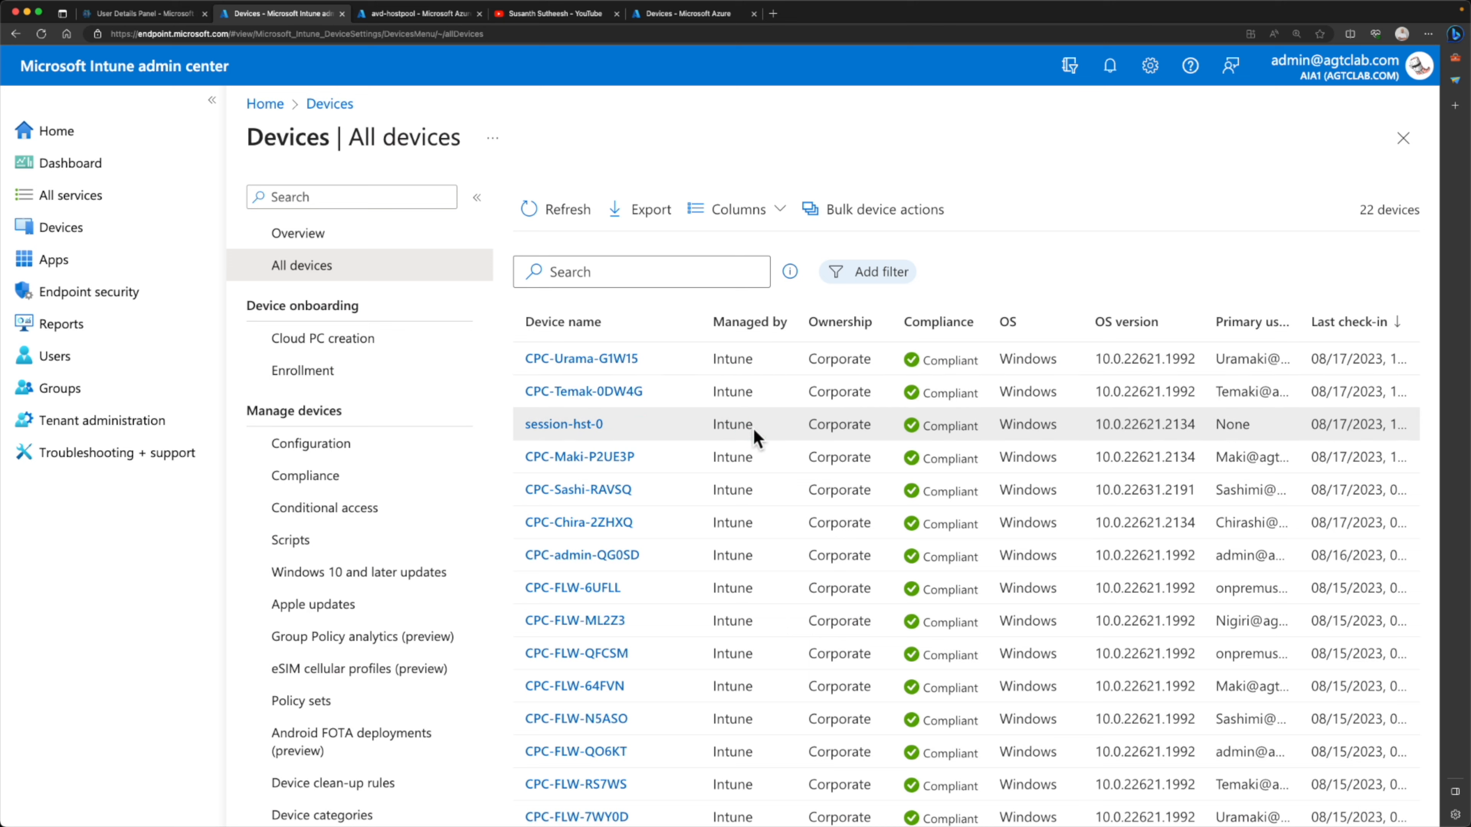
pyautogui.click(532, 276)
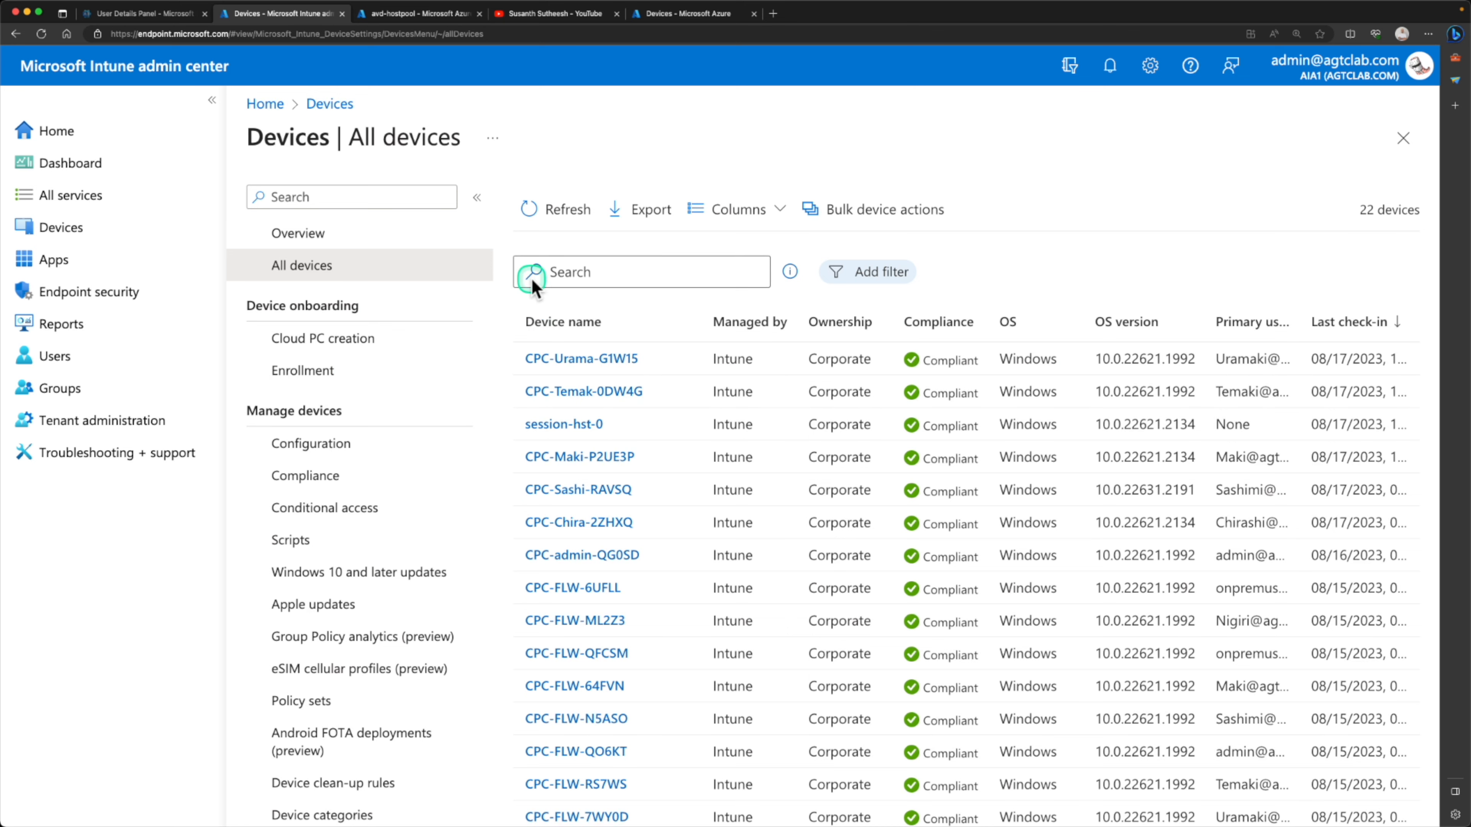
# Return to avd-hostpool in the Azure portal and open the assignments of its application group avd-hostpool-DAG
pyautogui.click(426, 14)
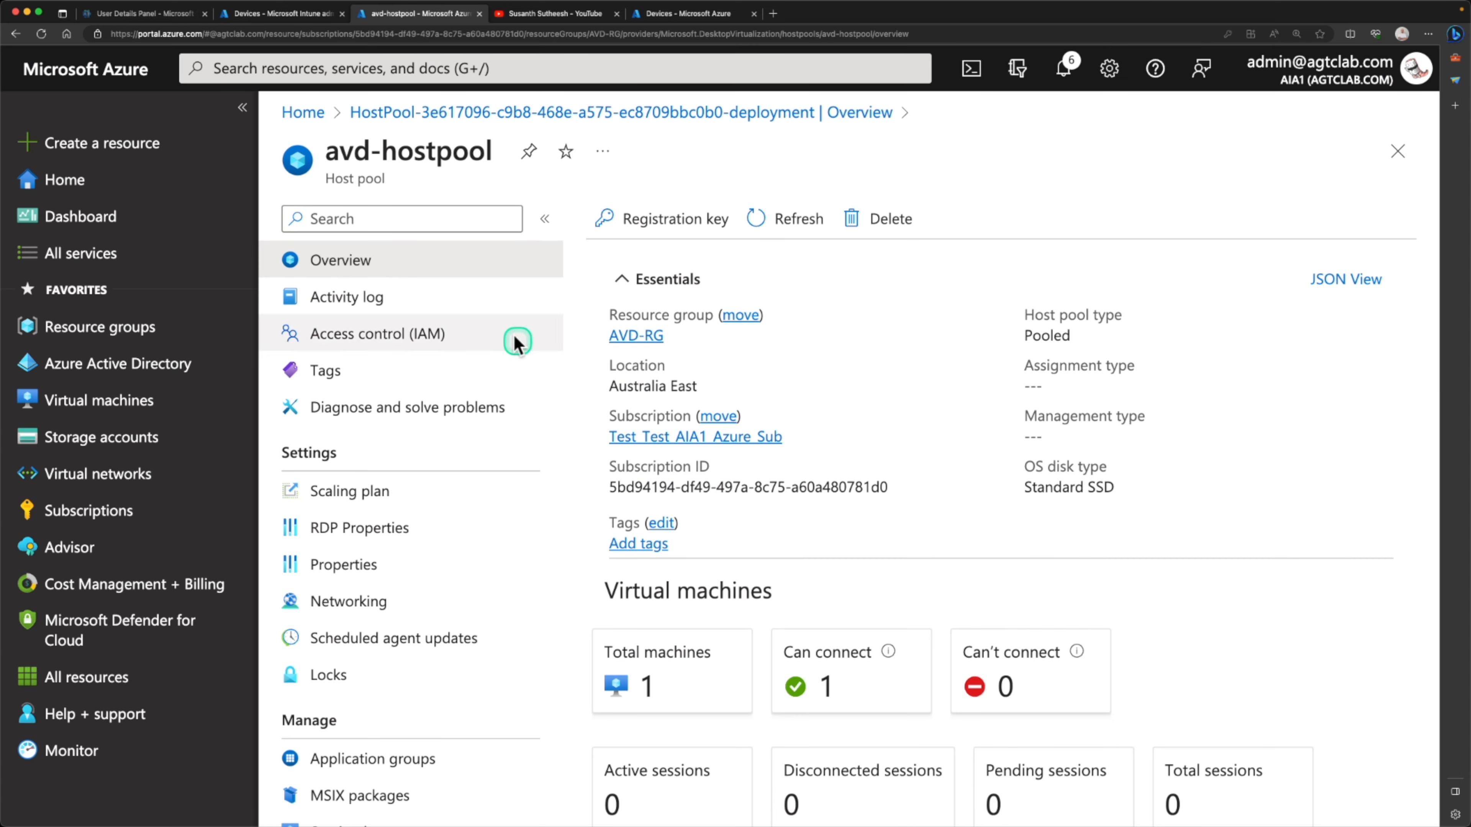
pyautogui.scroll(-5, 686, 535)
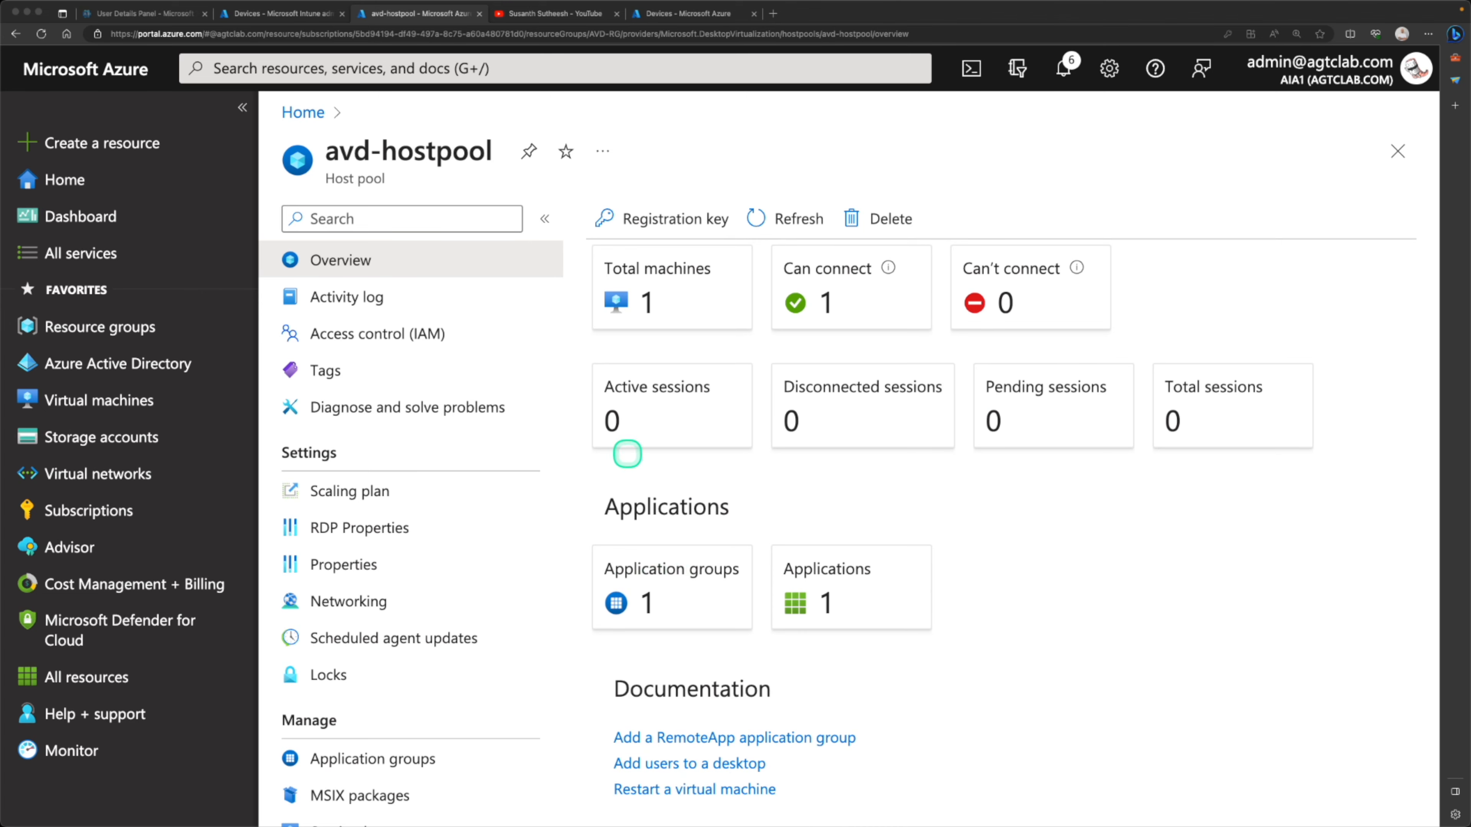
pyautogui.scroll(5, 751, 503)
pyautogui.scroll(-2, 751, 504)
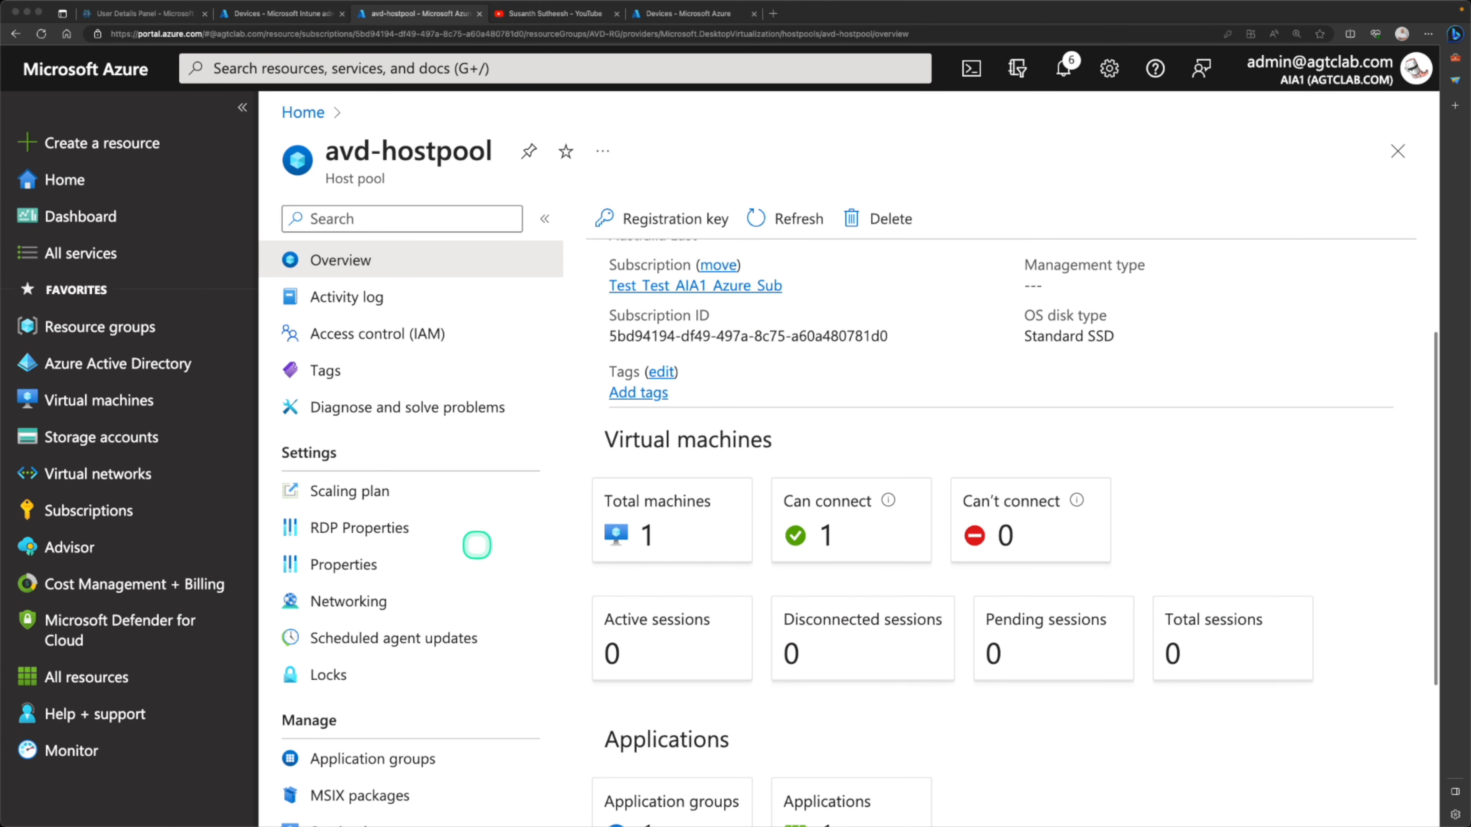
pyautogui.scroll(-3, 461, 542)
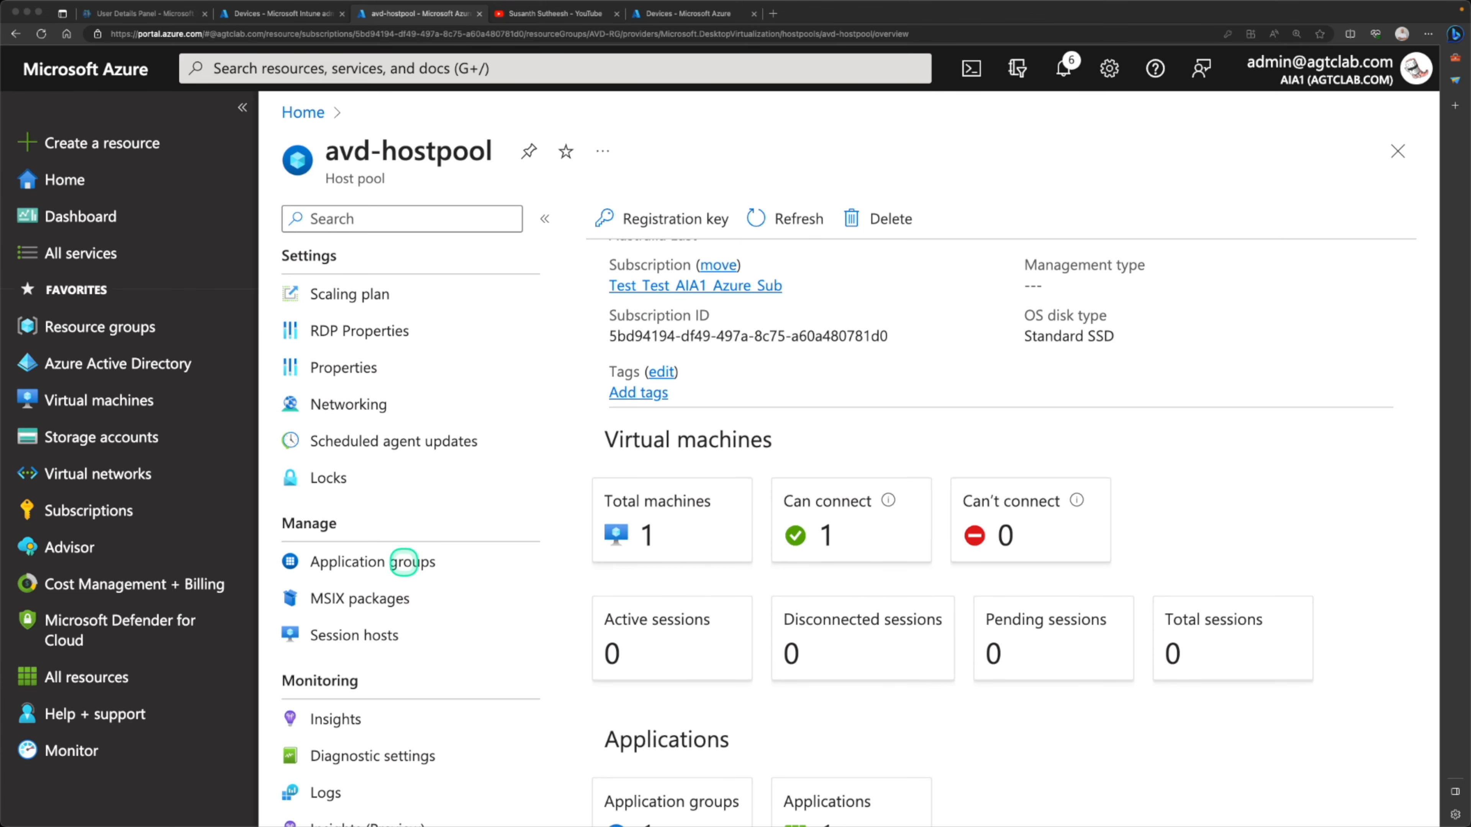
pyautogui.click(400, 563)
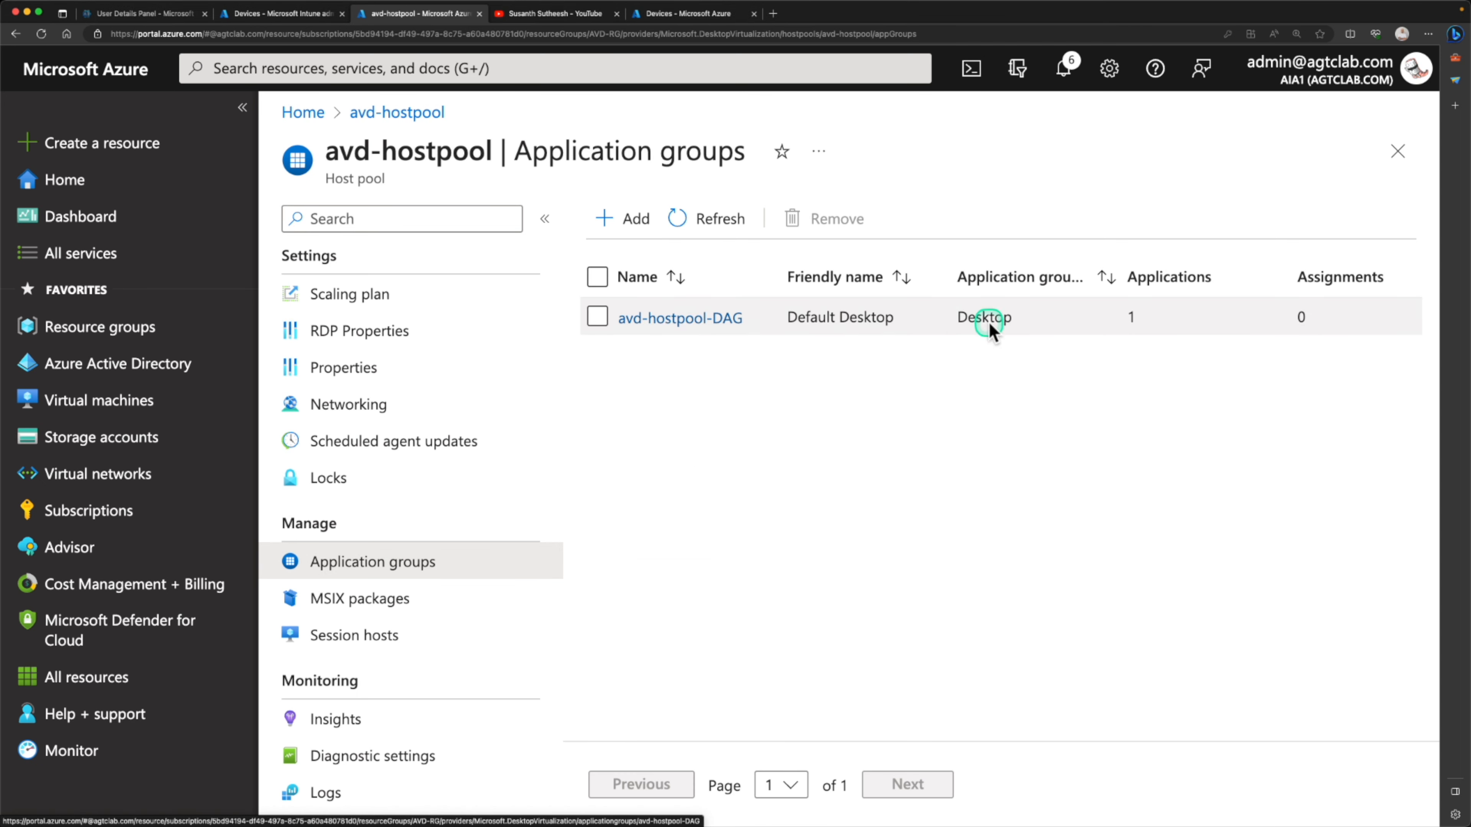
pyautogui.click(654, 318)
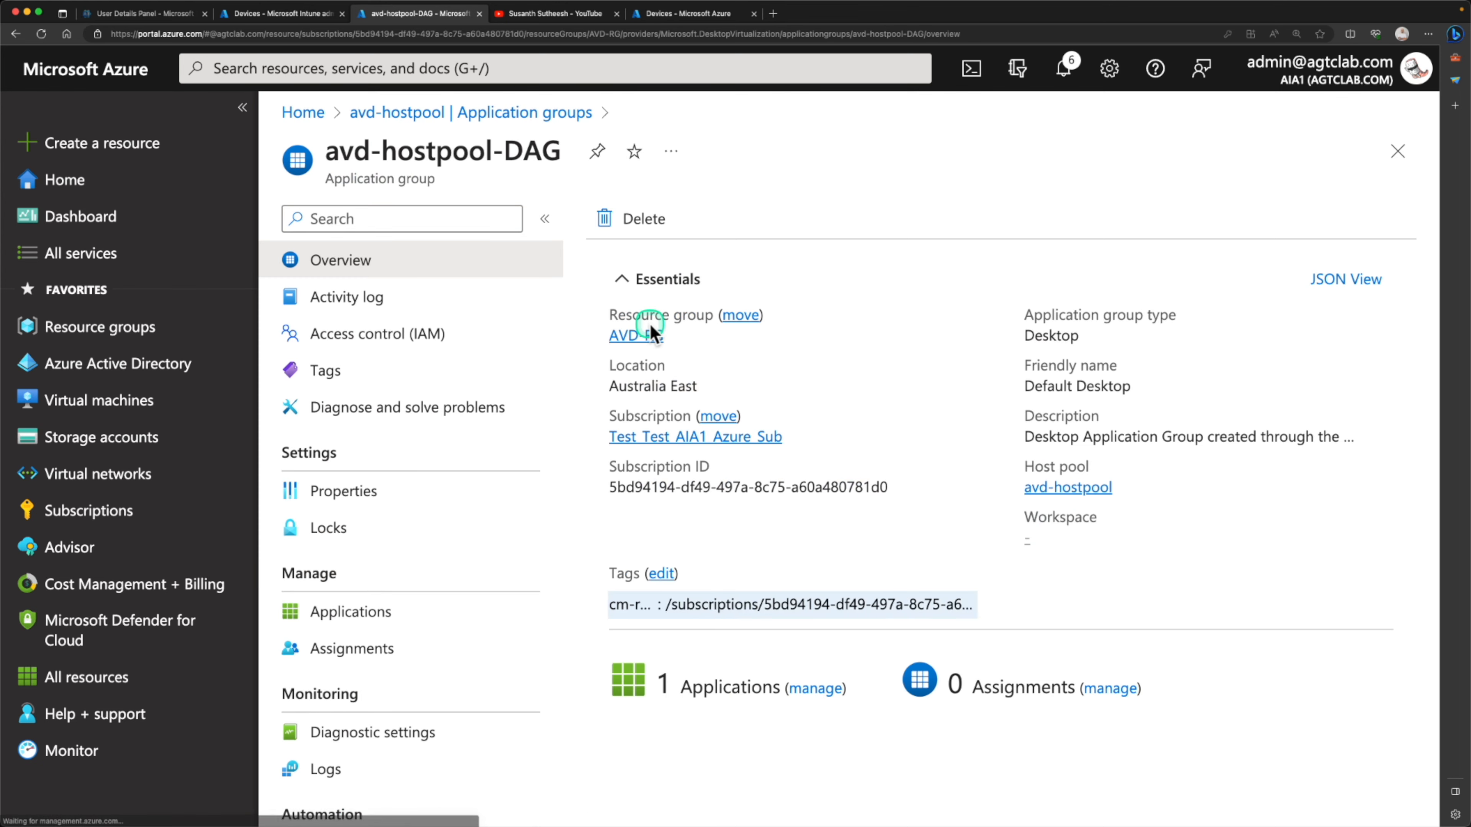
pyautogui.click(372, 644)
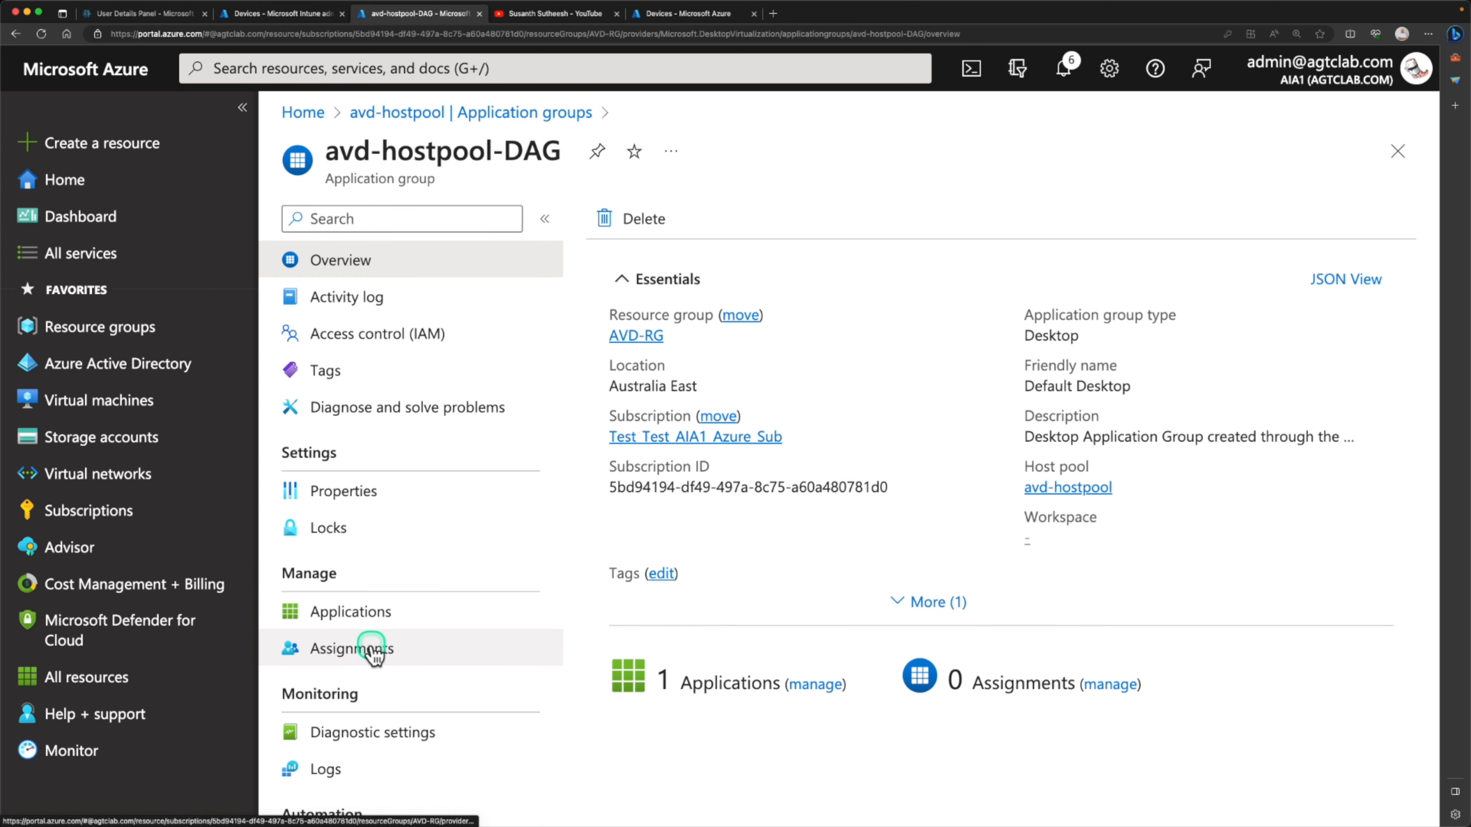
# Assign the last two users in the user list to the avd-hostpool-DAG application group
pyautogui.click(637, 220)
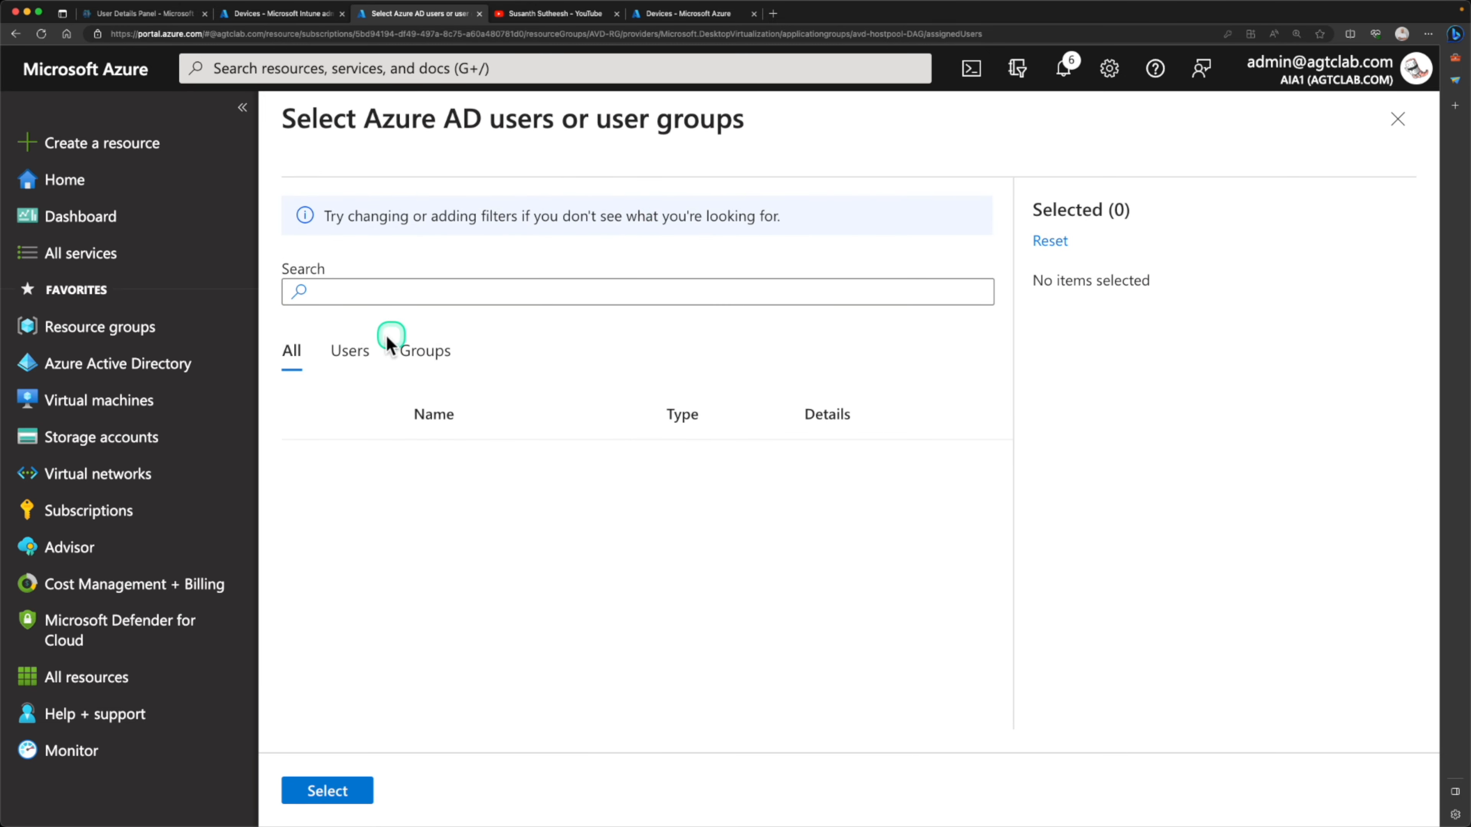
pyautogui.click(352, 351)
pyautogui.scroll(-5, 454, 585)
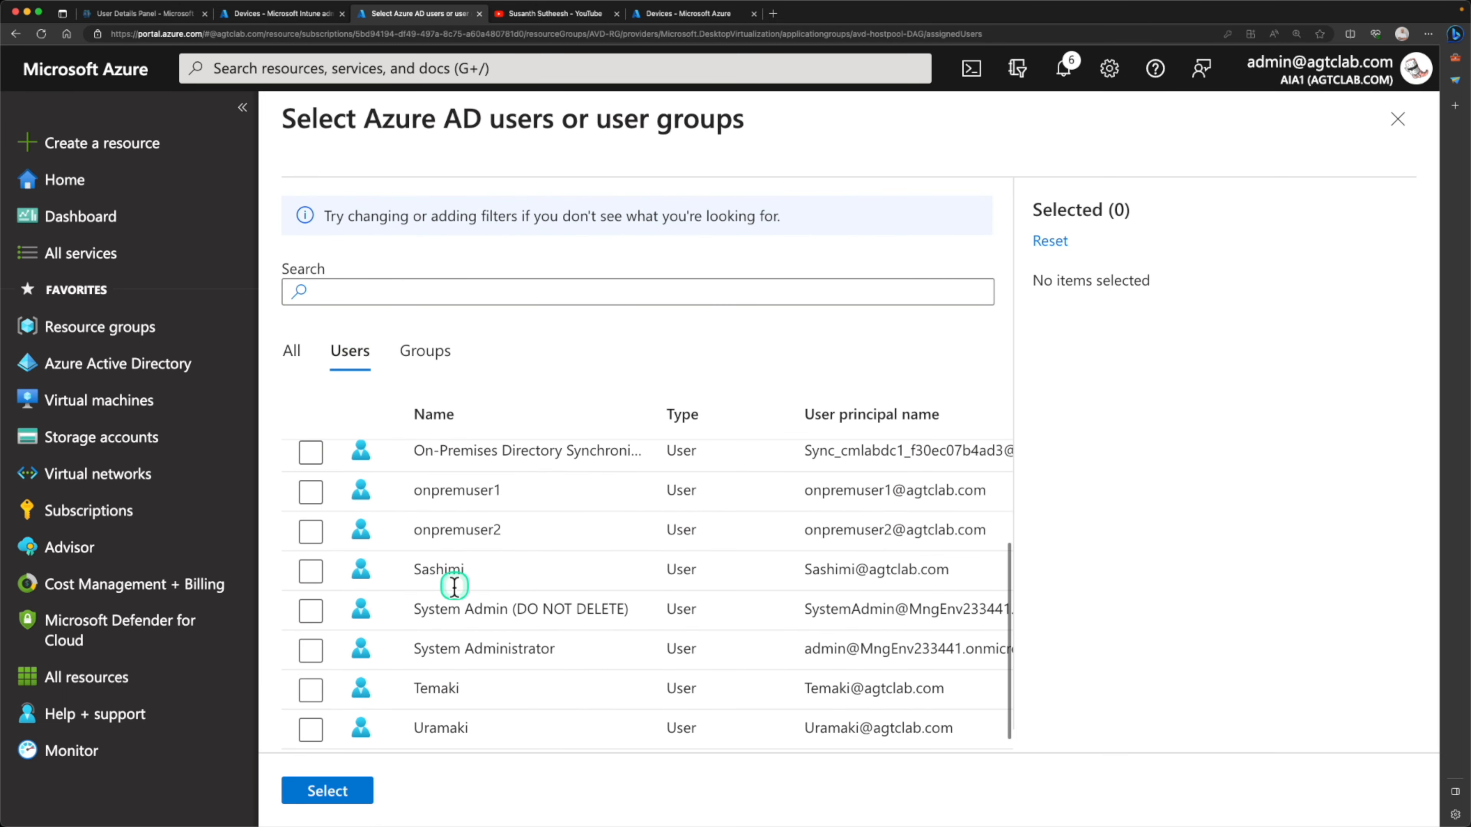
pyautogui.click(310, 689)
pyautogui.click(310, 729)
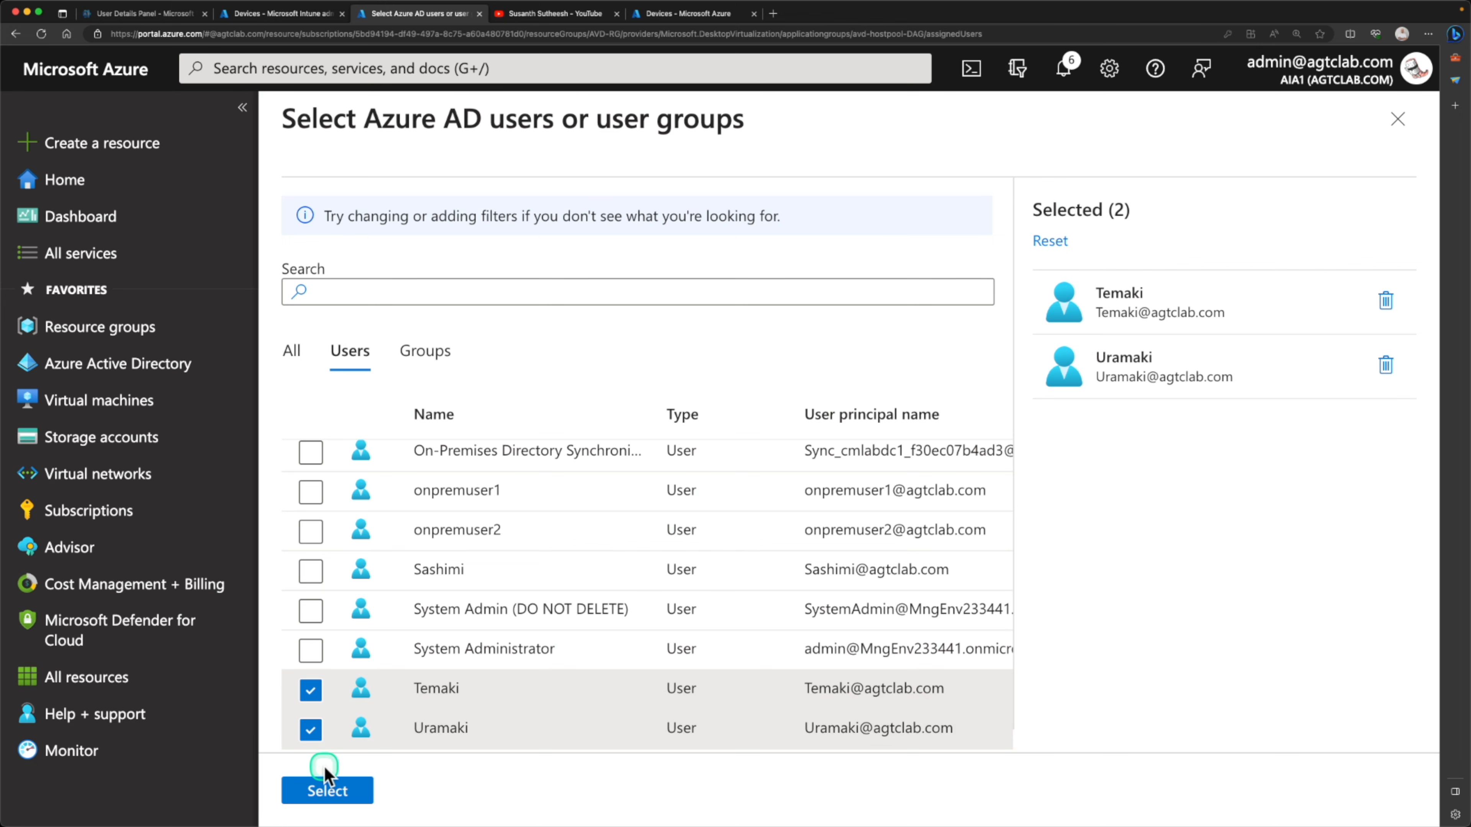
pyautogui.click(328, 792)
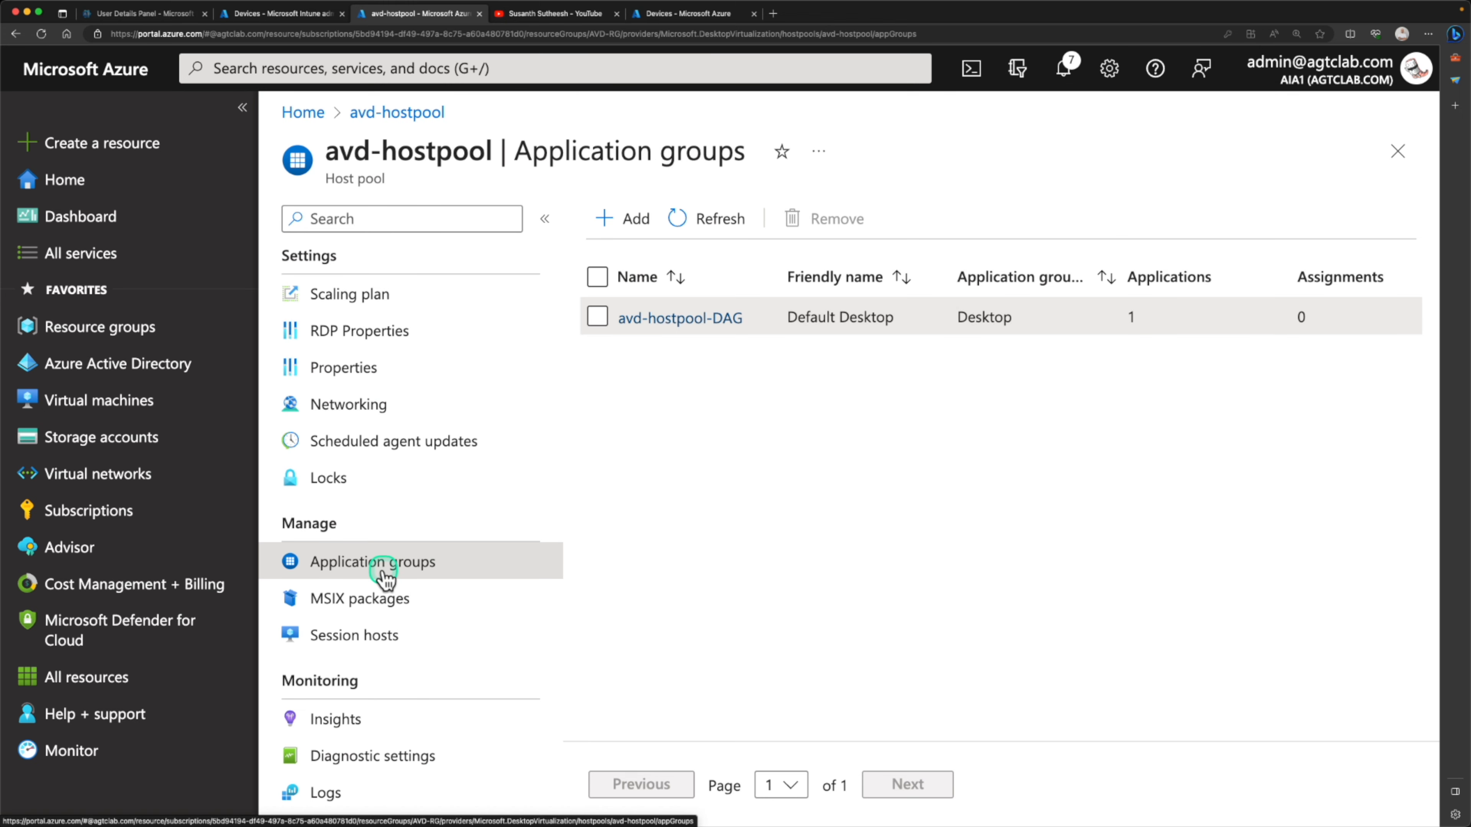
# Go back to the host pool's overview and review its virtual machines, sessions and applications
pyautogui.scroll(3, 401, 371)
pyautogui.click(408, 262)
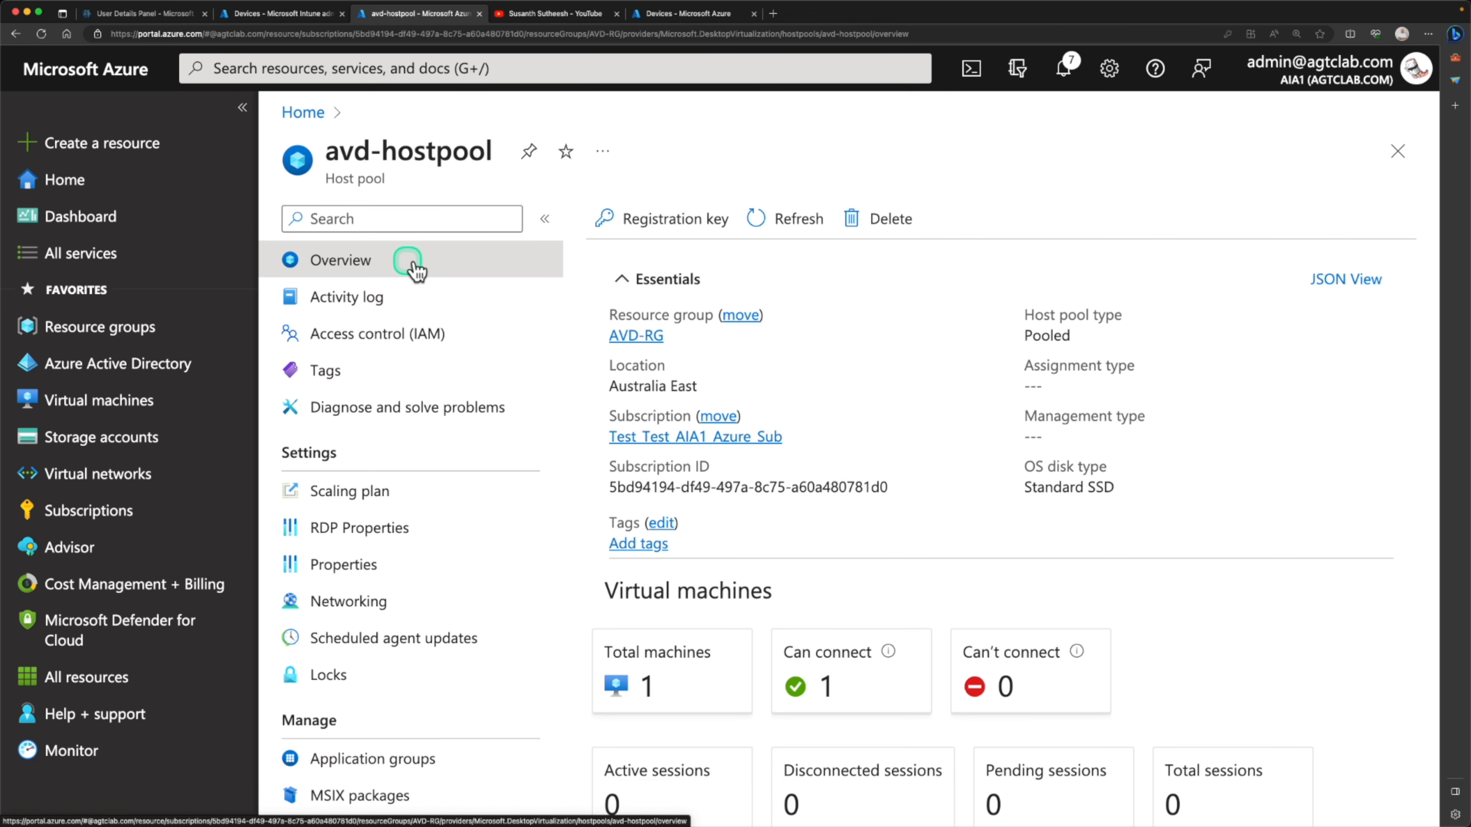
pyautogui.scroll(-6, 726, 519)
pyautogui.scroll(3, 726, 522)
pyautogui.scroll(-2, 725, 529)
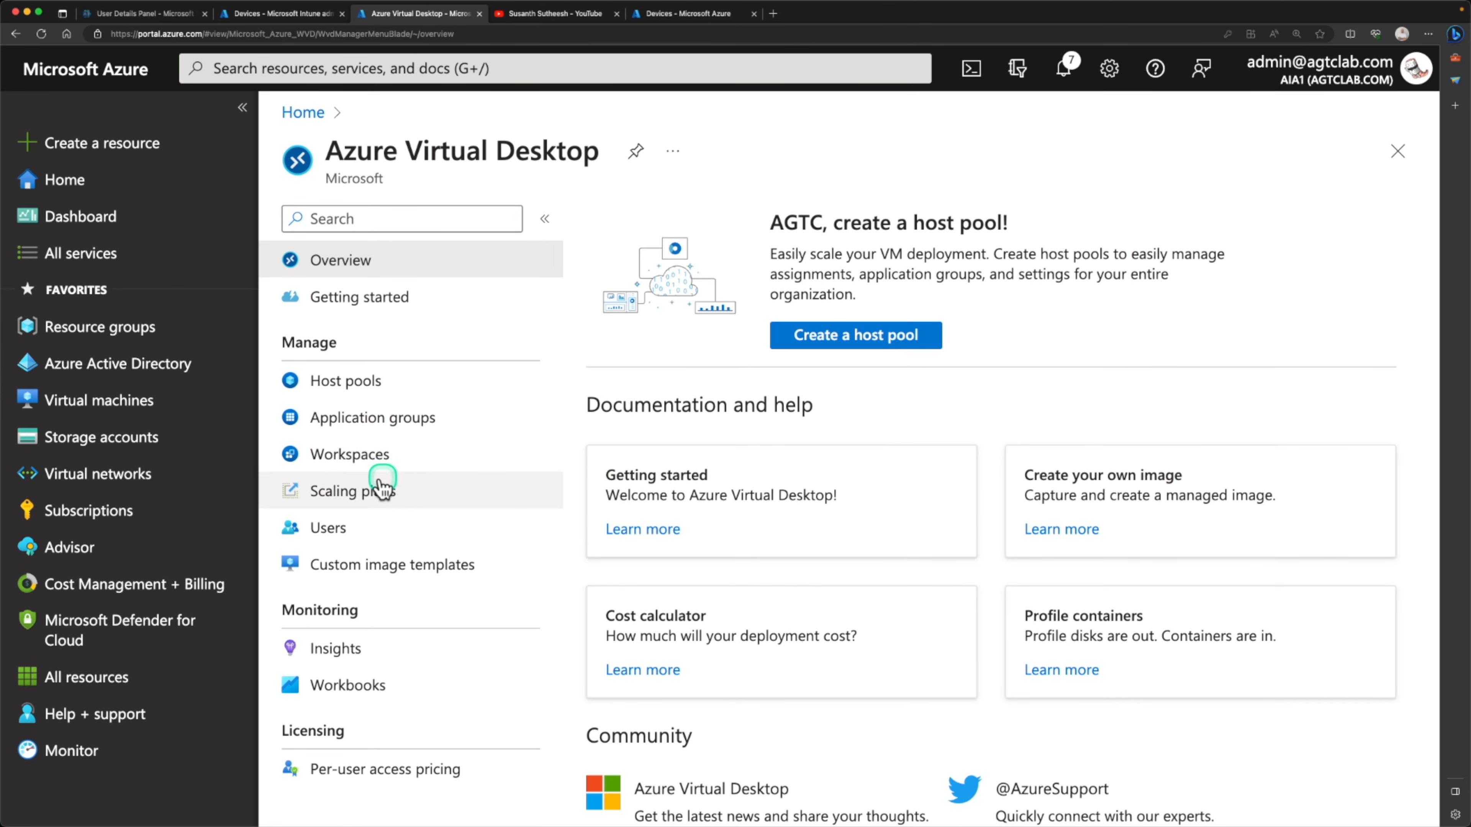
# Start a new Azure Virtual Desktop workspace in resource group AVD-RG, set its location to Australia East, and continue to the application group settings
pyautogui.click(404, 463)
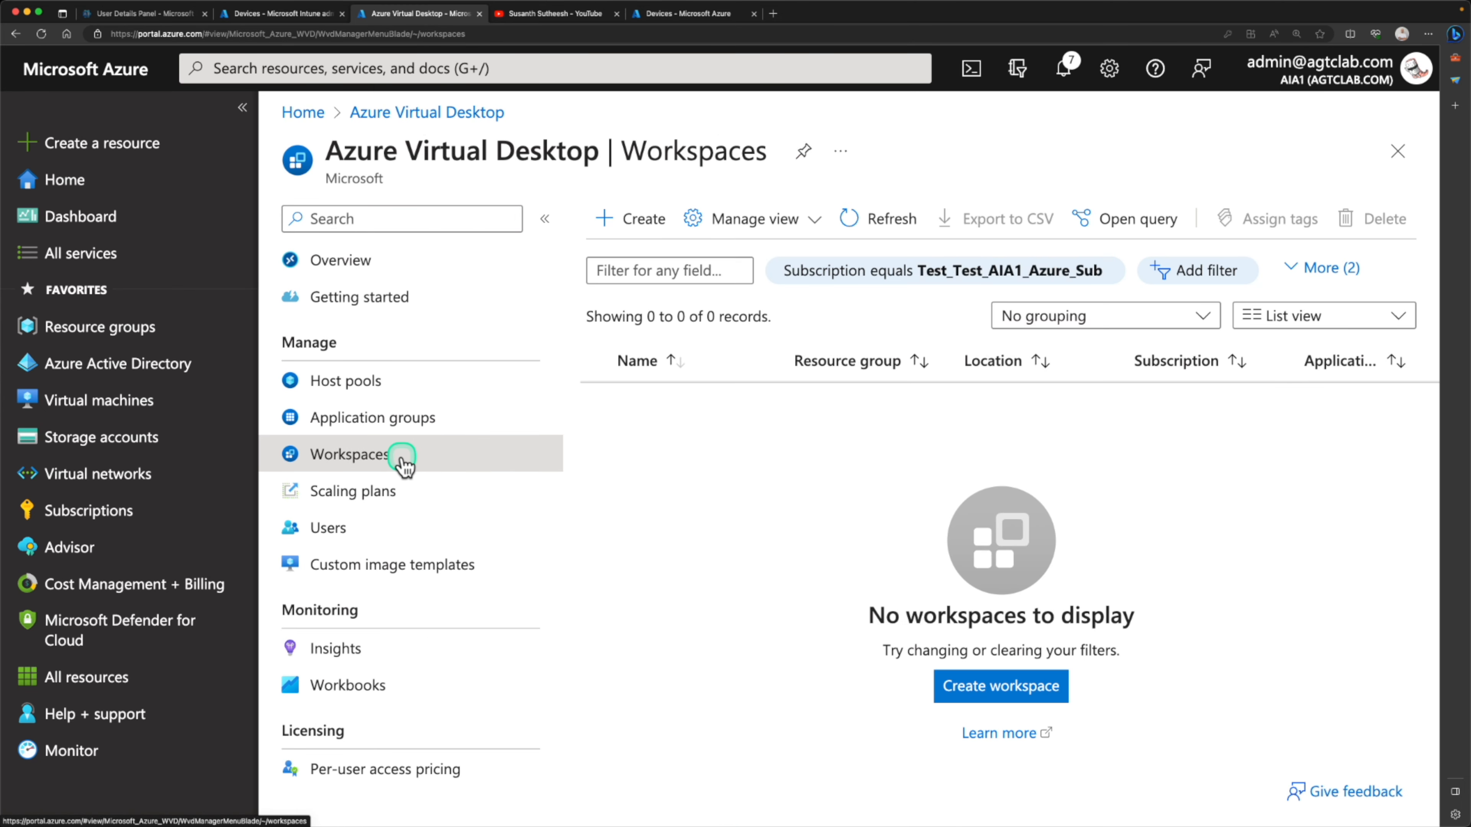
pyautogui.click(632, 223)
pyautogui.click(689, 459)
pyautogui.click(674, 187)
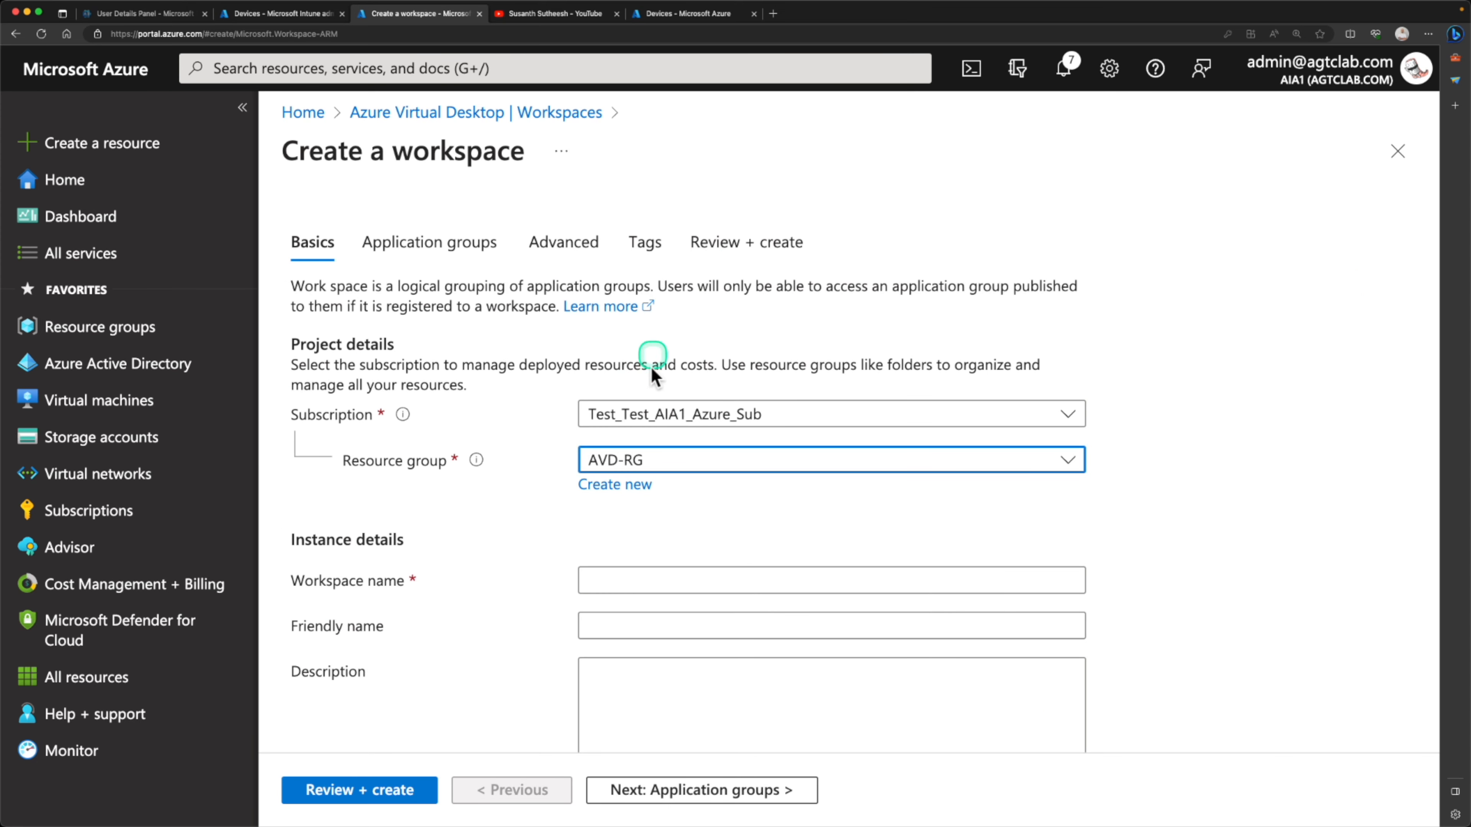
pyautogui.scroll(-2, 648, 486)
pyautogui.click(645, 482)
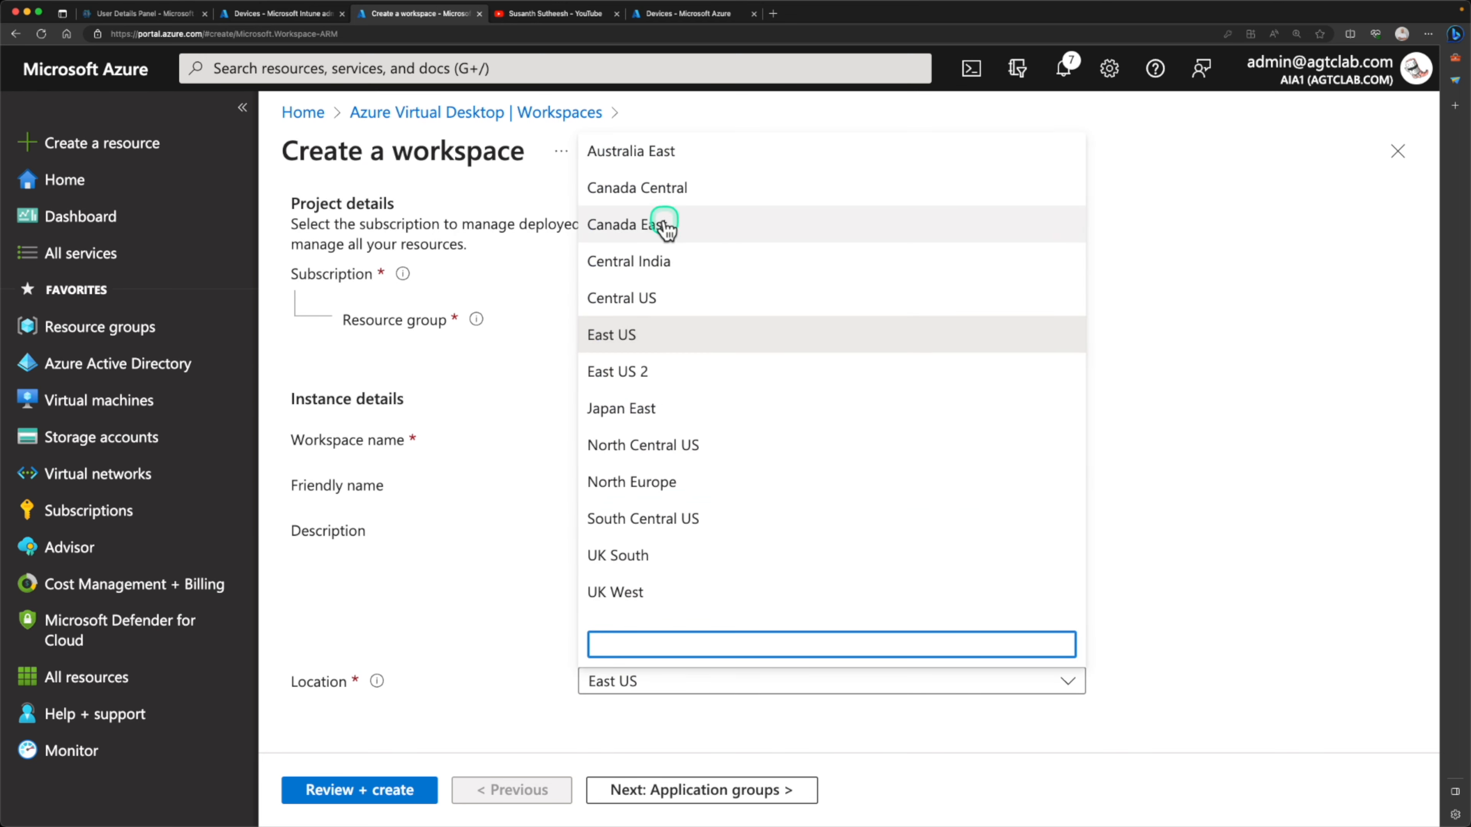
pyautogui.click(667, 152)
pyautogui.click(679, 790)
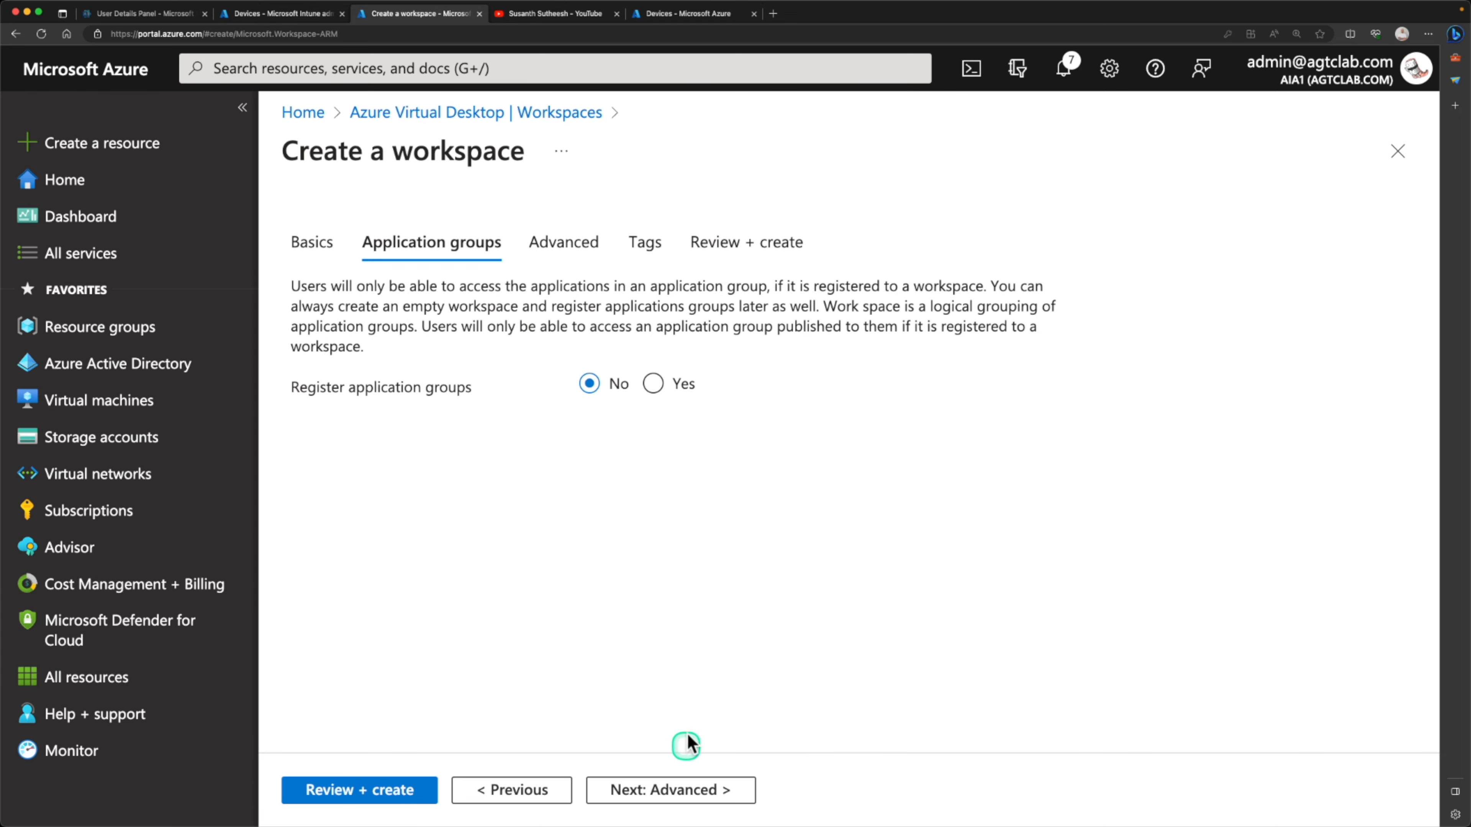
# Register the avd-hostpool-DAG application group with the new workspace, keep the advanced and tag settings, and create the workspace
pyautogui.click(653, 384)
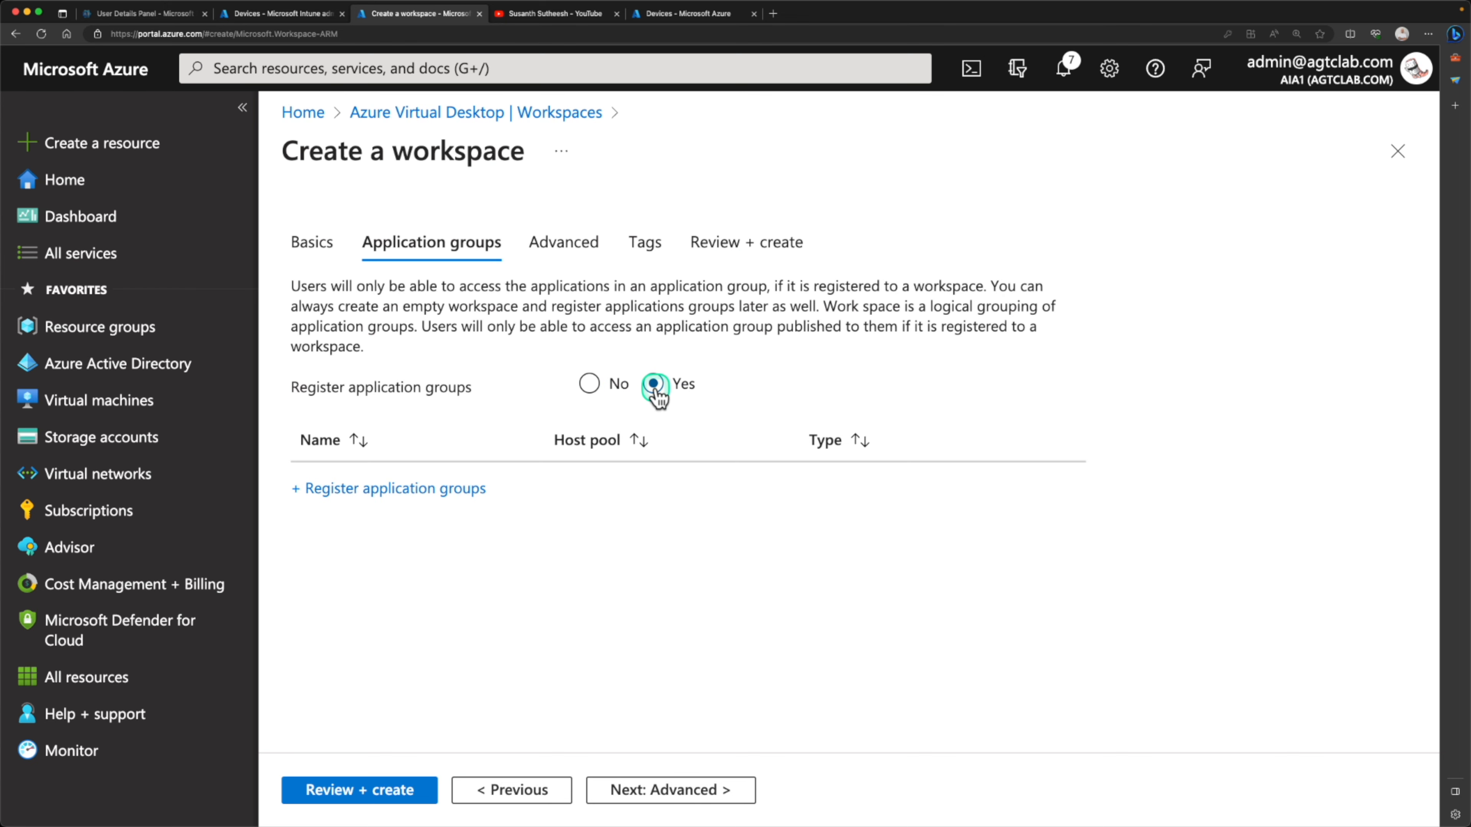
pyautogui.click(433, 492)
pyautogui.click(926, 288)
pyautogui.click(850, 794)
pyautogui.click(657, 792)
pyautogui.click(659, 789)
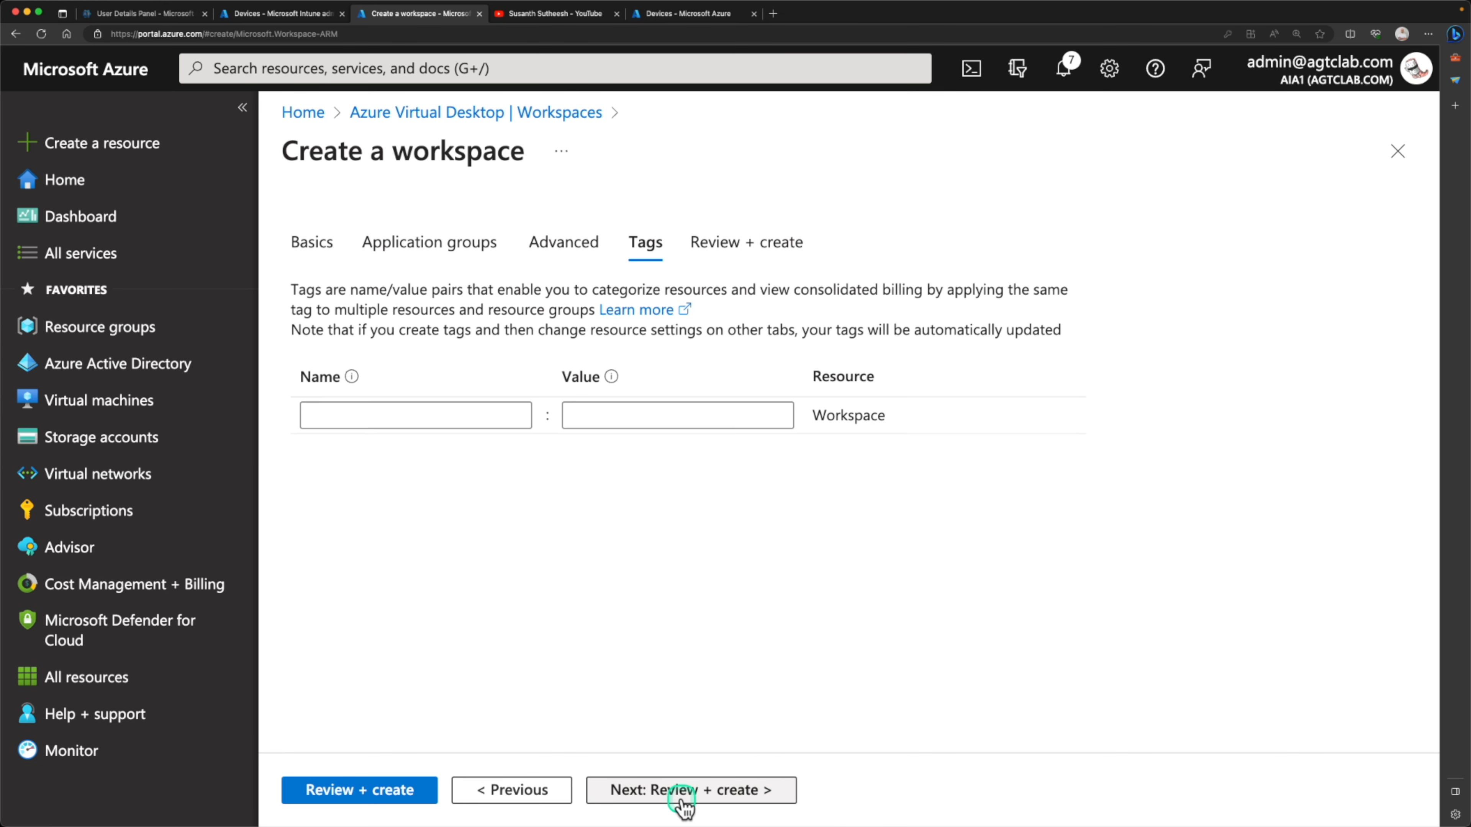
pyautogui.click(419, 802)
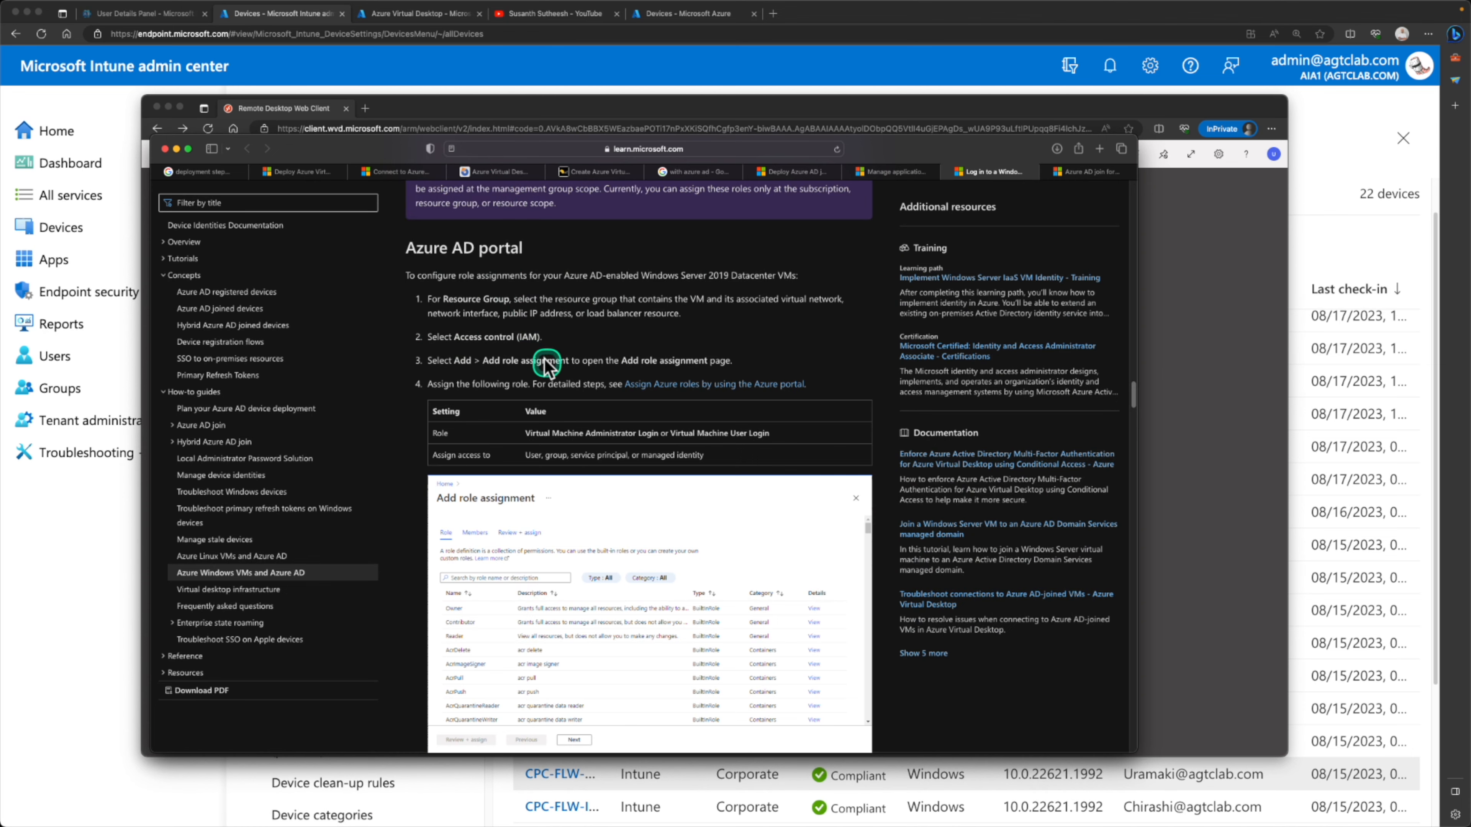
# Review the documentation on role assignments for VM login, and open the access control of the virtual machine session-hst-0
pyautogui.scroll(8, 547, 365)
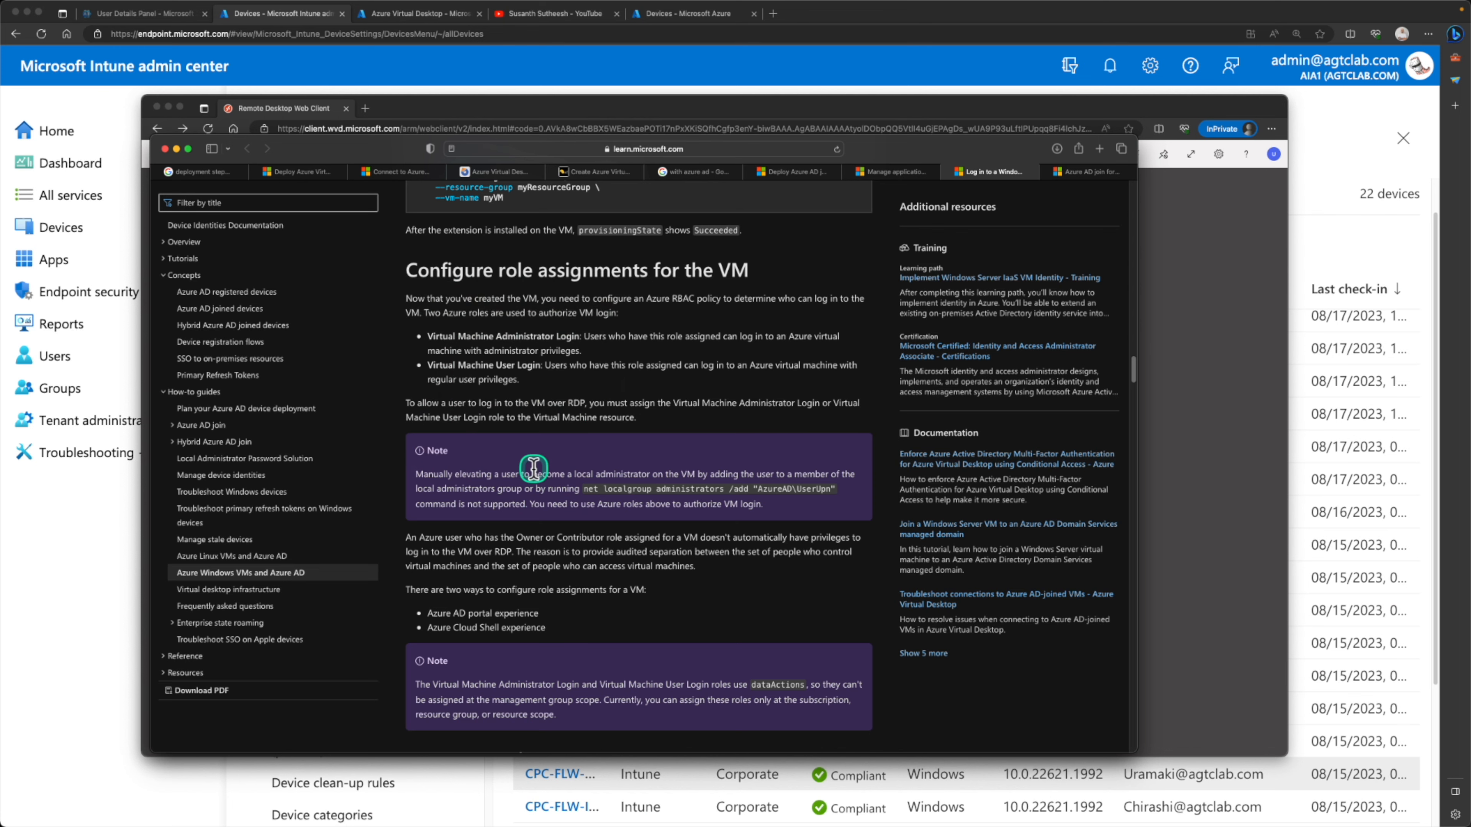
pyautogui.scroll(-10, 533, 464)
pyautogui.scroll(-5, 533, 468)
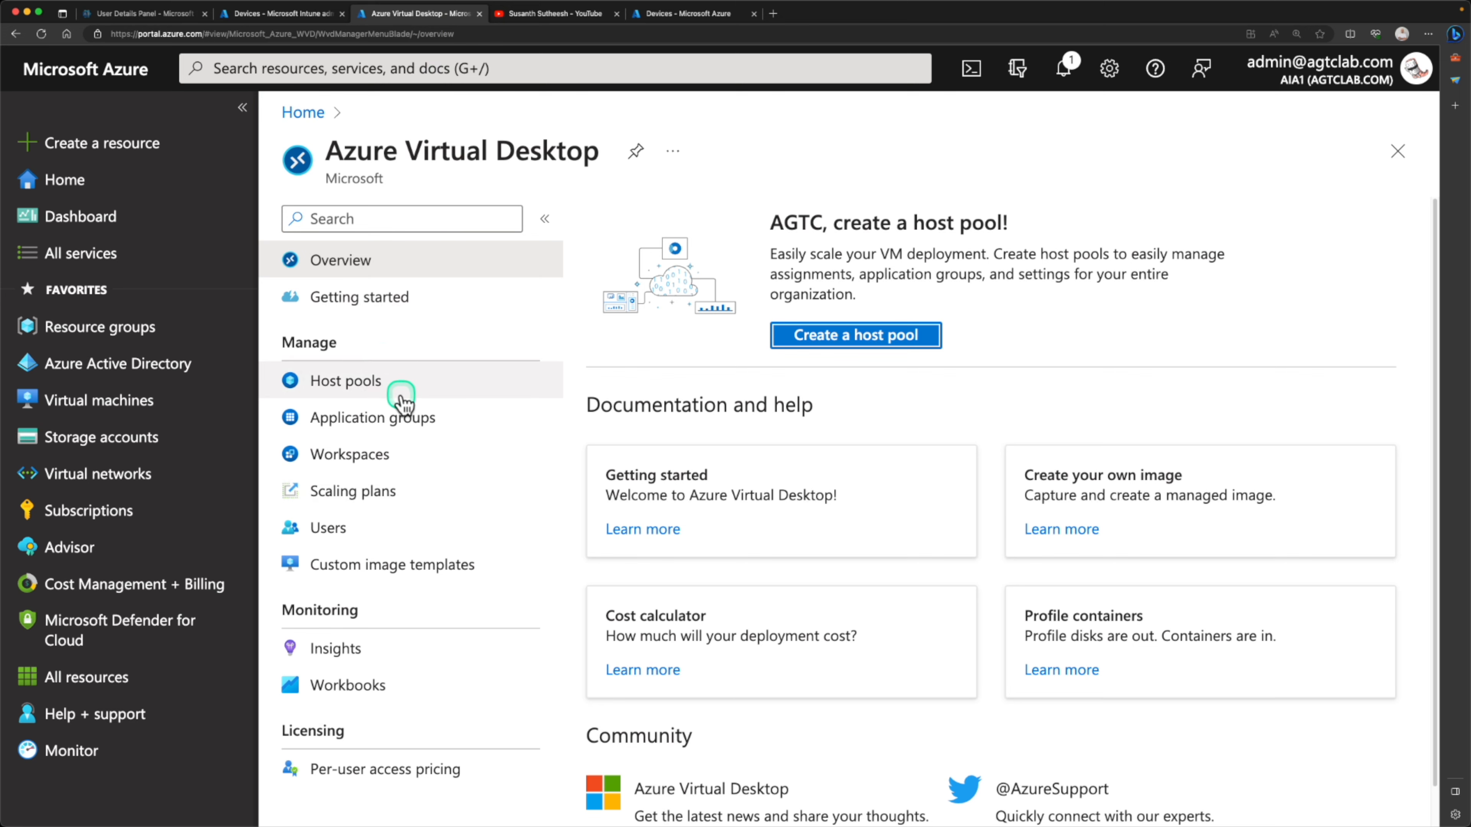
pyautogui.click(118, 401)
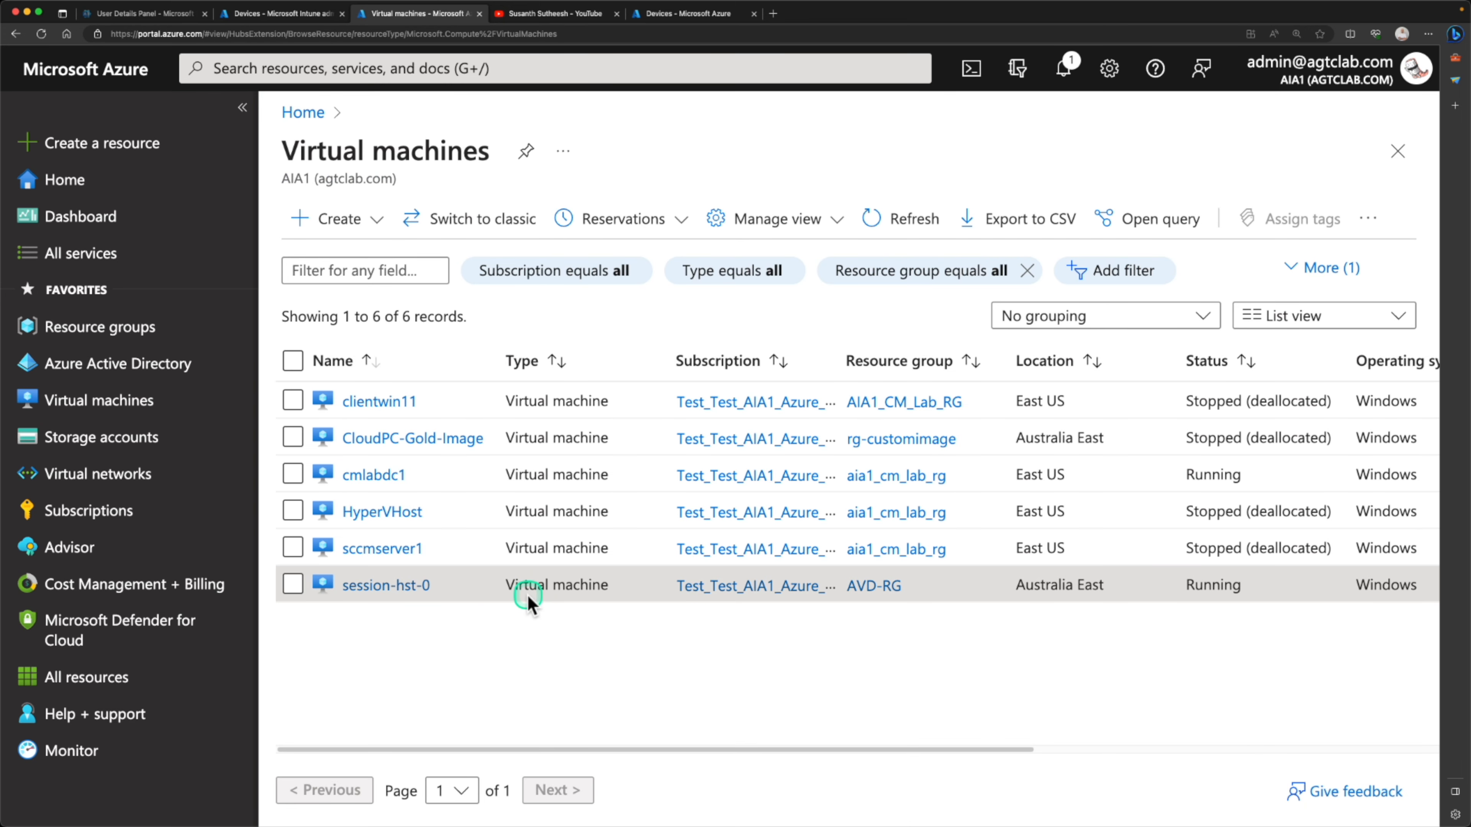
pyautogui.click(396, 596)
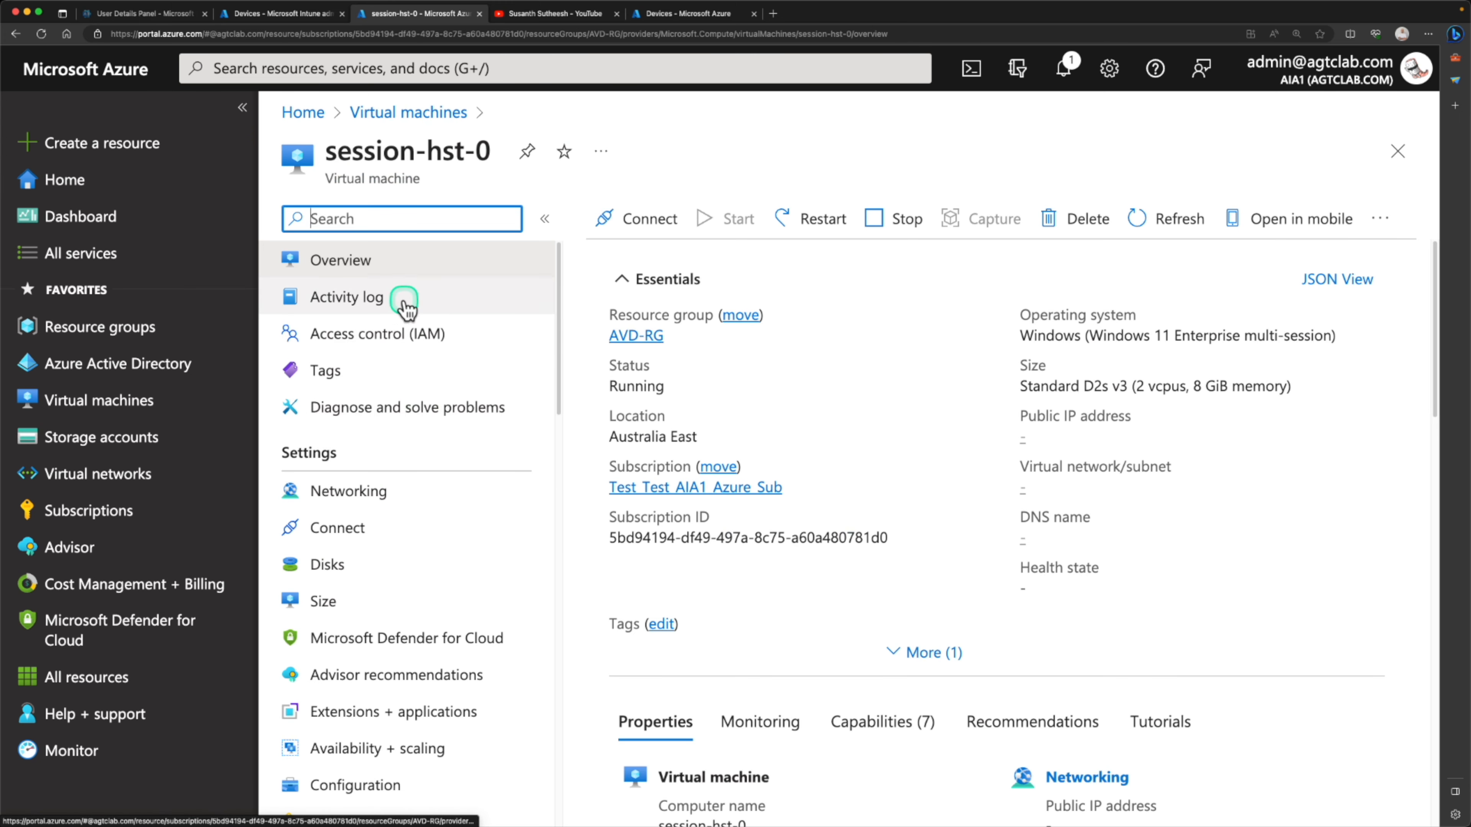
pyautogui.click(405, 302)
pyautogui.click(406, 334)
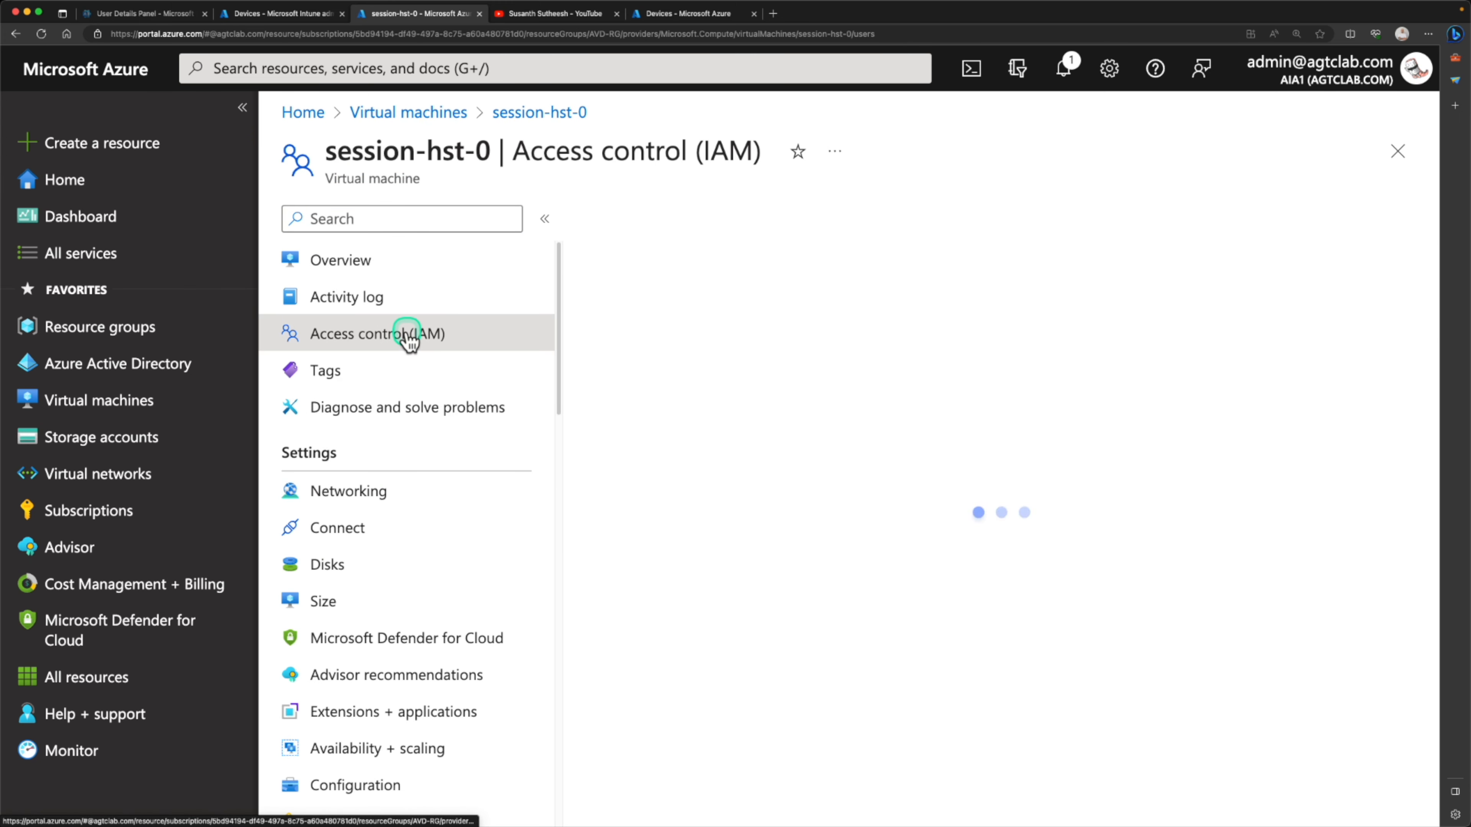
# Start a role assignment on session-hst-0, search the roles for "virtual machine" and choose Virtual Machine Administrator Login
pyautogui.click(633, 217)
pyautogui.click(636, 255)
pyautogui.click(496, 464)
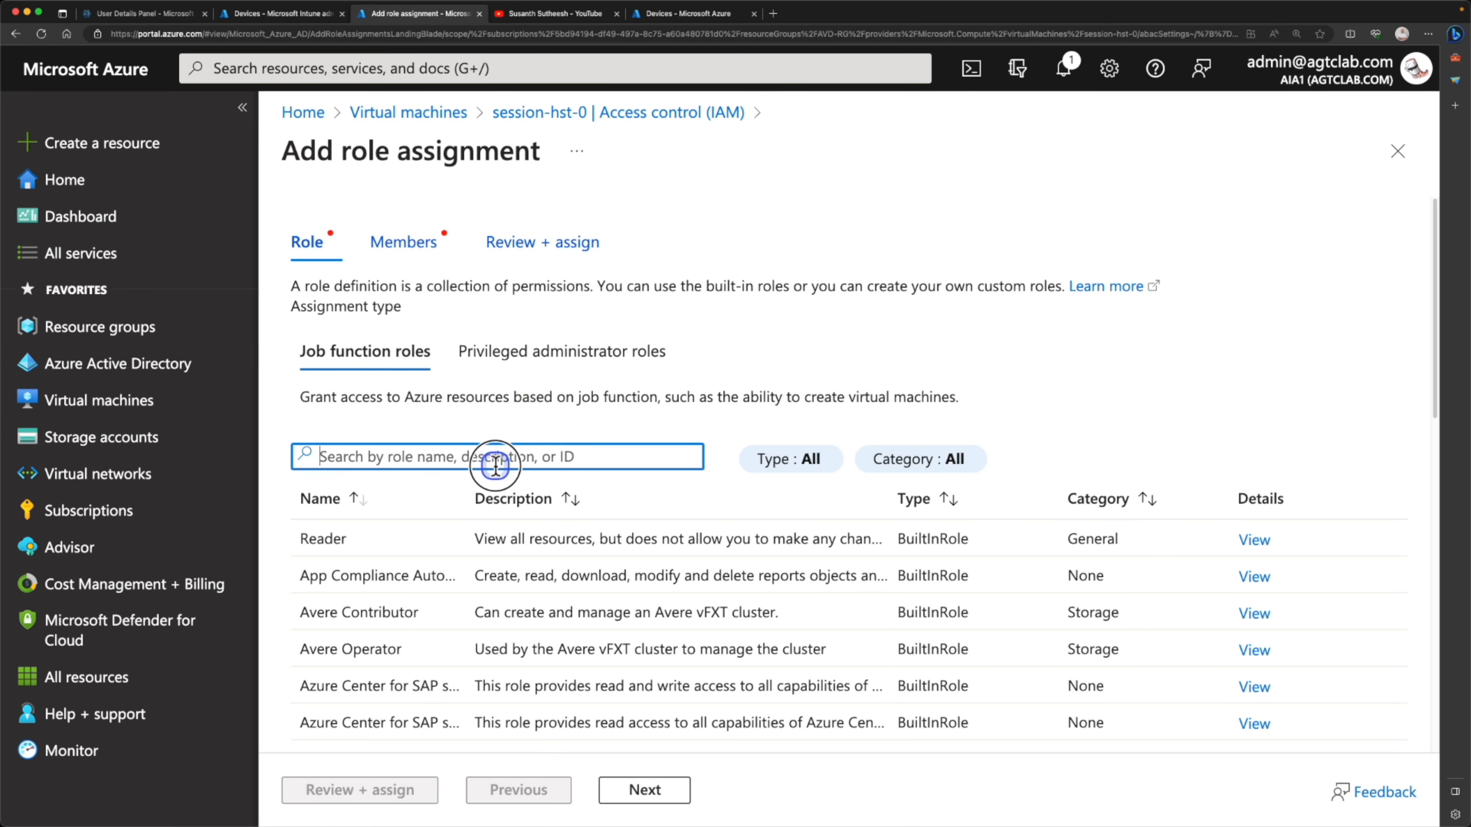
pyautogui.write('virtual machine')
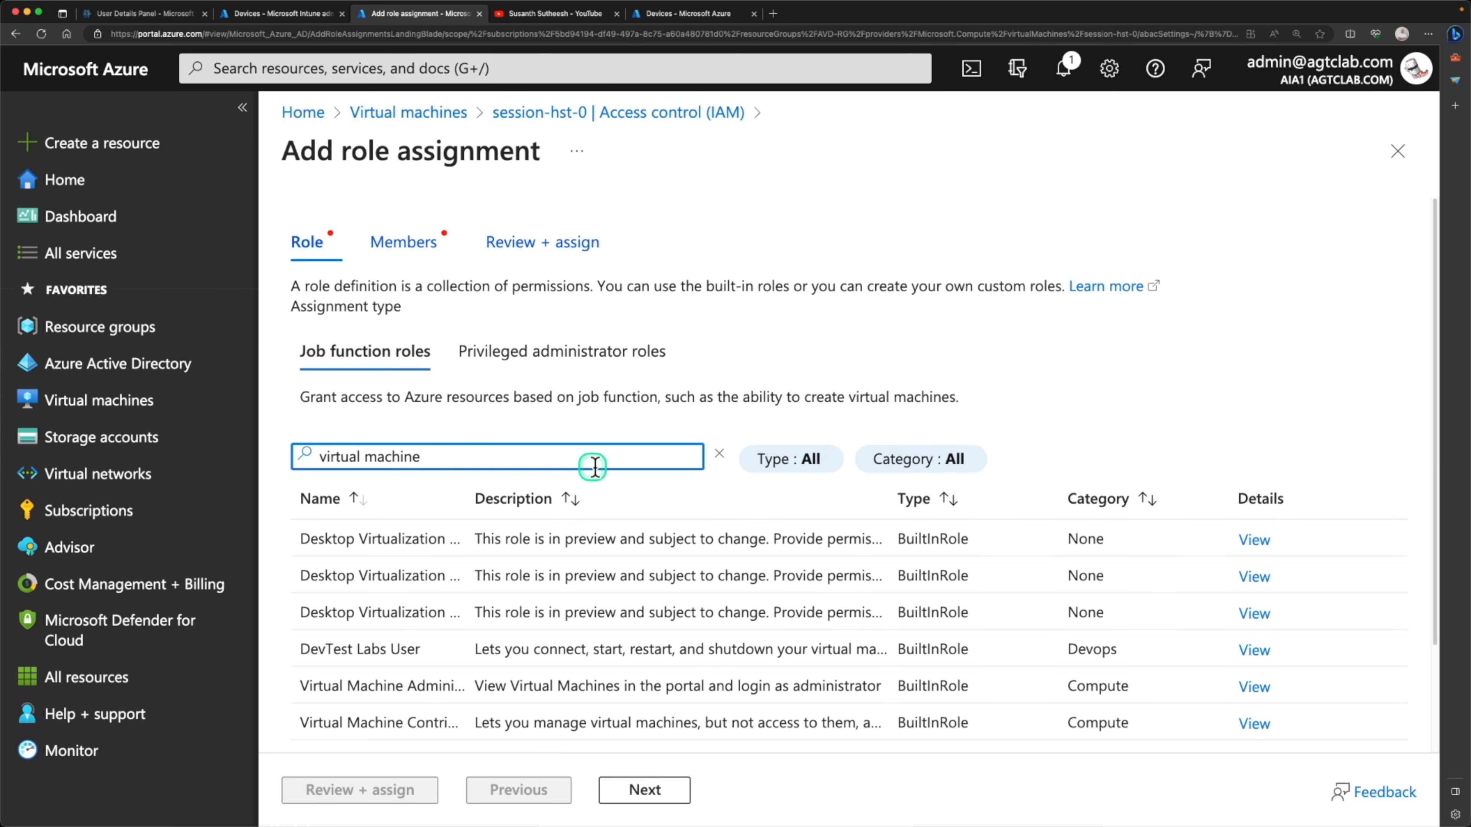
pyautogui.scroll(-2, 470, 565)
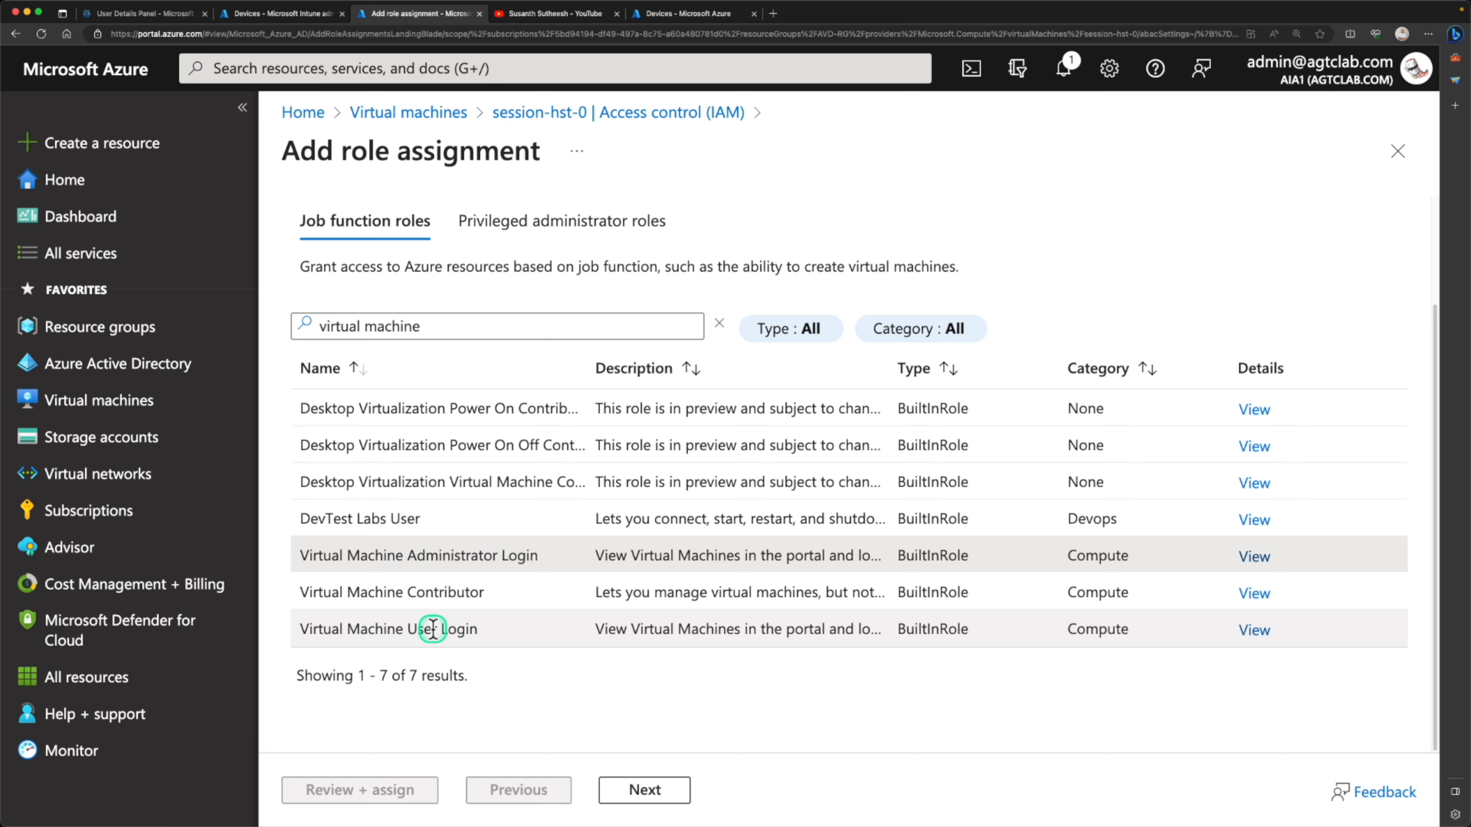
pyautogui.click(642, 789)
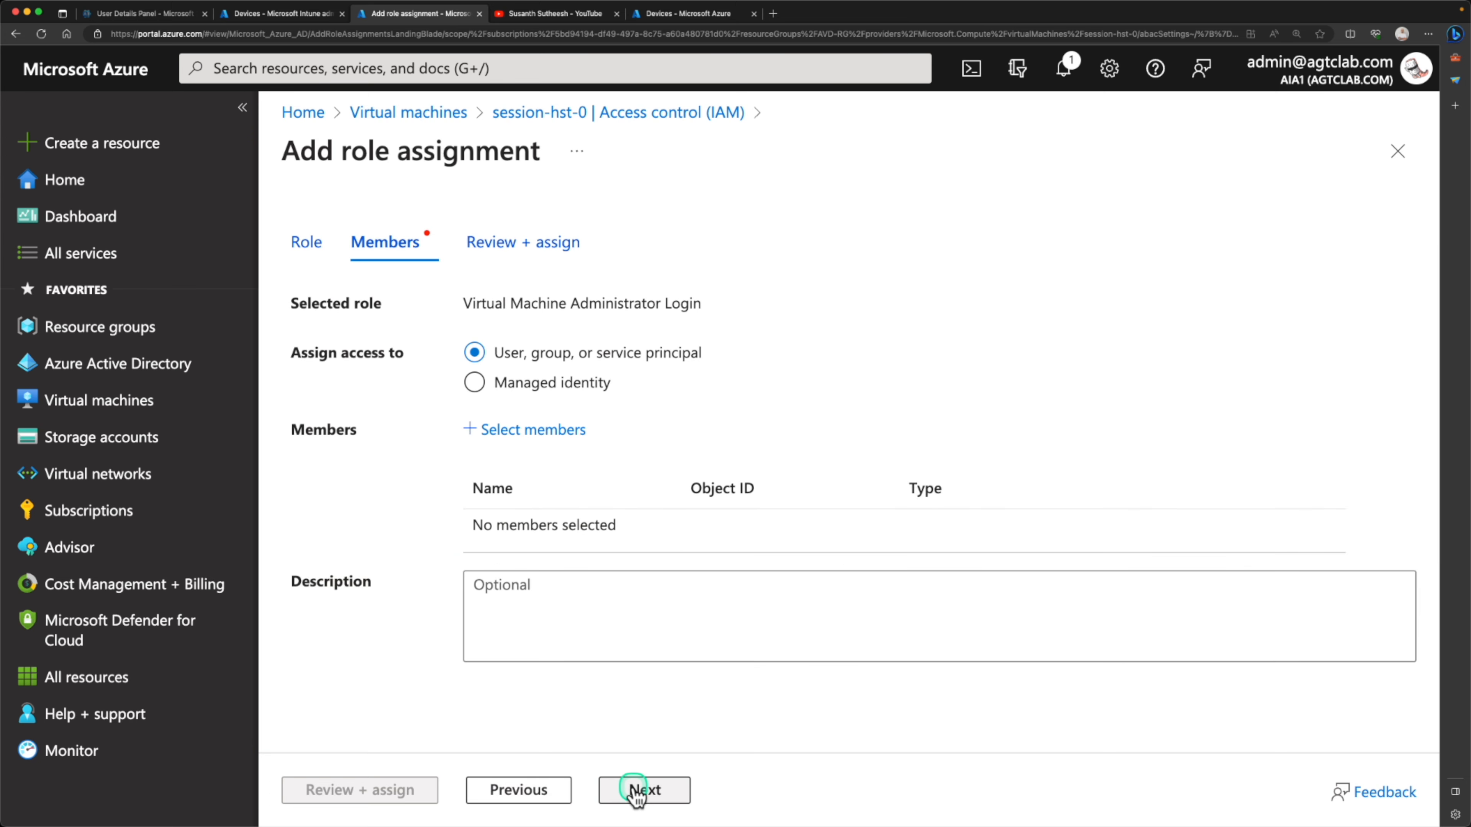
# Select the two desktop users as members and assign them the Virtual Machine Administrator Login role
pyautogui.click(556, 432)
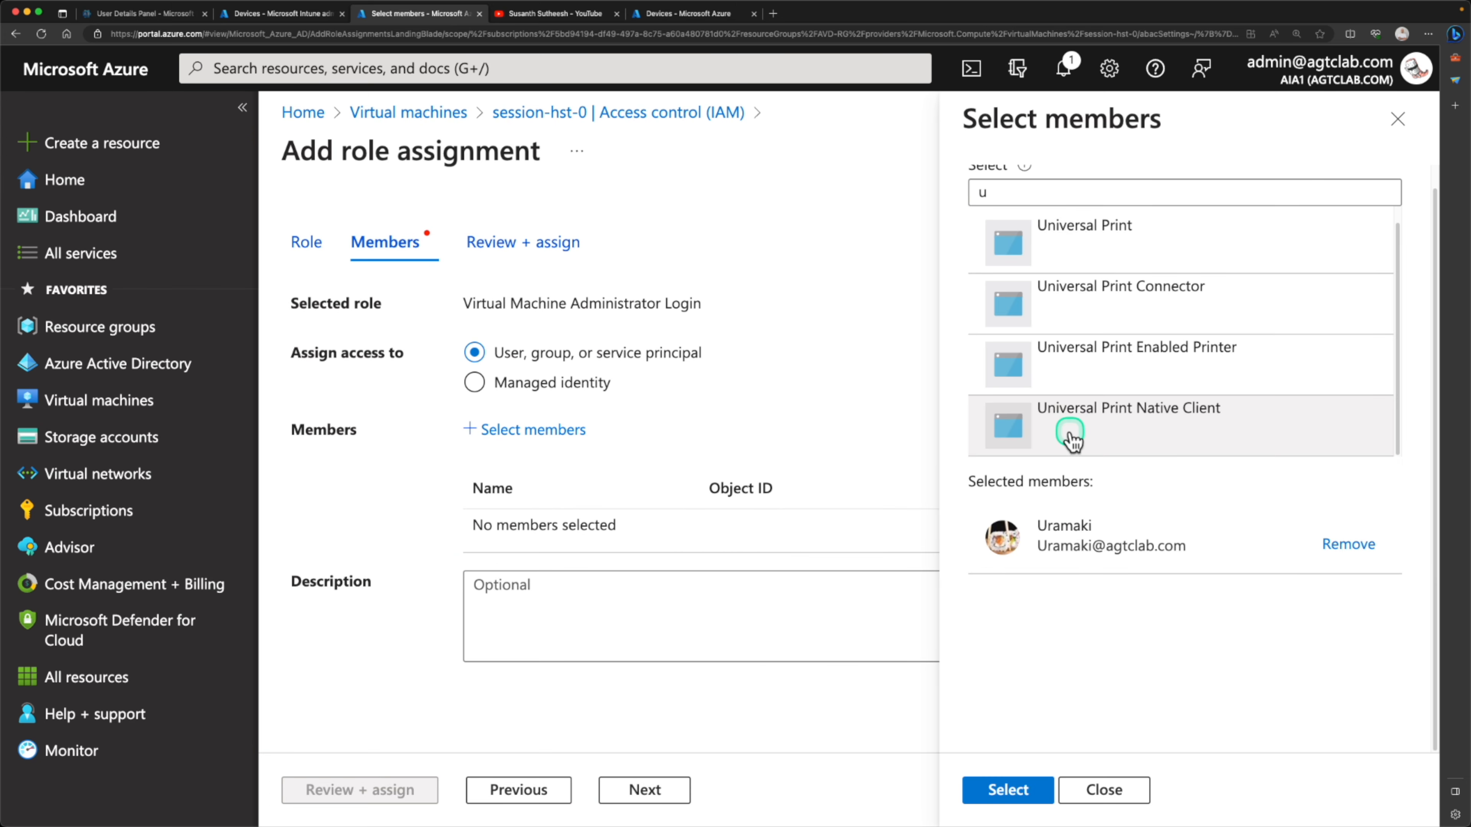
pyautogui.click(1029, 191)
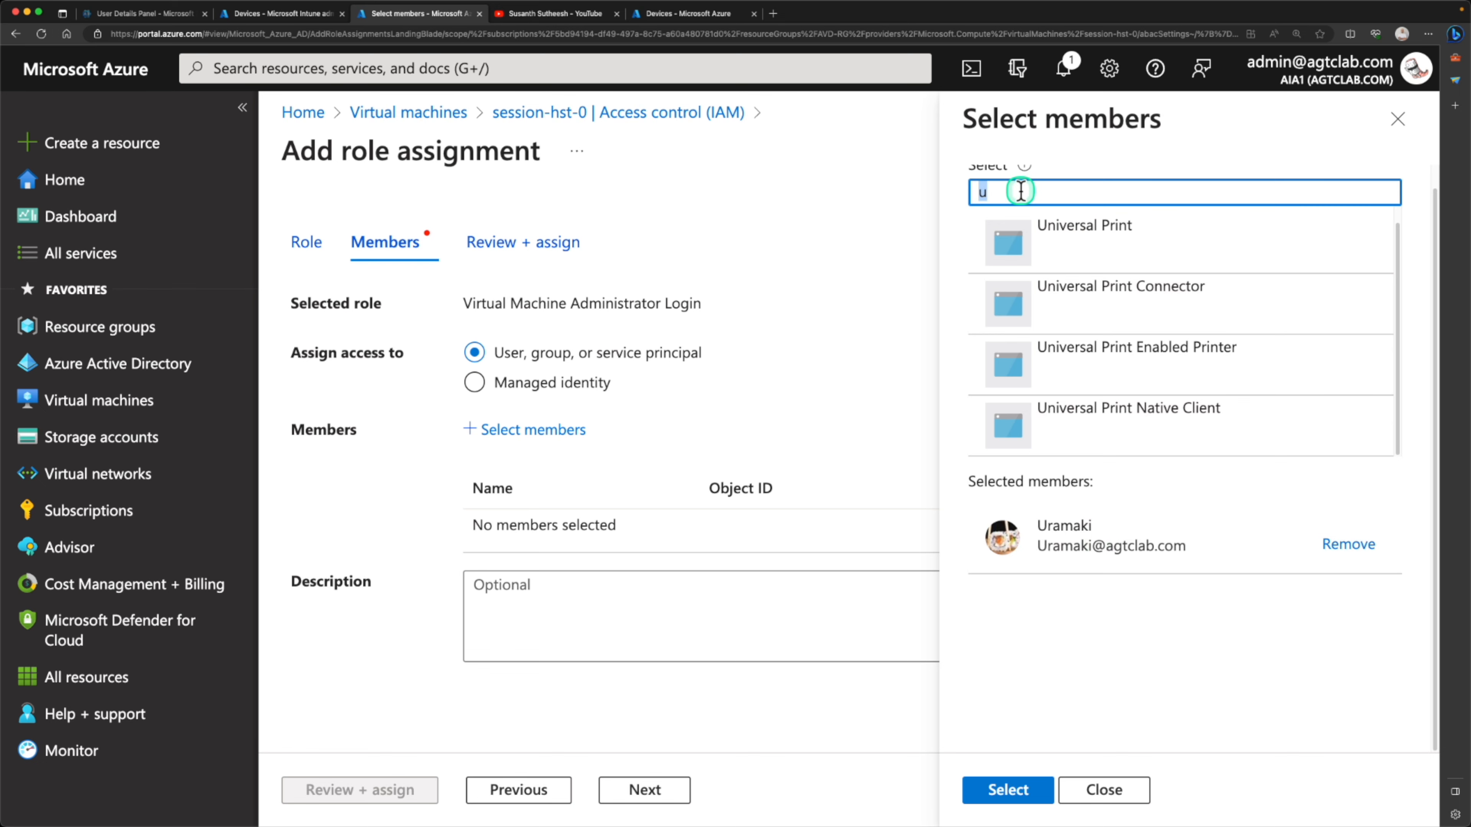
pyautogui.write('t')
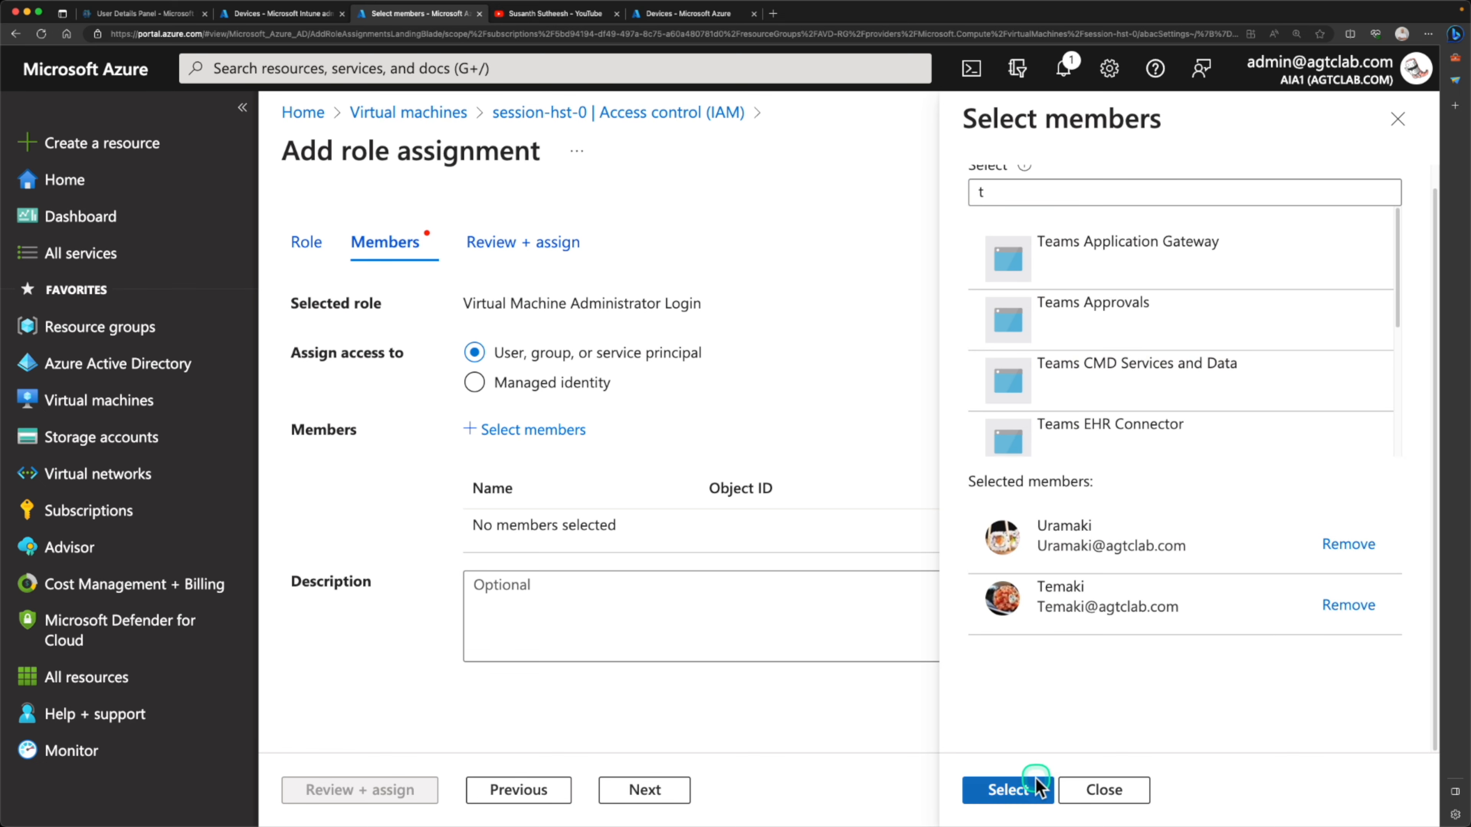
pyautogui.click(1031, 789)
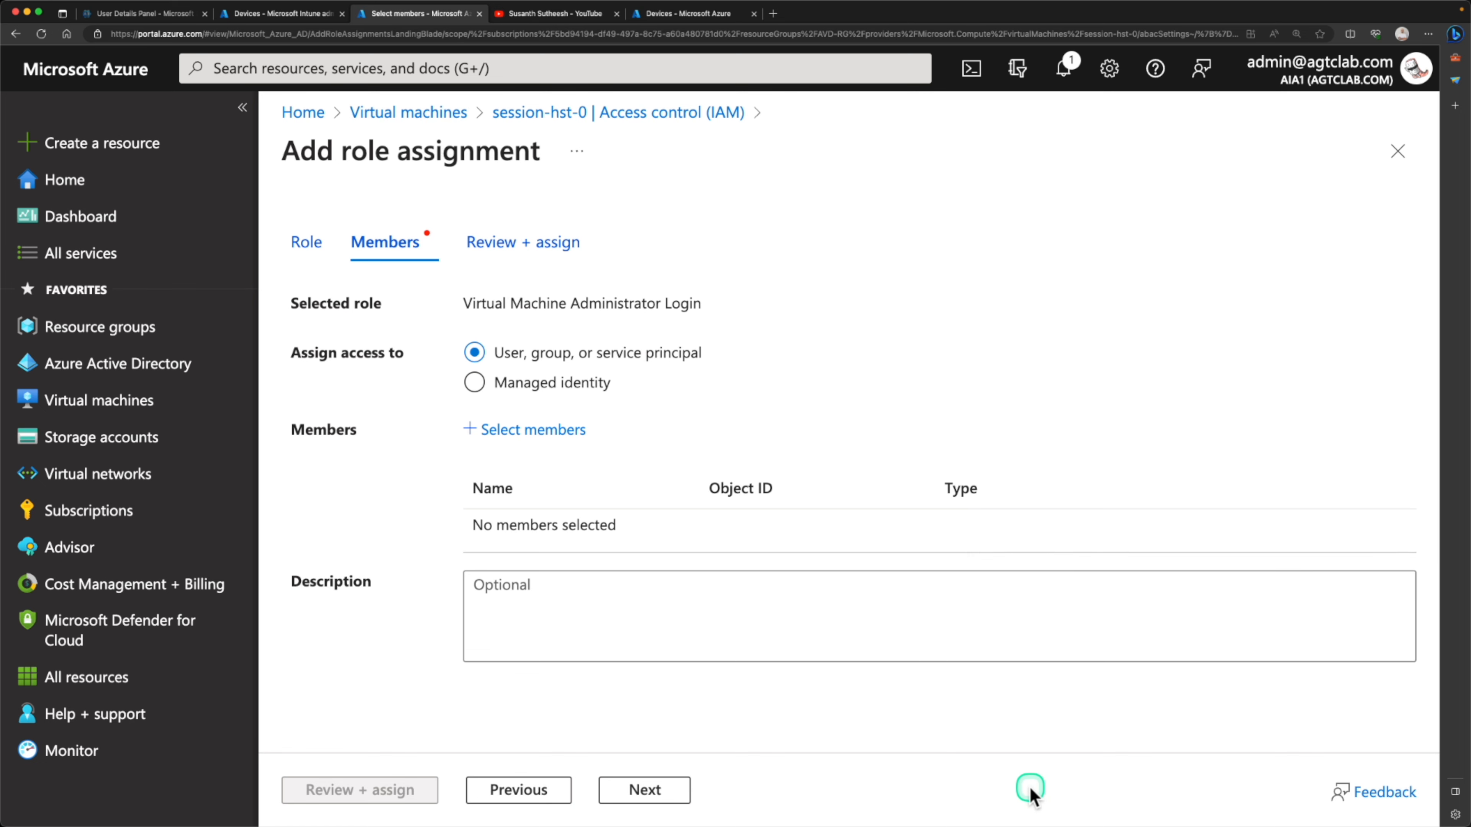
pyautogui.click(394, 797)
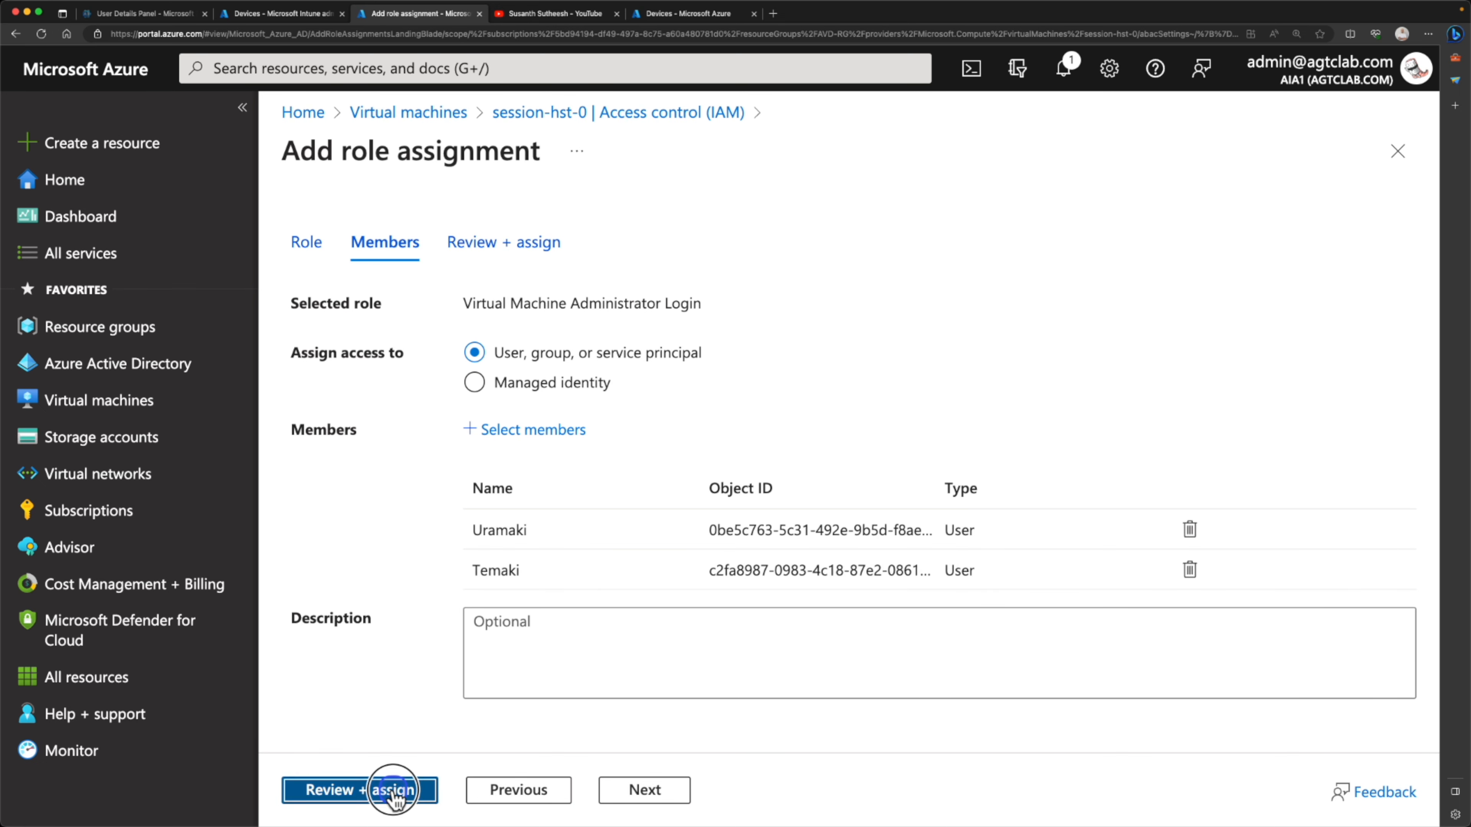
# Start another role assignment on session-hst-0, search for "virtual machine" and choose the Virtual Machine User Login role
pyautogui.click(626, 223)
pyautogui.click(632, 258)
pyautogui.click(473, 457)
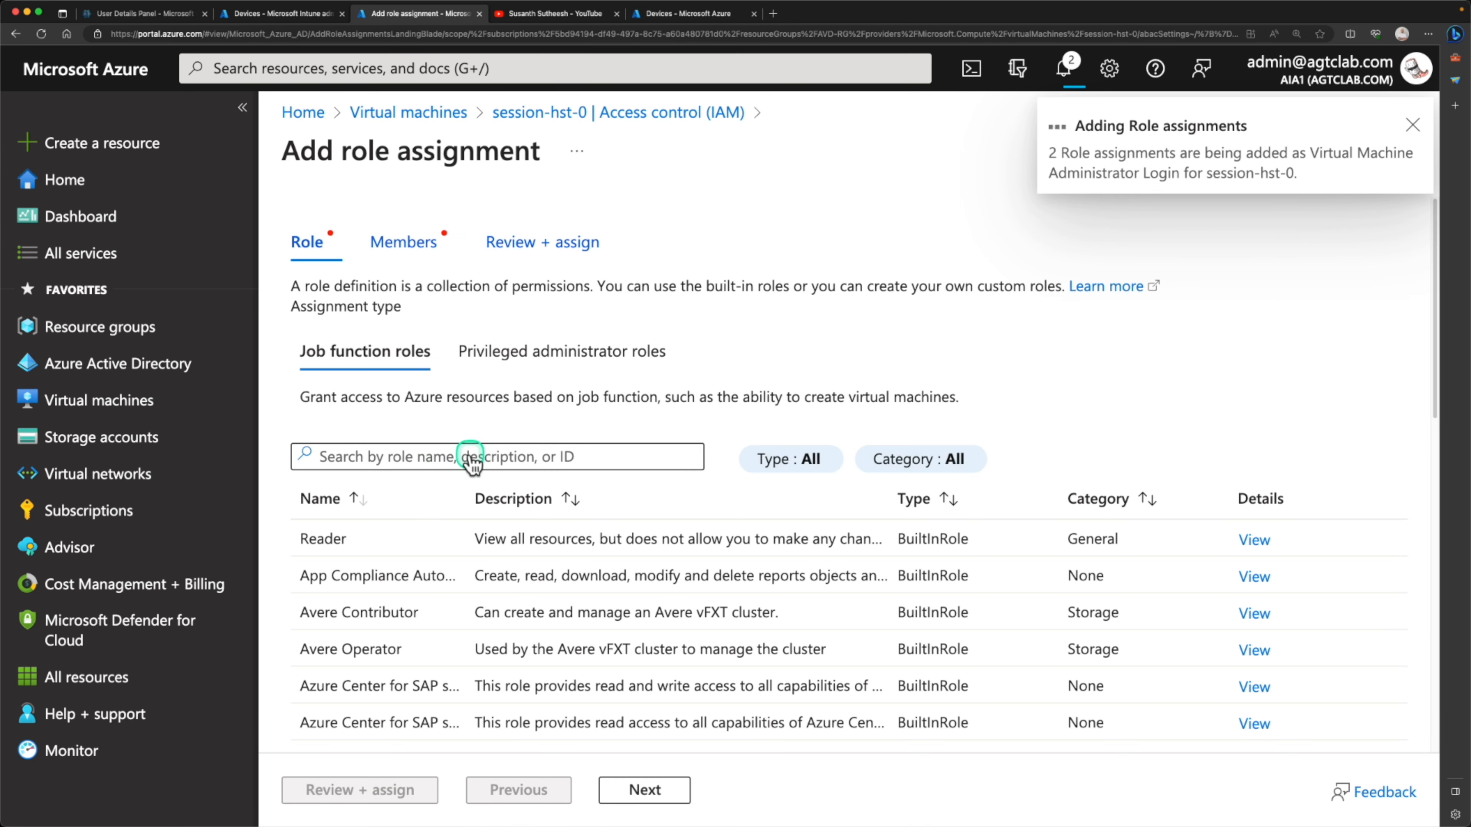
pyautogui.write('virtual machine')
pyautogui.scroll(-2, 474, 458)
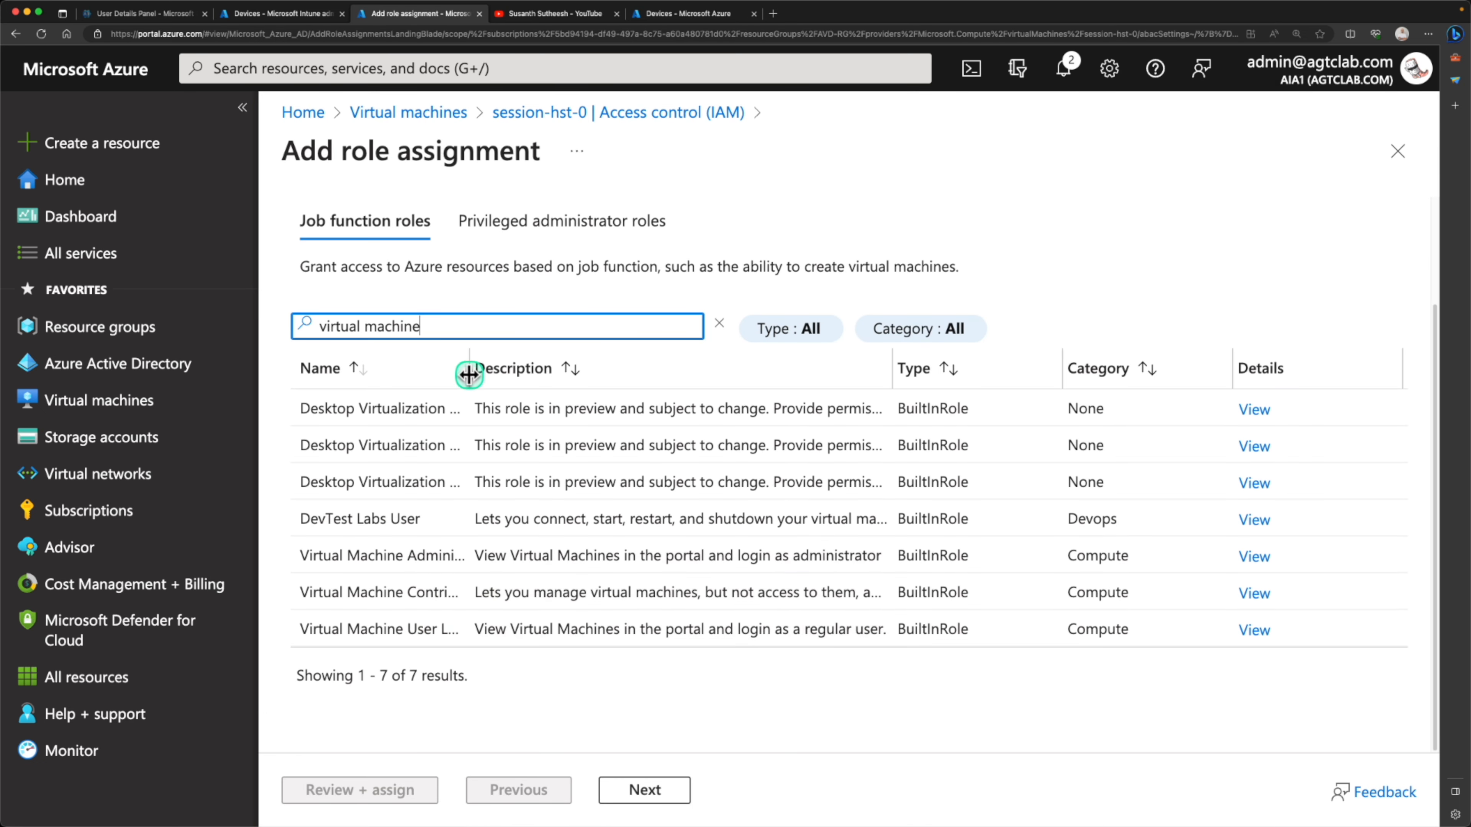
pyautogui.moveTo(470, 379); pyautogui.dragTo(617, 381)
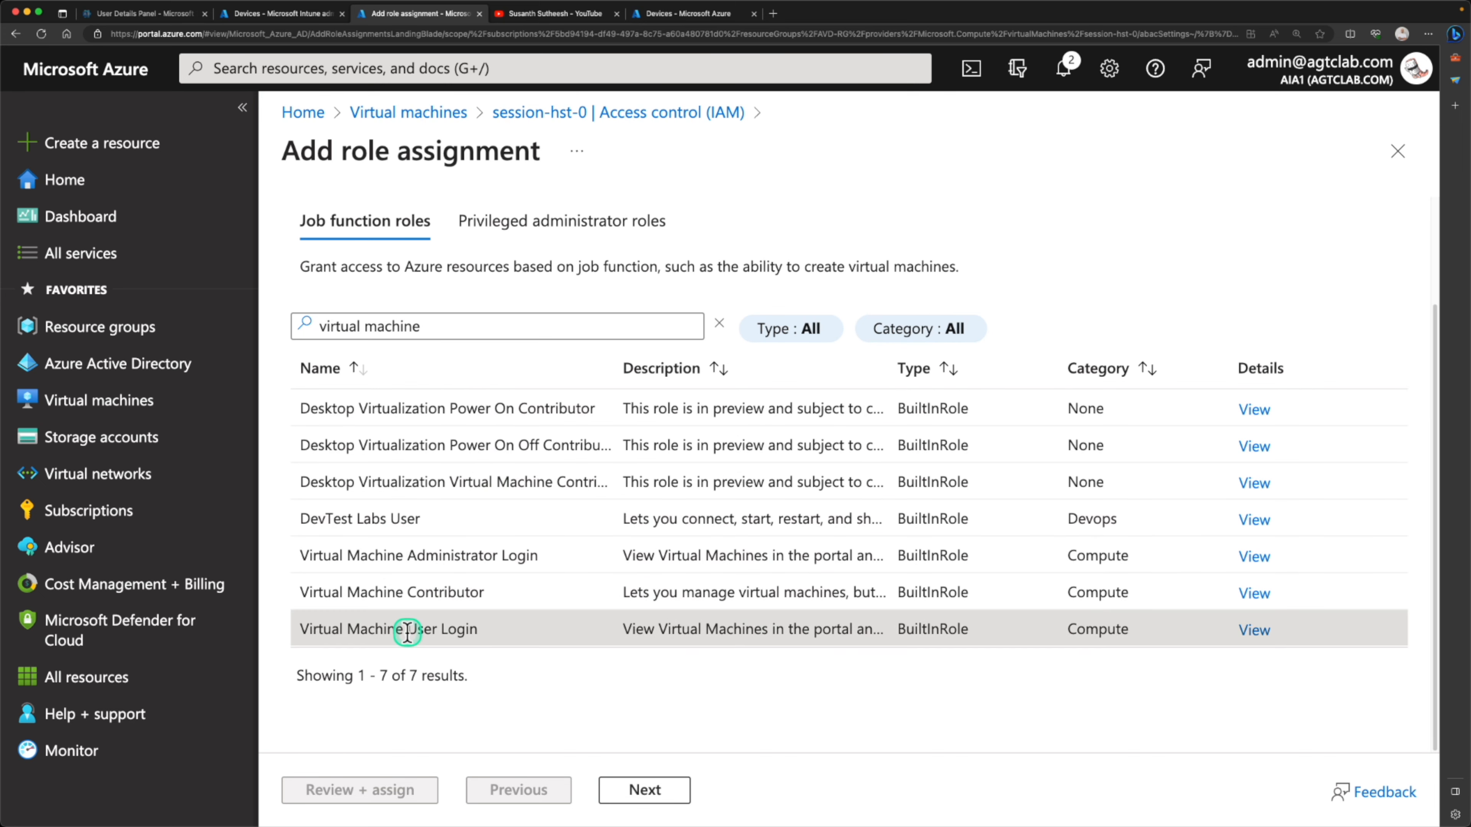
pyautogui.click(645, 790)
# Select the same two users as members and assign them the Virtual Machine User Login role
pyautogui.click(533, 429)
pyautogui.click(1043, 216)
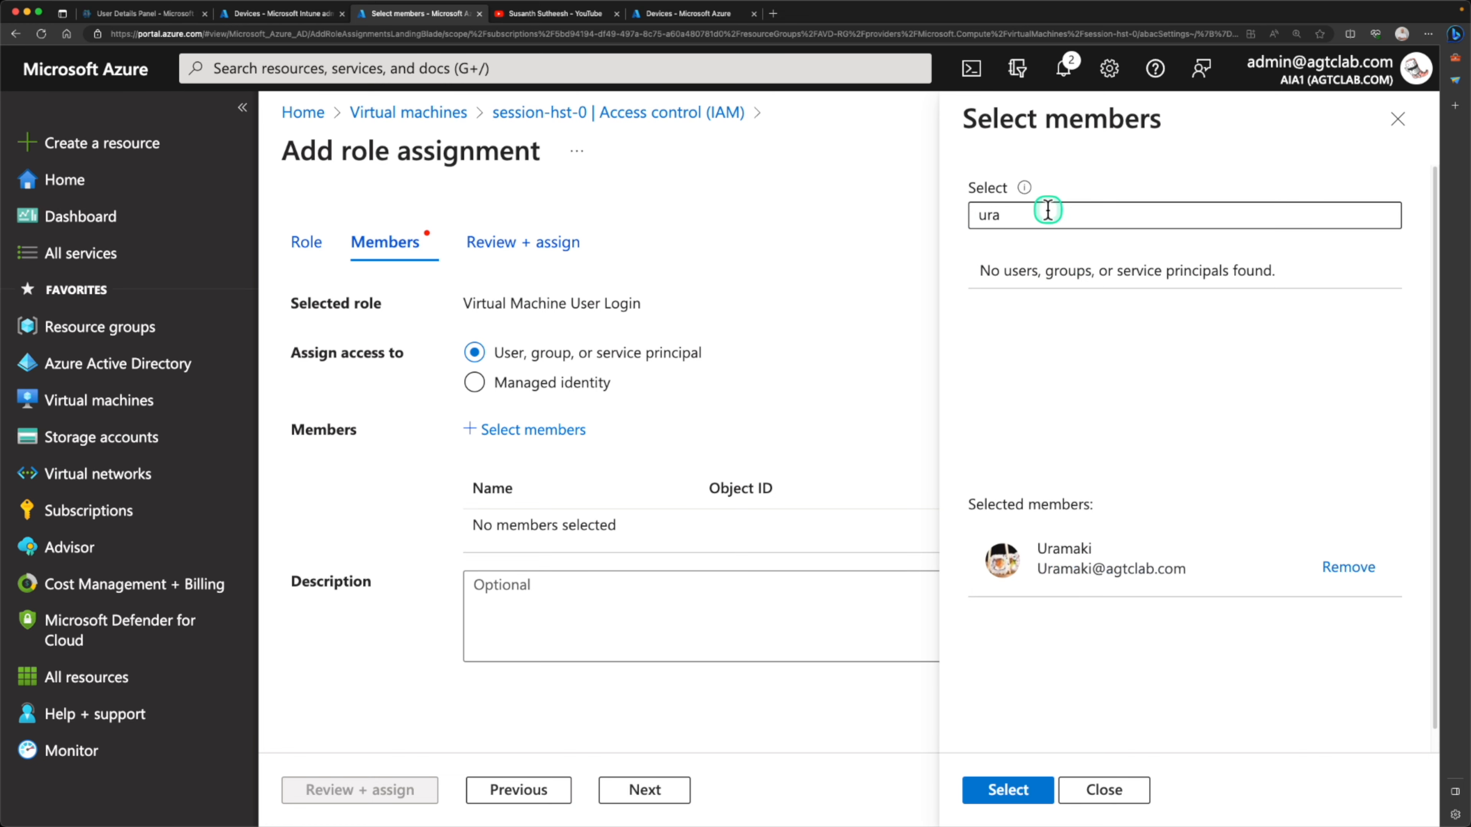
pyautogui.doubleClick(1044, 207)
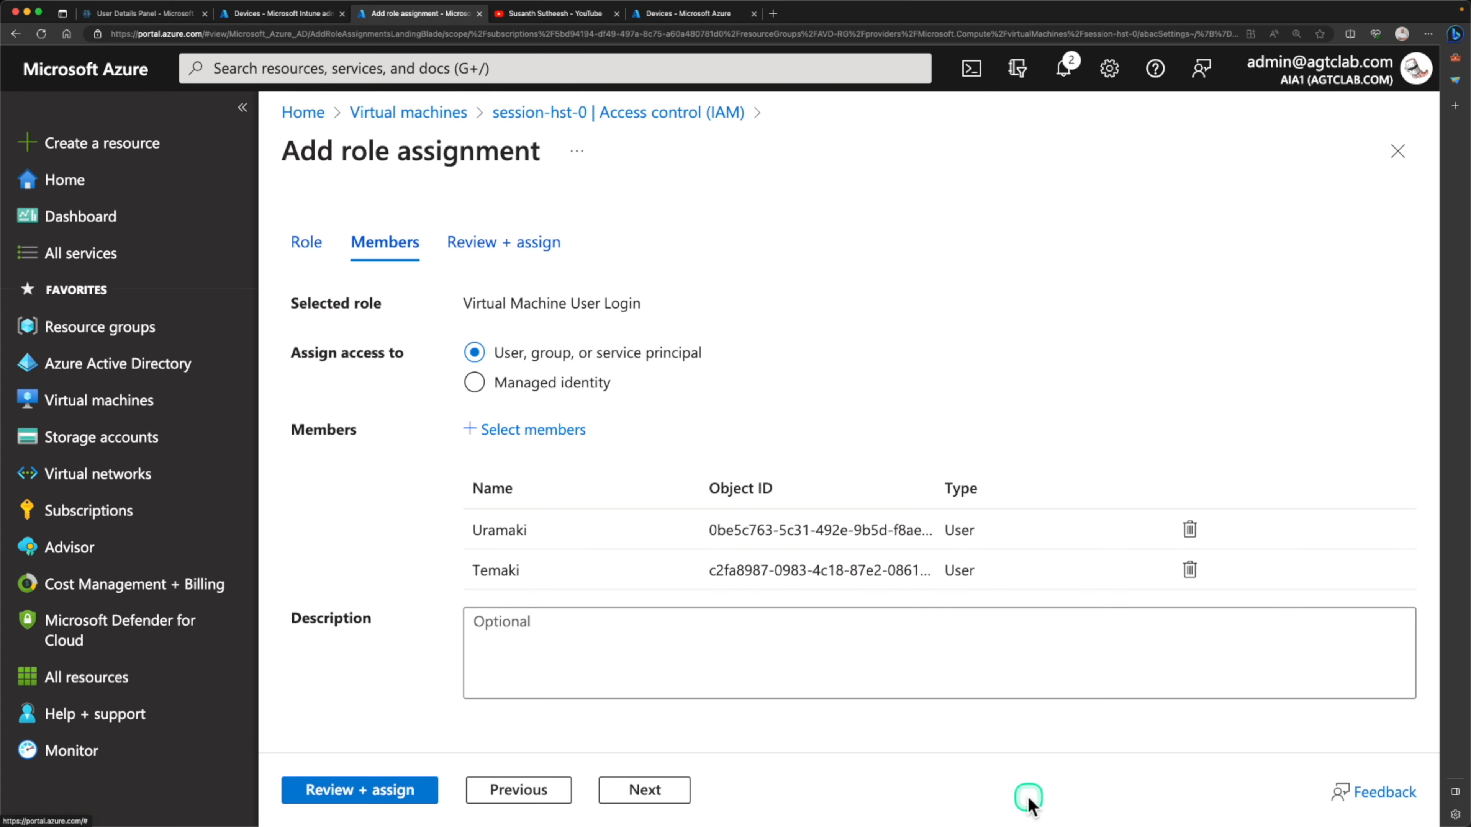
pyautogui.click(420, 783)
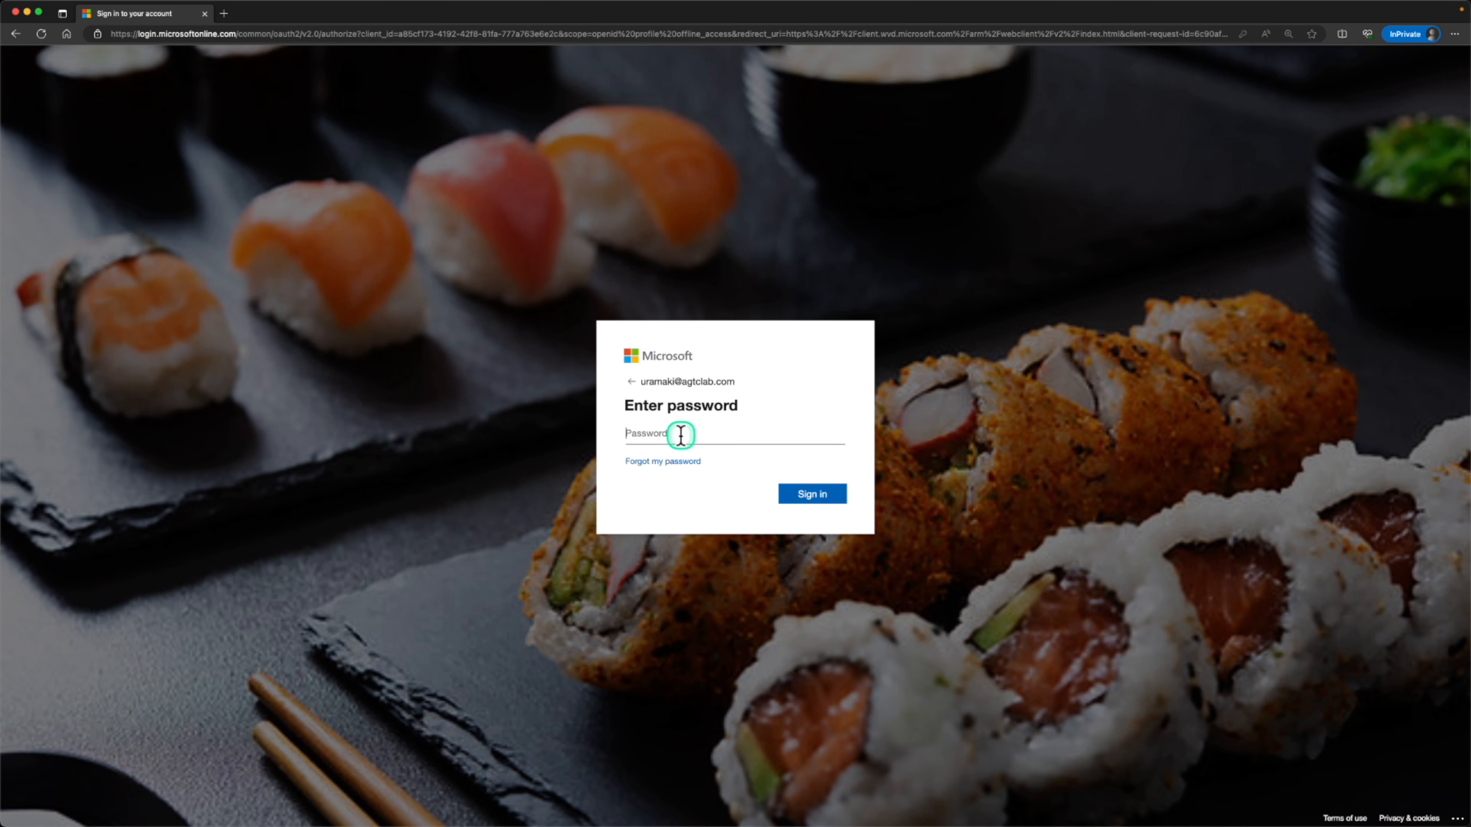
# Switch to the Remote Desktop web client and try to connect to SessionDesktop in AVD-workspace-desktop, allowing access to local resources
pyautogui.click(680, 435)
pyautogui.click(51, 177)
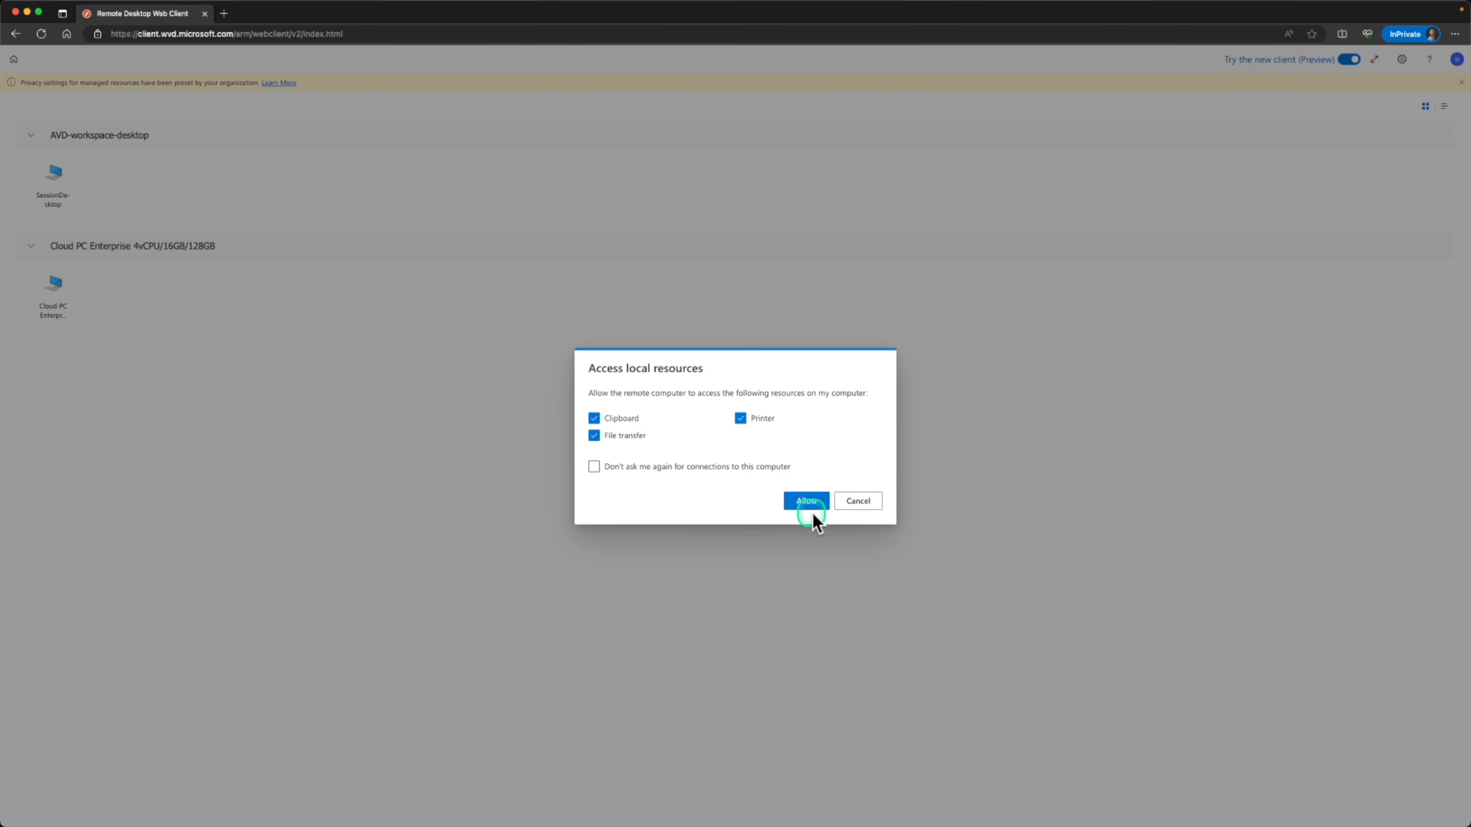
pyautogui.click(811, 502)
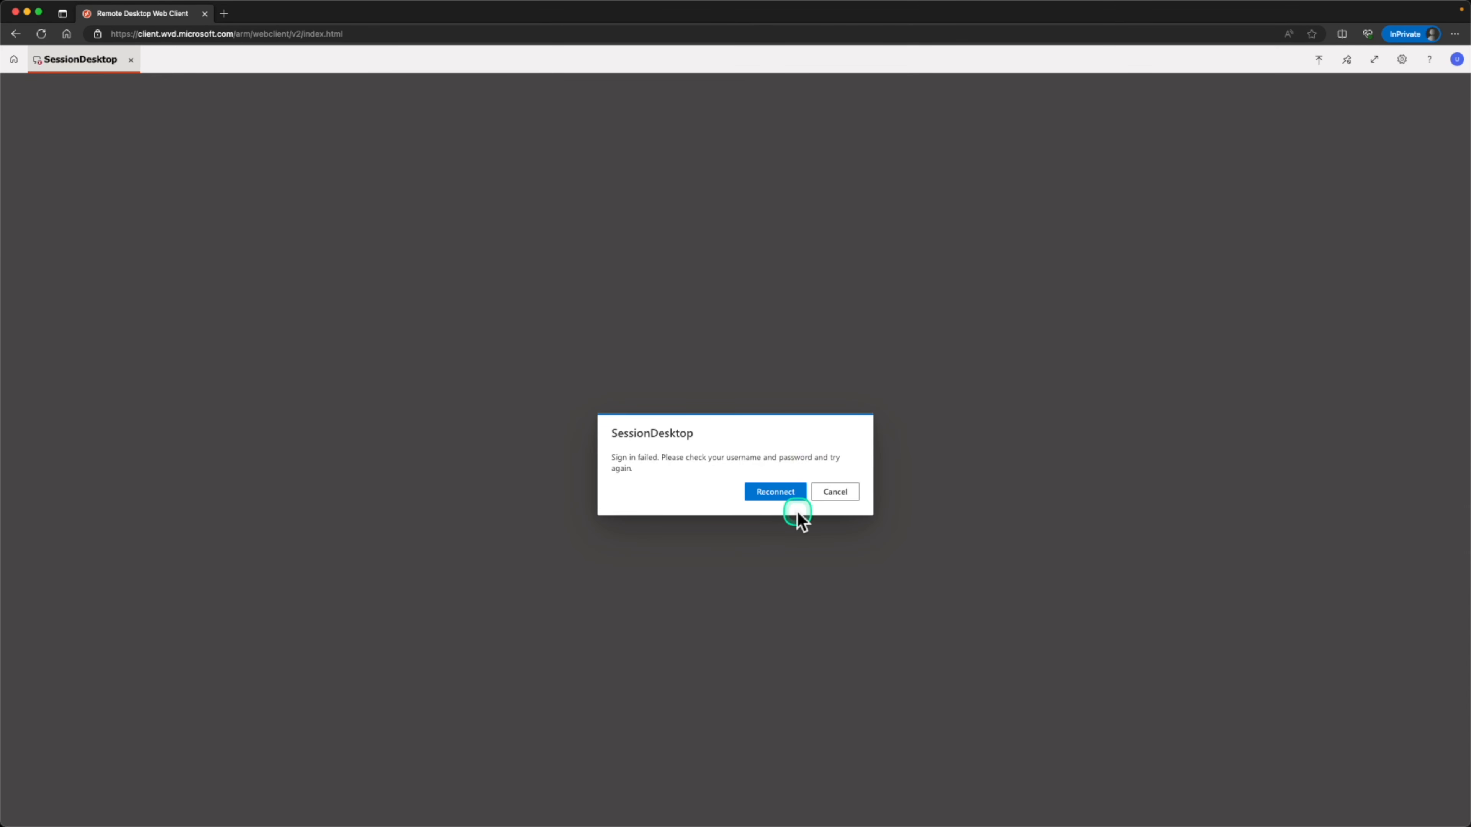
pyautogui.click(805, 517)
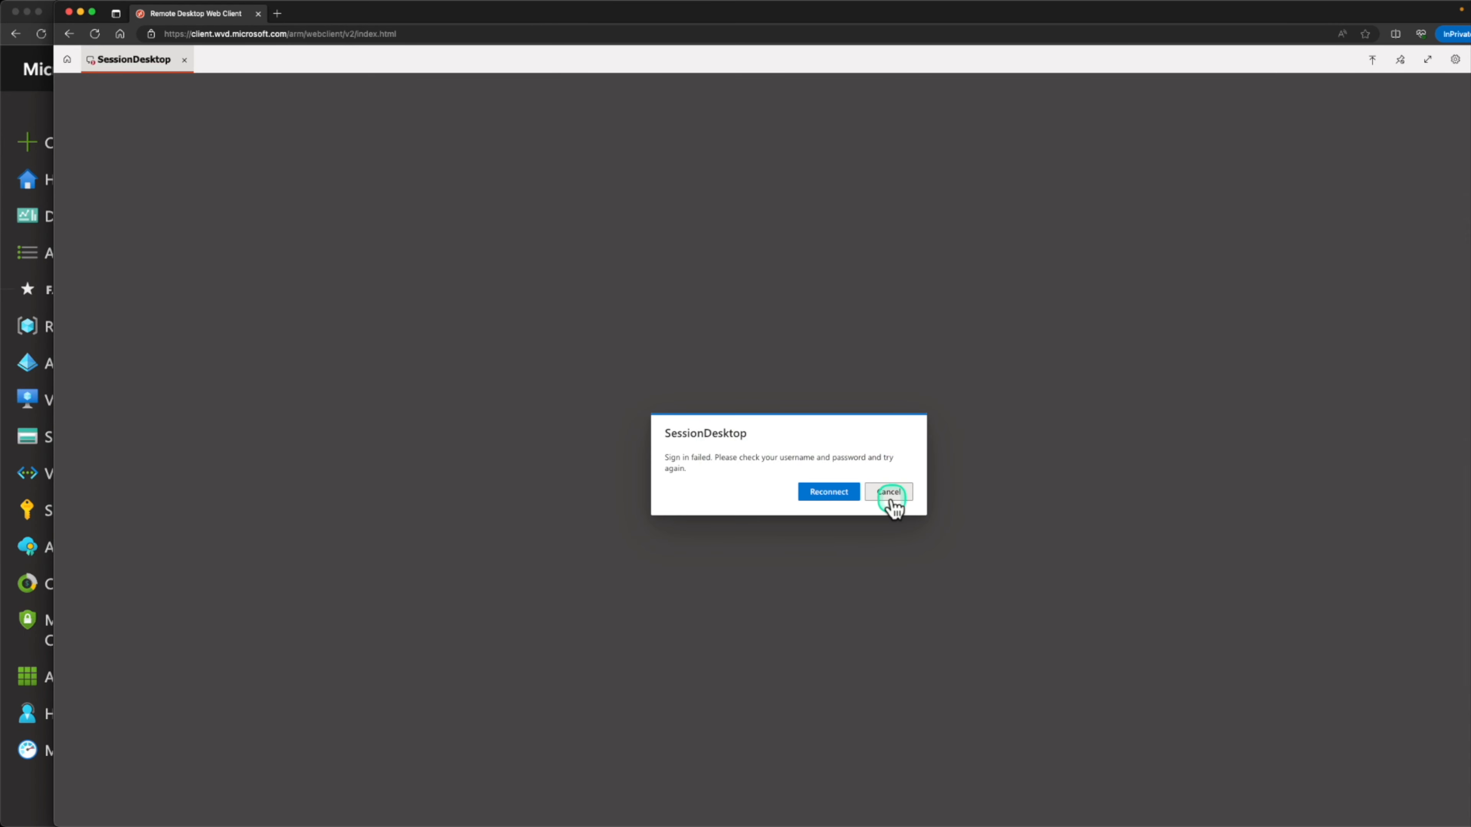
pyautogui.click(890, 496)
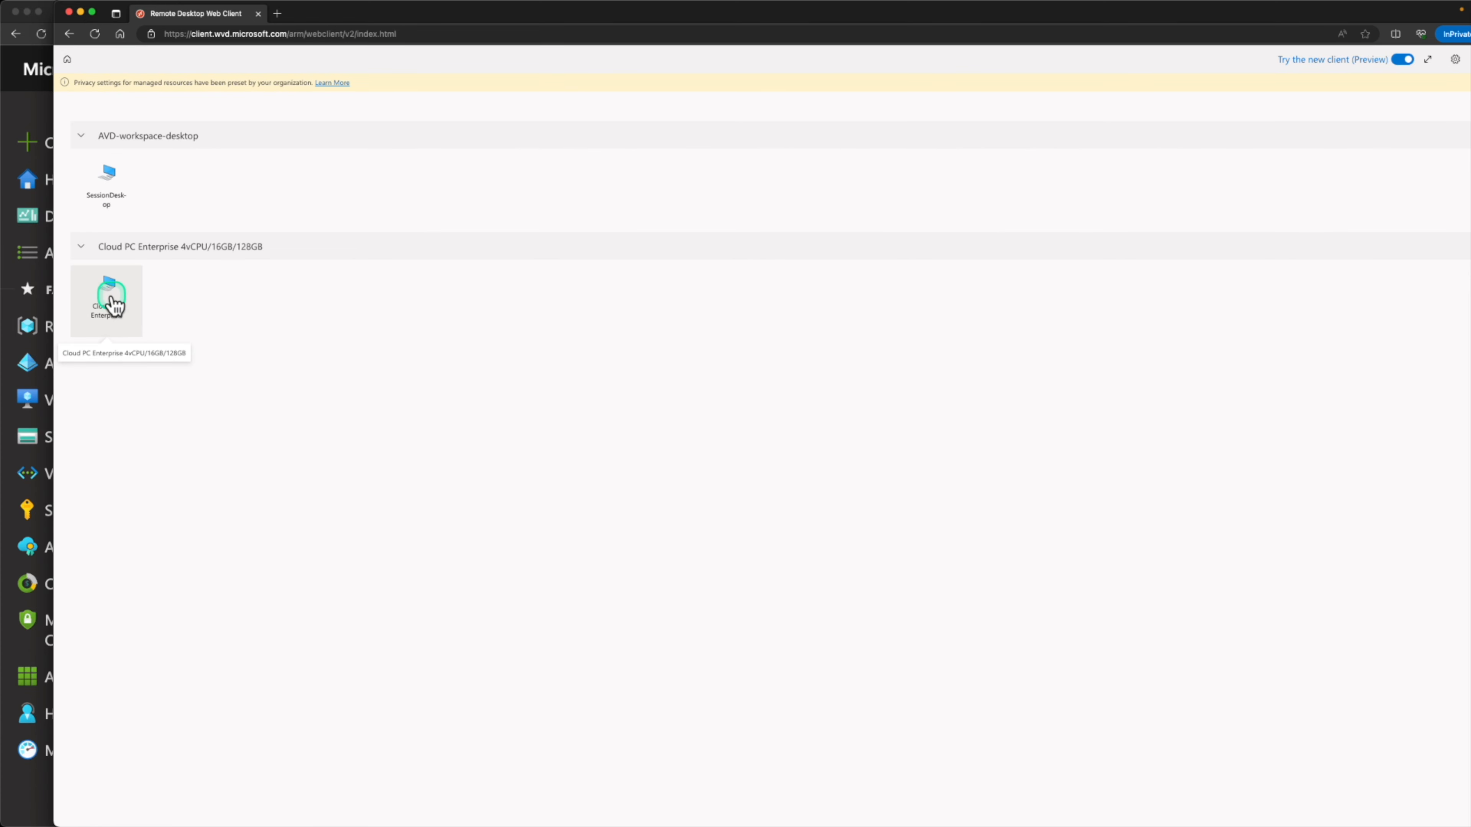
# Connect to the Cloud PC Enterprise 4vCPU/16GB/128GB desktop with local resources allowed, and check its Start menu
pyautogui.click(114, 305)
pyautogui.click(867, 512)
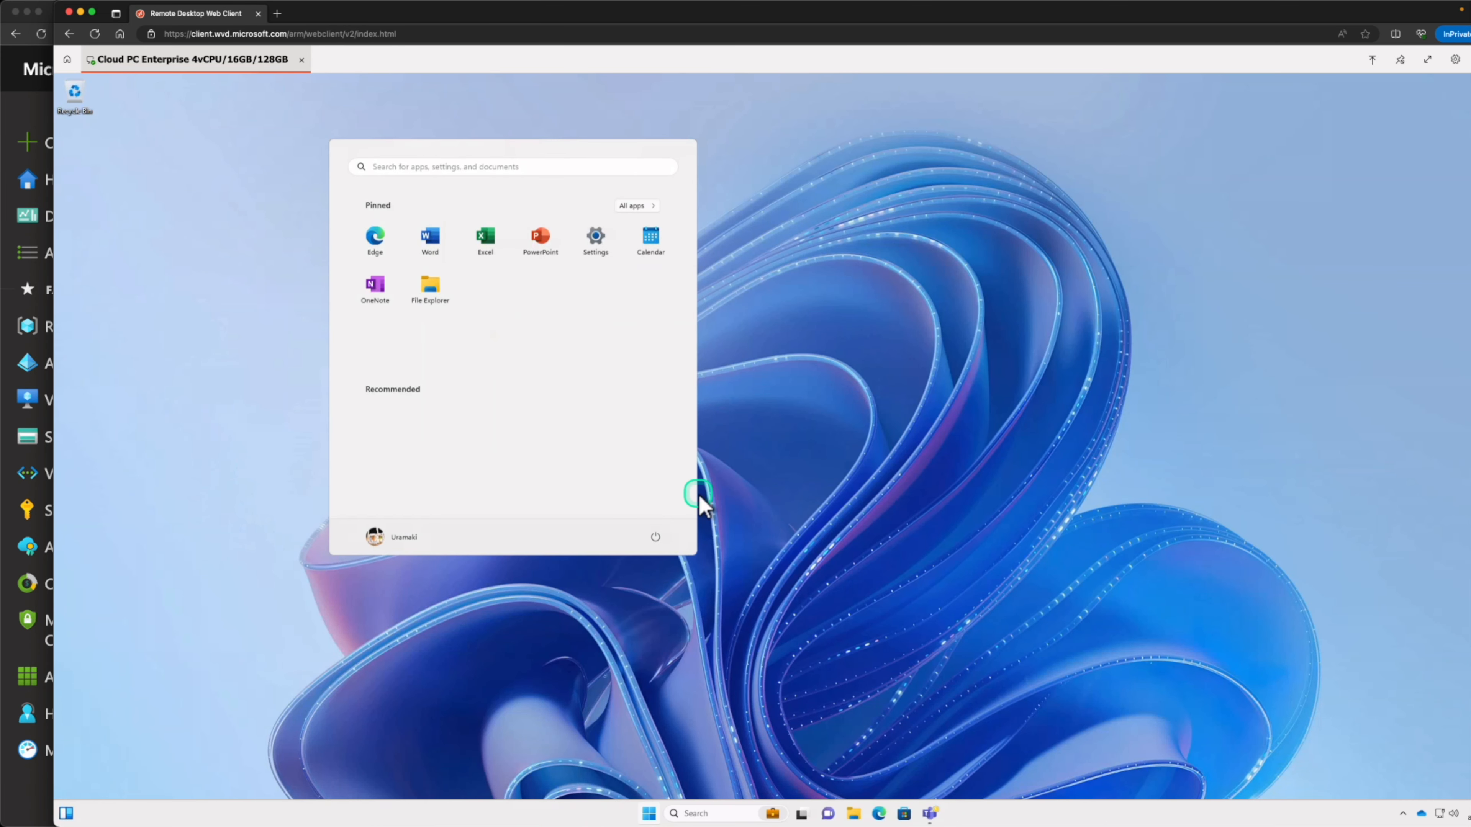
pyautogui.click(649, 815)
pyautogui.click(651, 814)
pyautogui.click(651, 813)
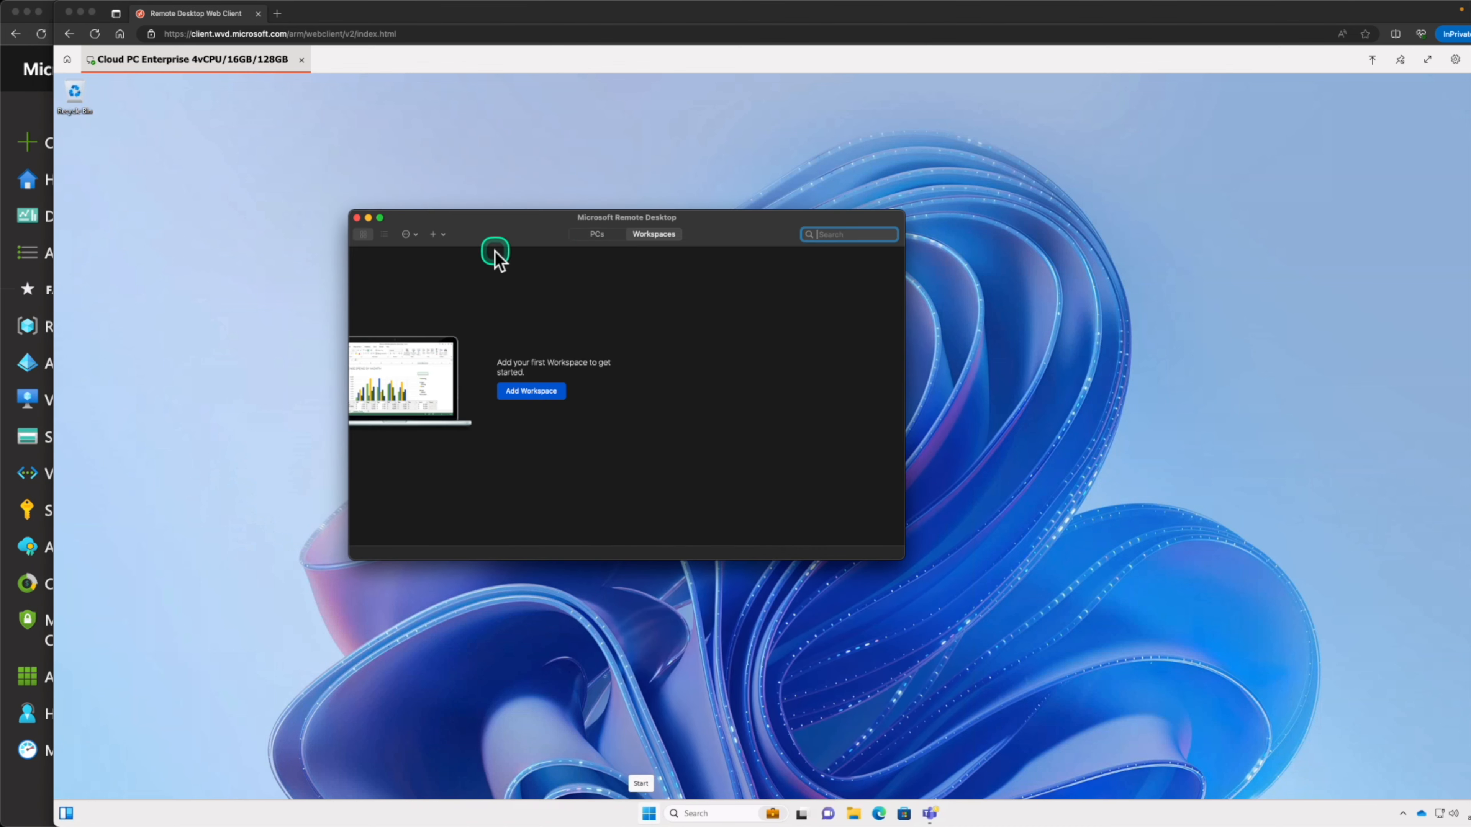
# Switch to Microsoft Remote Desktop and add a workspace using the copied workspace URL
pyautogui.moveTo(509, 230); pyautogui.dragTo(594, 251)
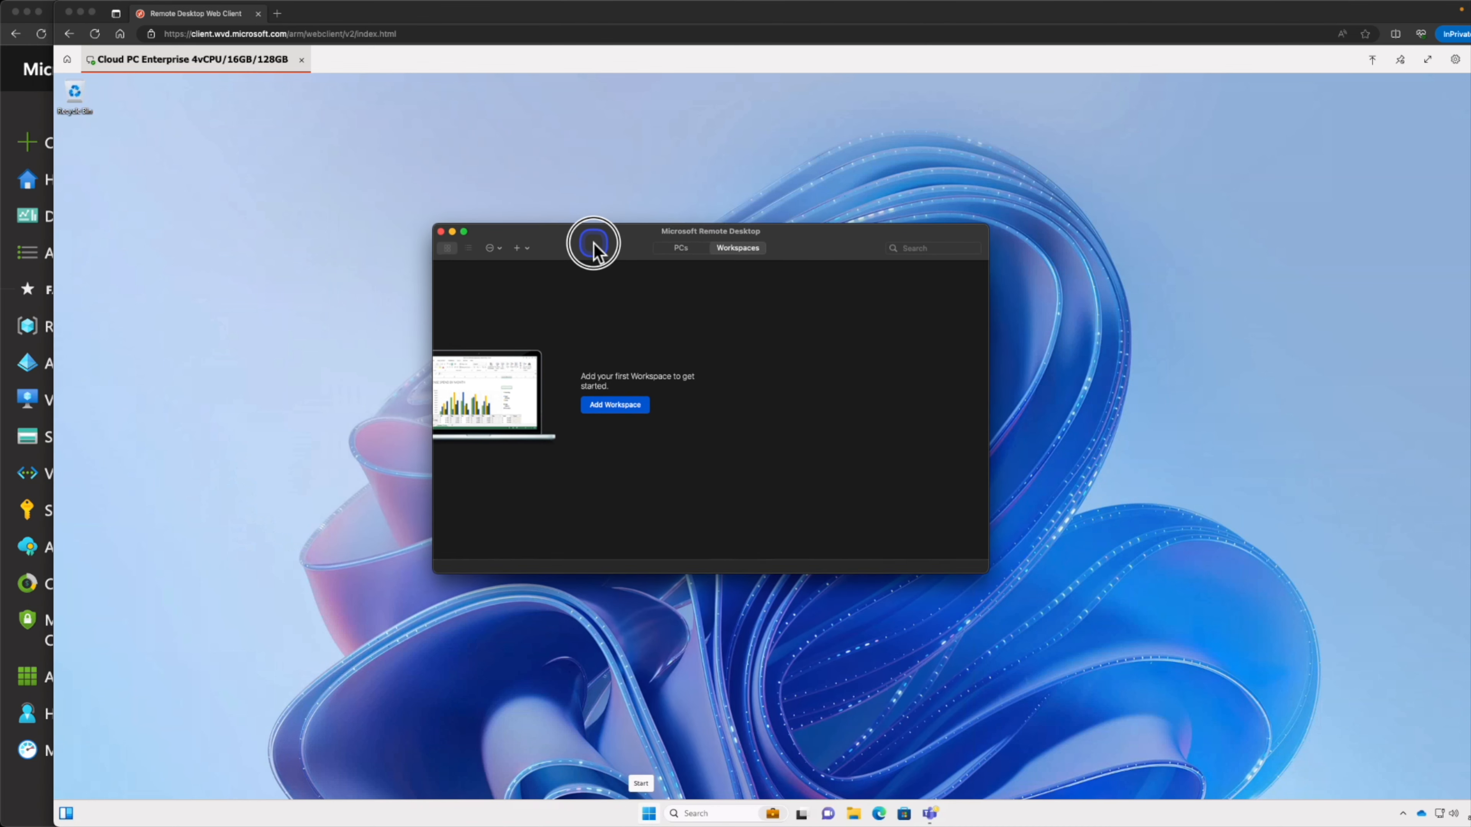
pyautogui.click(614, 408)
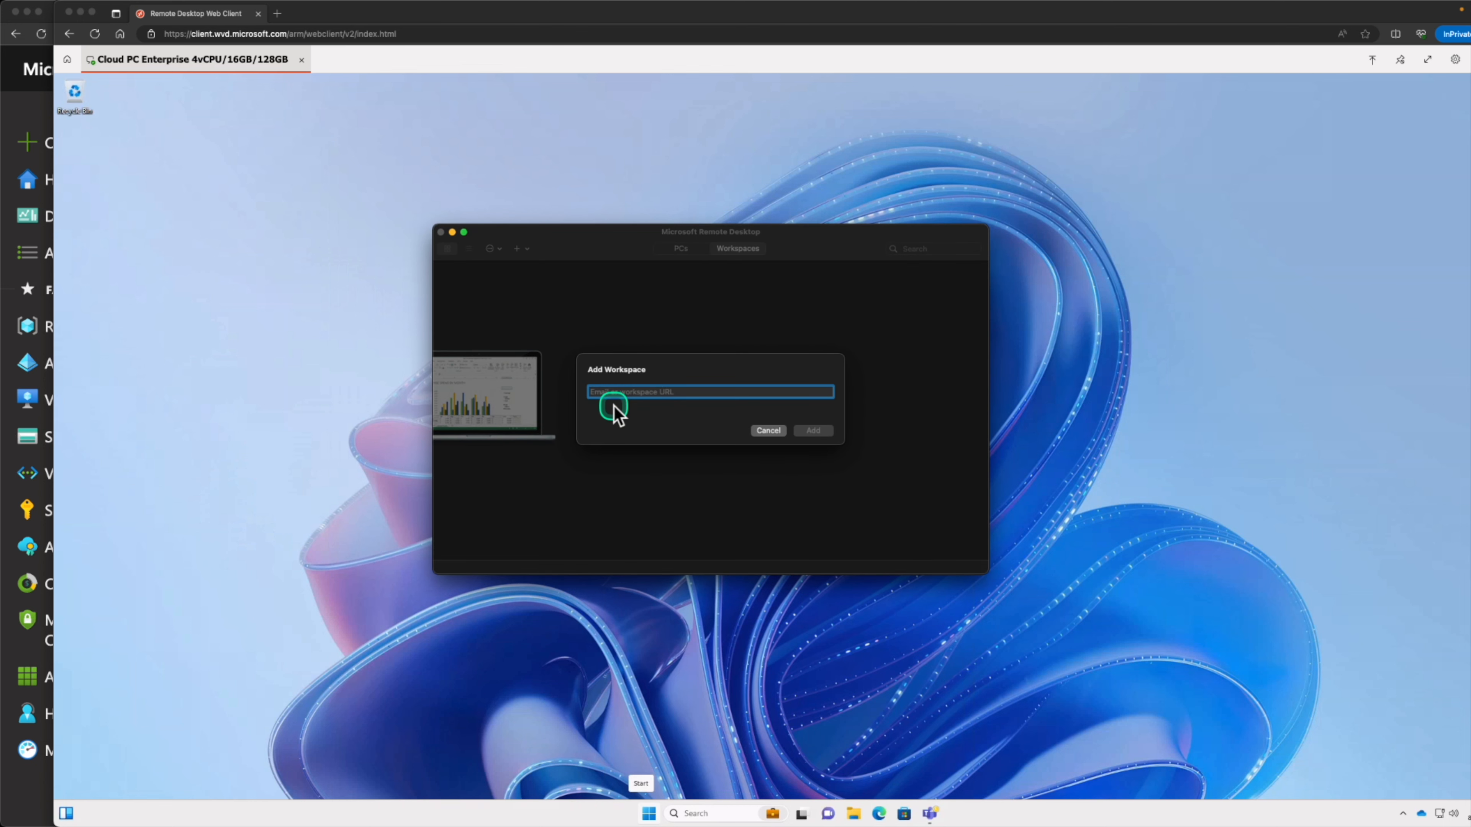
pyautogui.rightClick(637, 395)
pyautogui.click(660, 424)
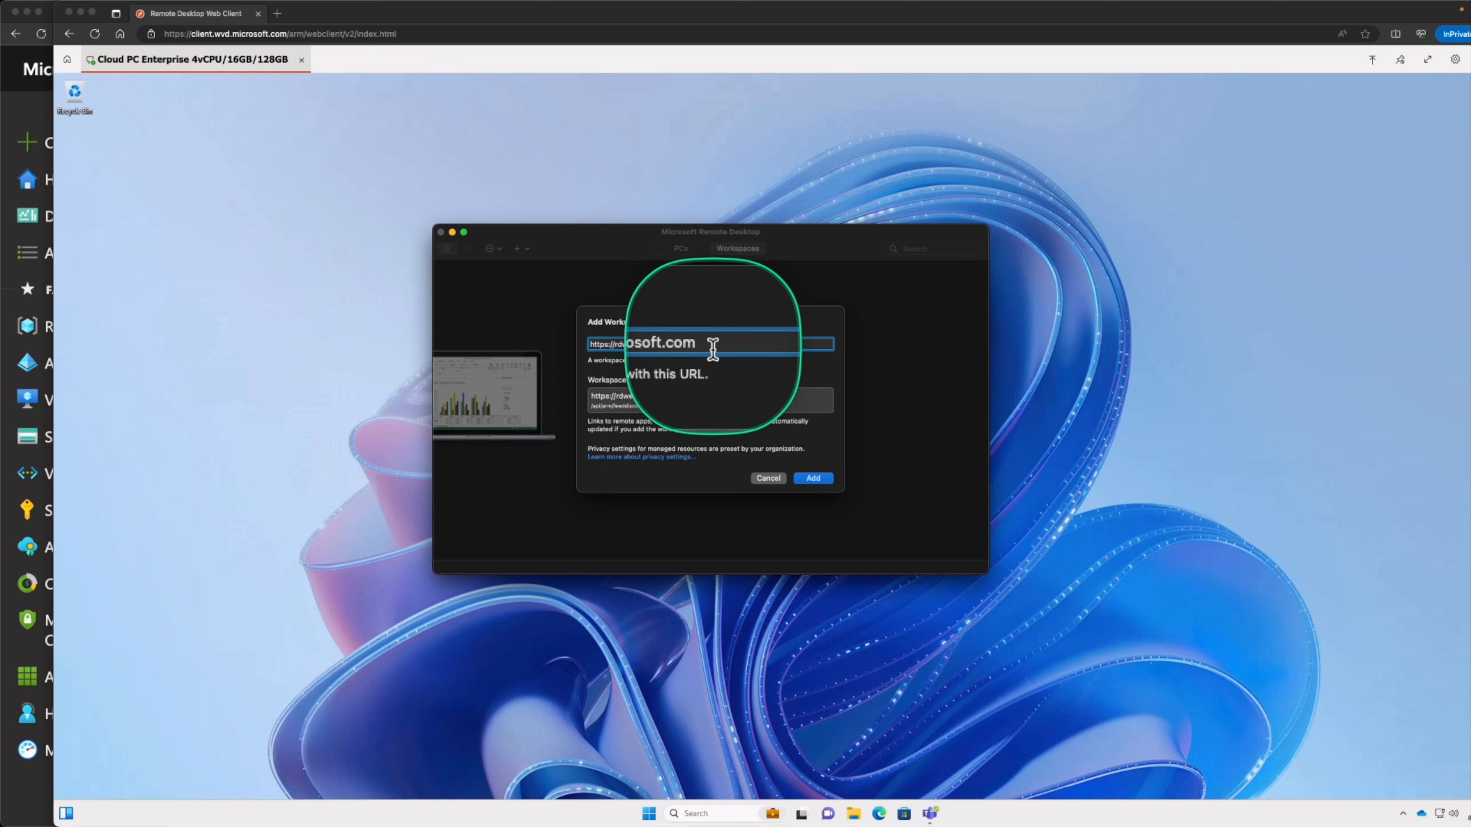
pyautogui.click(817, 479)
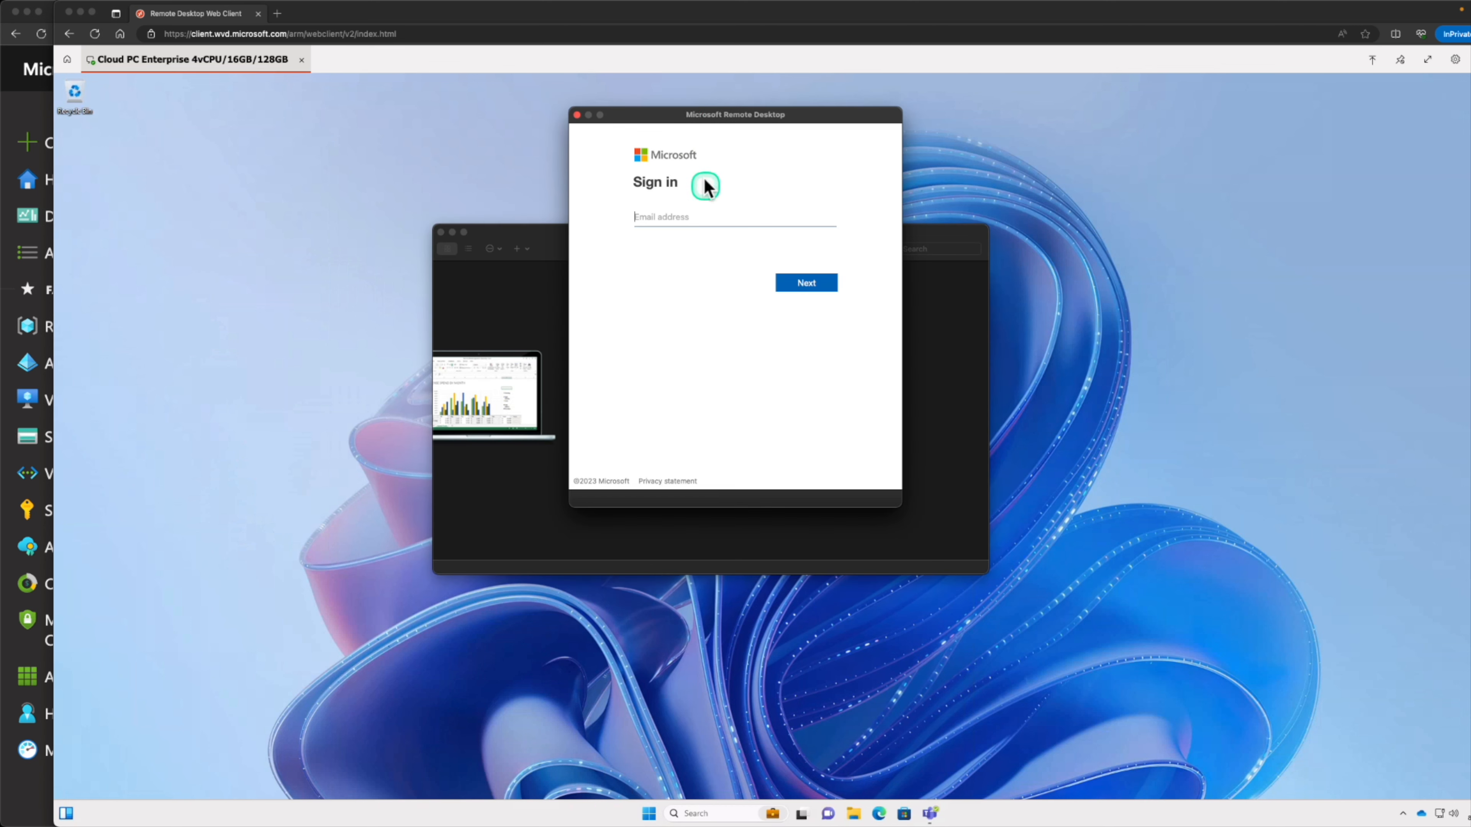
# Sign in to the added workspace with the user's email address and account password
pyautogui.moveTo(684, 119); pyautogui.dragTo(699, 188)
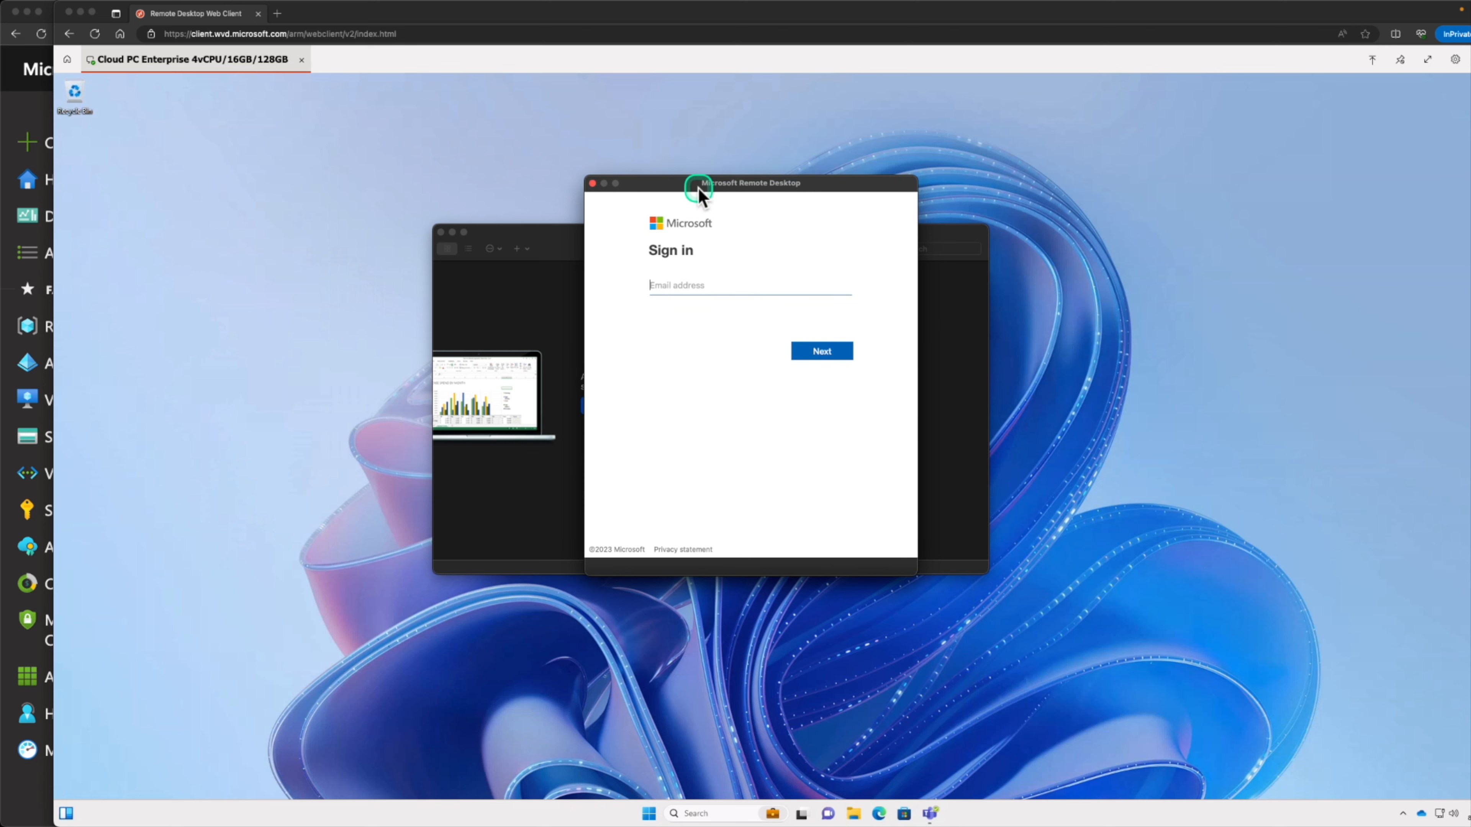
pyautogui.click(697, 285)
pyautogui.click(822, 351)
pyautogui.click(833, 336)
# Look over the workspaces listed in the Microsoft Remote Desktop client and move its window aside
pyautogui.click(506, 316)
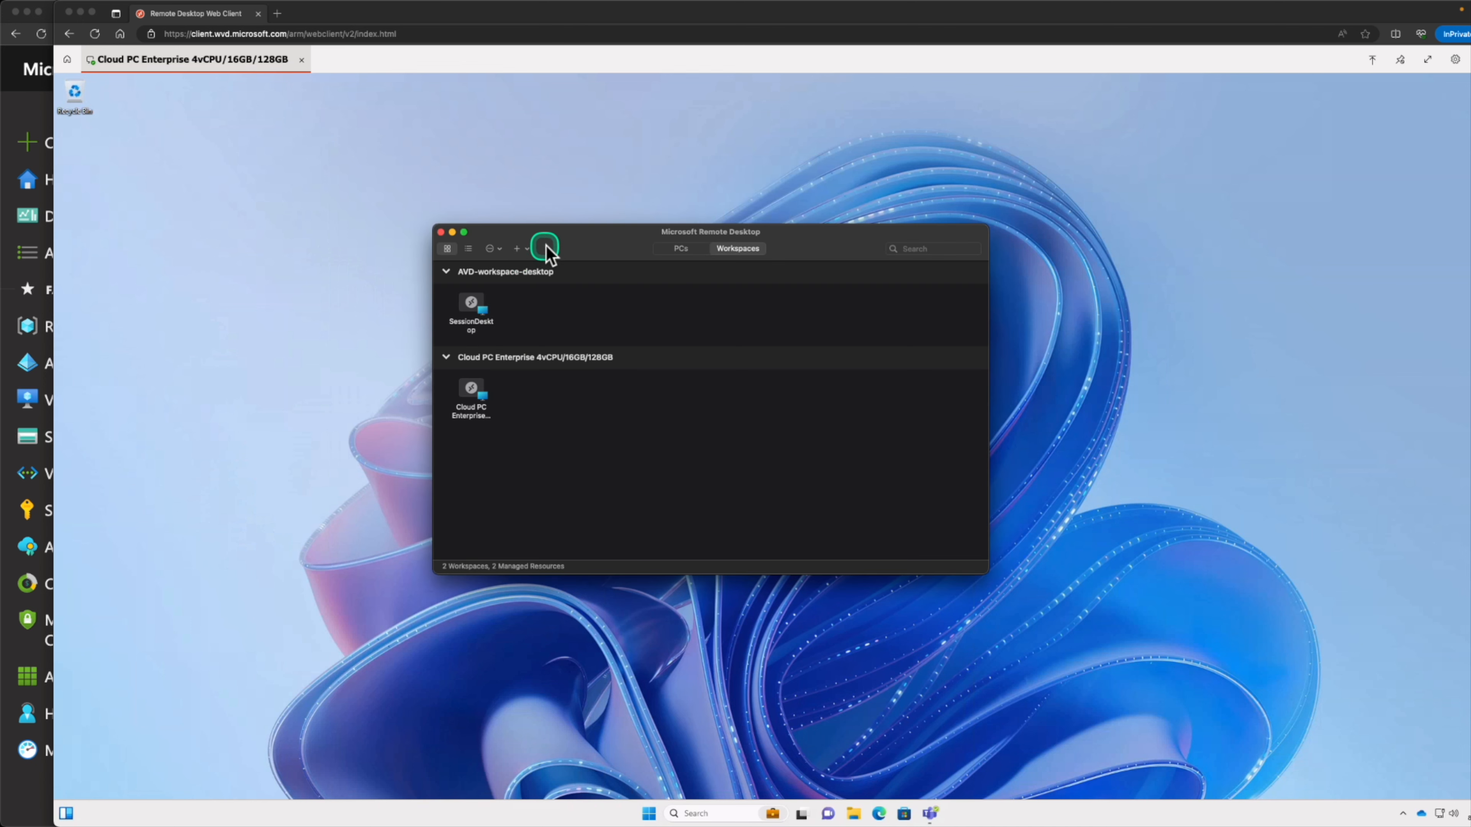
pyautogui.moveTo(546, 249); pyautogui.dragTo(584, 223)
pyautogui.click(505, 266)
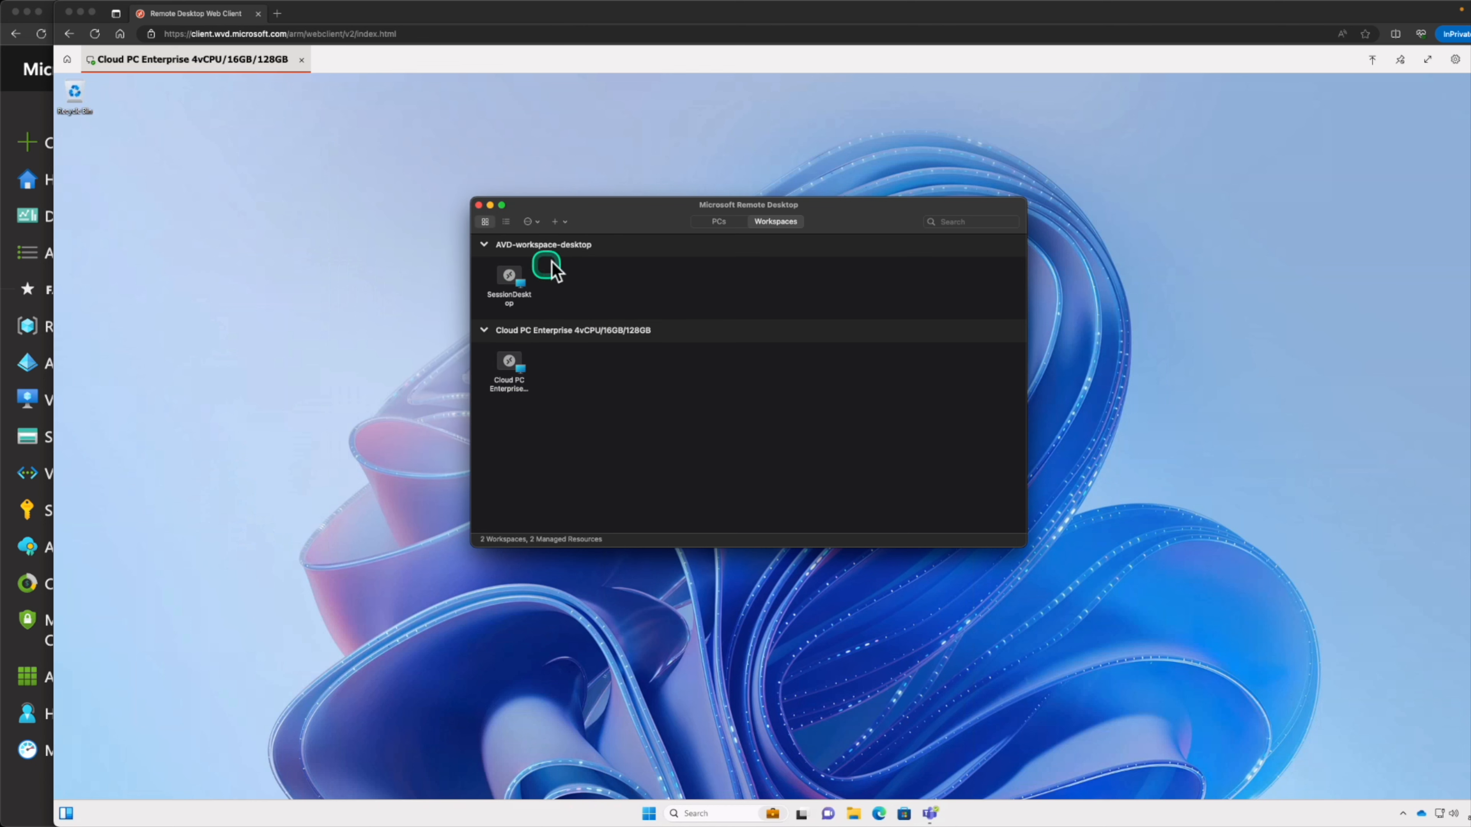
pyautogui.moveTo(593, 211); pyautogui.dragTo(327, 374)
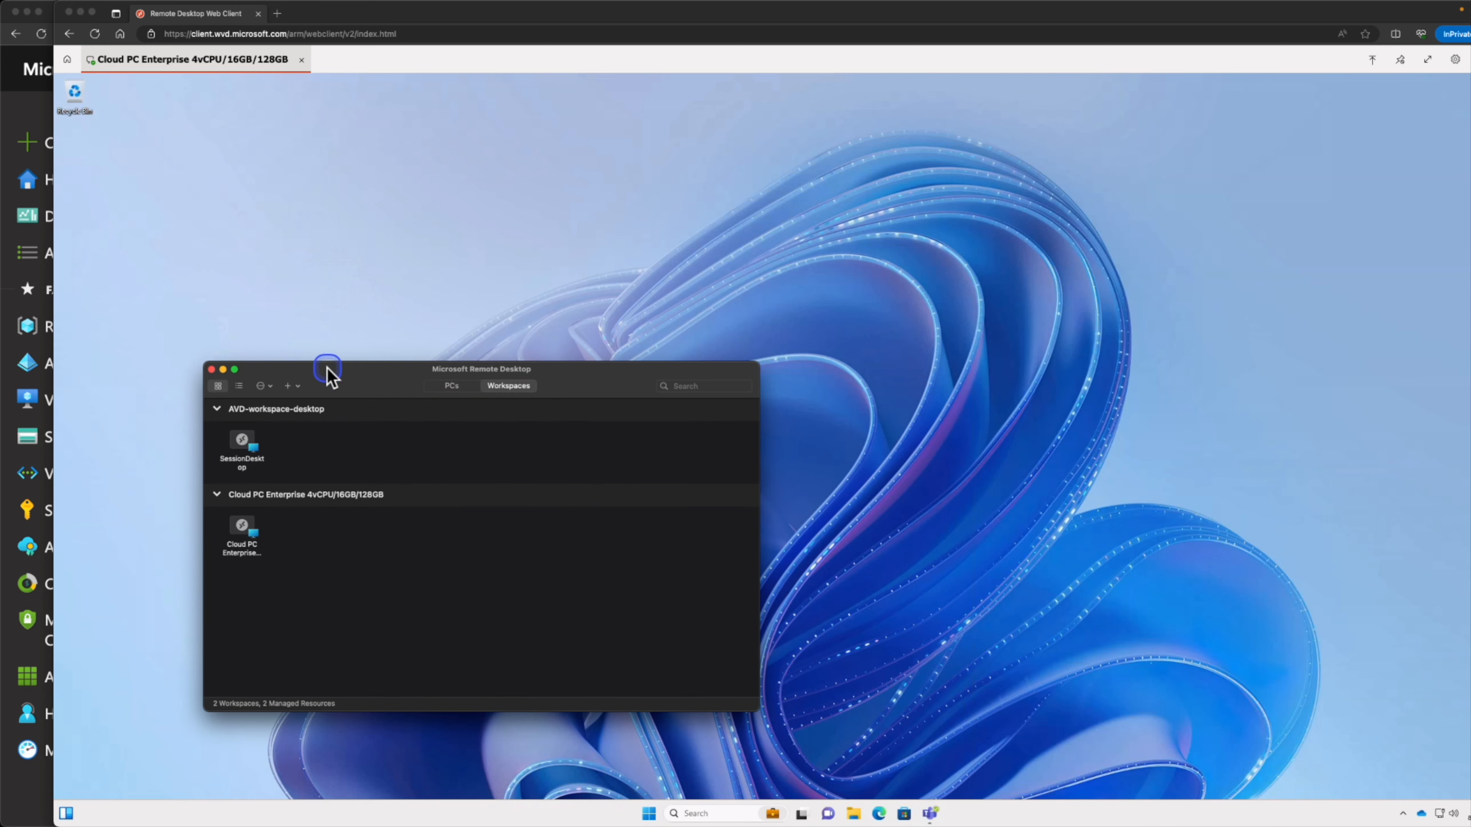
# Connect to the SessionDesktop in AVD-workspace-desktop, supplying the user's account password
pyautogui.click(674, 313)
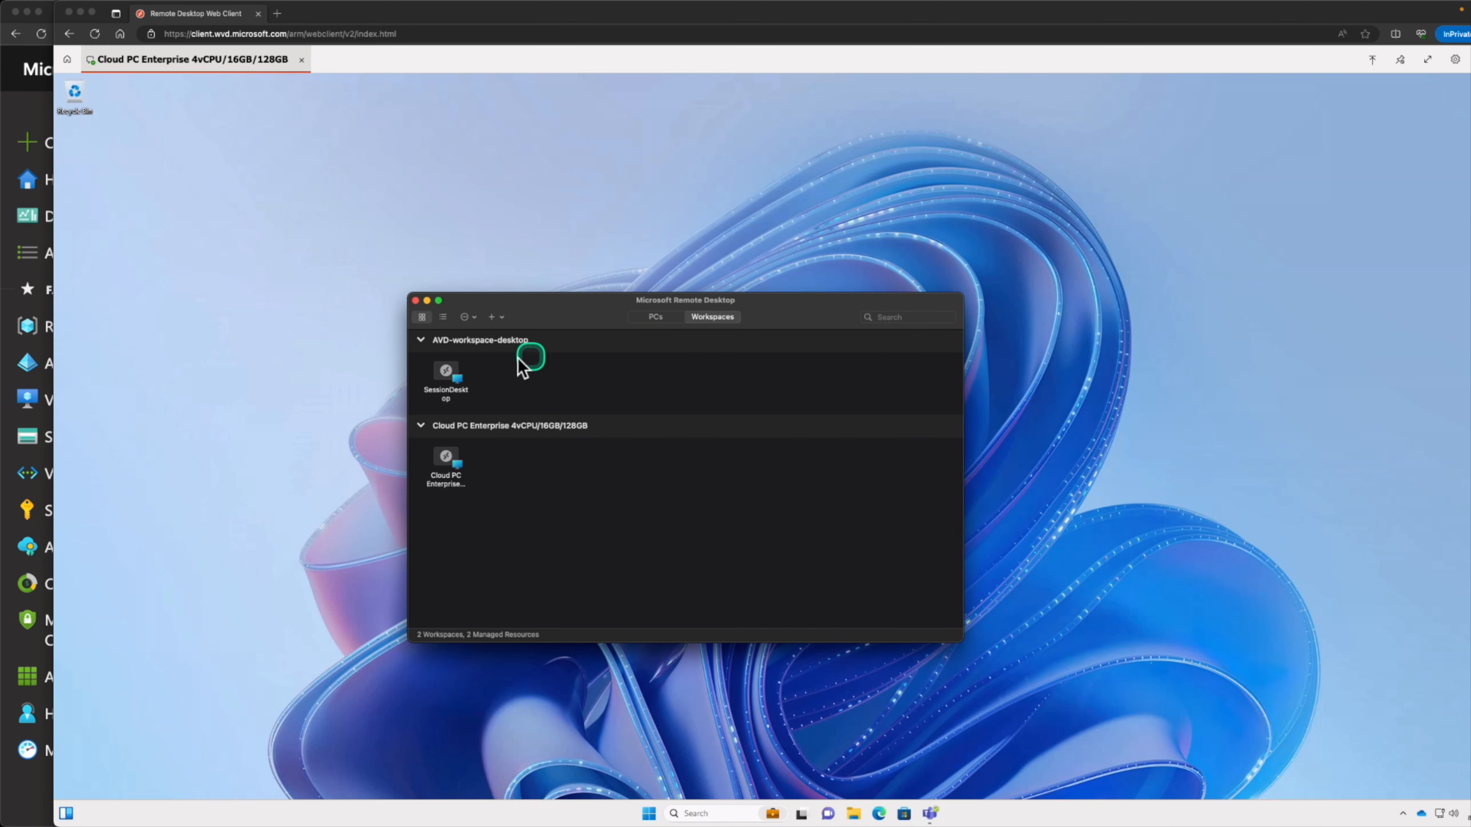
pyautogui.click(455, 368)
pyautogui.doubleClick(455, 368)
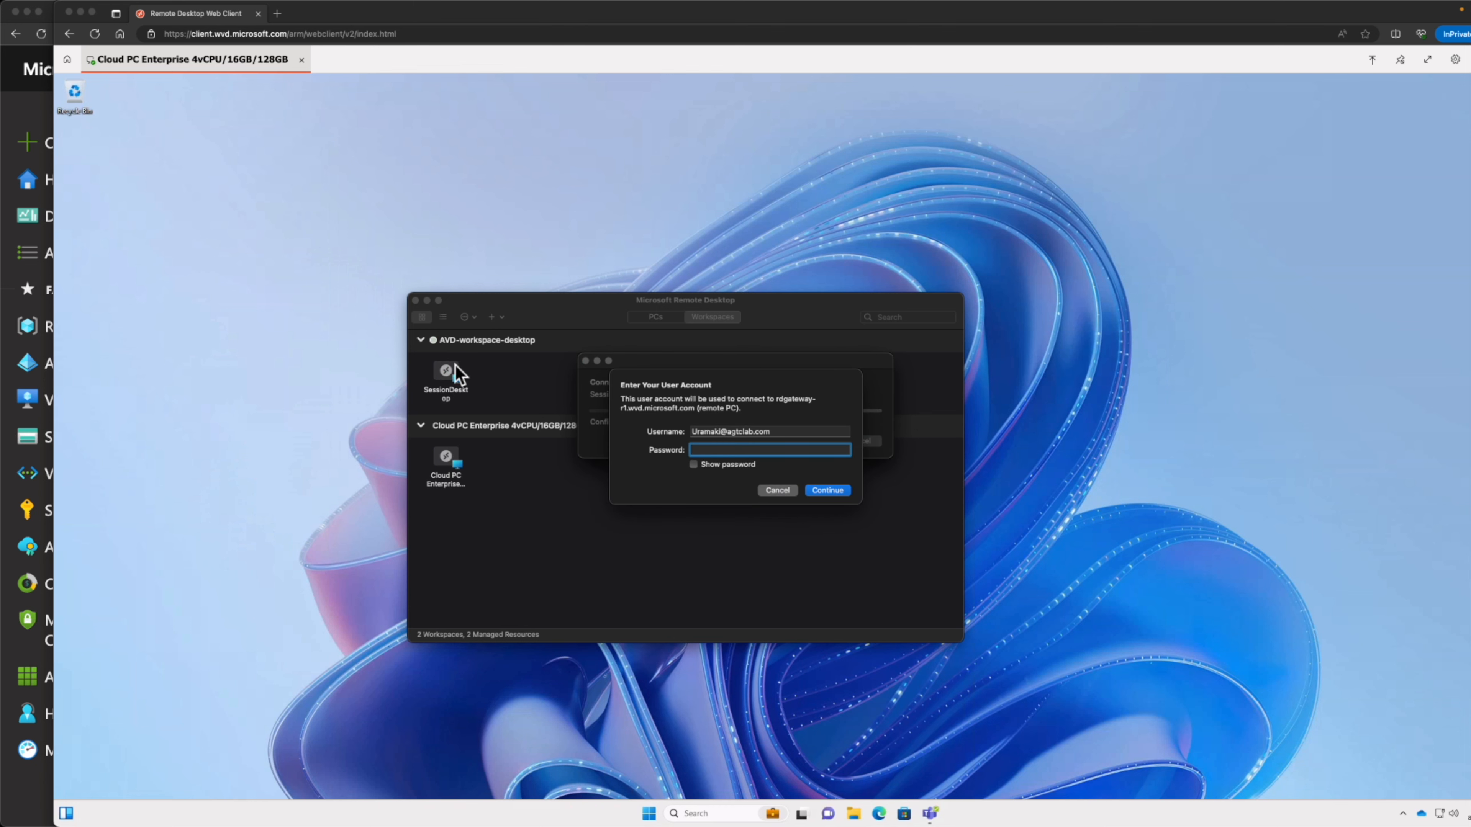
pyautogui.press('super+v')
pyautogui.click(832, 493)
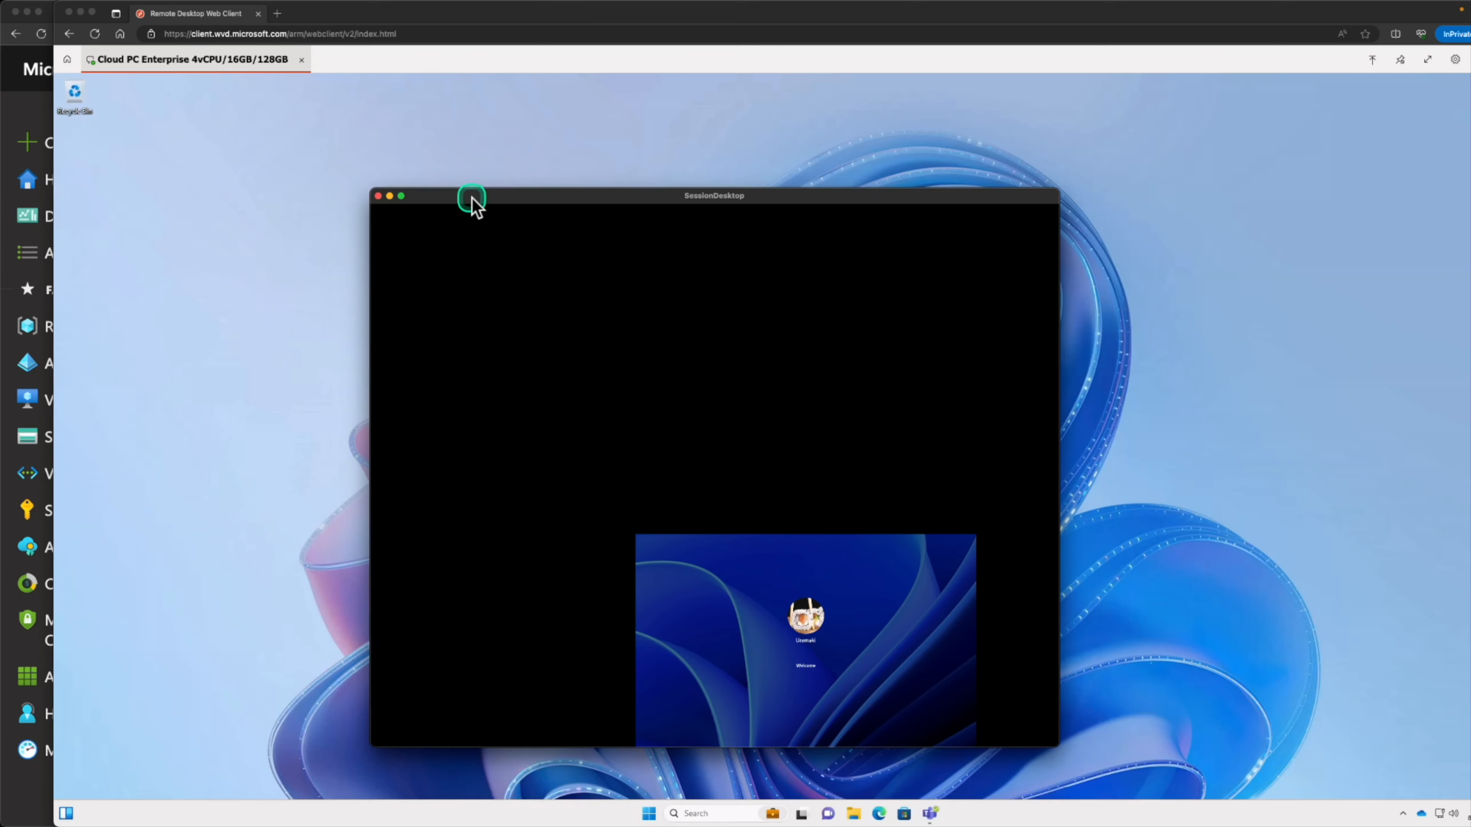
# Look over the SessionDesktop session in a reduced, repositioned window and close the session
pyautogui.moveTo(472, 199); pyautogui.dragTo(428, 173)
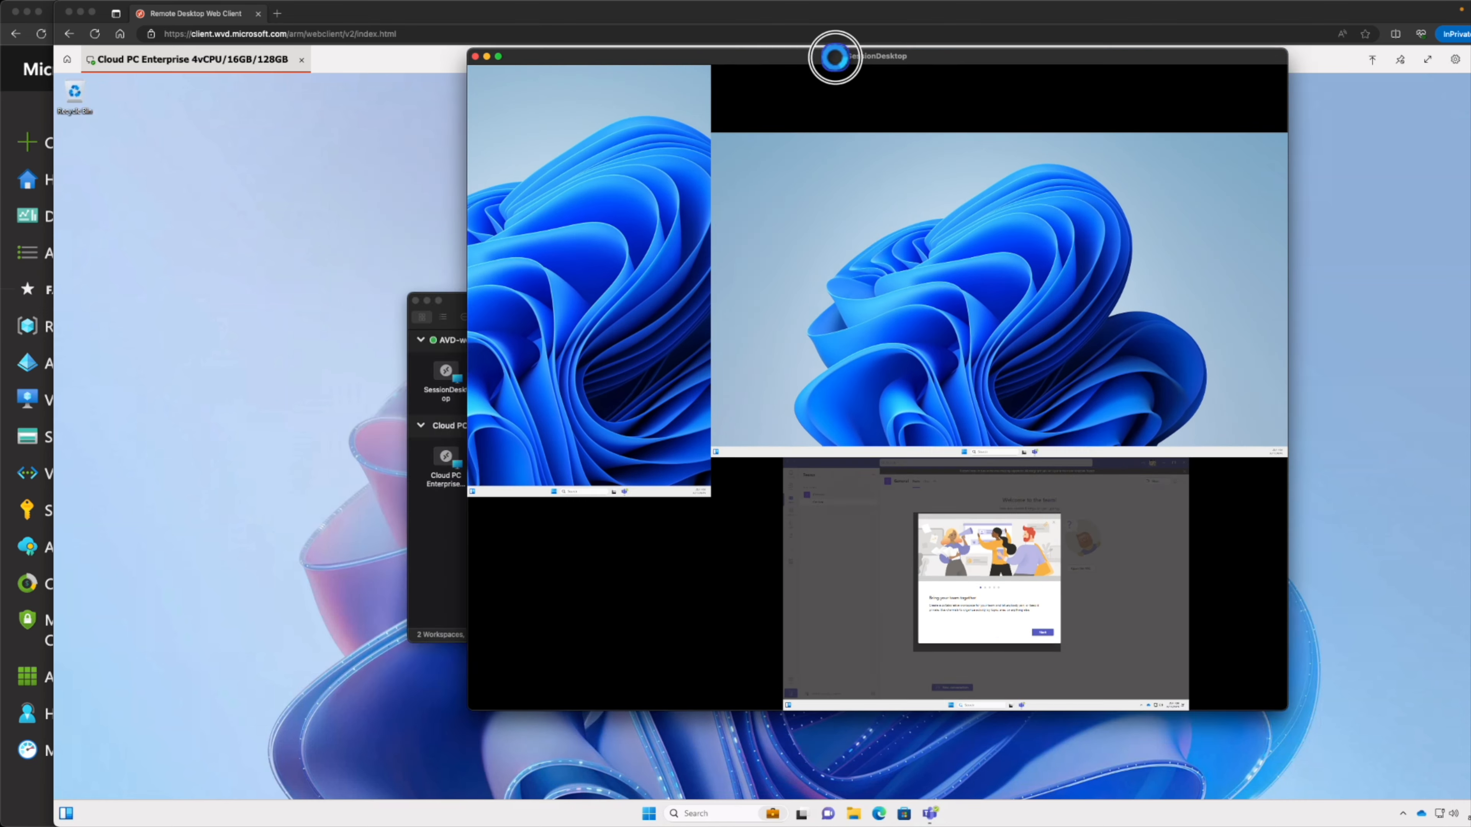
pyautogui.moveTo(837, 56); pyautogui.dragTo(759, 110)
pyautogui.click(400, 109)
pyautogui.moveTo(767, 200); pyautogui.dragTo(610, 153)
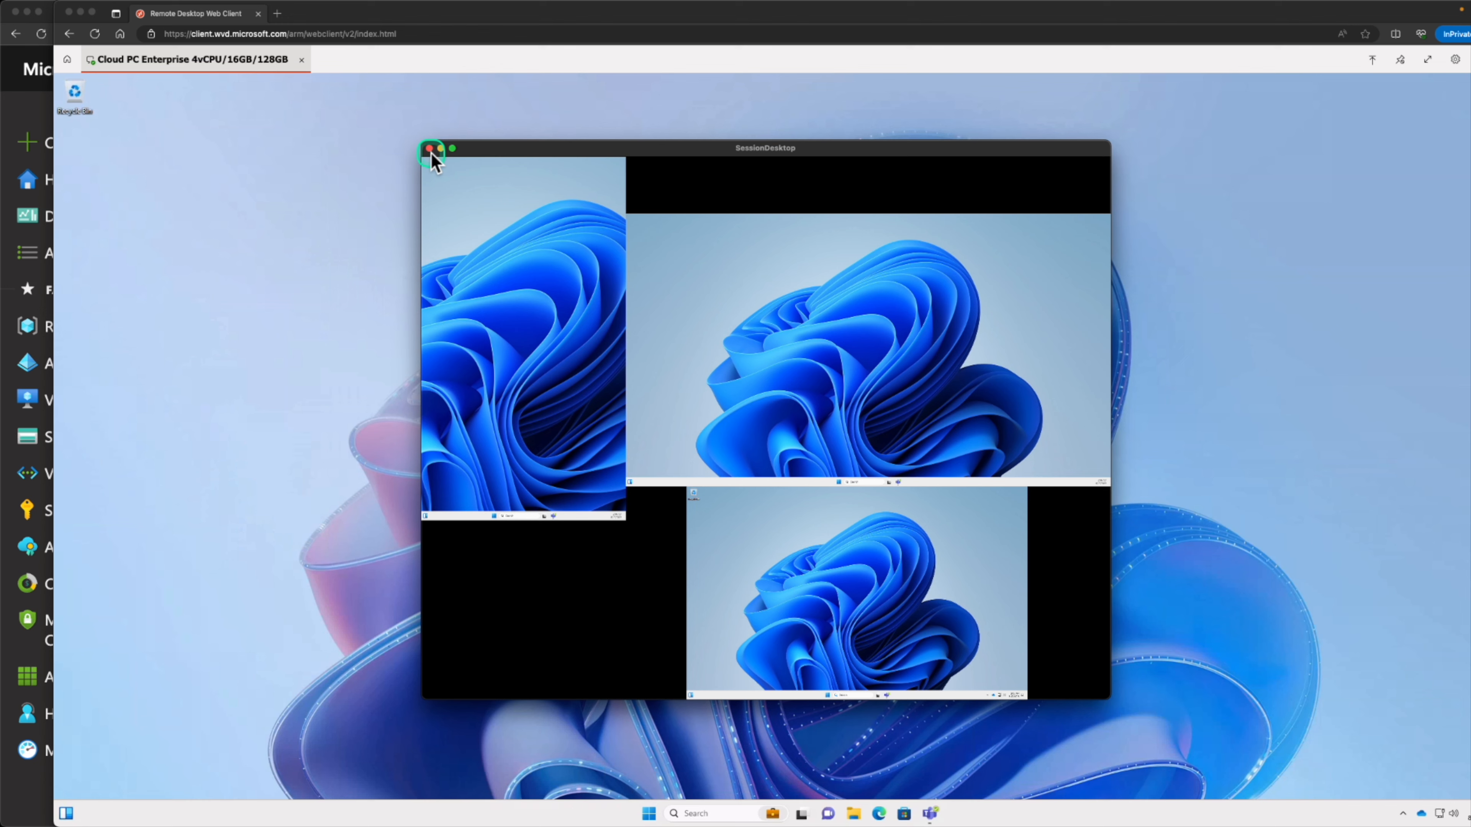
pyautogui.click(429, 149)
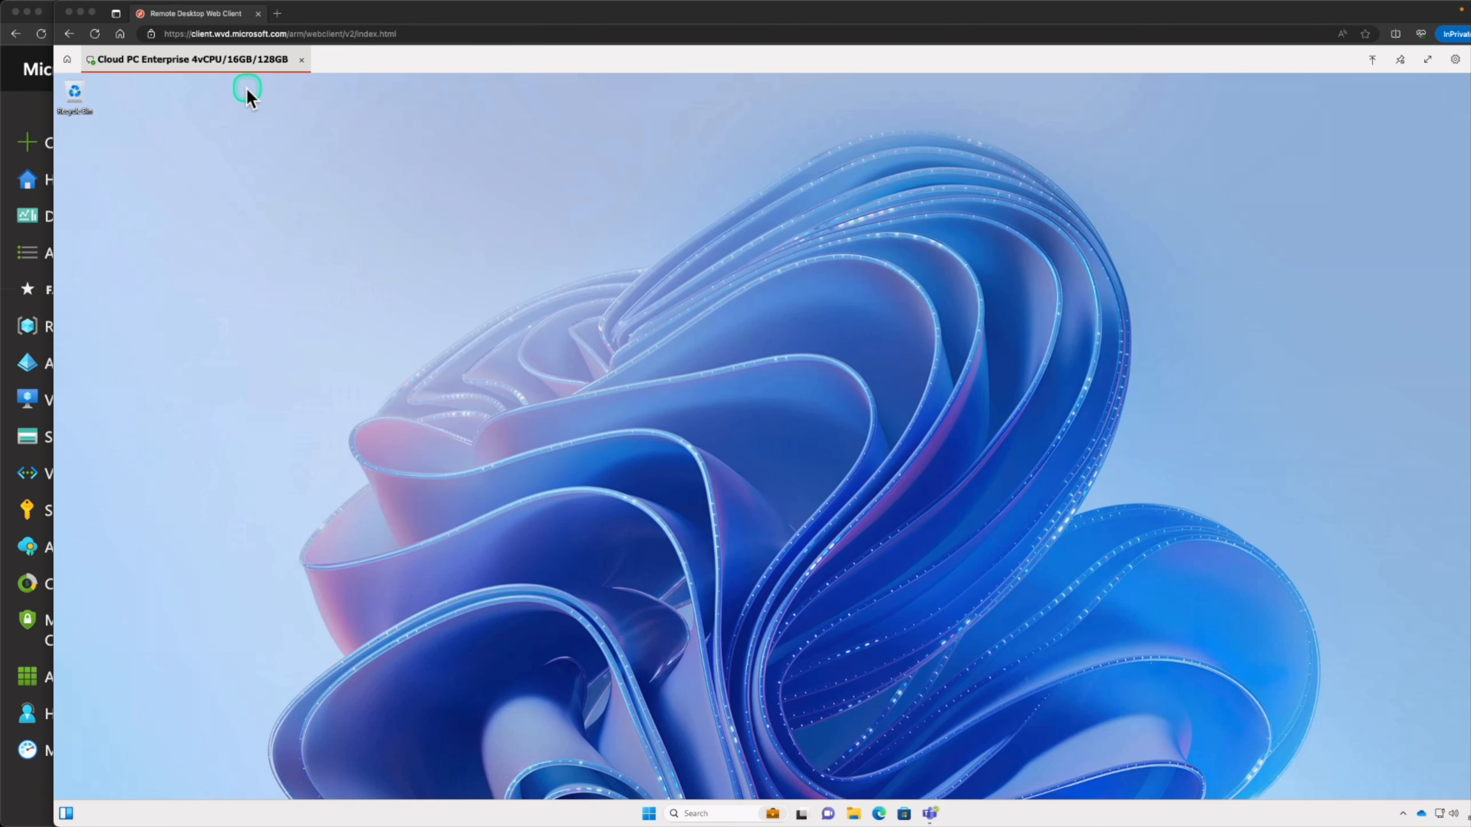
# Disconnect the Cloud PC Enterprise 4vCPU/16GB/128GB session and close the Remote Desktop Web Client
pyautogui.click(412, 168)
pyautogui.doubleClick(326, 22)
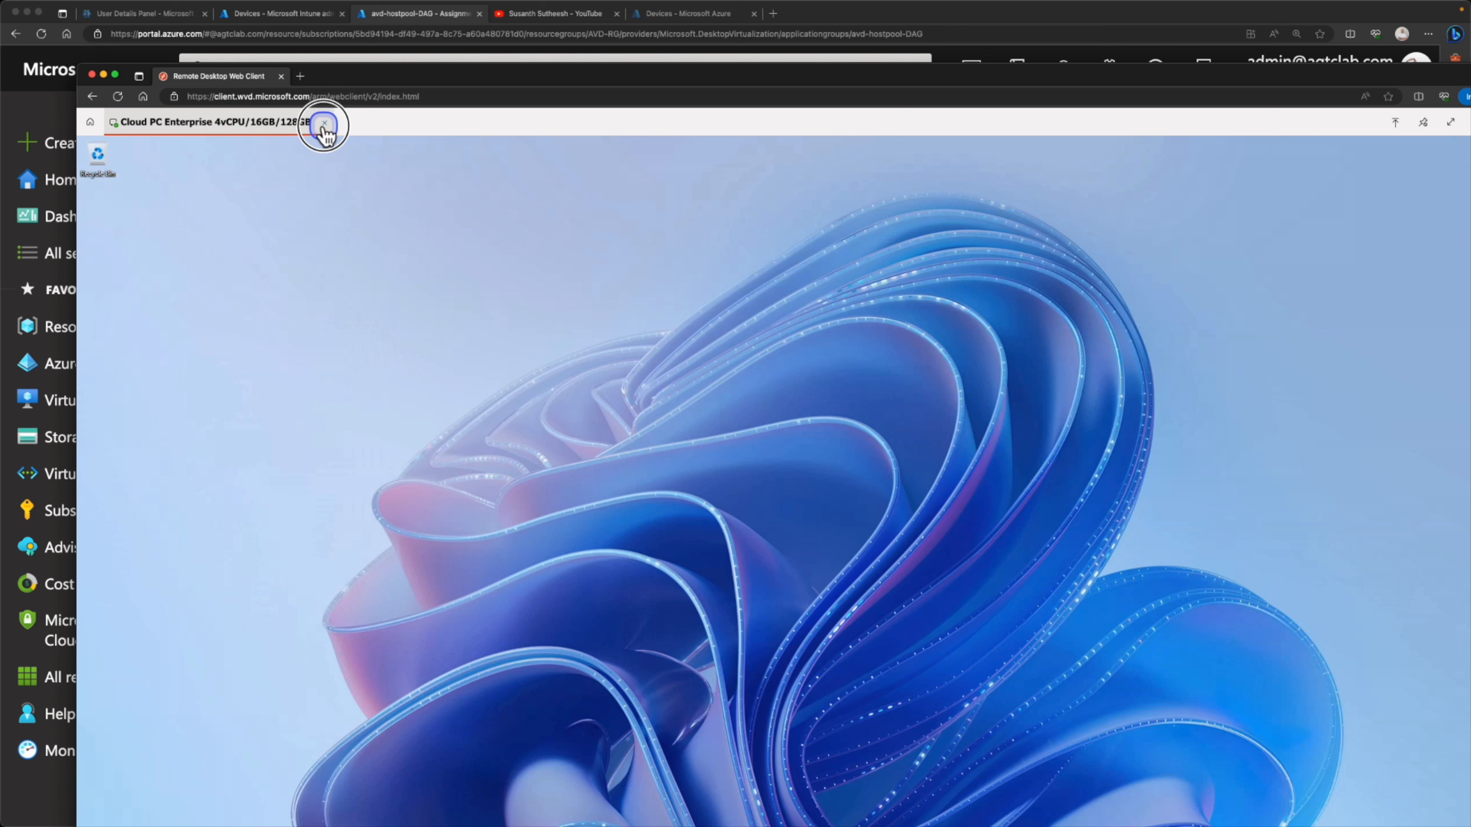
pyautogui.click(324, 124)
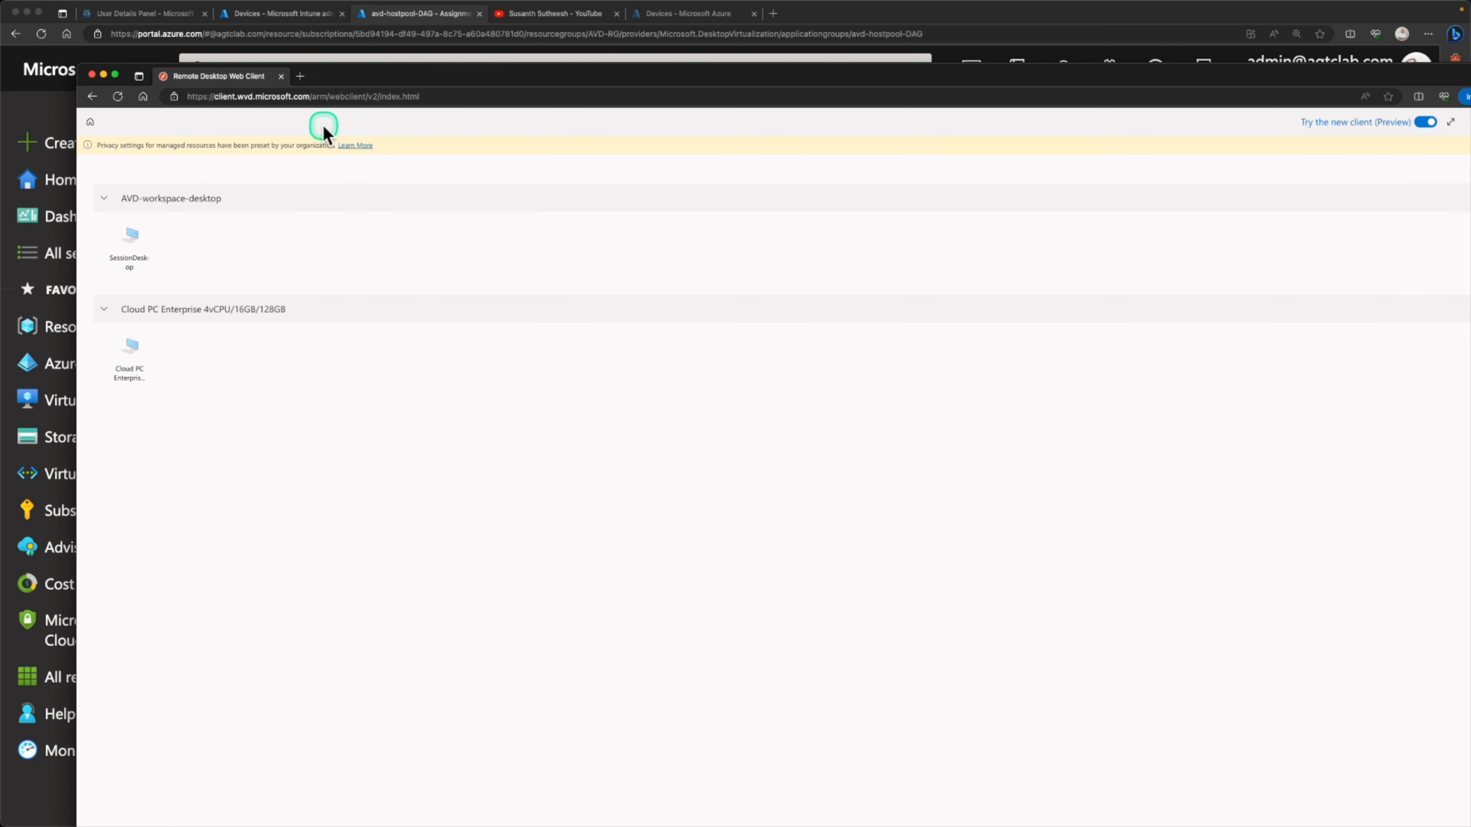
pyautogui.click(280, 77)
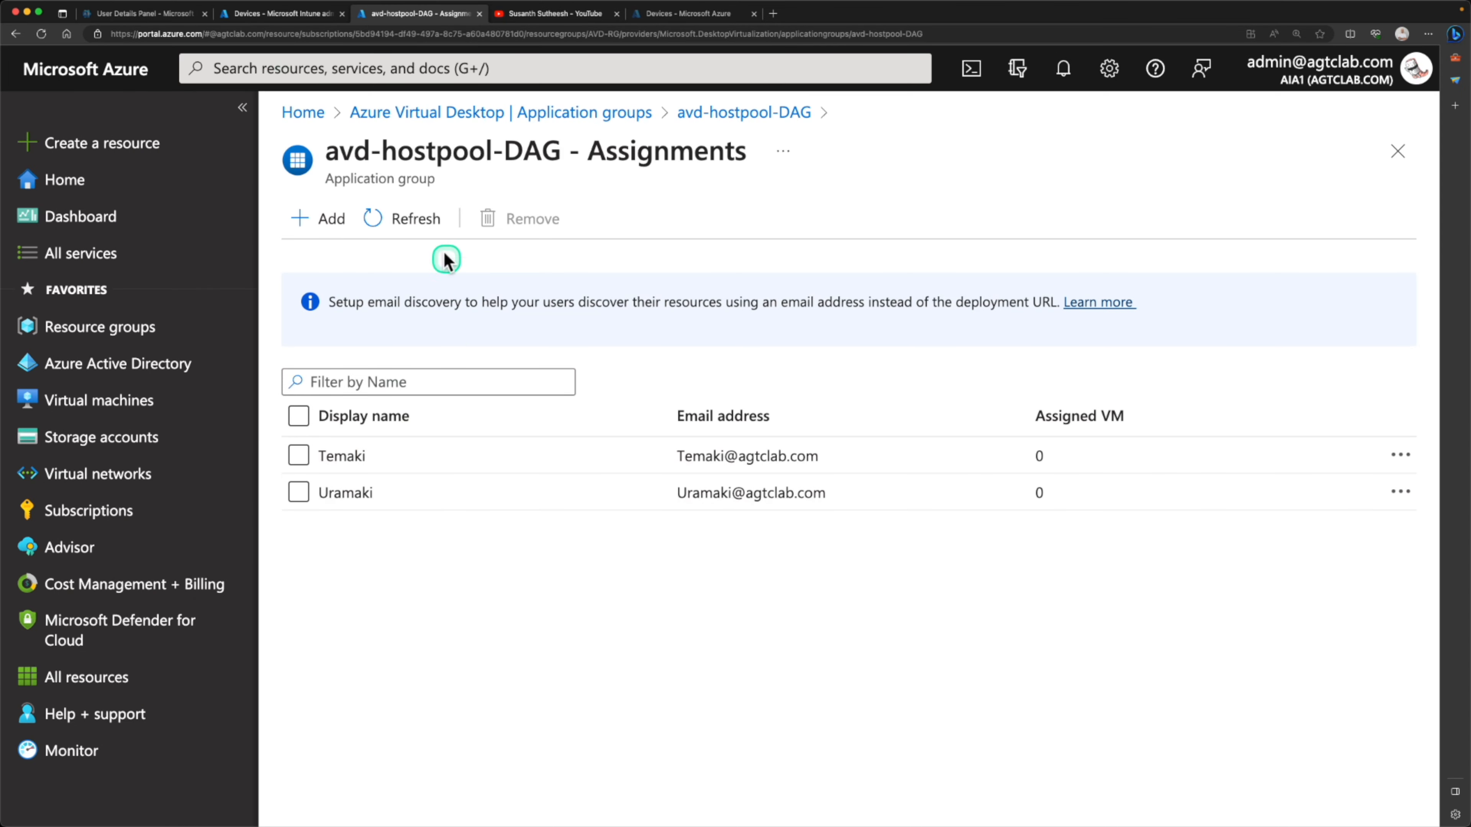
# Open the Azure portal's virtual machines list and examine the location, status, size and IP details of session-hst-0
pyautogui.click(64, 180)
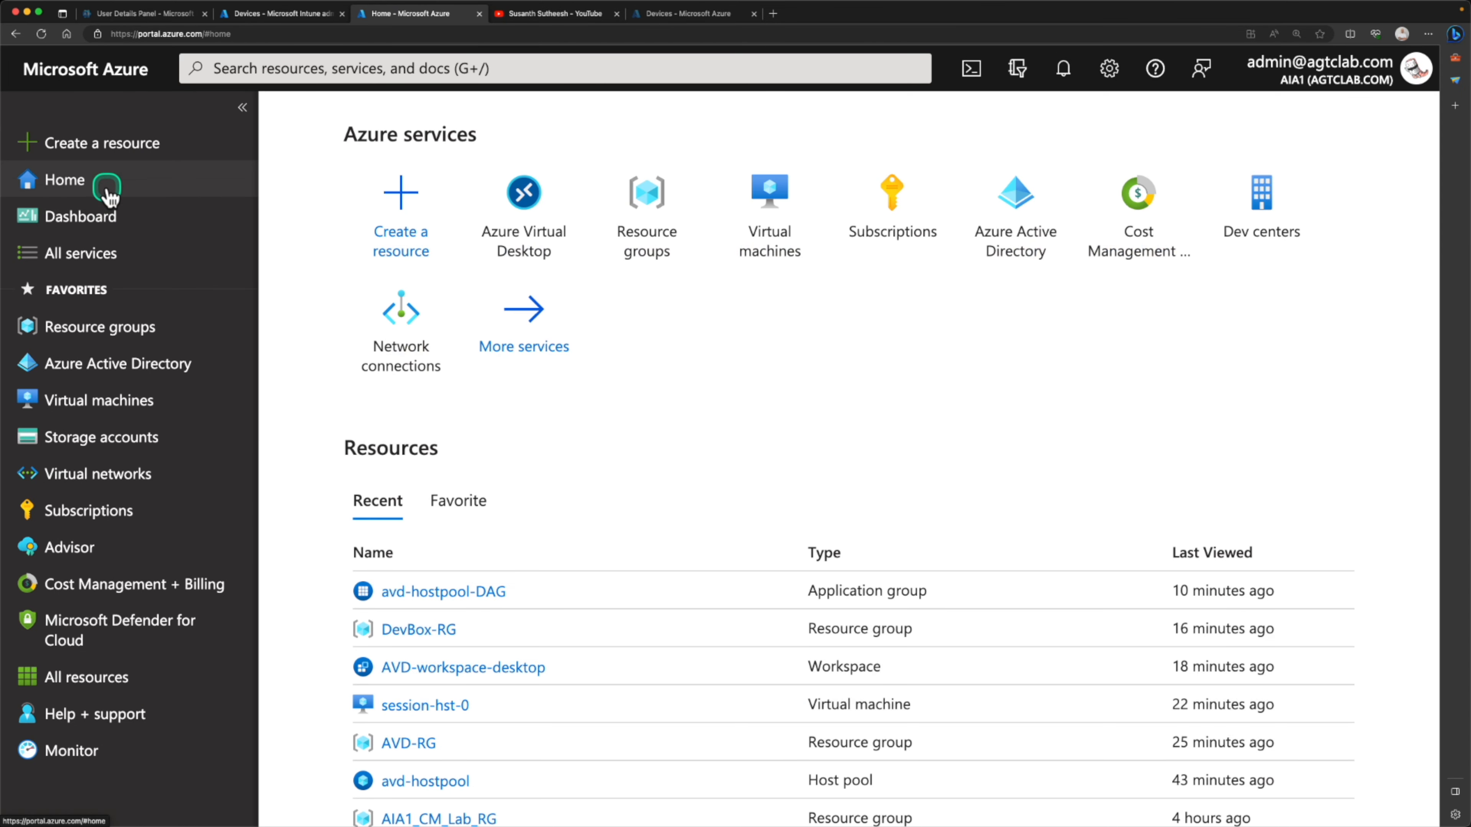
pyautogui.click(532, 235)
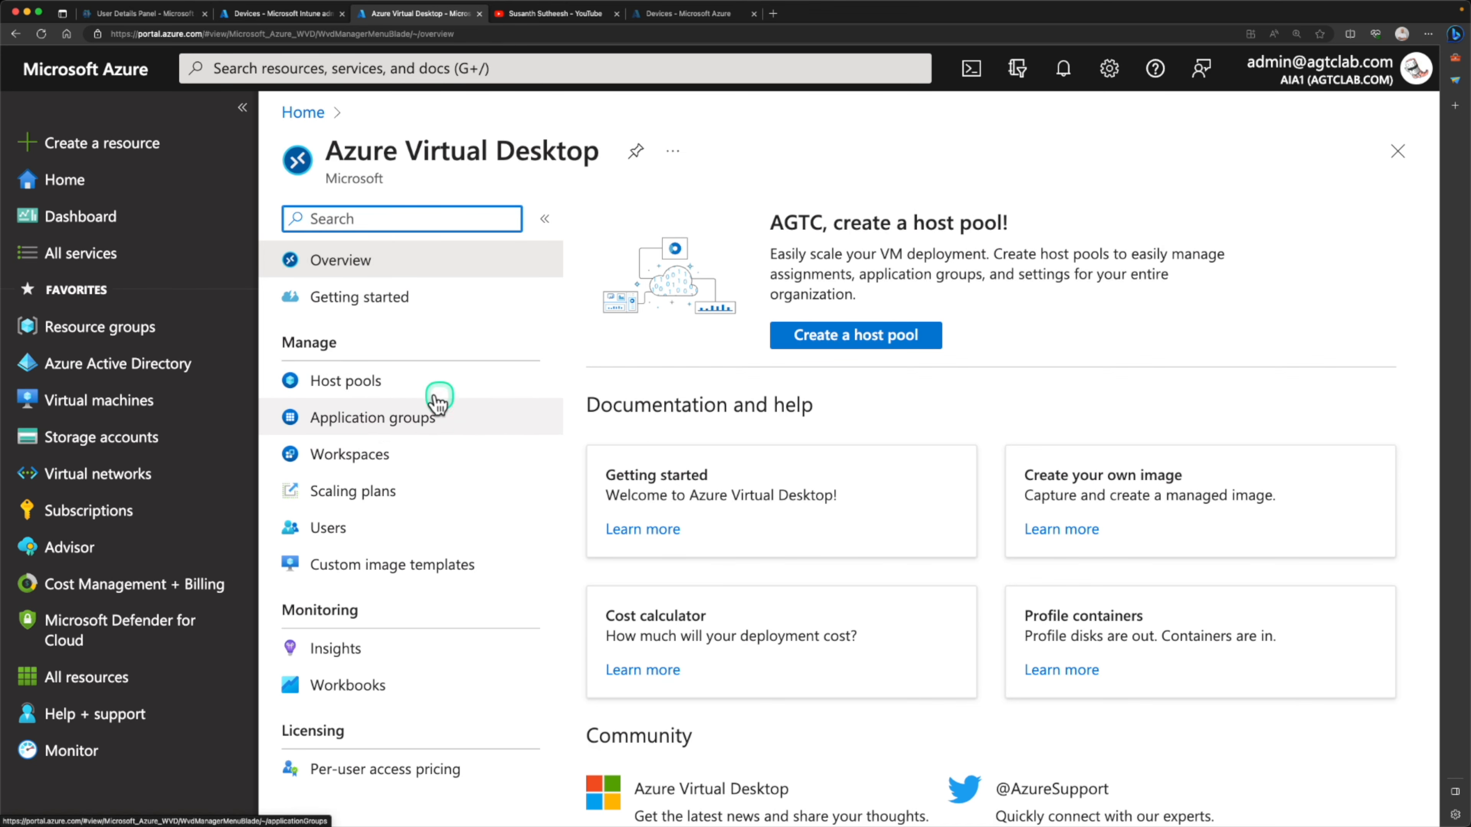
pyautogui.click(133, 407)
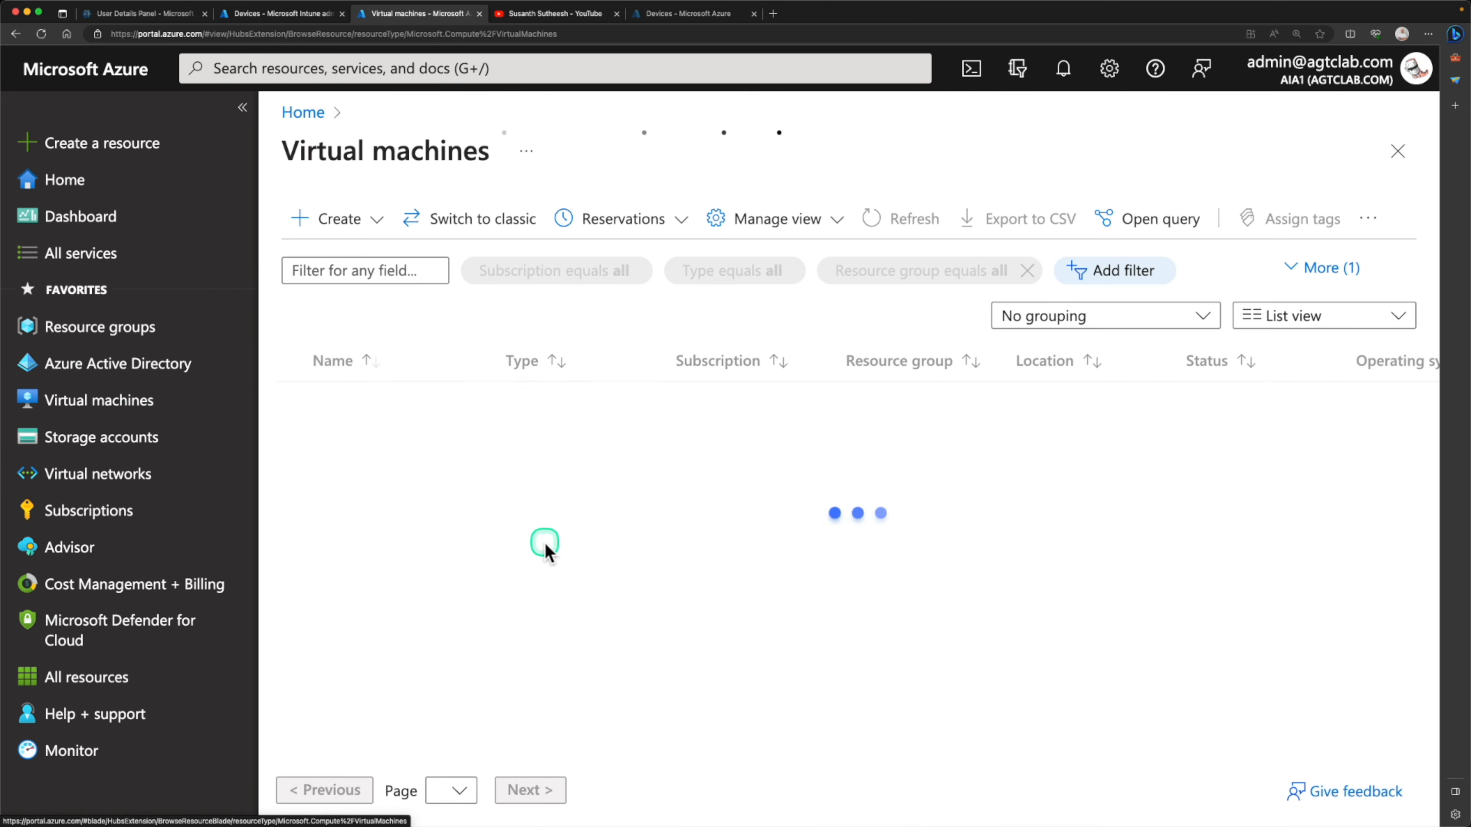
pyautogui.click(403, 584)
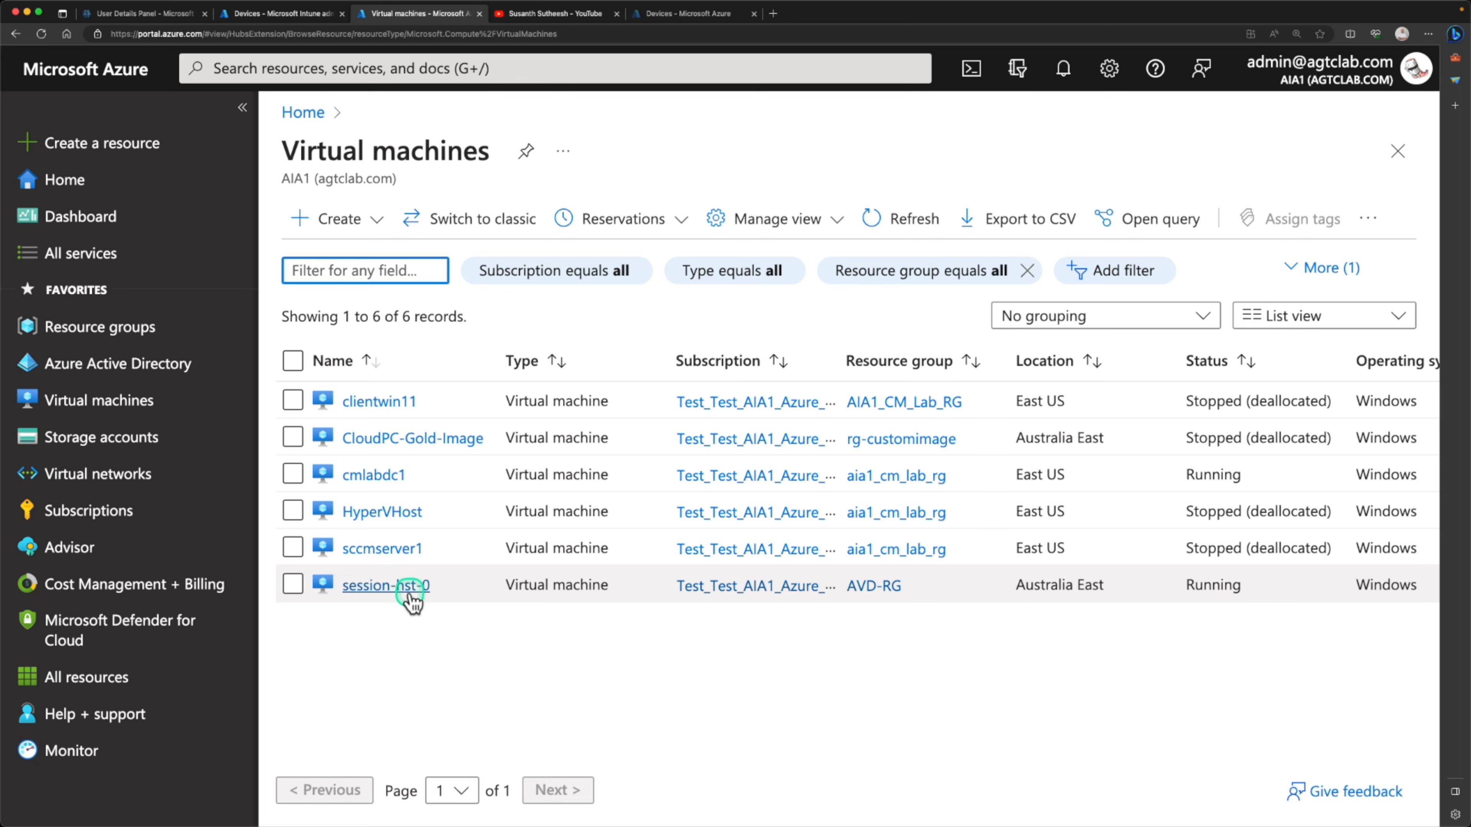
pyautogui.hscroll(10, 595, 618)
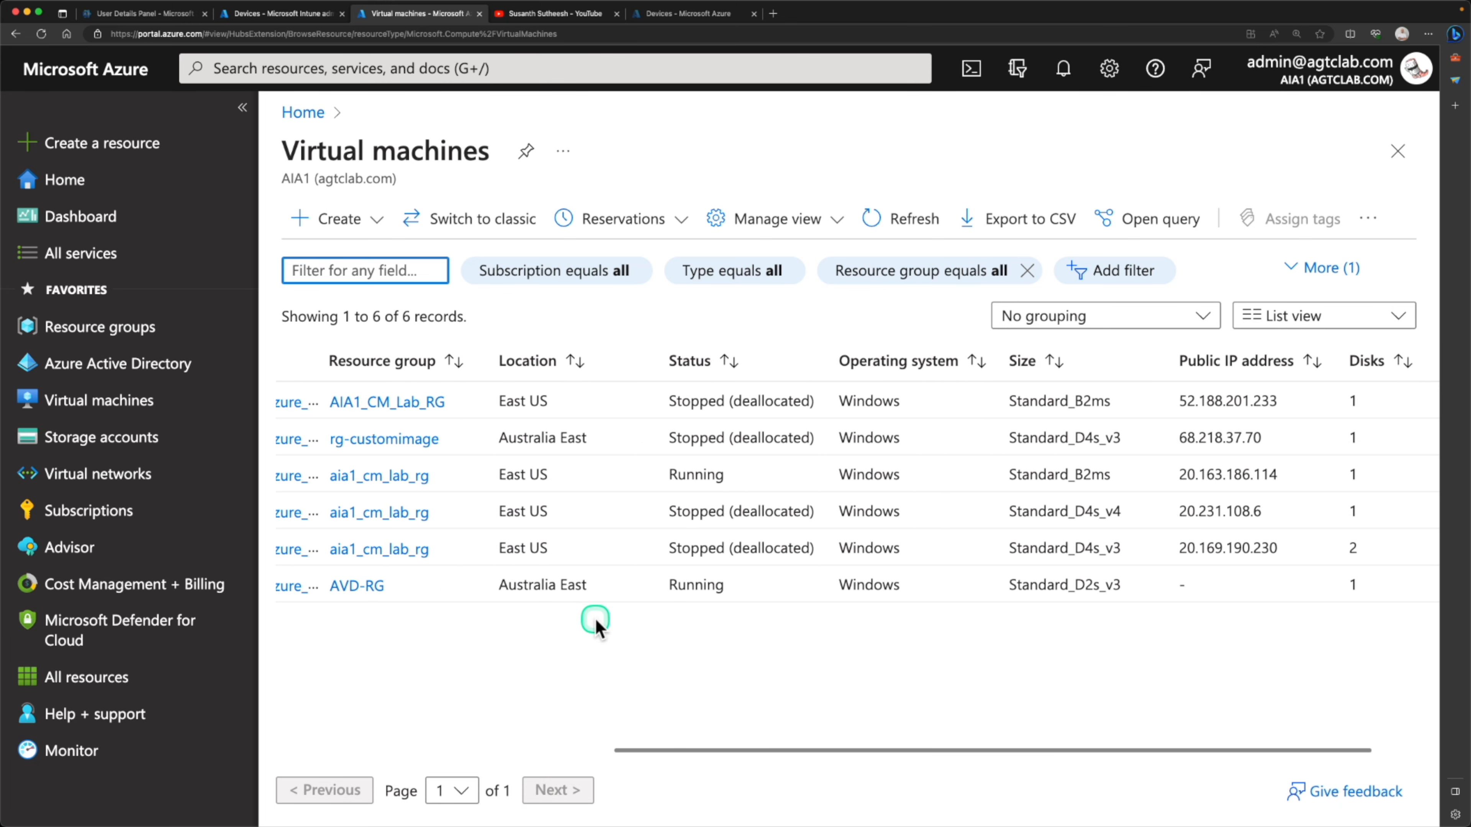
pyautogui.hscroll(-15, 596, 619)
# Open the session-hst-0 virtual machine and examine its overview and properties
pyautogui.click(380, 586)
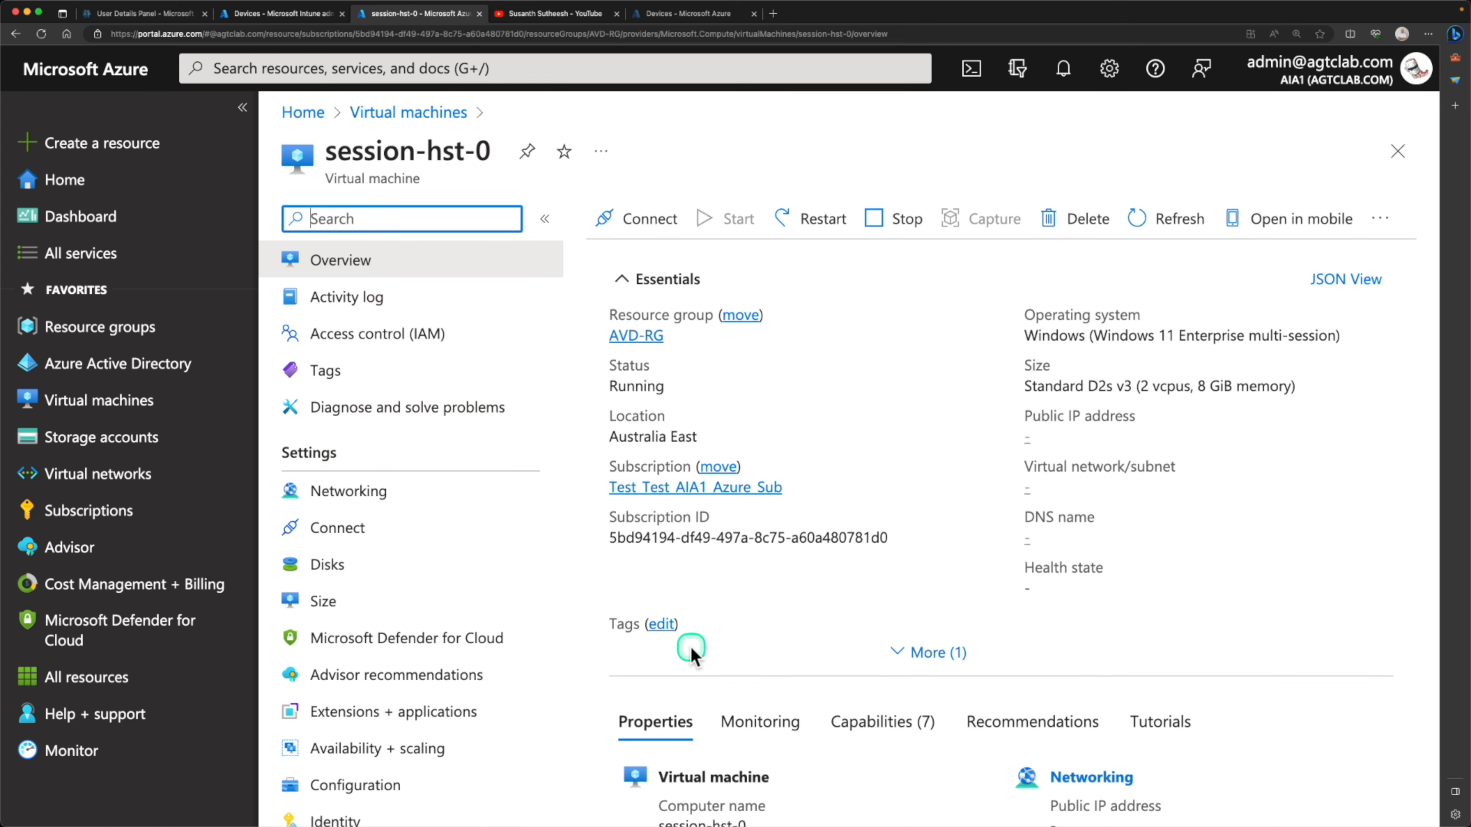
pyautogui.scroll(-10, 691, 649)
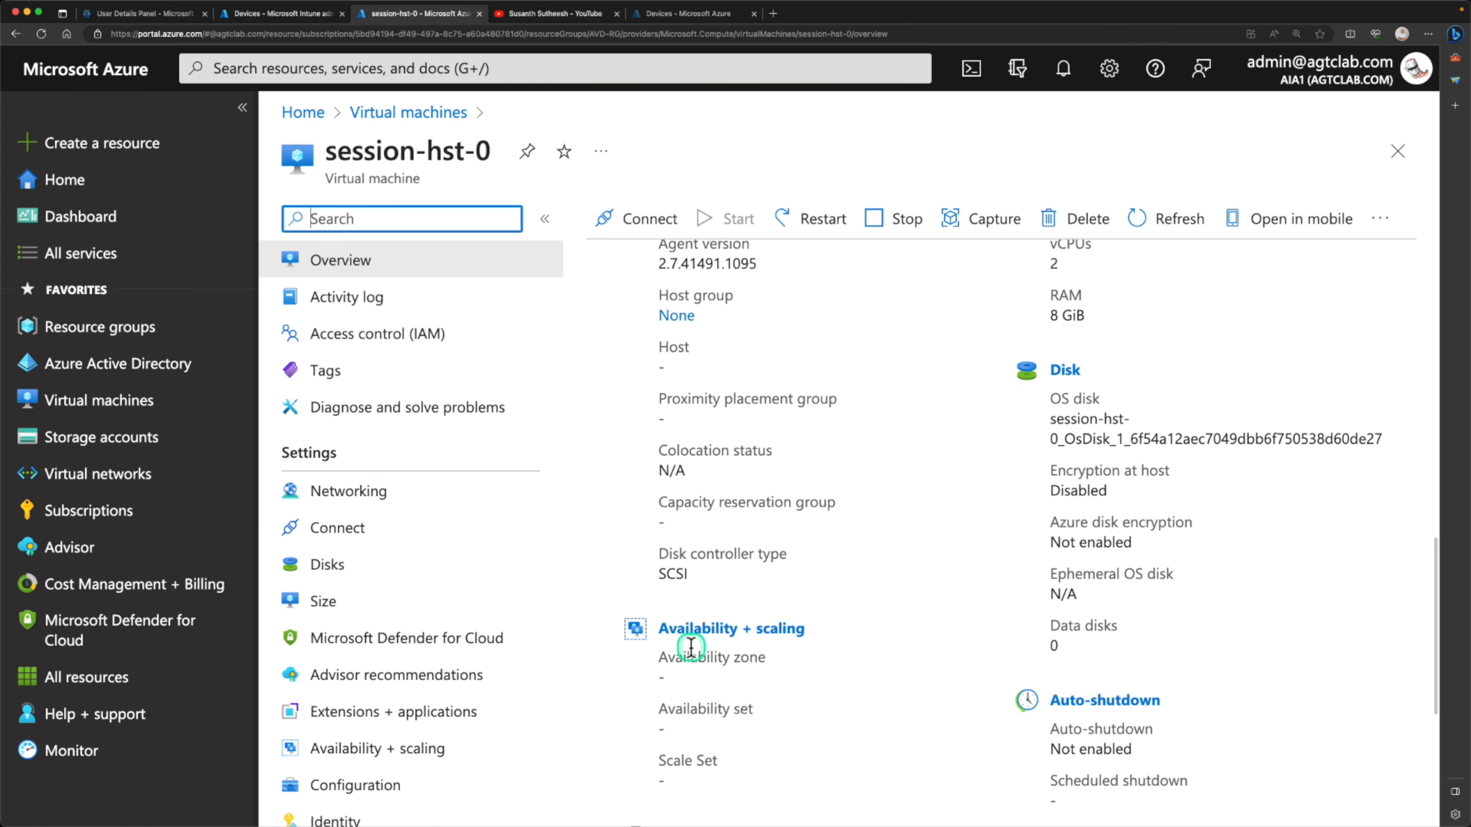
pyautogui.scroll(10, 691, 646)
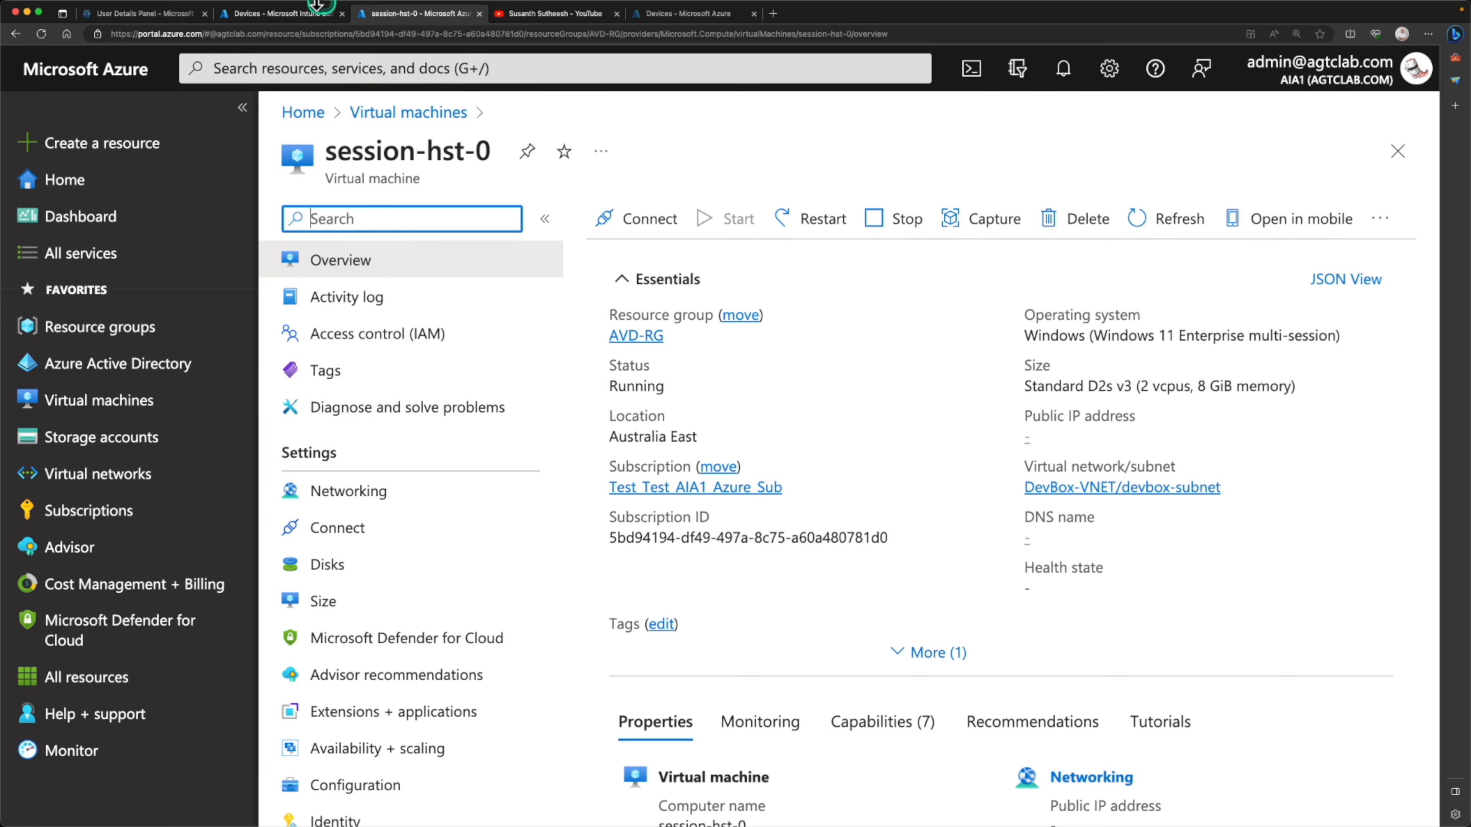
# Switch to the Intune admin center and examine the licenses assigned to one of the two desktop users
pyautogui.click(278, 17)
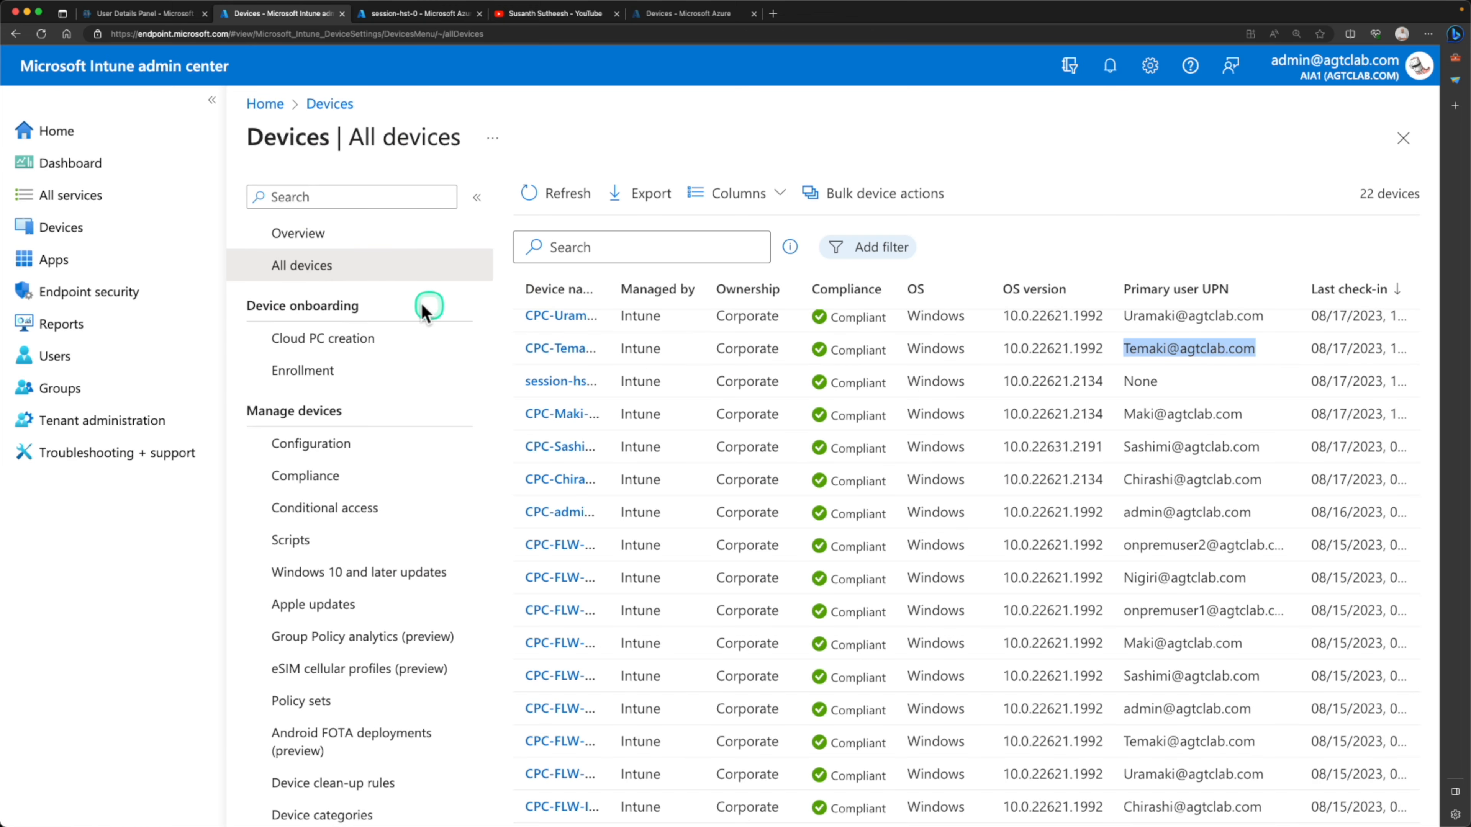
pyautogui.click(499, 395)
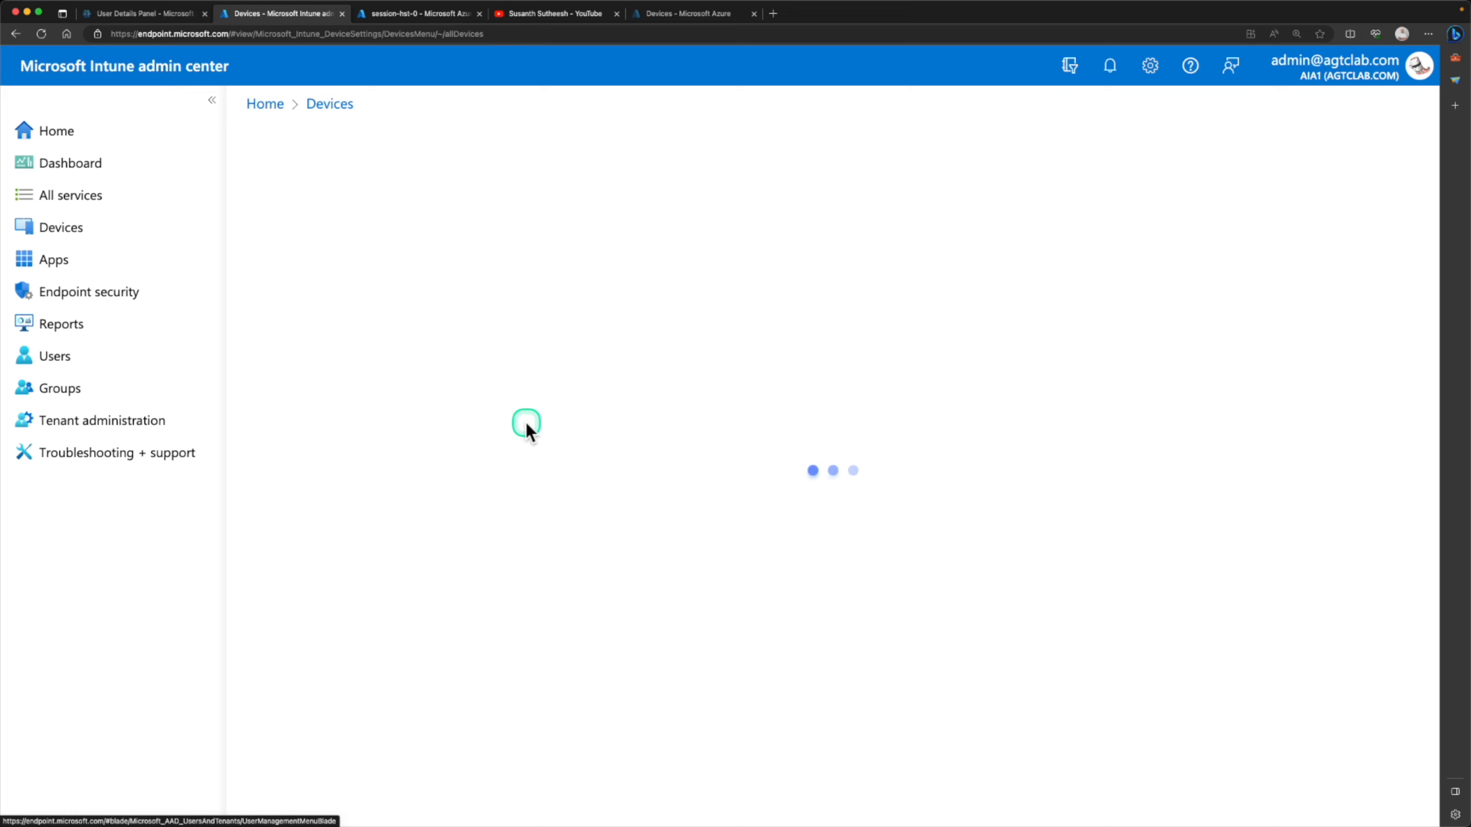
pyautogui.scroll(-2, 647, 519)
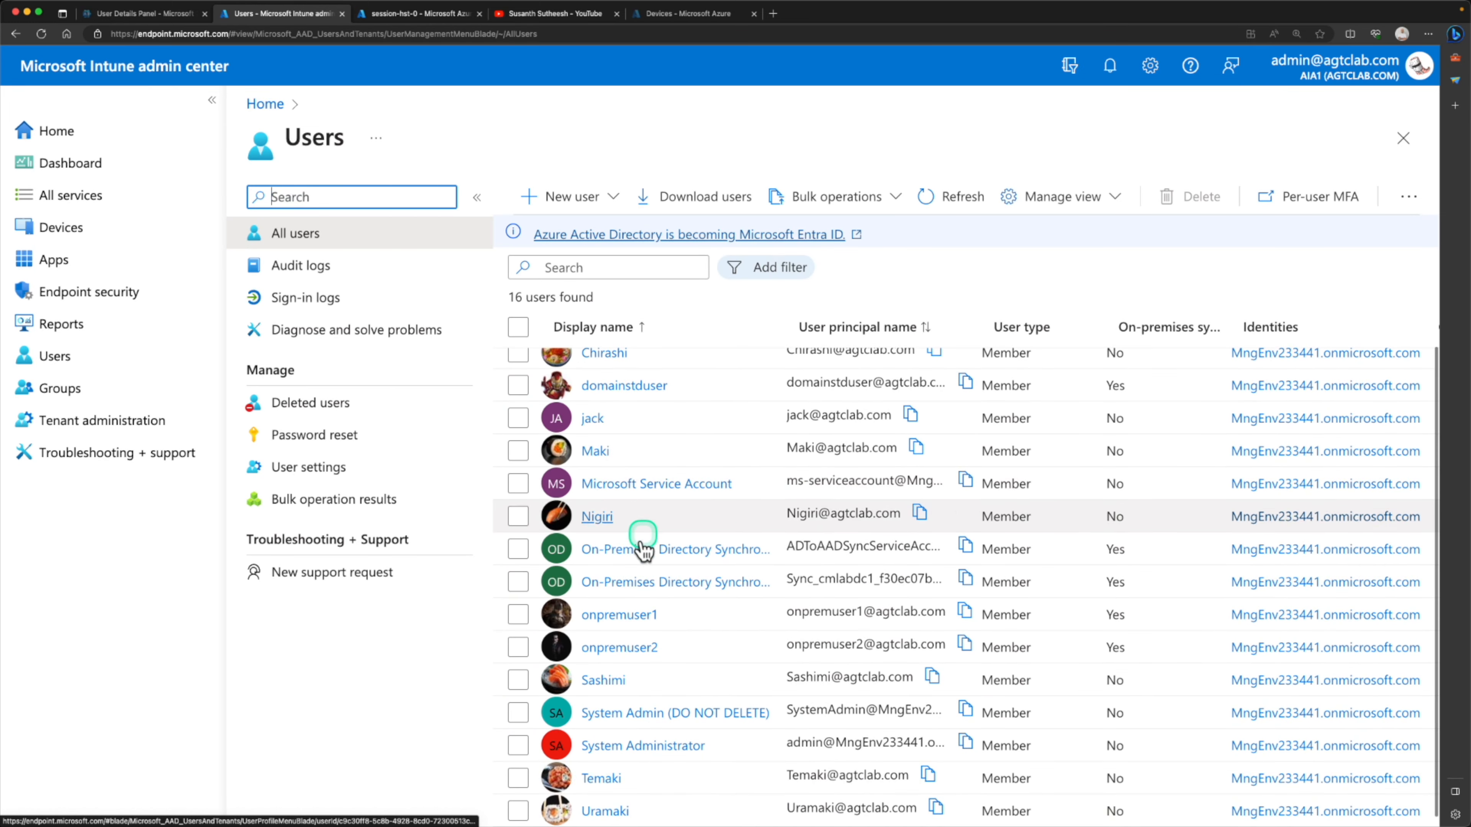
pyautogui.click(600, 789)
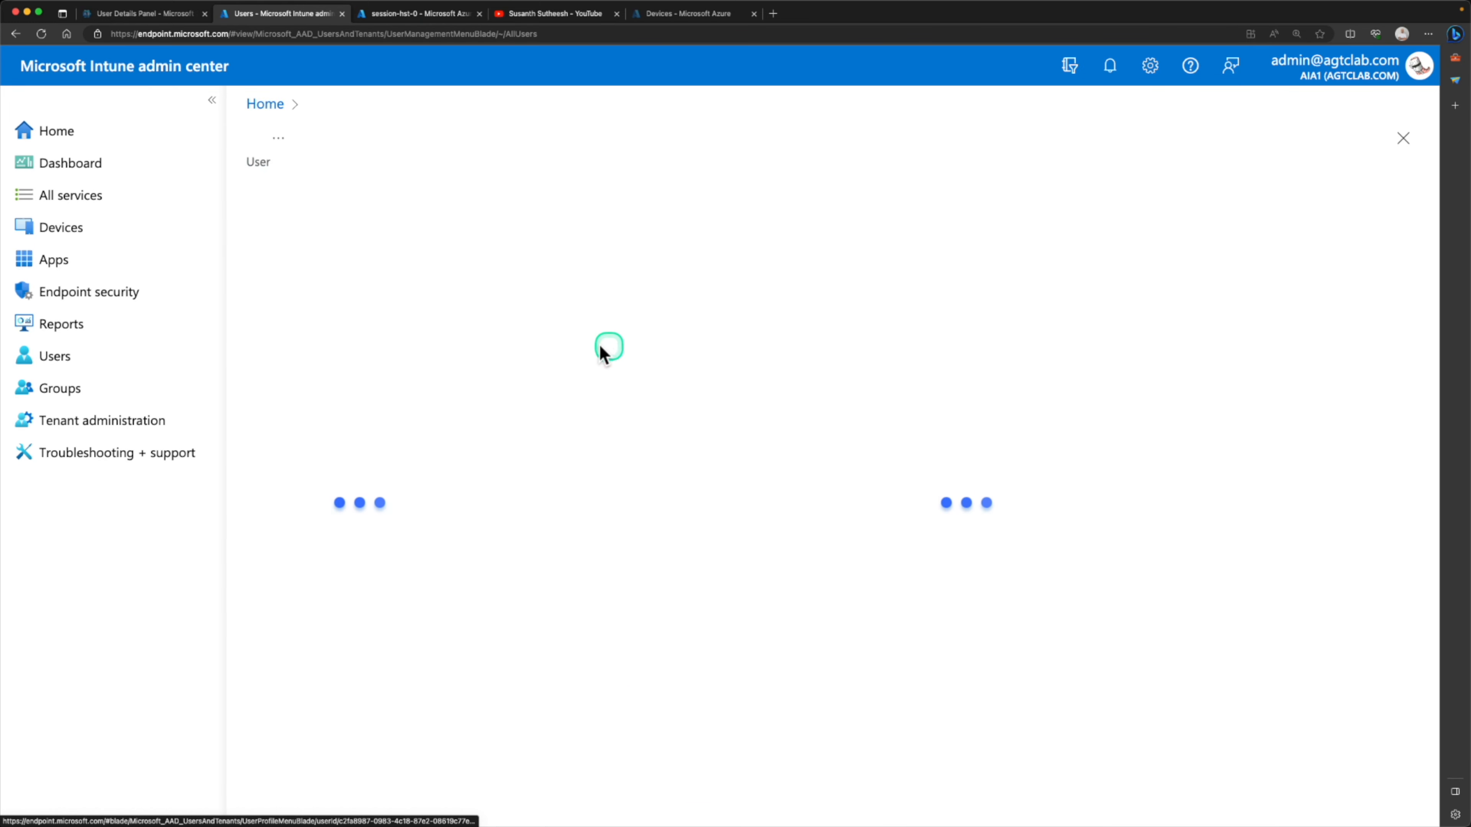
pyautogui.click(297, 564)
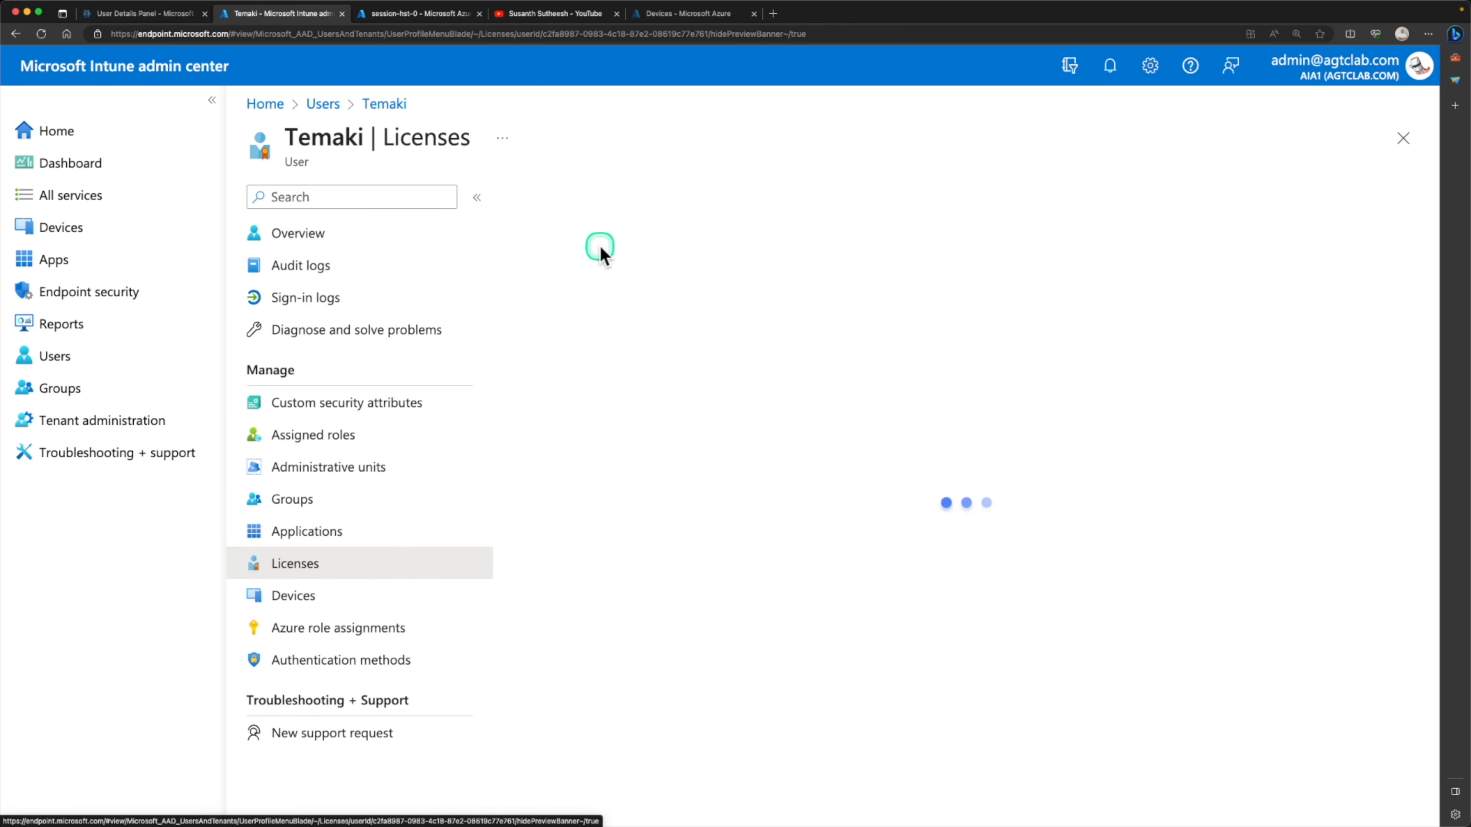
pyautogui.moveTo(740, 235); pyautogui.dragTo(909, 280)
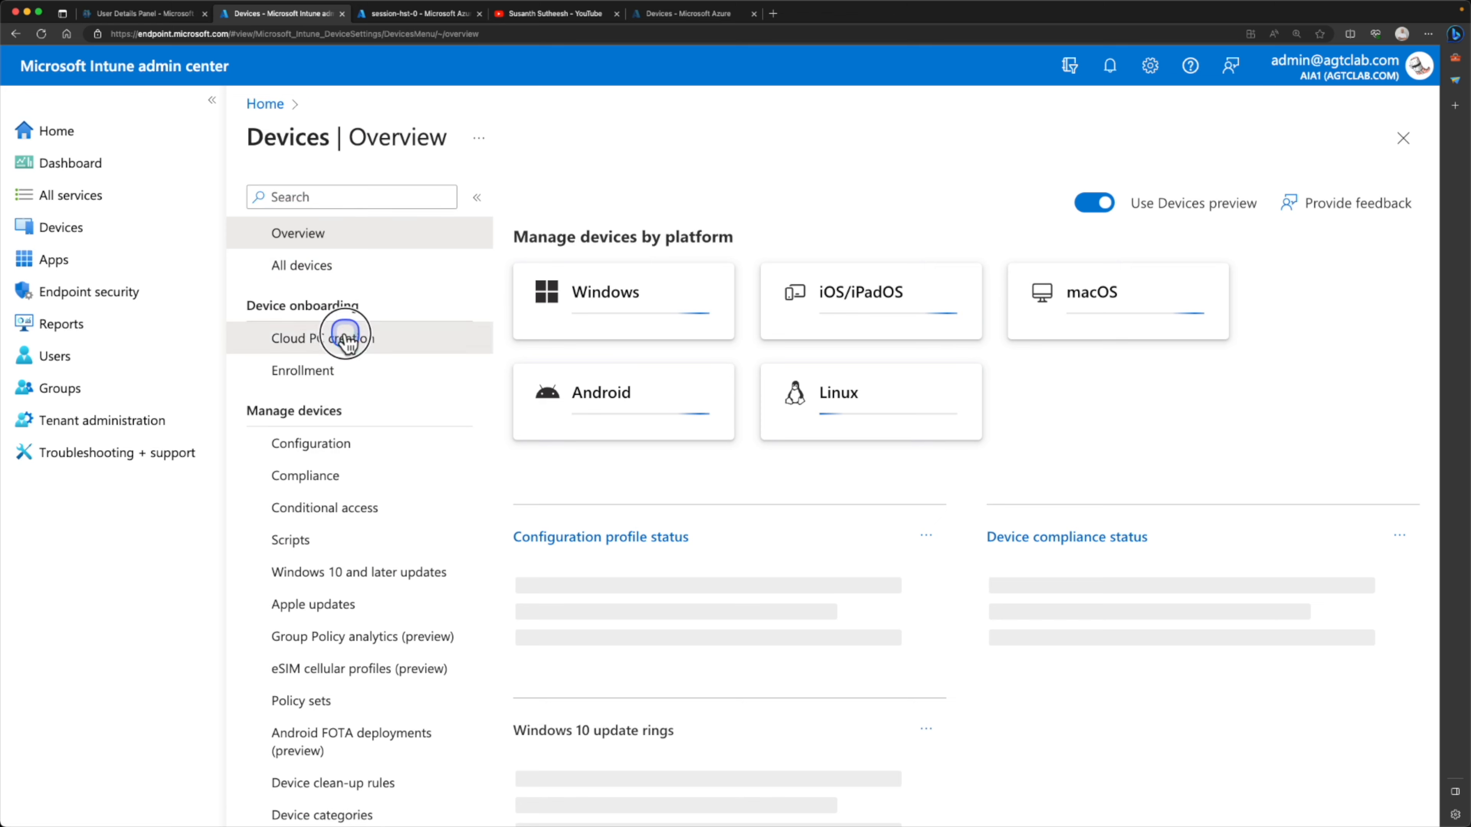
# Review all Cloud PCs under Intune's Cloud PC creation, and switch to the Azure Active Directory devices list
pyautogui.click(348, 340)
pyautogui.click(671, 226)
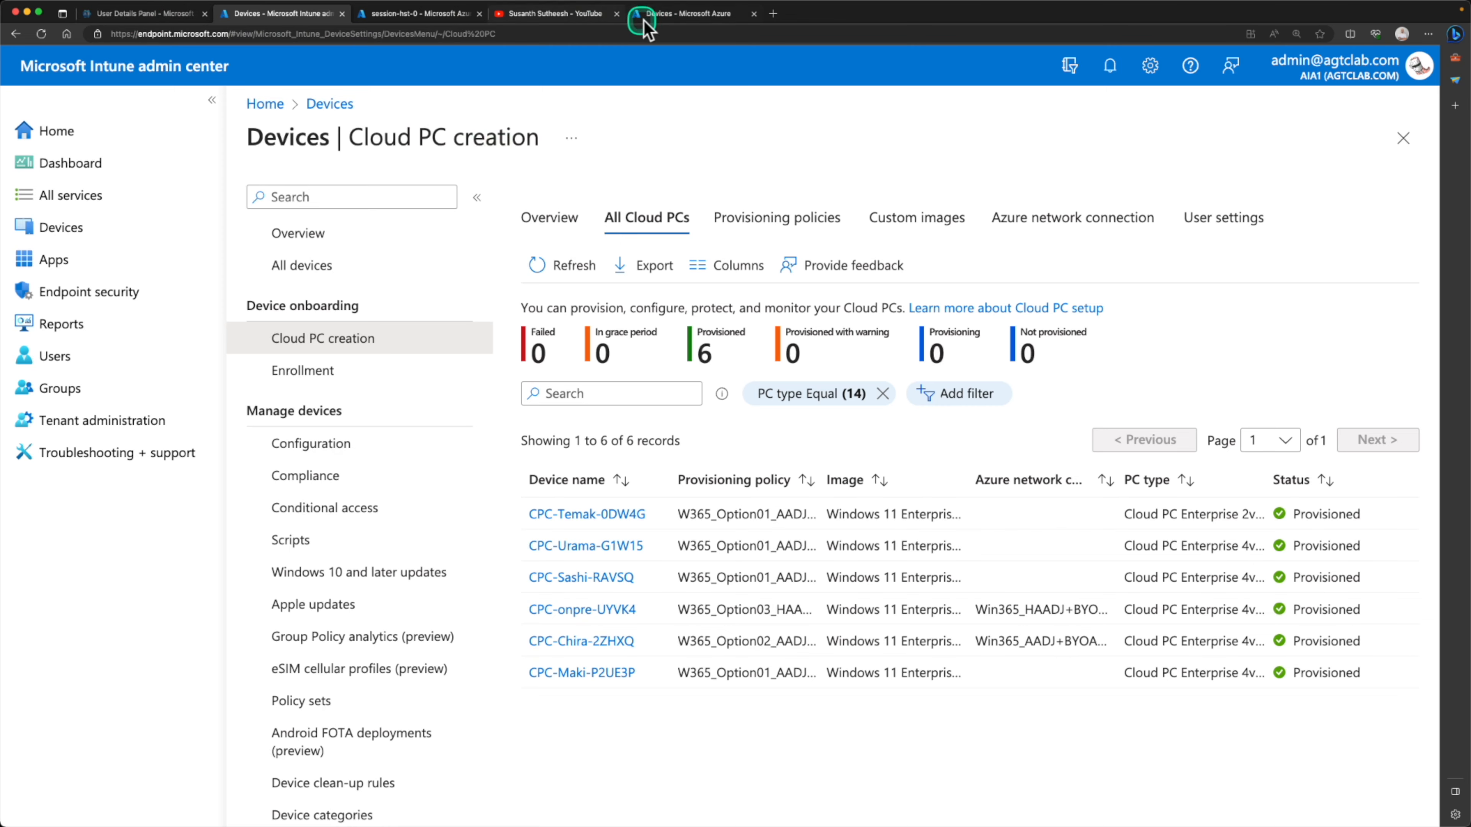
pyautogui.click(666, 16)
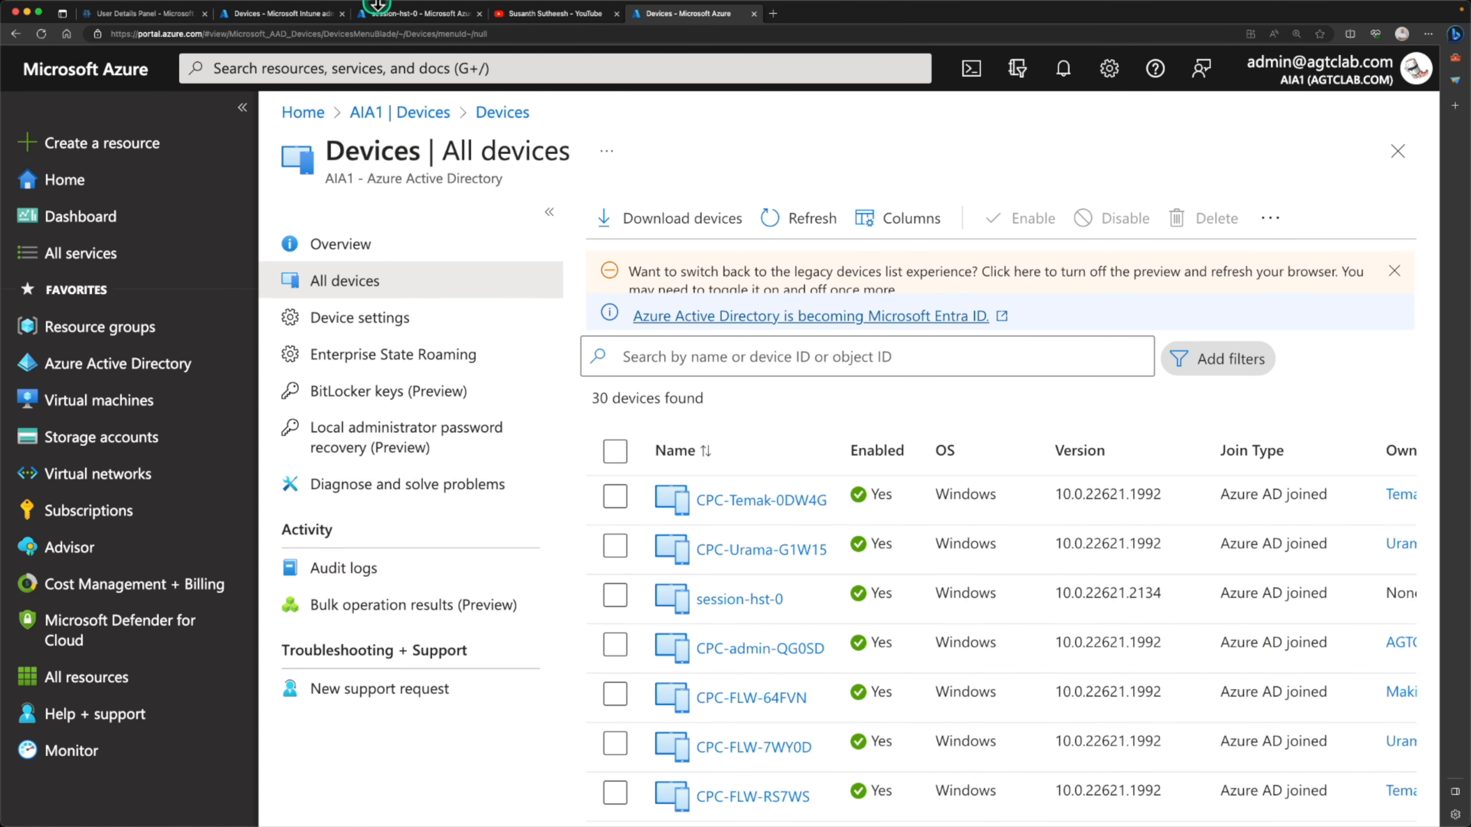